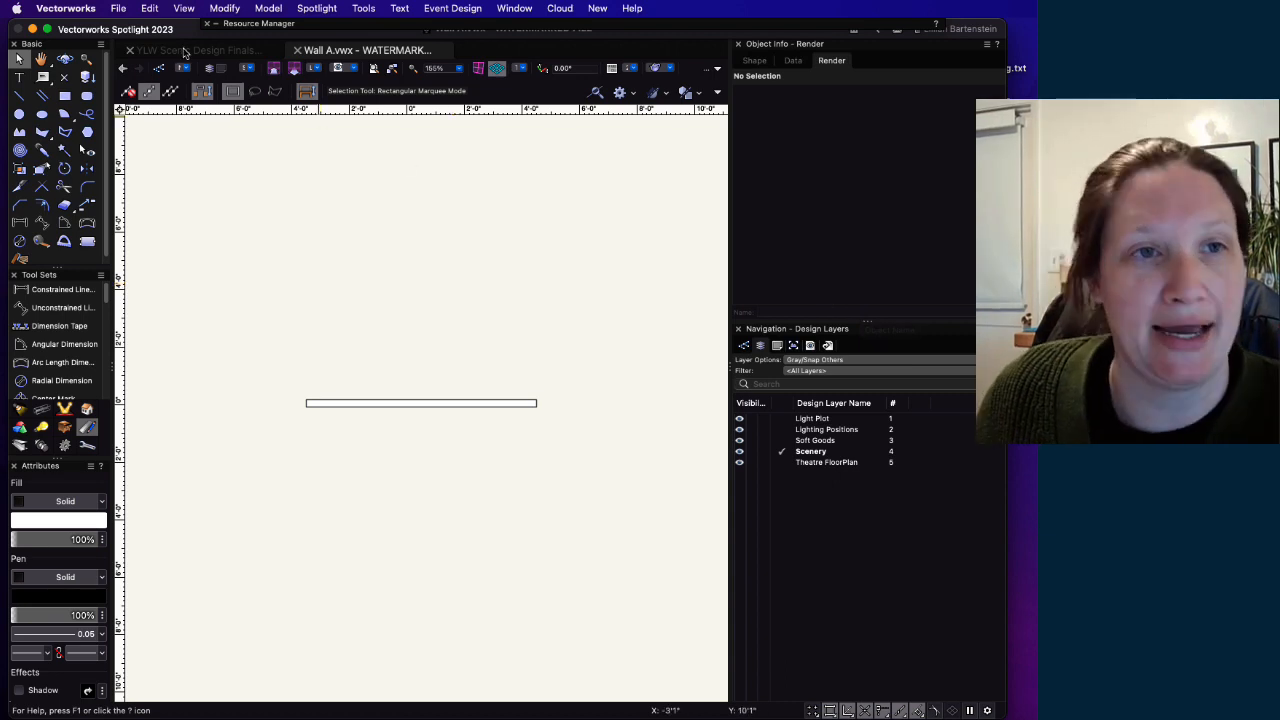
Step: Look over the wall drawings in the YLW Scenic Design Finals file, and orbit the Wall A frame in 3D
click(184, 52)
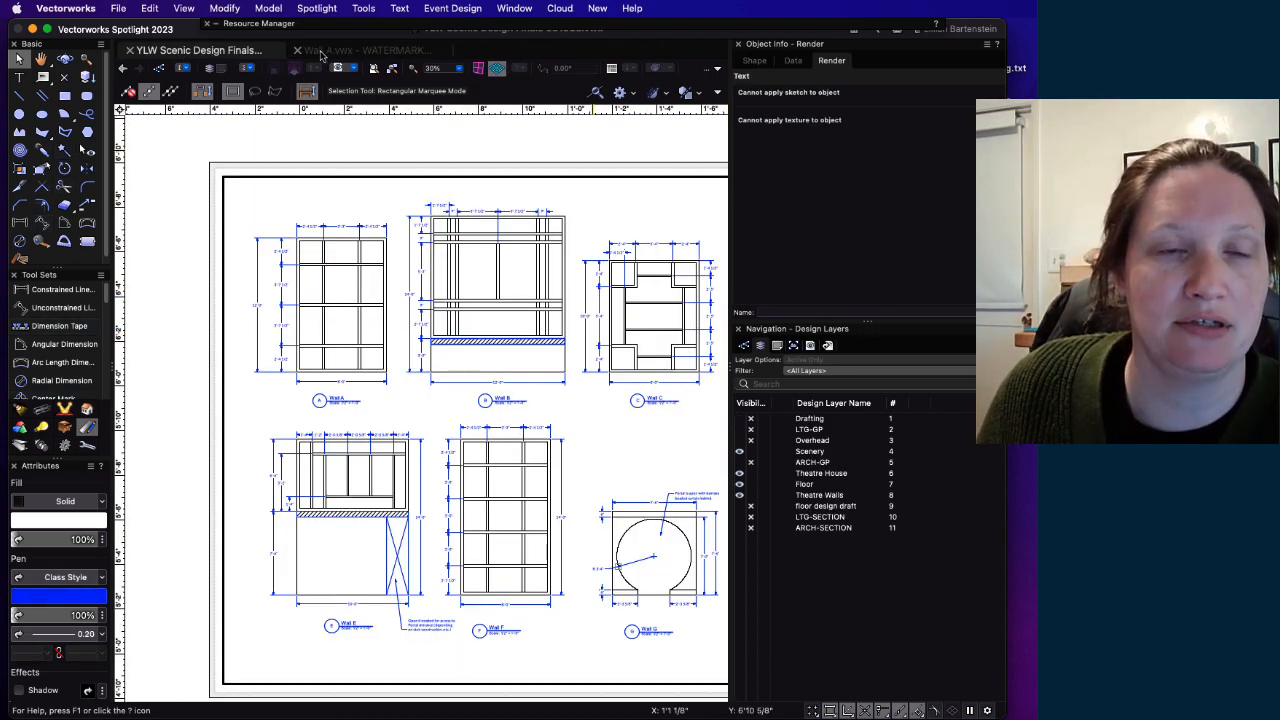
click(355, 51)
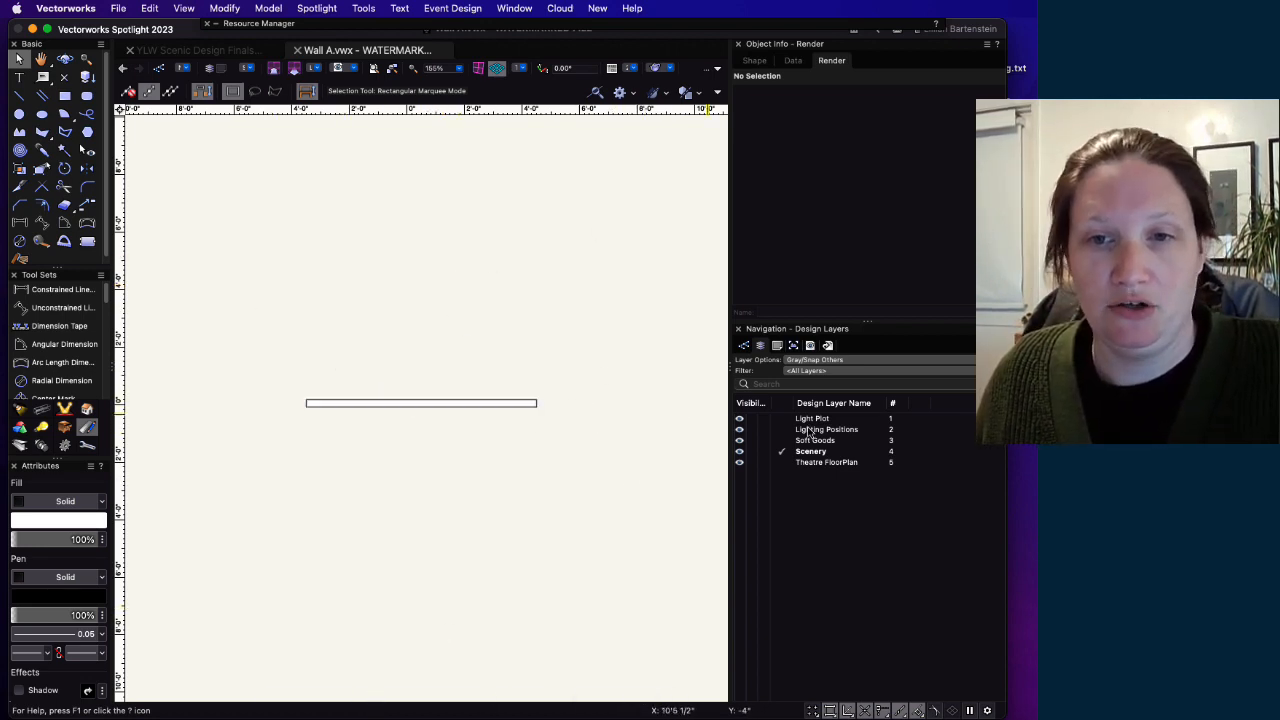
key(shift+c)
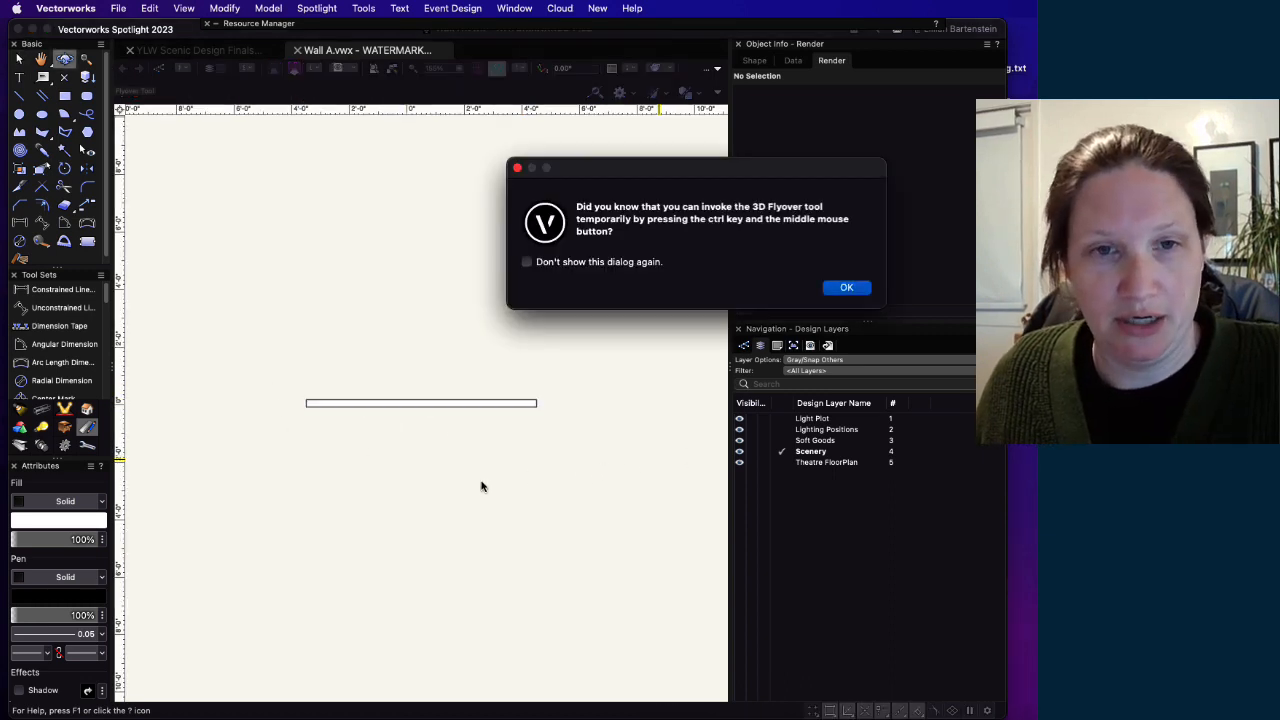
click(846, 287)
drag(425, 543, 569, 240)
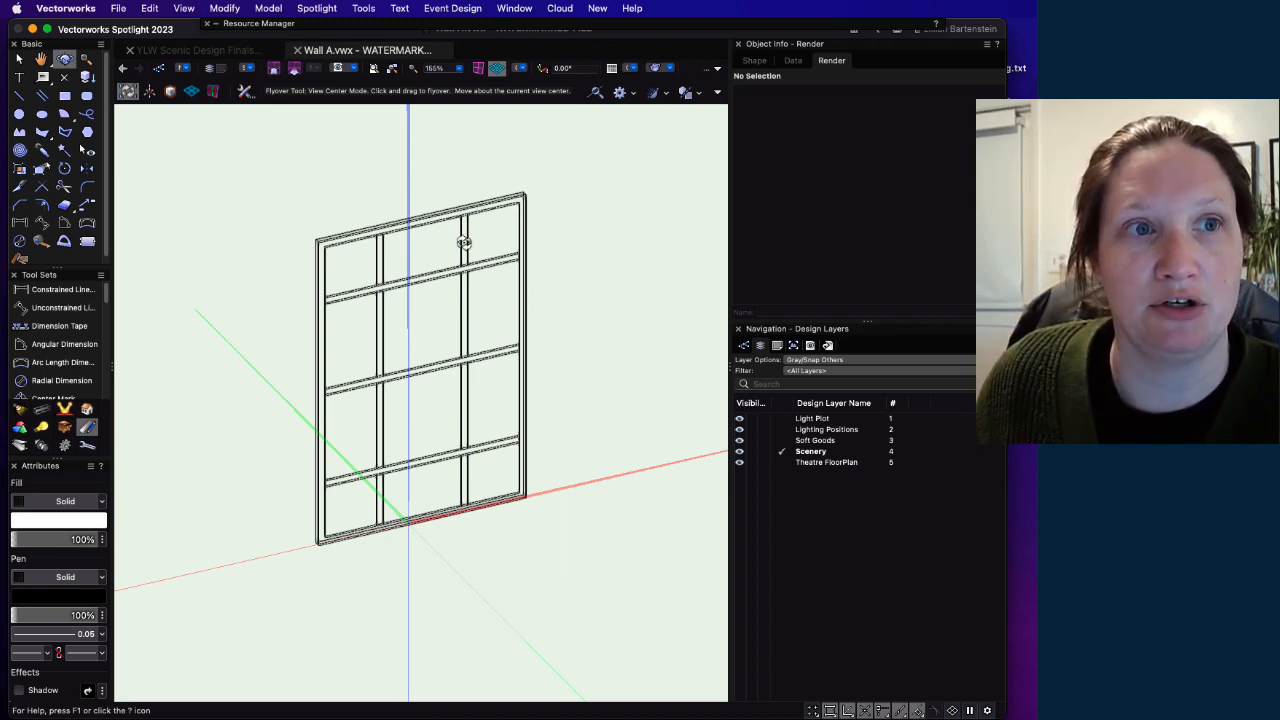
key(x)
click(458, 463)
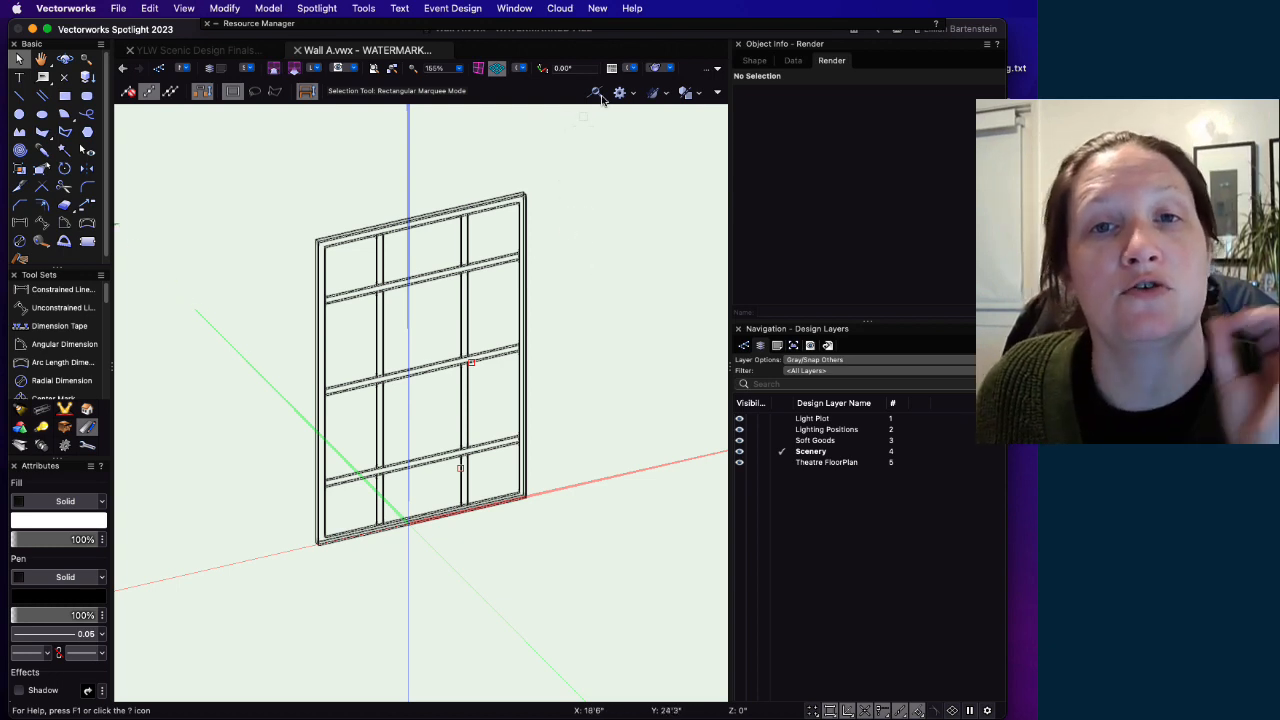
Step: Set the Wall A model to the Front standard view
click(635, 70)
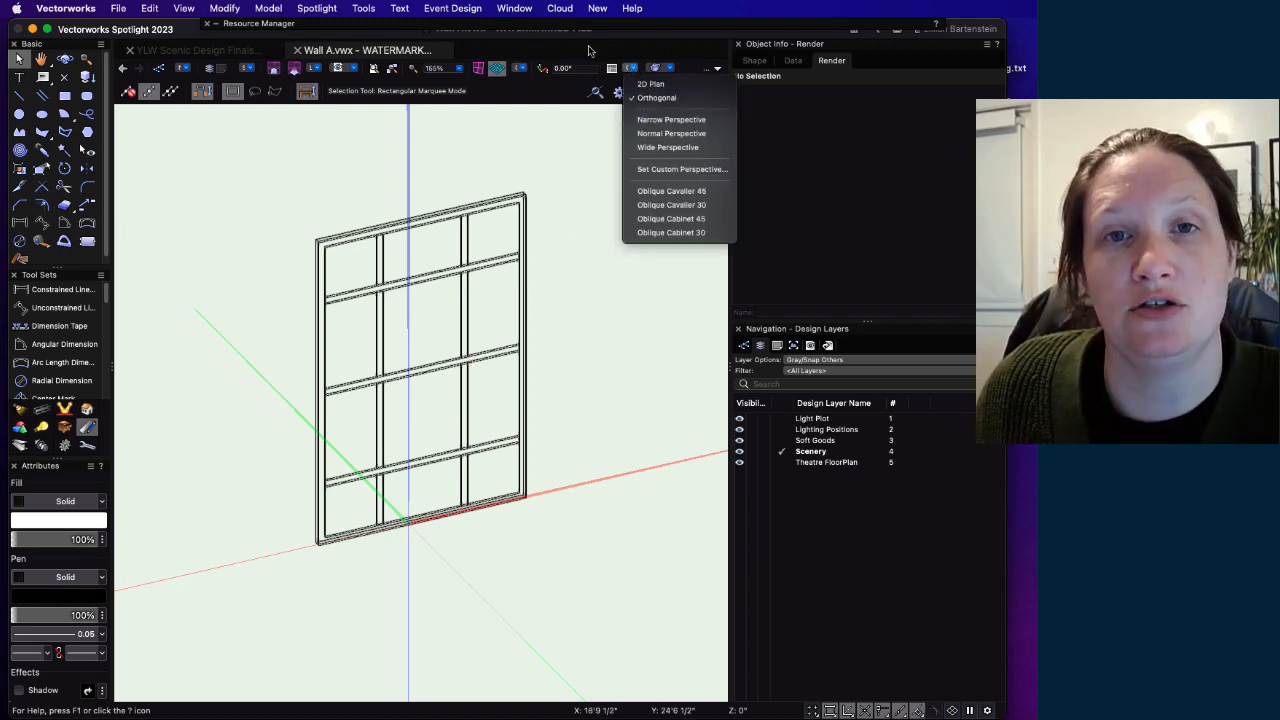
click(653, 68)
click(520, 68)
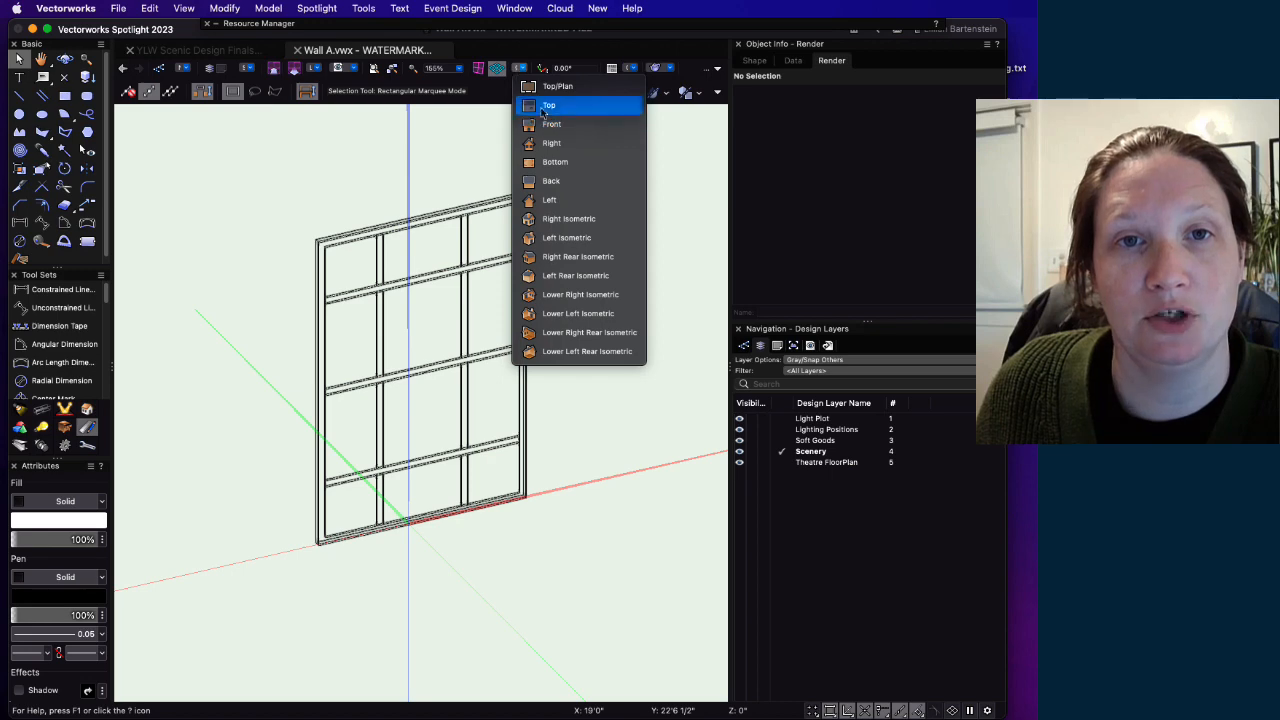
click(551, 124)
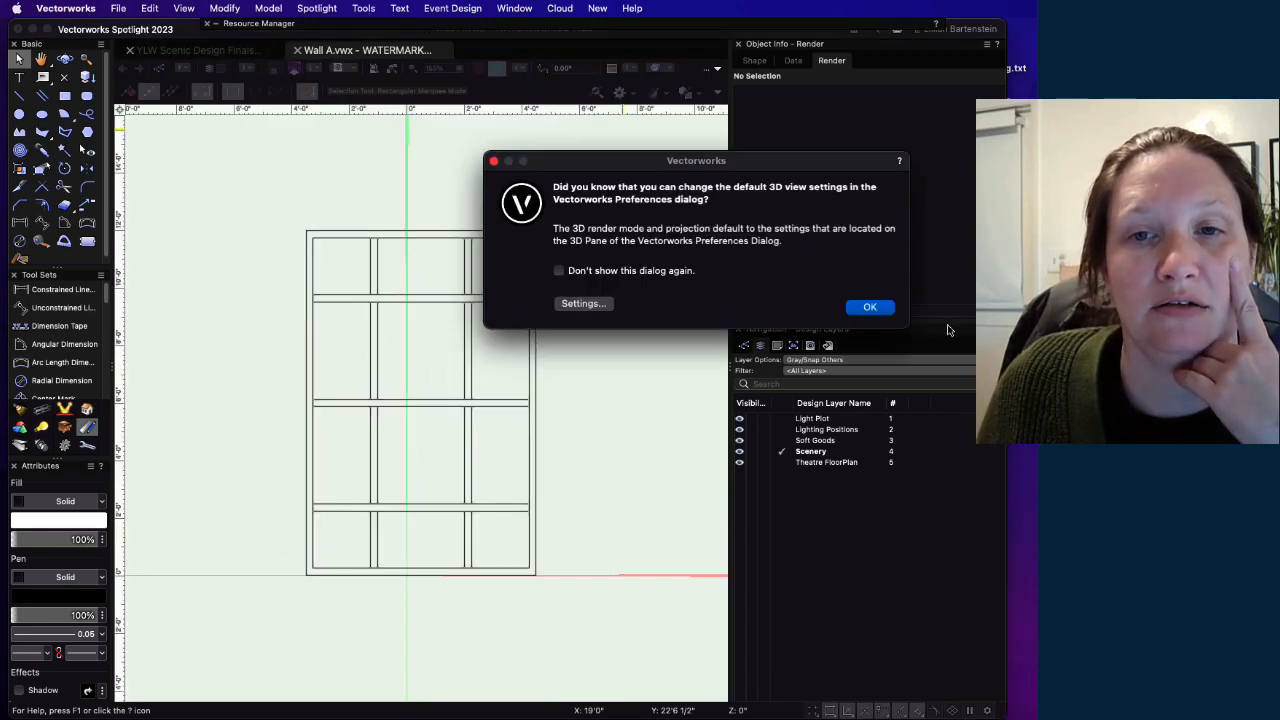
click(869, 306)
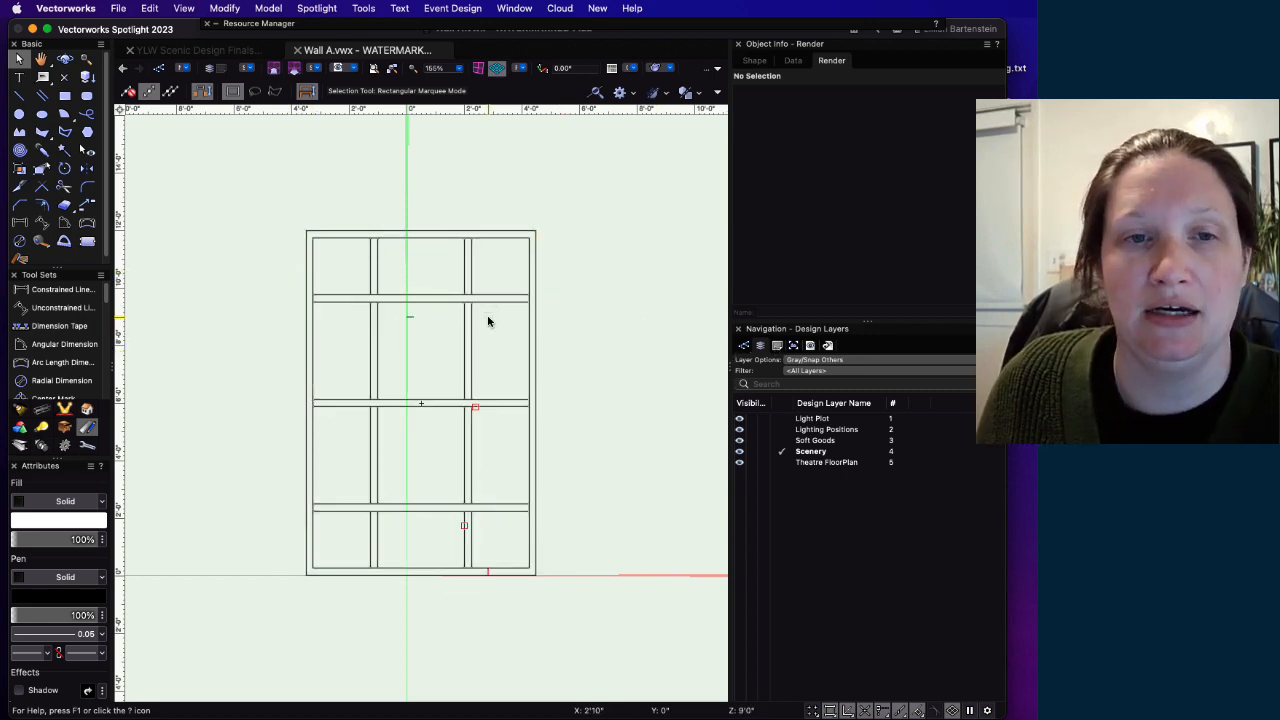
Step: Create a front-view viewport of the wall on sheet layer x-3 [8.5 x 11]
click(777, 345)
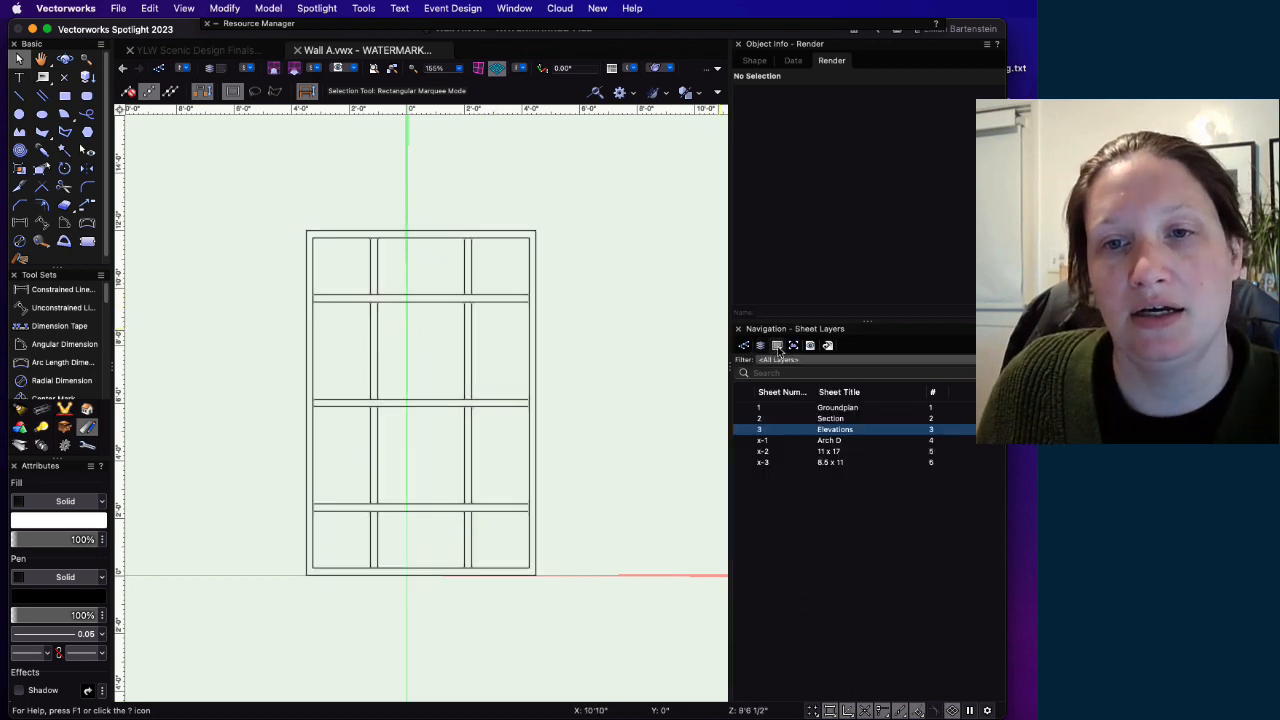
click(761, 346)
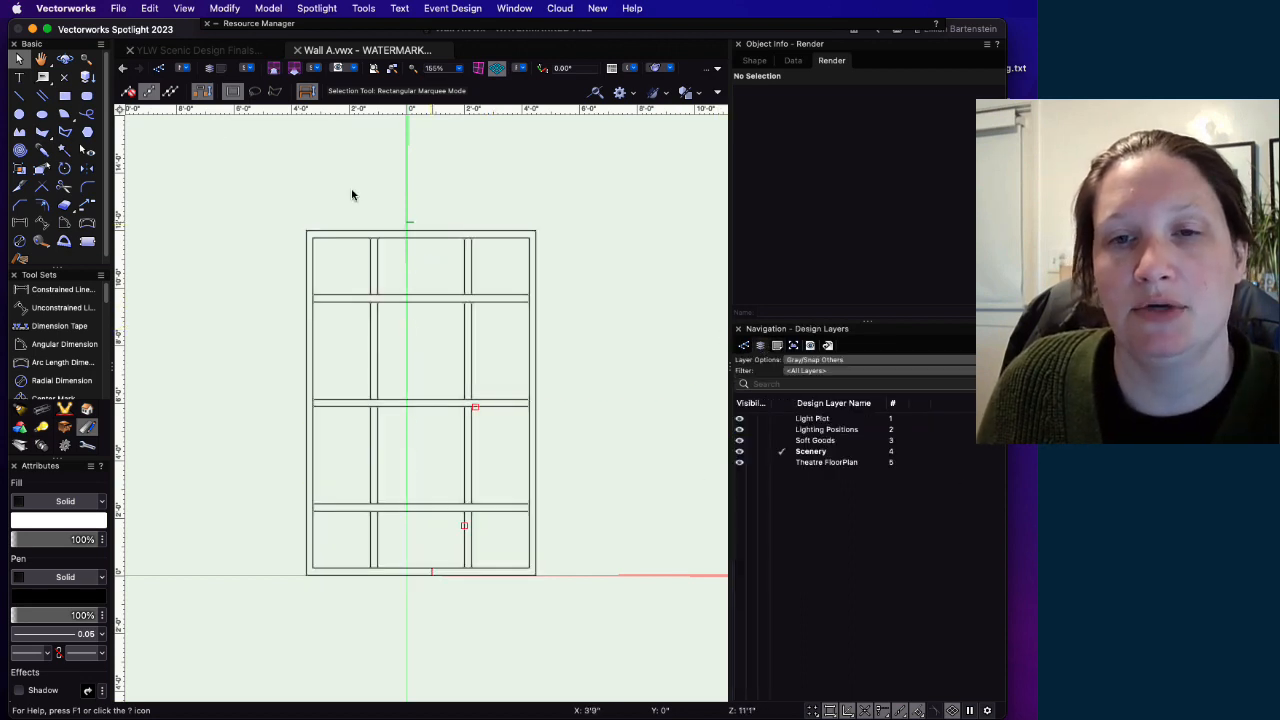
click(183, 8)
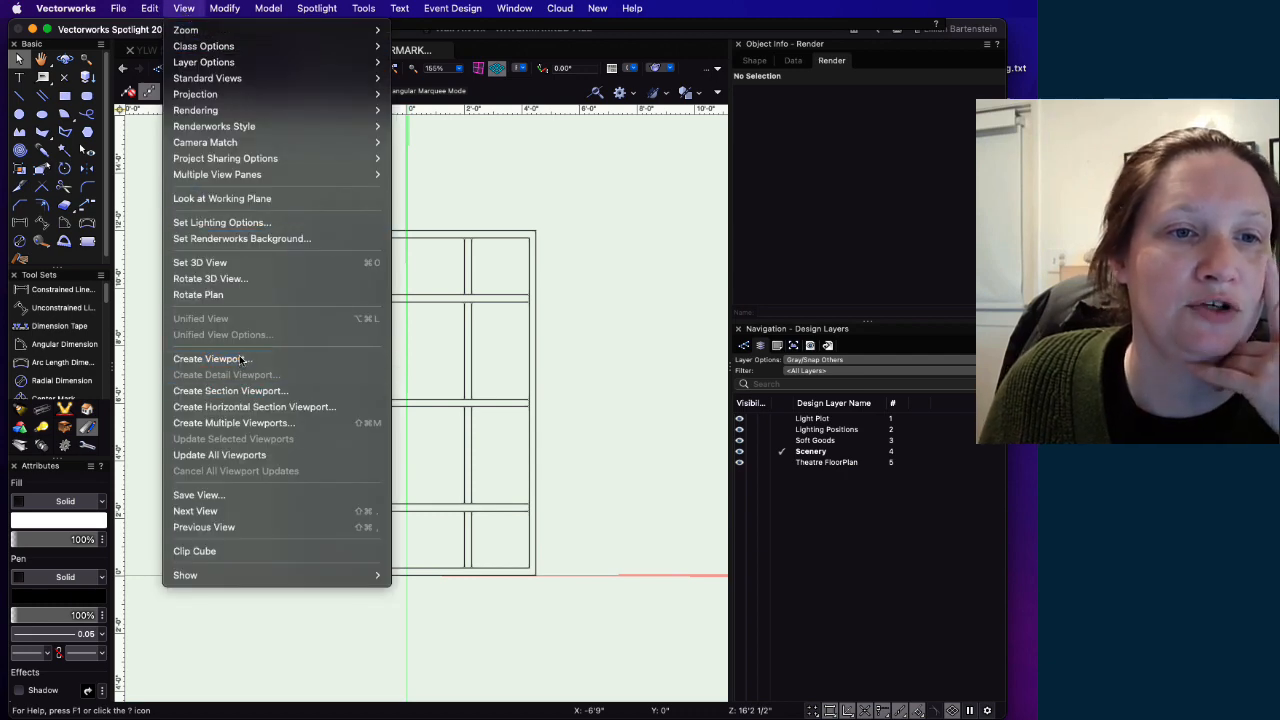
click(212, 358)
click(615, 164)
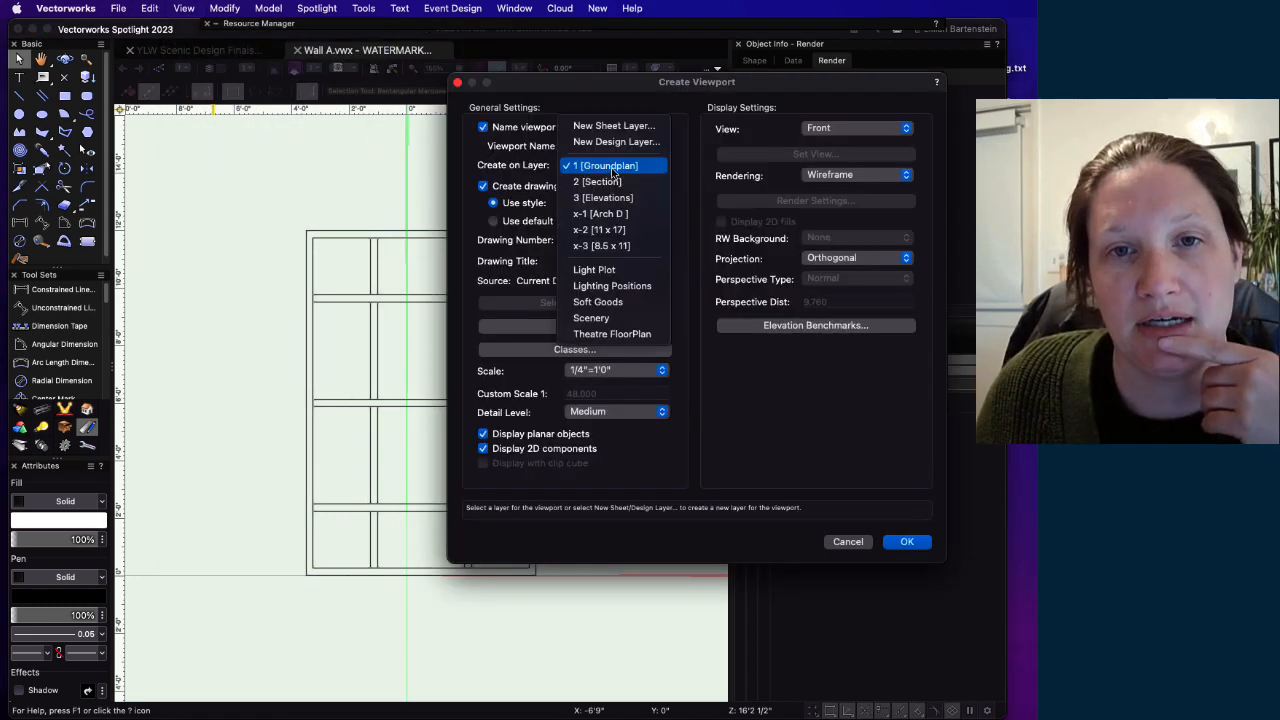
click(629, 246)
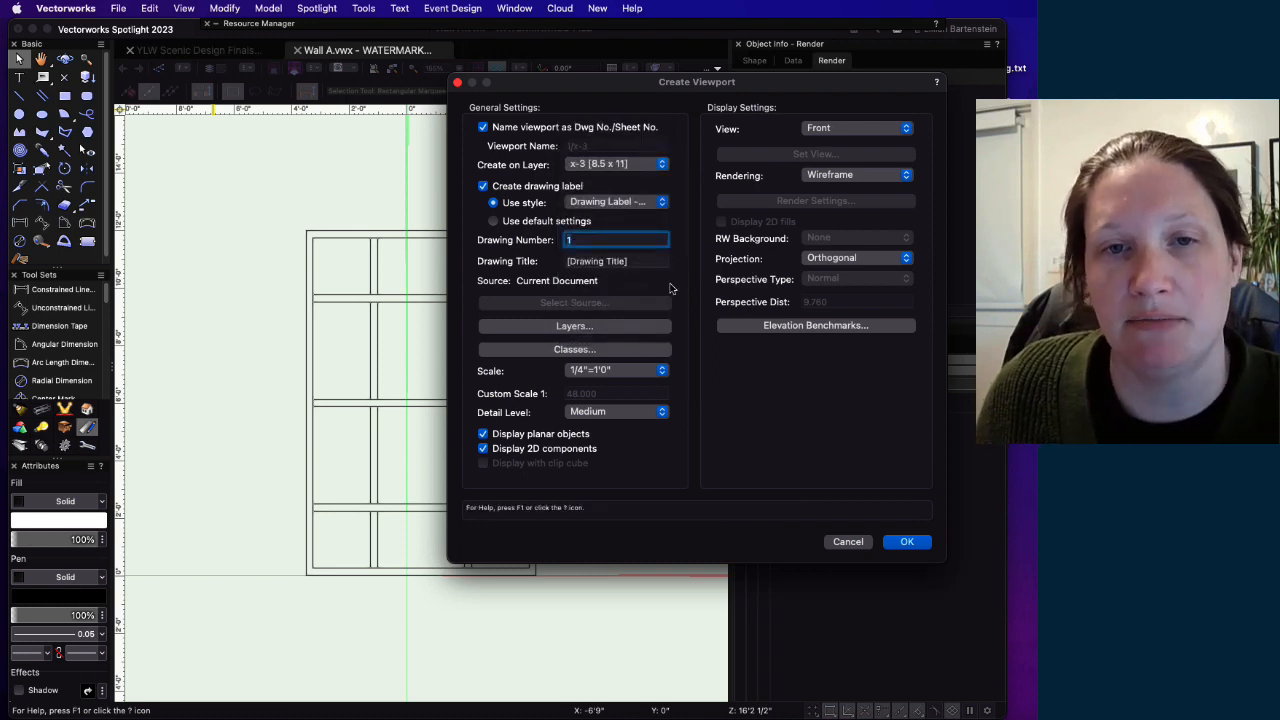
click(906, 542)
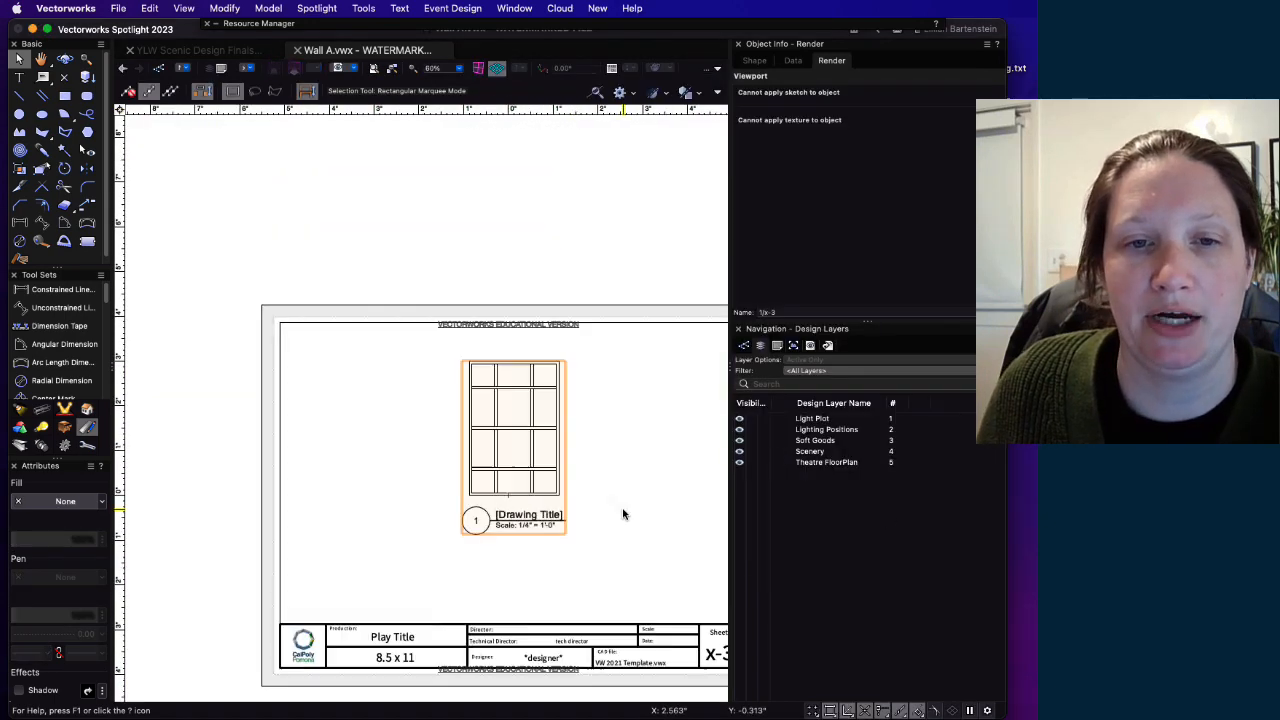
Step: Move the wall viewport about 3 inches to the left on the sheet
mouse_move(623, 514)
mouse_down()
mouse_move(511, 377)
mouse_move(633, 389)
mouse_up()
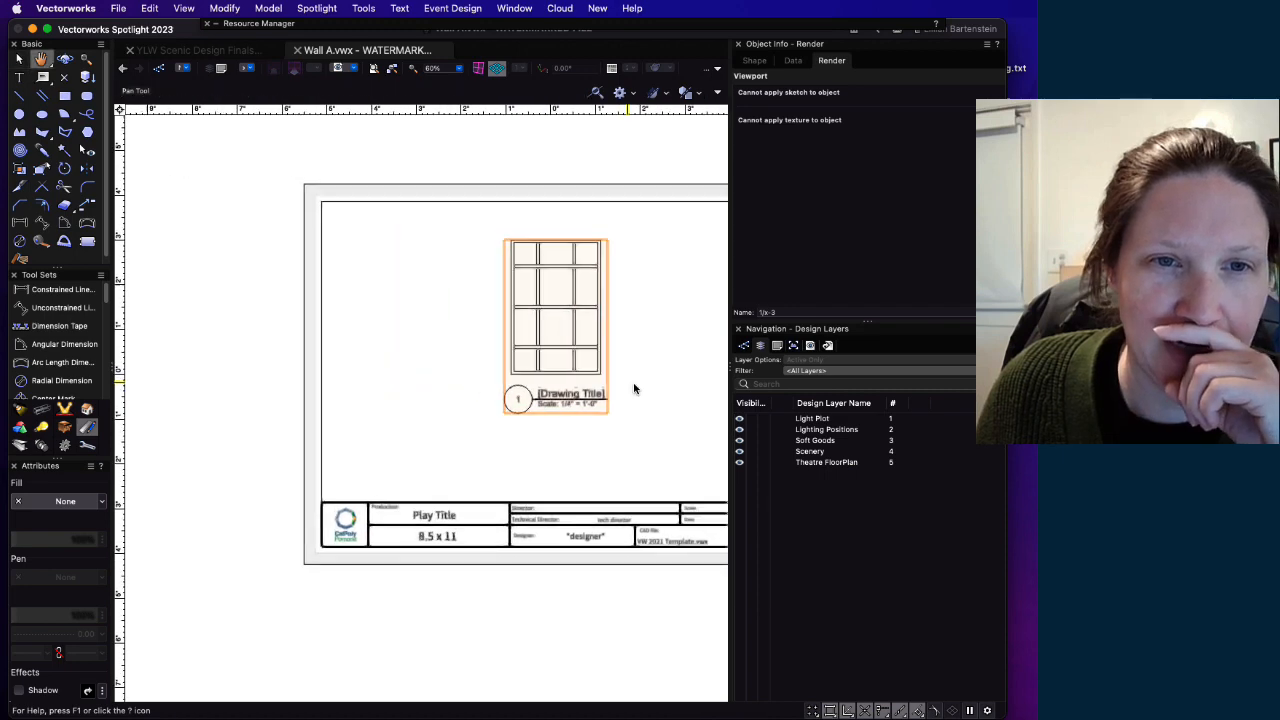
key(x)
drag(513, 372, 377, 371)
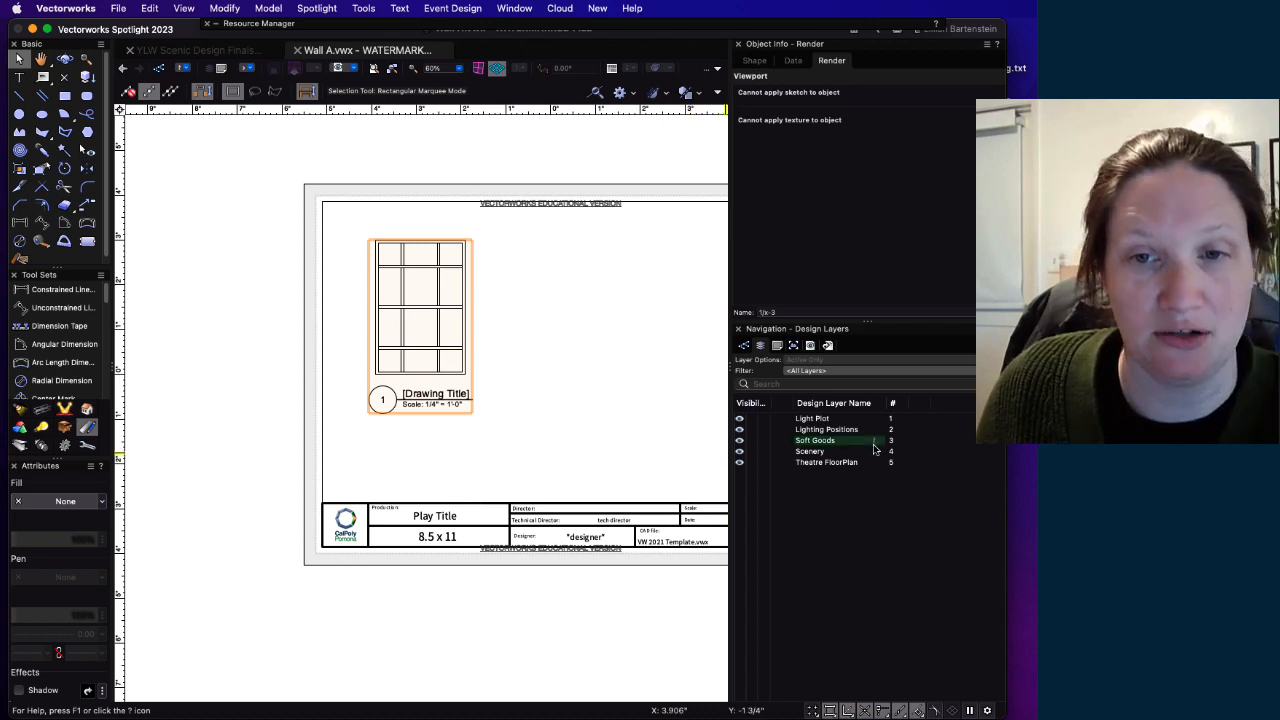
Step: Set the raster rendering DPI of sheet layer x-3 to 300
click(777, 346)
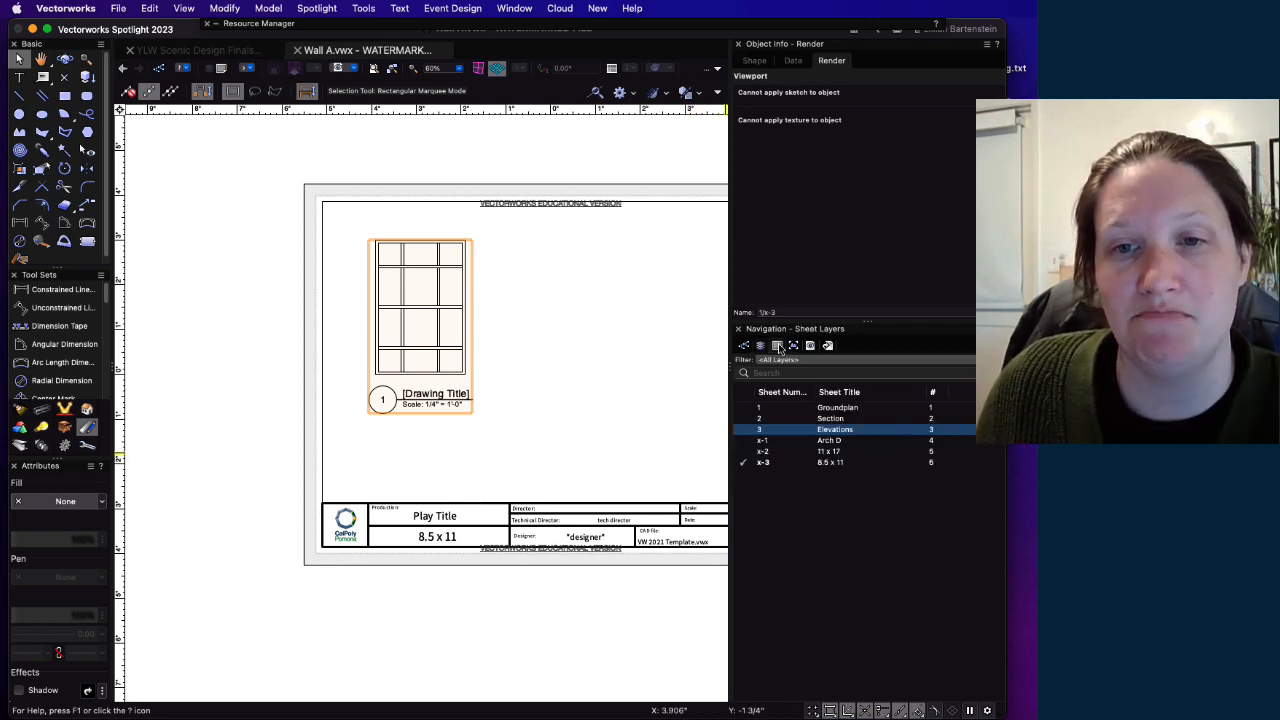
click(824, 462)
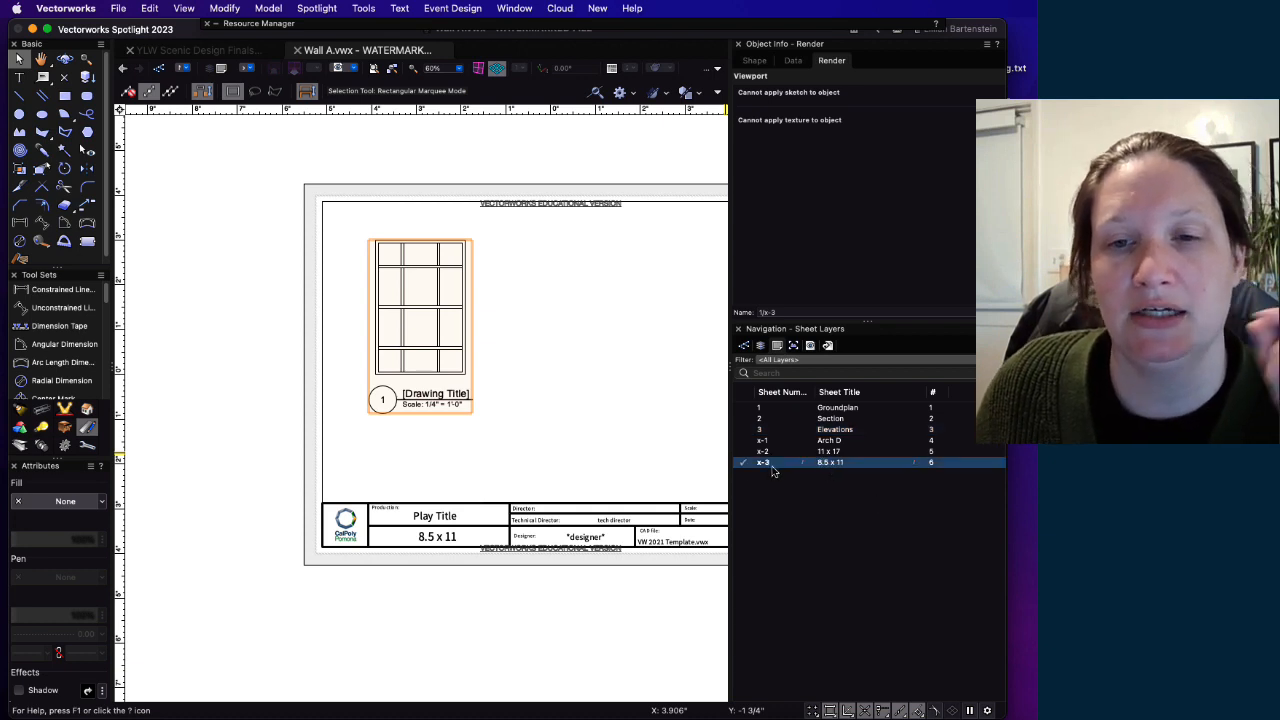
right_click(818, 463)
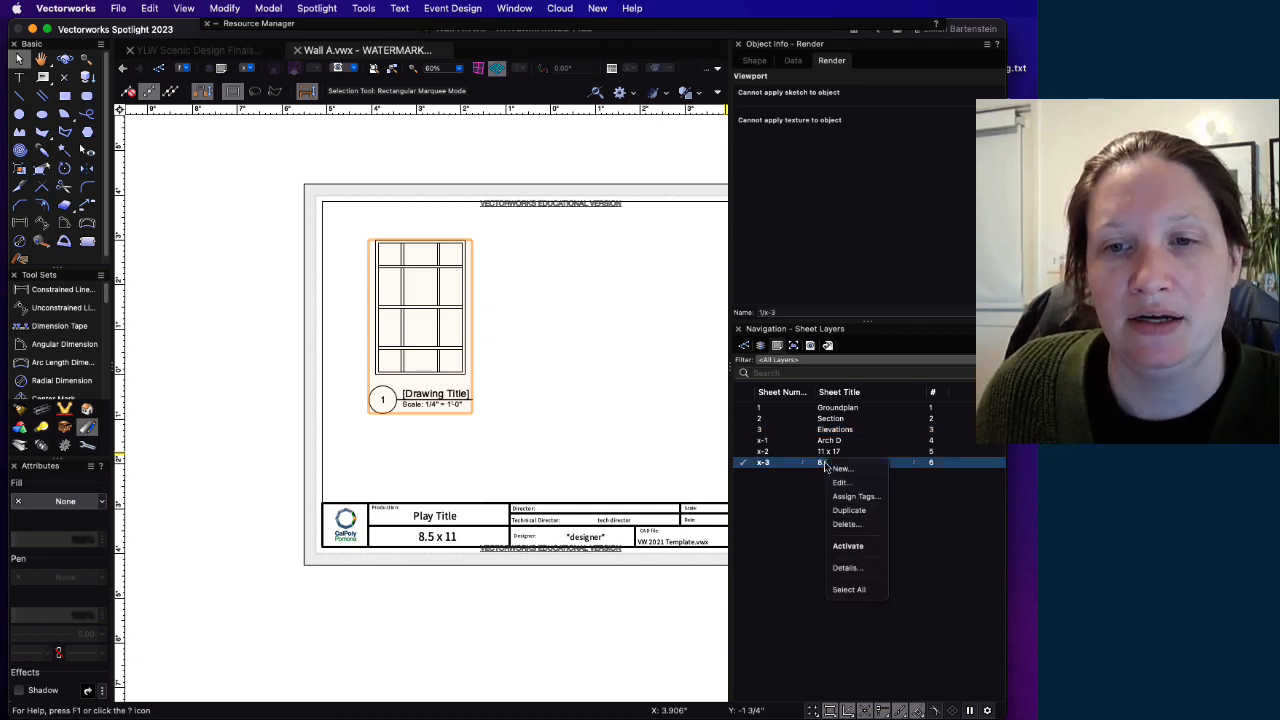
click(833, 486)
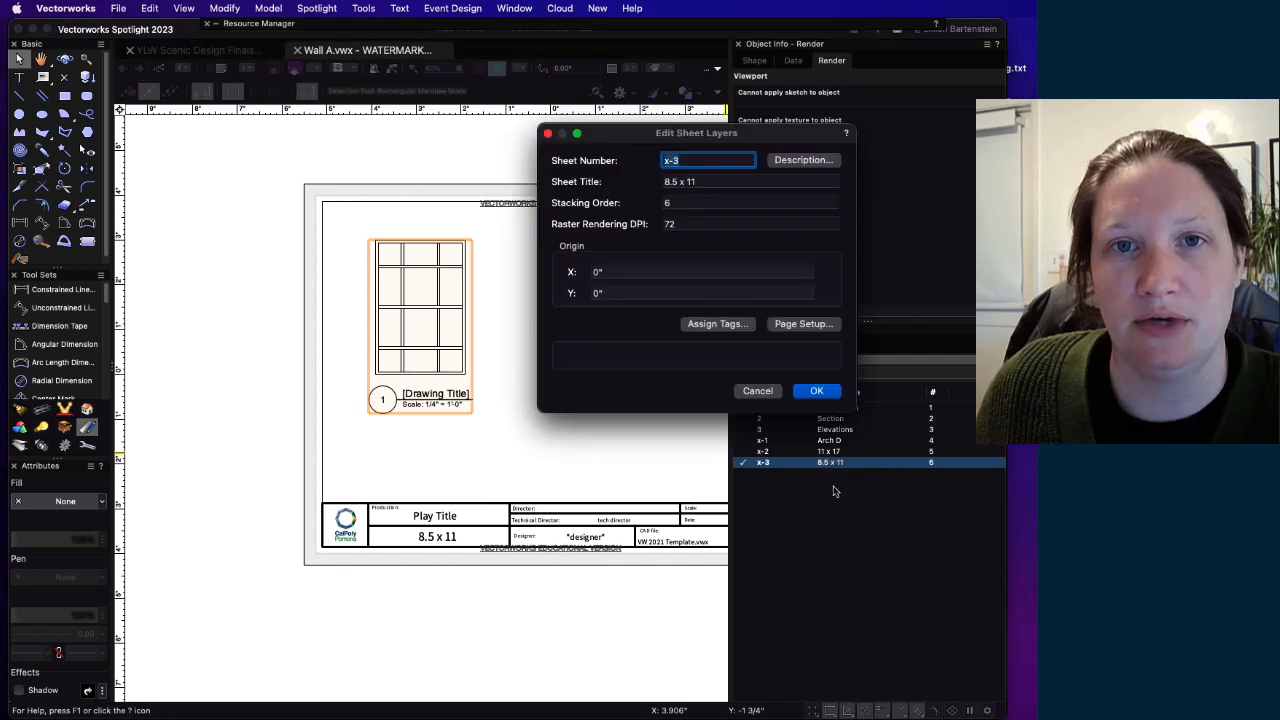
double_click(691, 224)
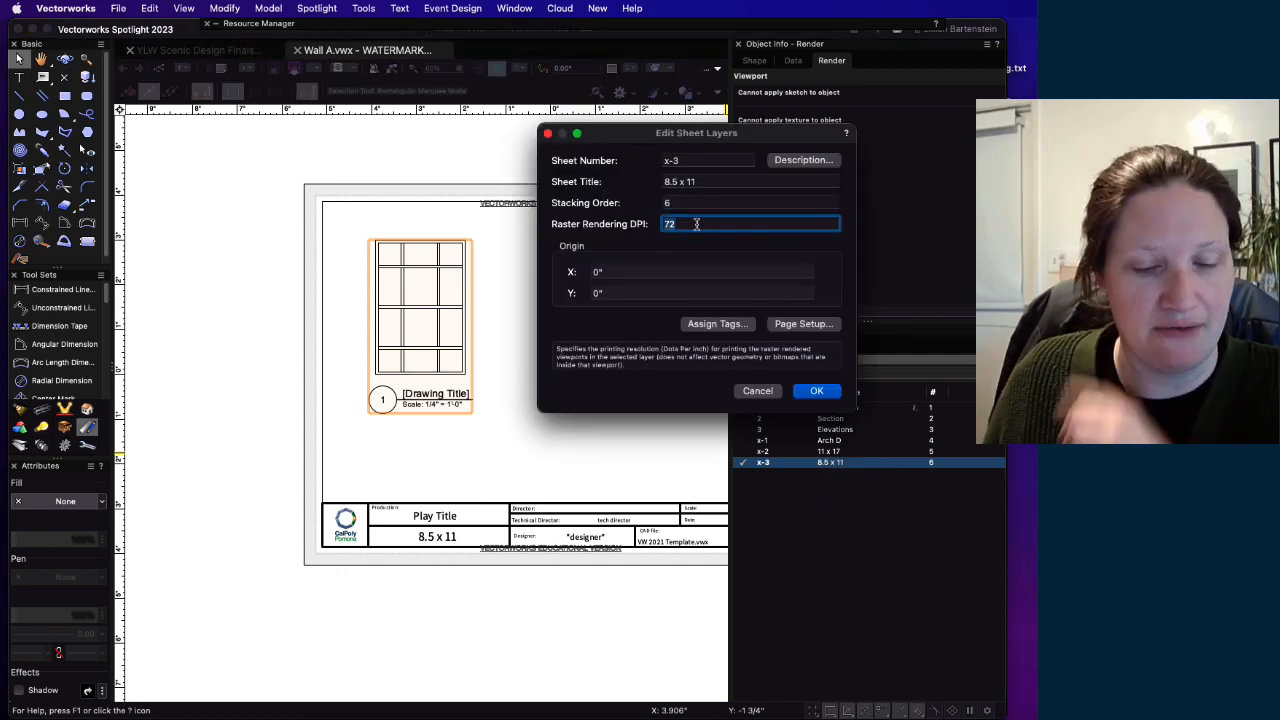
text(300)
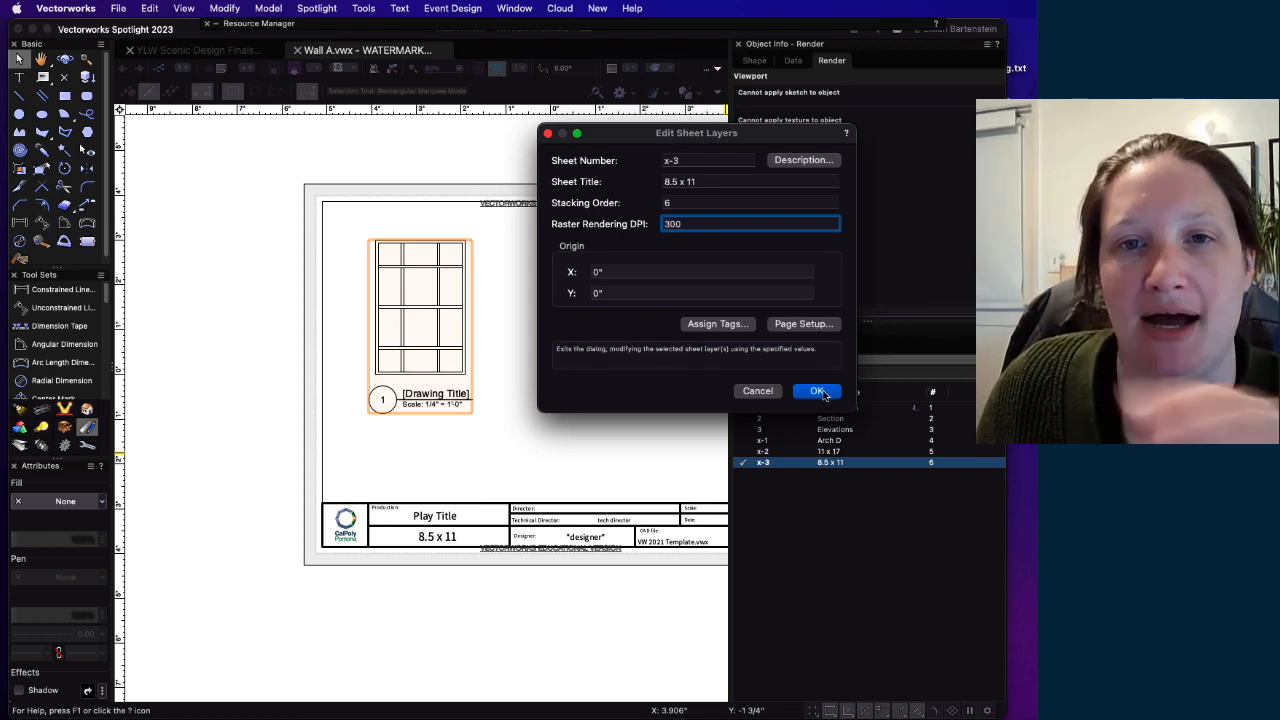
click(818, 391)
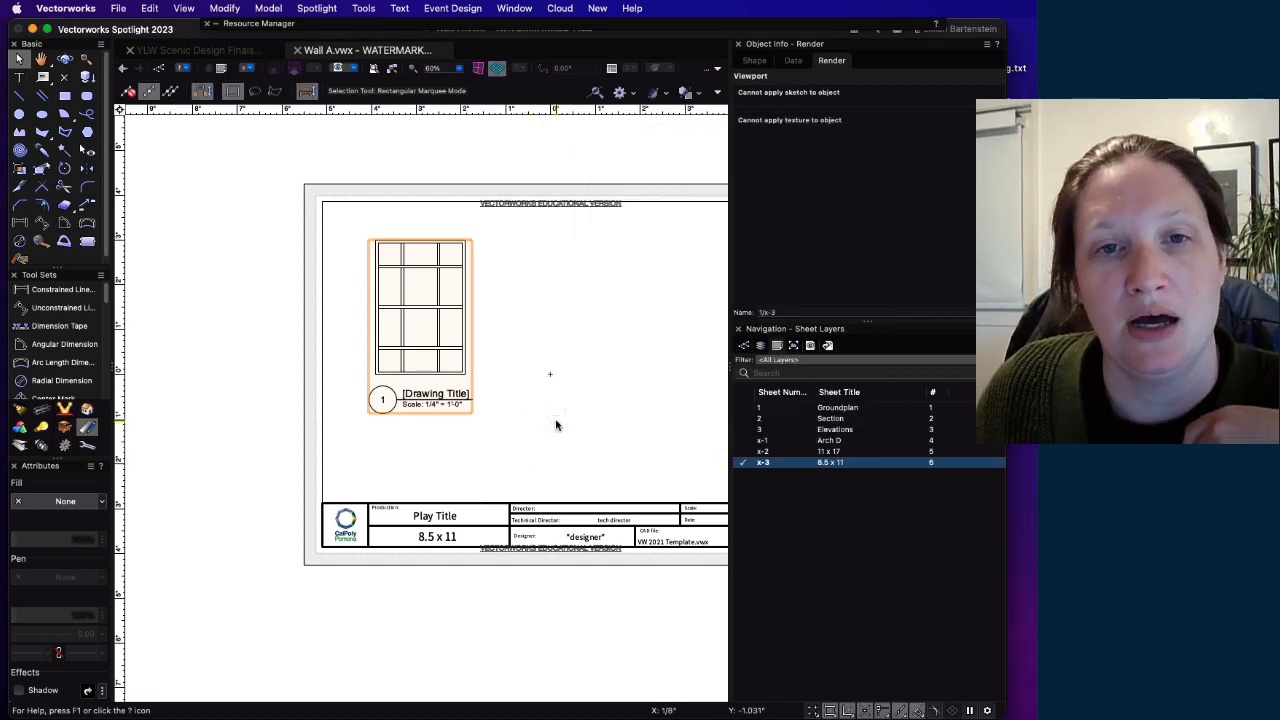
Step: Delete the title block border from the 8.5 x 11 sheet
middle_drag(614, 423, 494, 426)
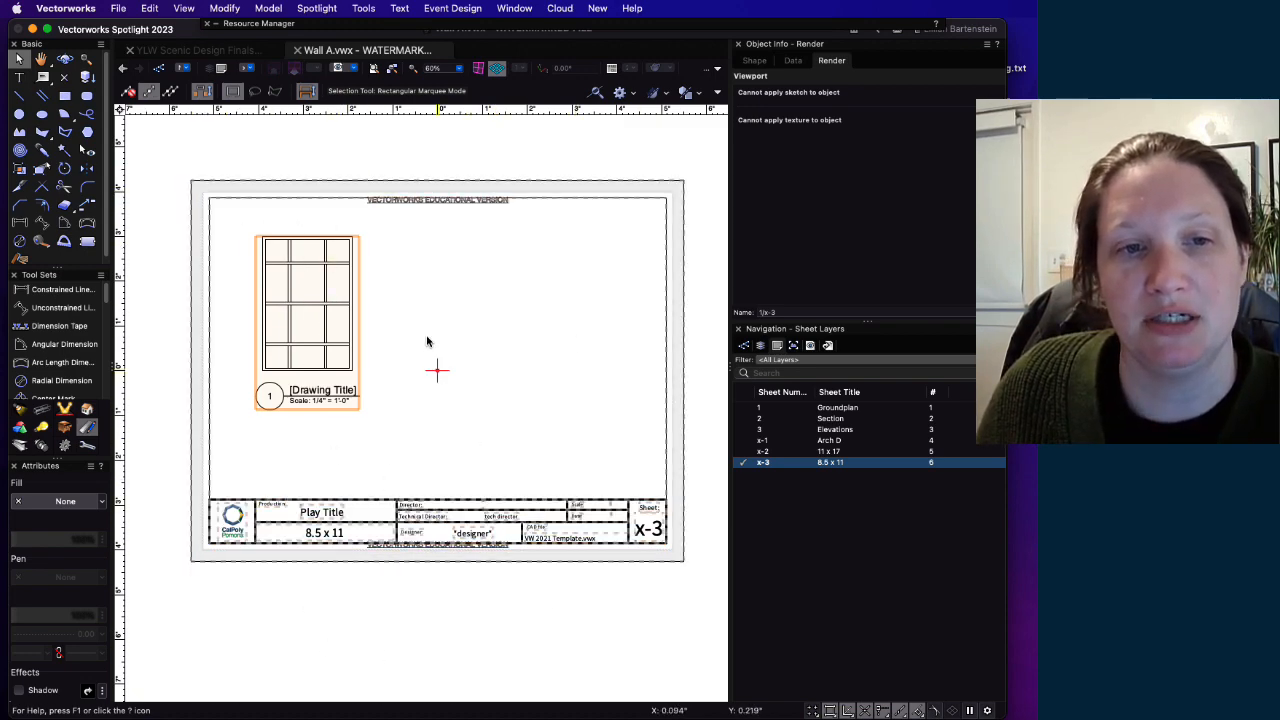
click(394, 496)
key(Delete)
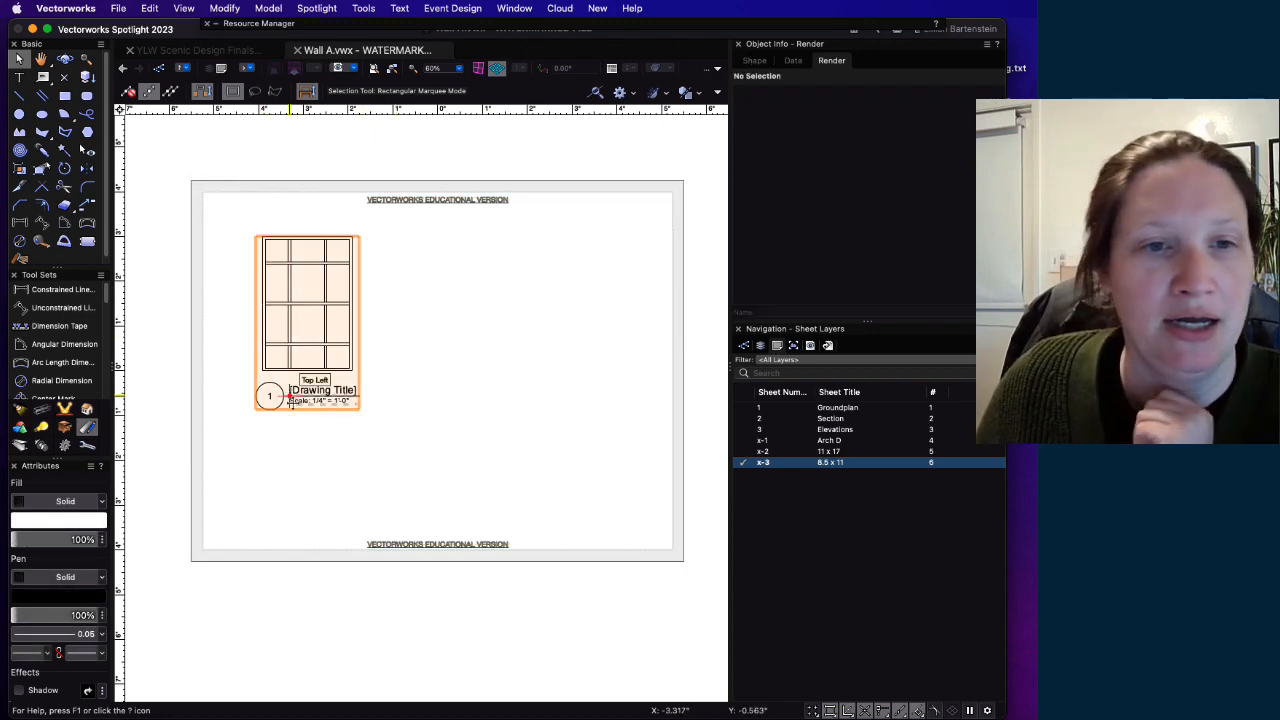
Step: Delete the drawing label from the wall viewport's annotations and return to the sheet
double_click(290, 396)
click(645, 158)
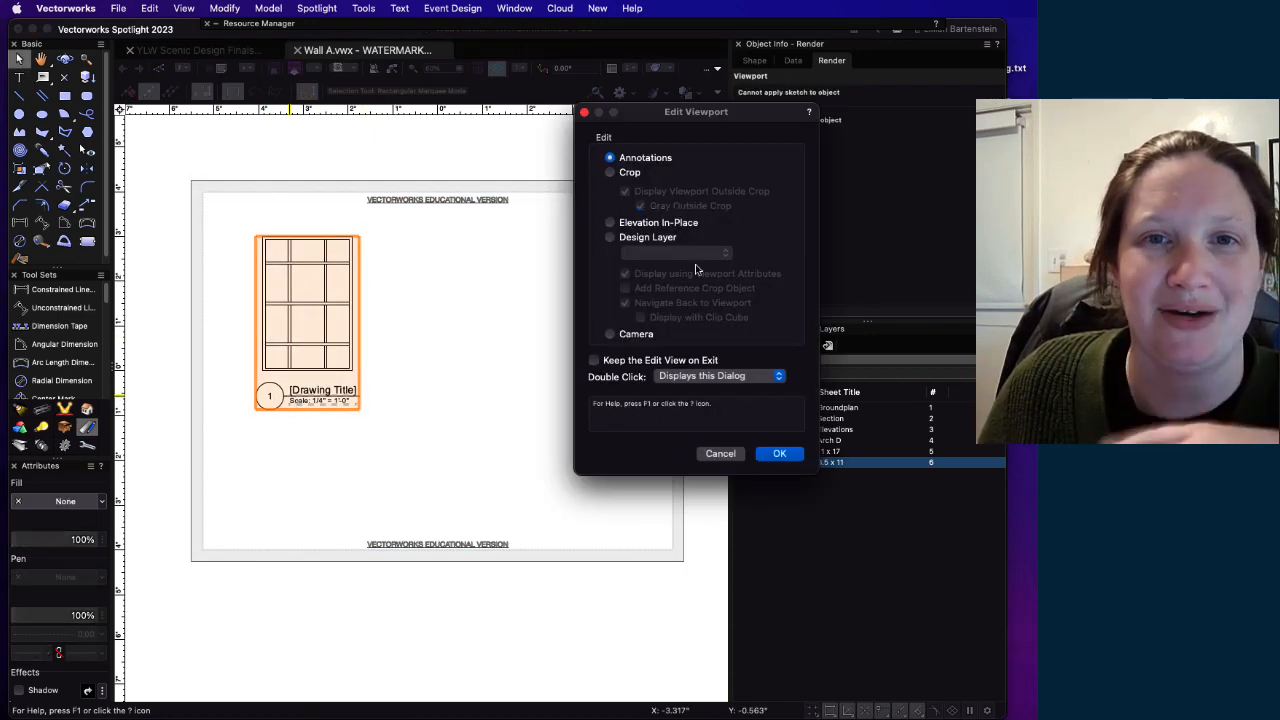
click(779, 453)
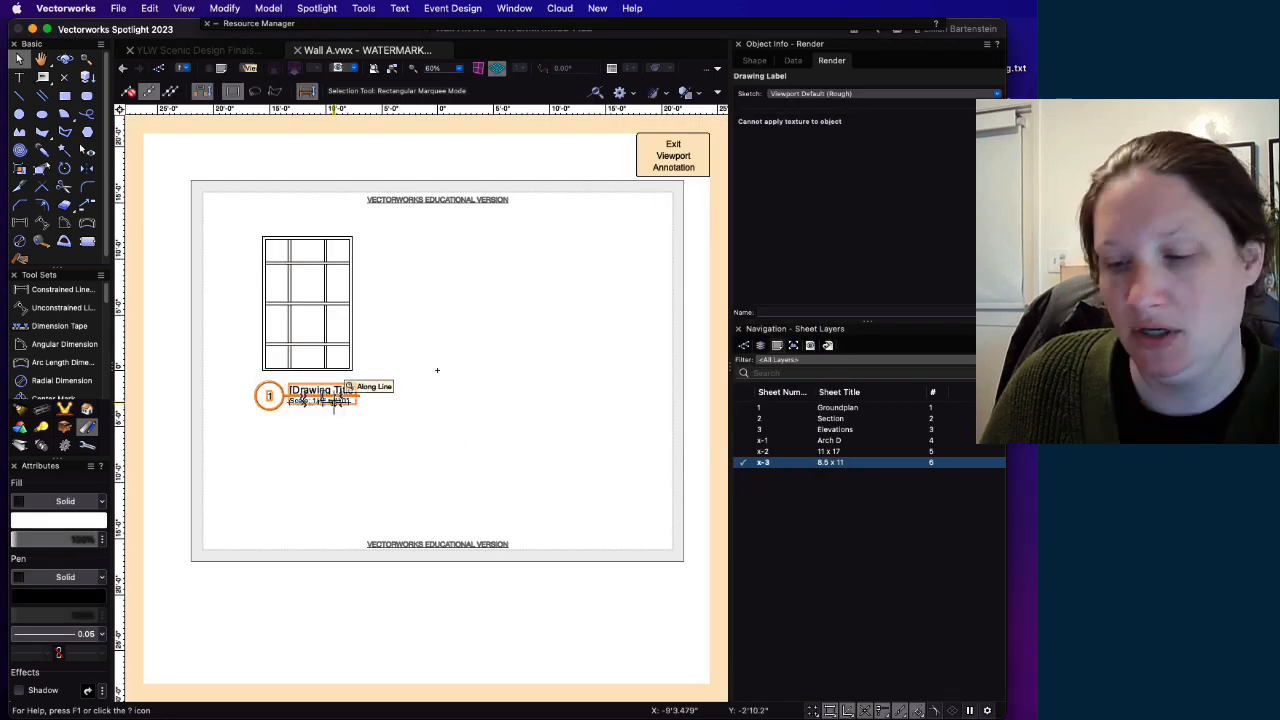
key(Delete)
click(662, 160)
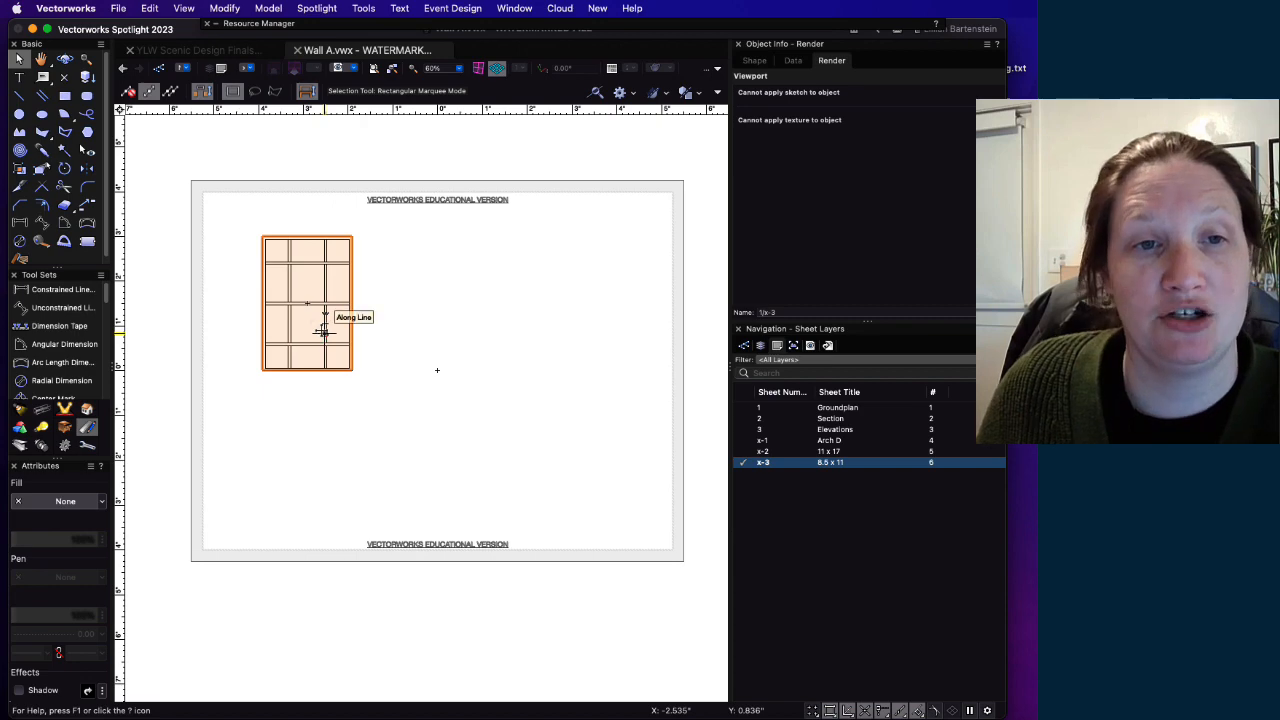
Step: Start an image file export of the sheet and set its resolution to 300 px/in
click(117, 9)
mouse_move(197, 389)
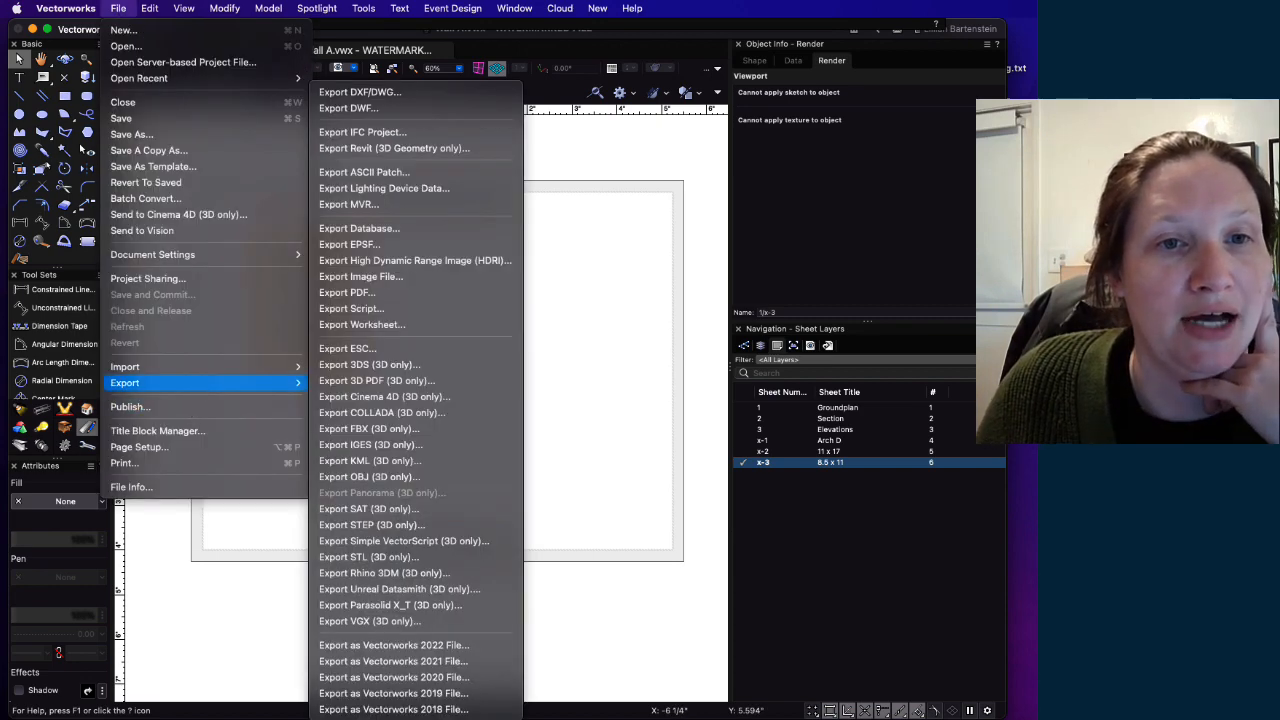
click(381, 277)
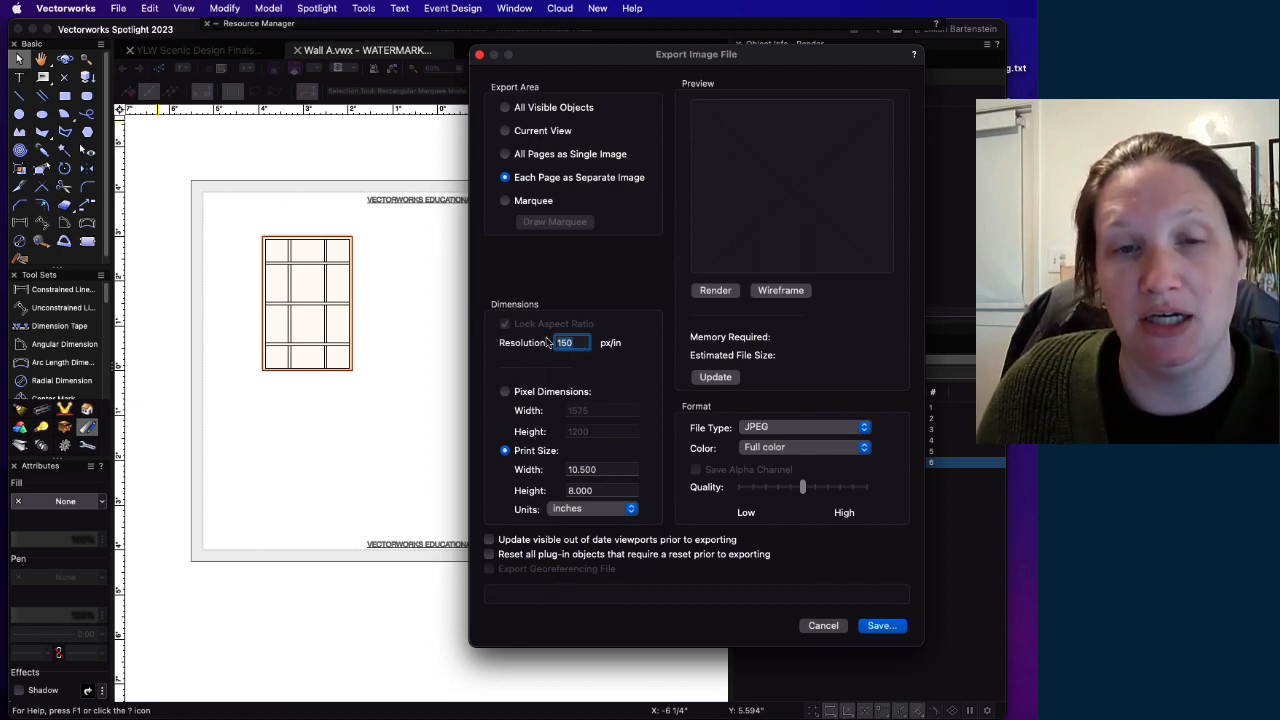
text(300)
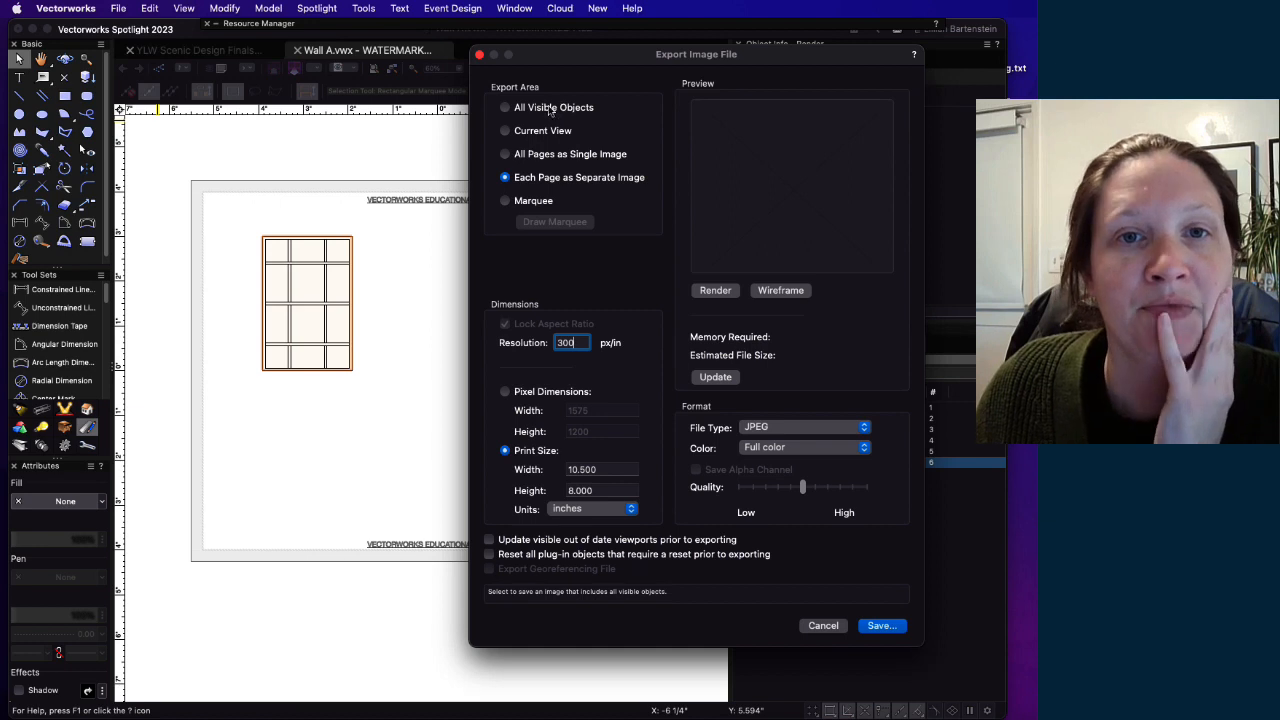
Step: Set the export area to All Visible Objects and render a preview of the image
click(530, 131)
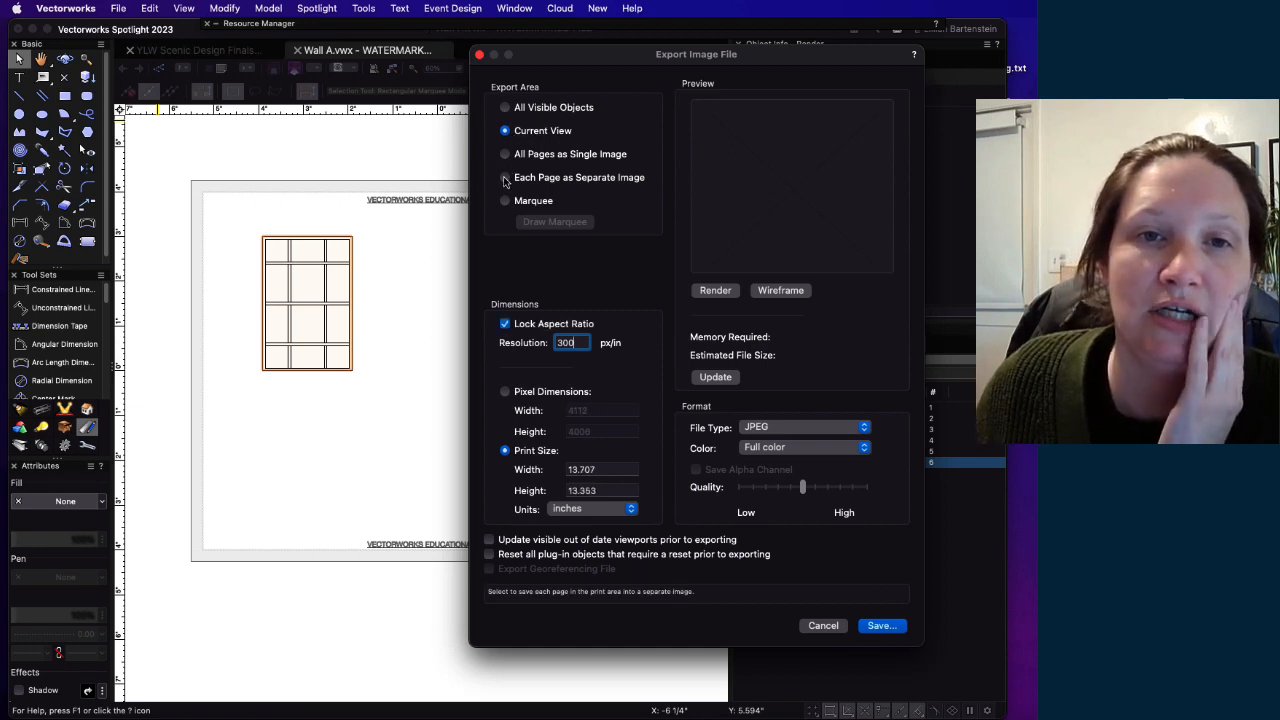
click(504, 177)
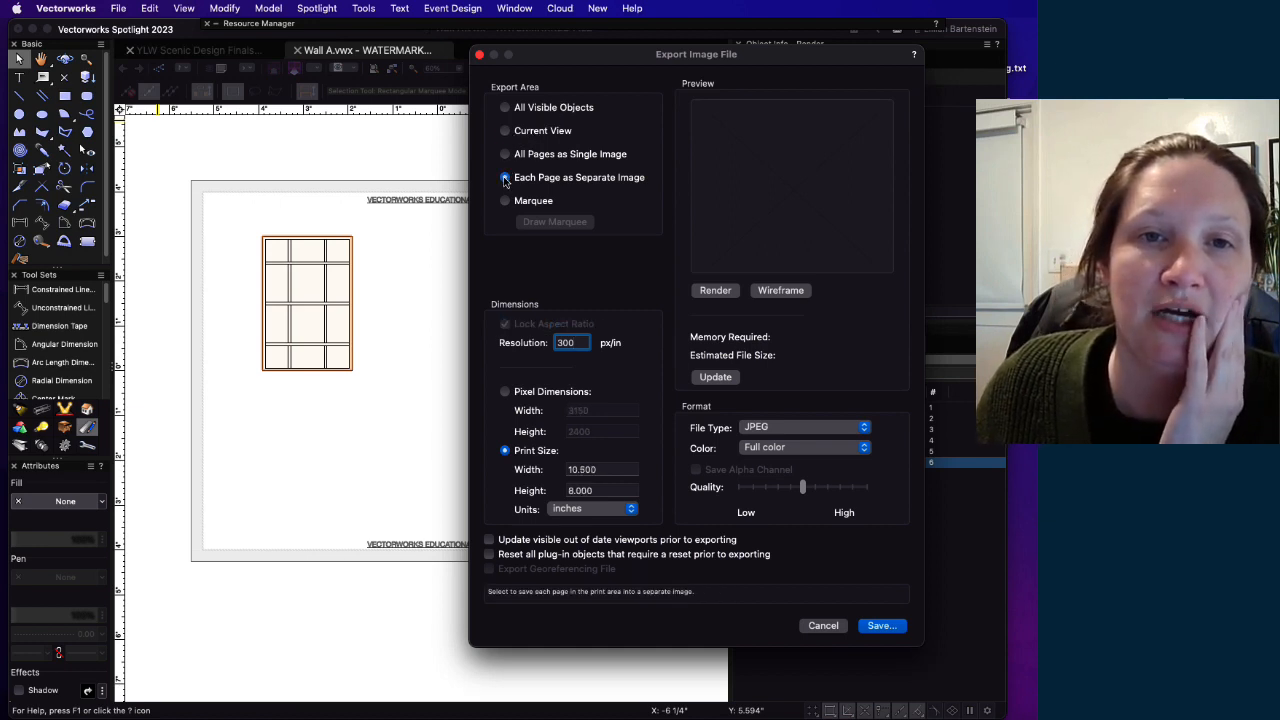
click(715, 290)
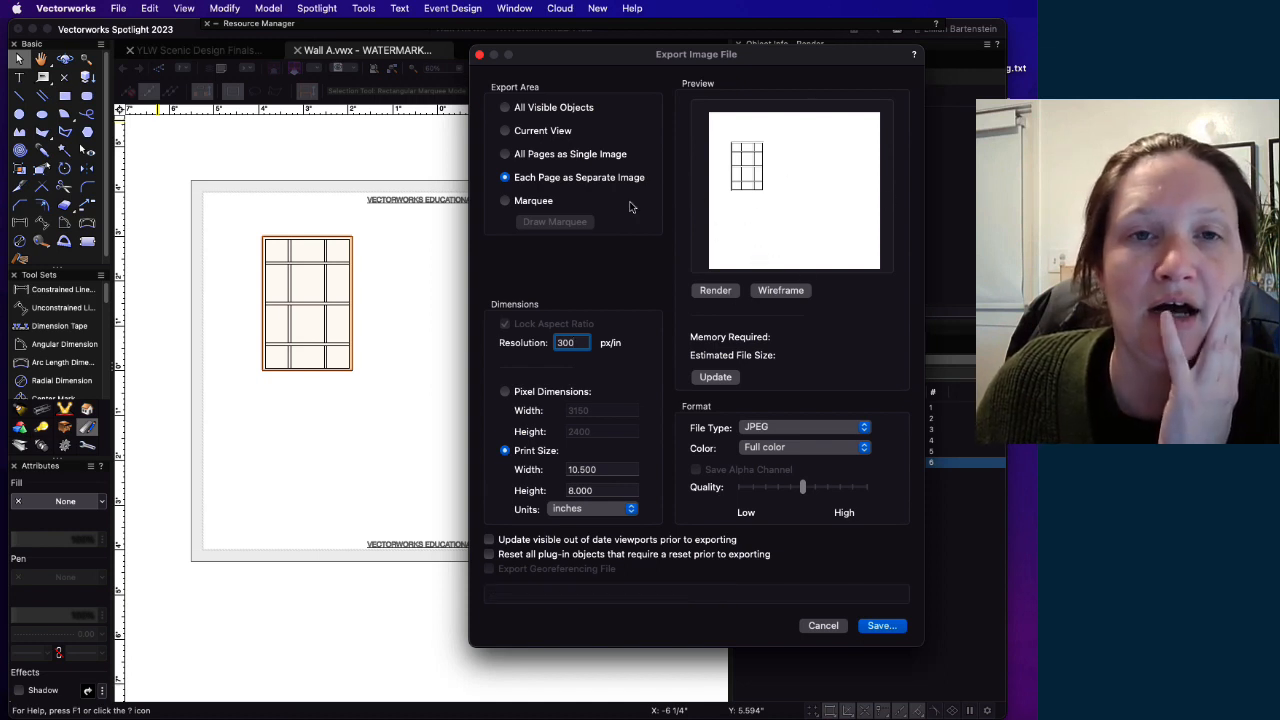
click(505, 107)
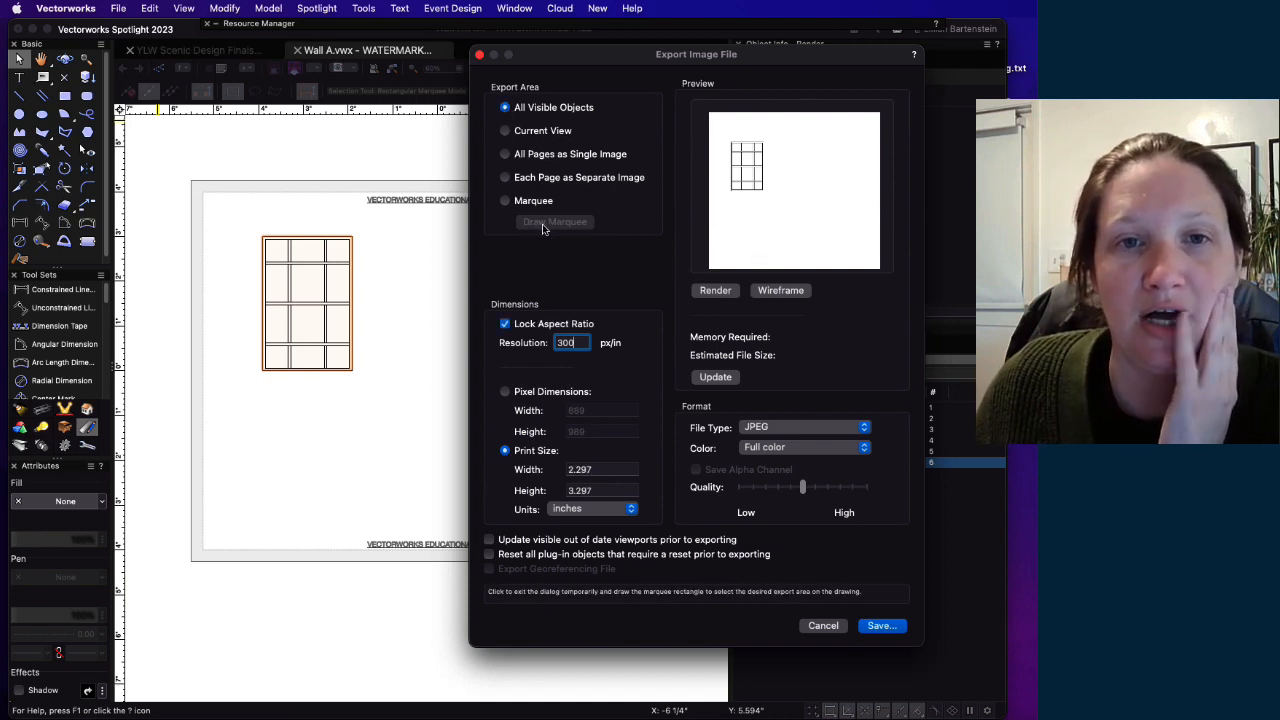
click(715, 290)
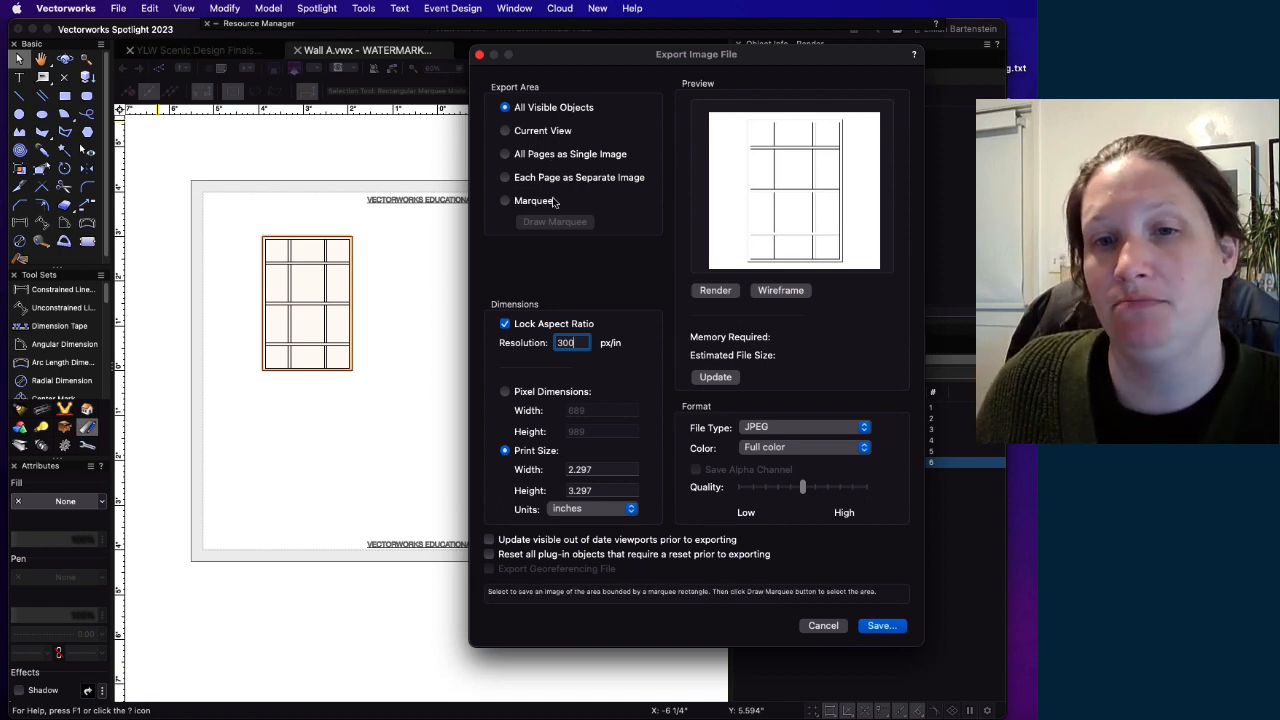
Step: Set the export file type to Photoshop and save the image as Wall A on the Desktop
click(848, 430)
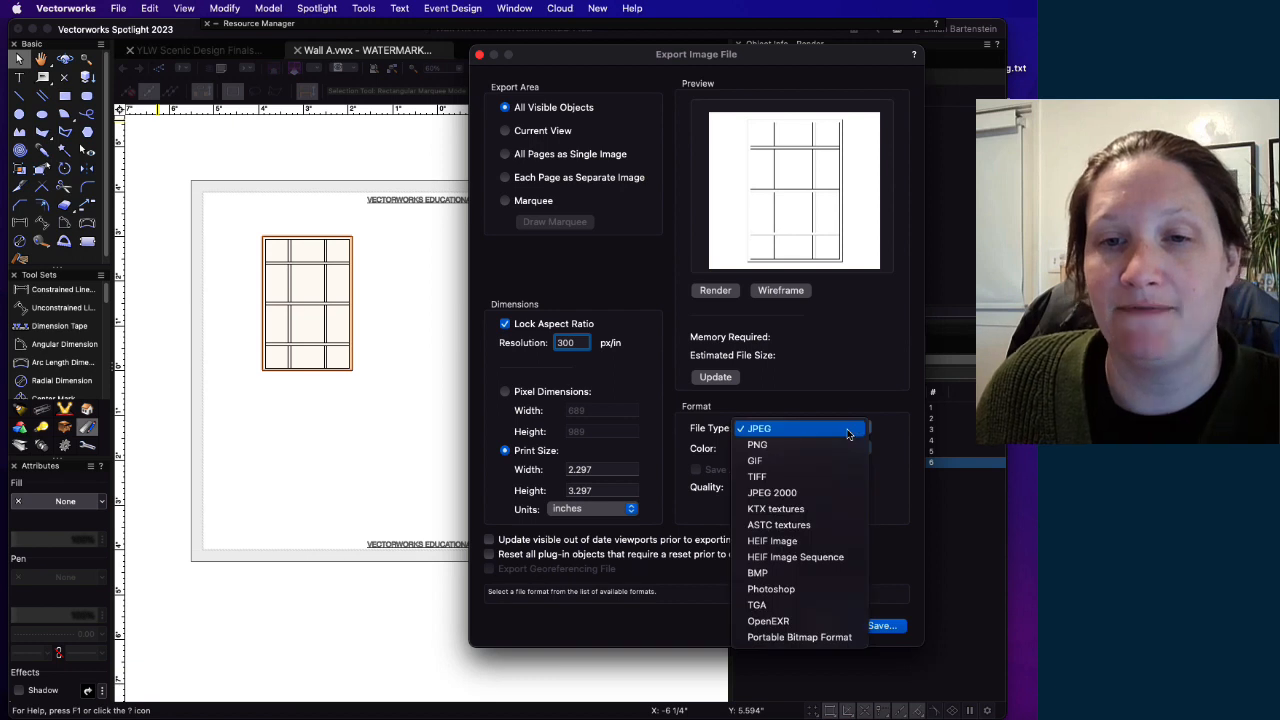
click(815, 595)
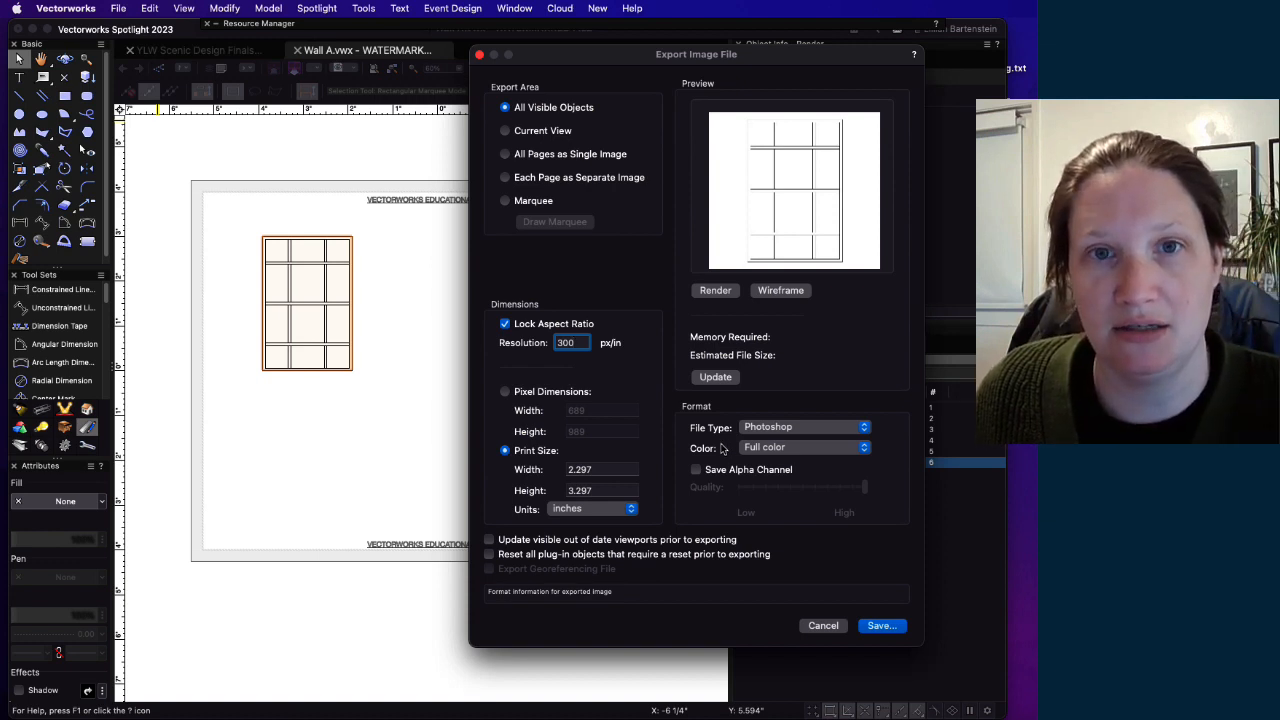
click(880, 626)
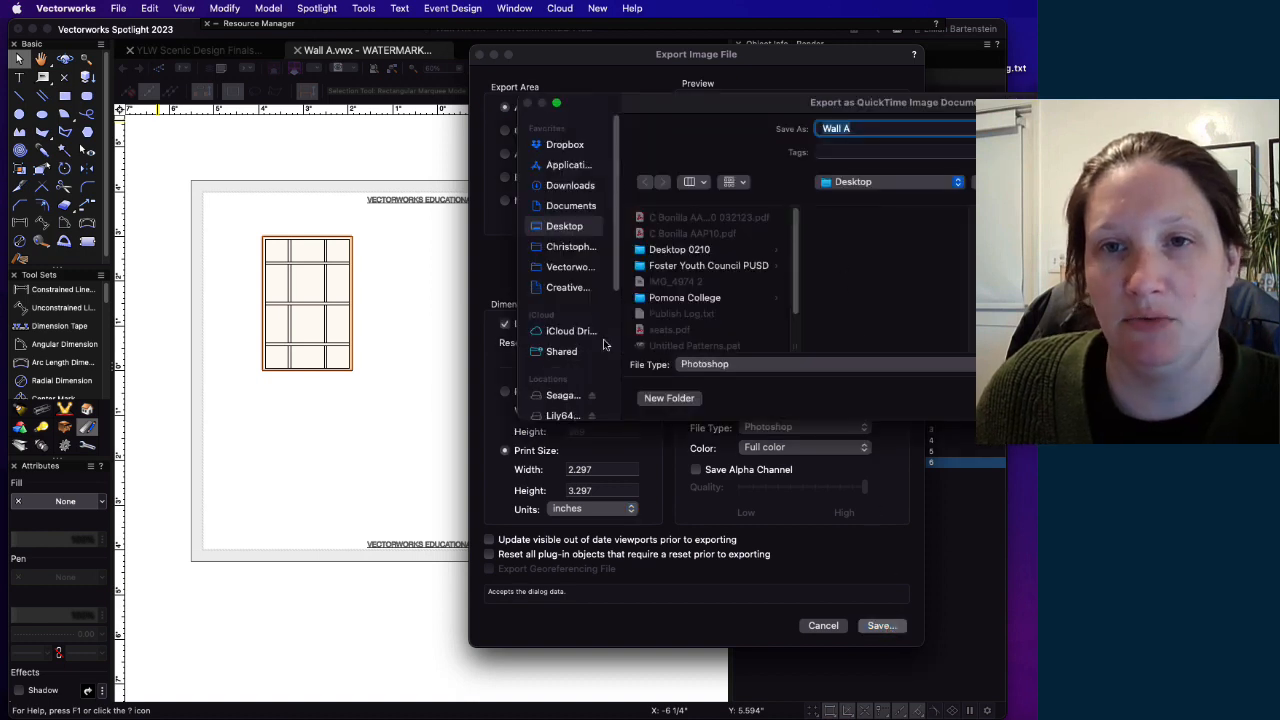
key(Return)
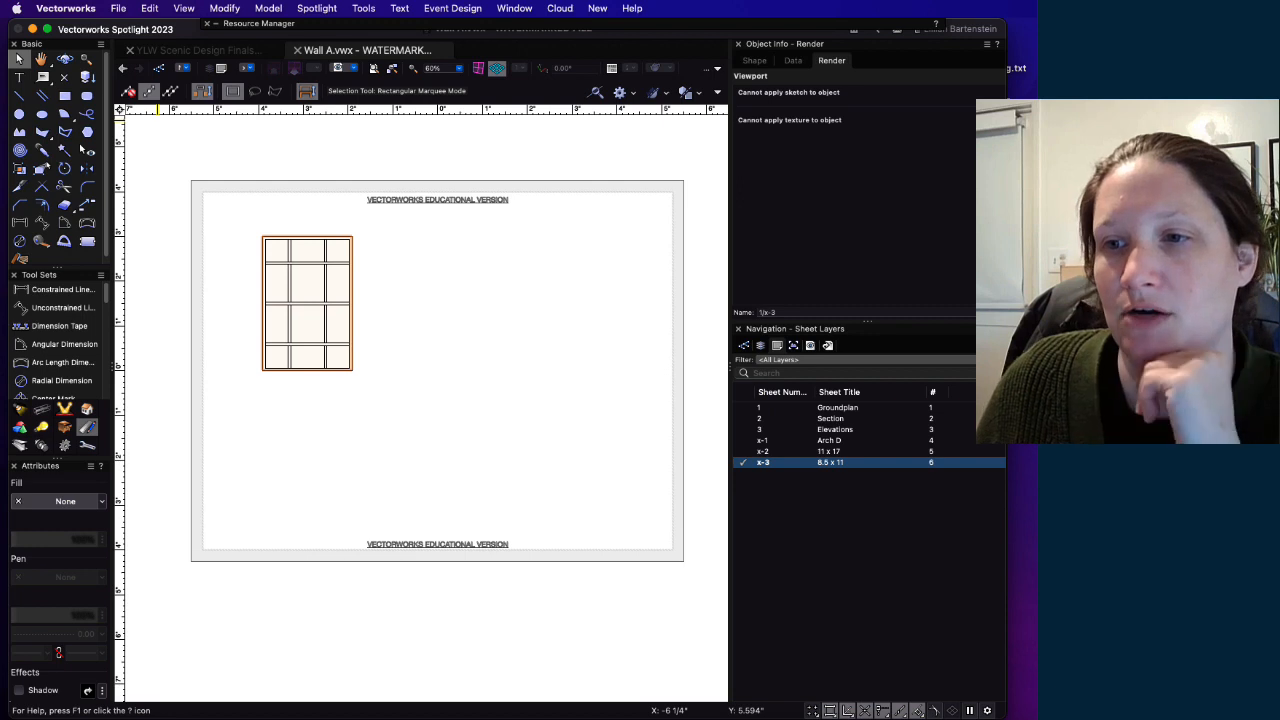
Step: Open the exported Wall A.psd from the desktop in Photoshop and enlarge the space for its layer list
key(super+Tab)
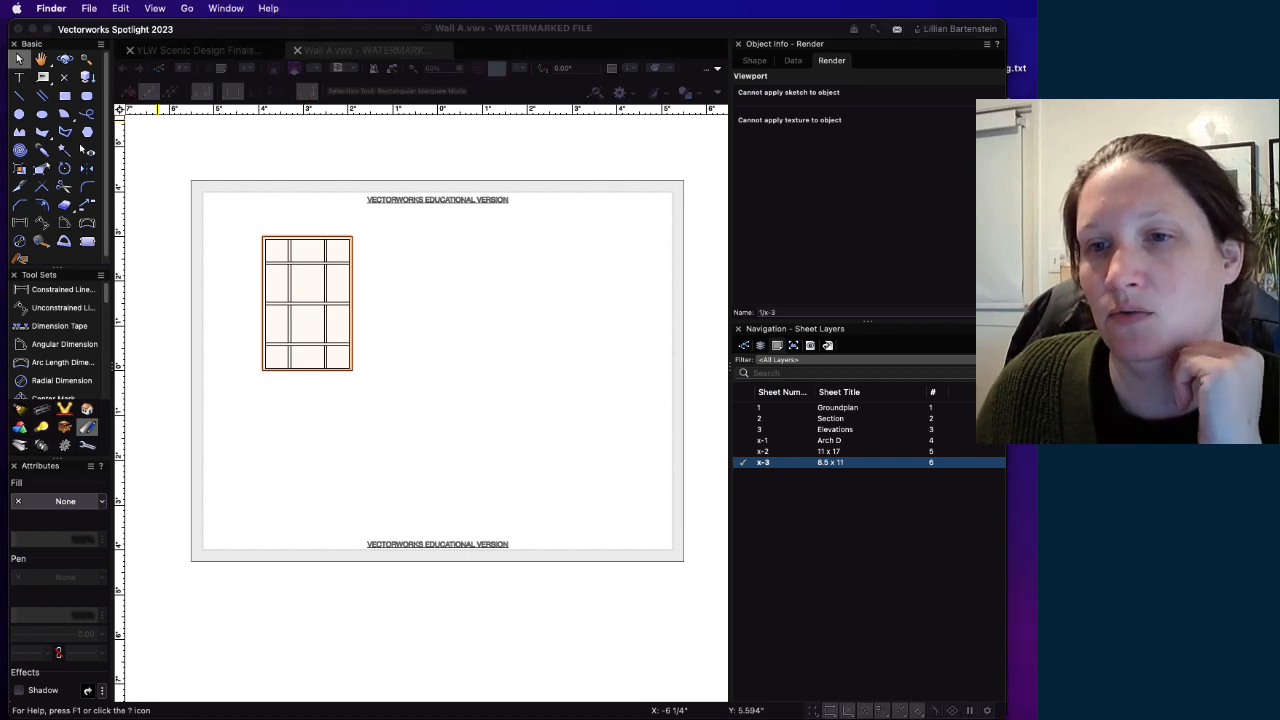
drag(885, 31, 693, 40)
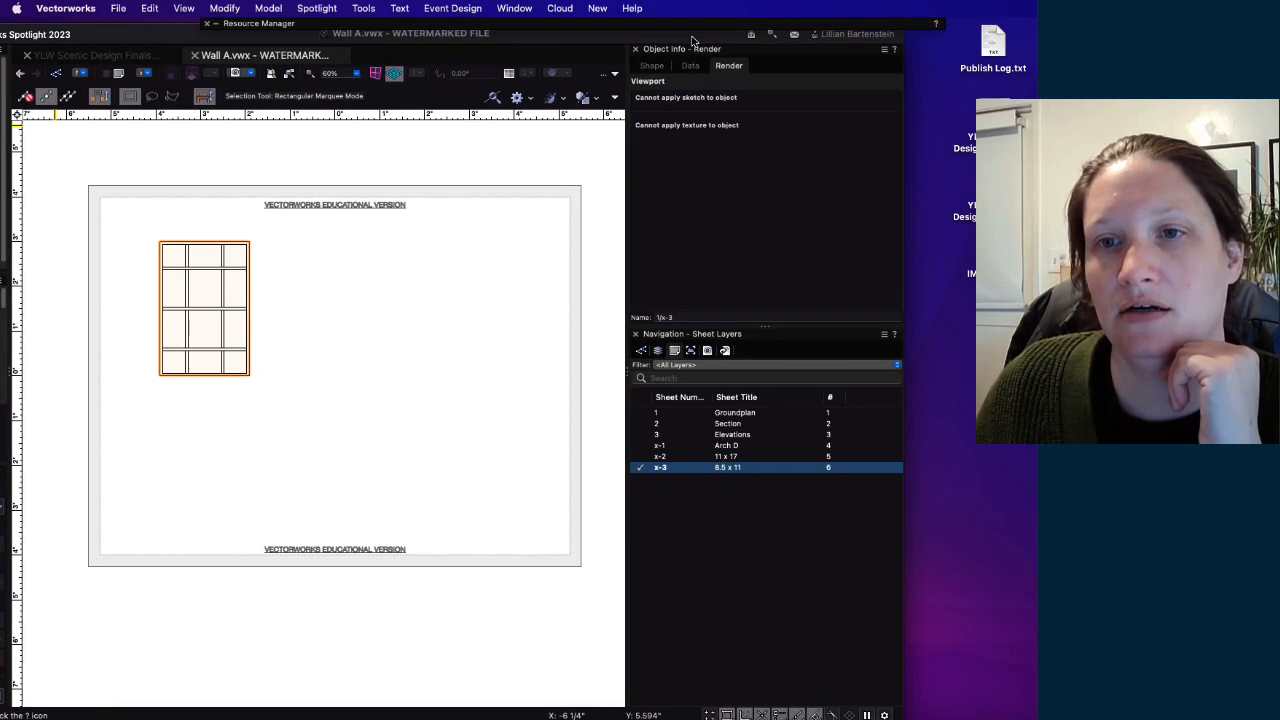
drag(1000, 368, 965, 352)
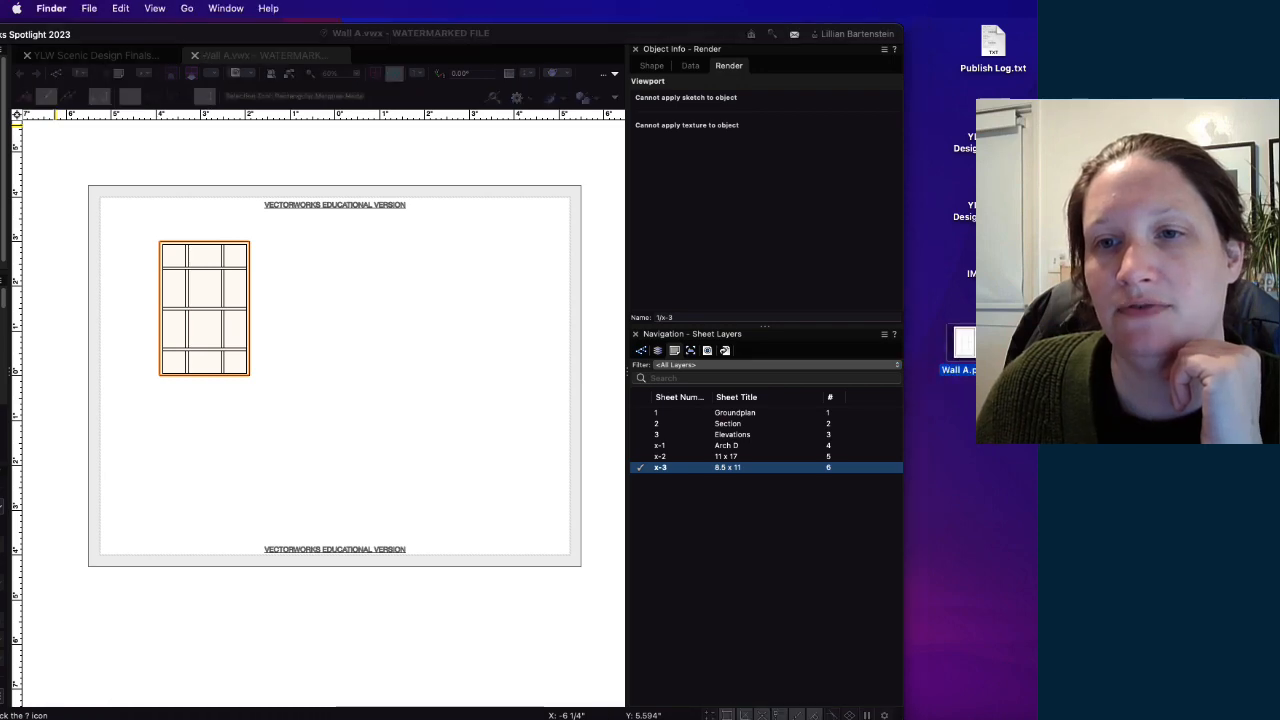
double_click(960, 343)
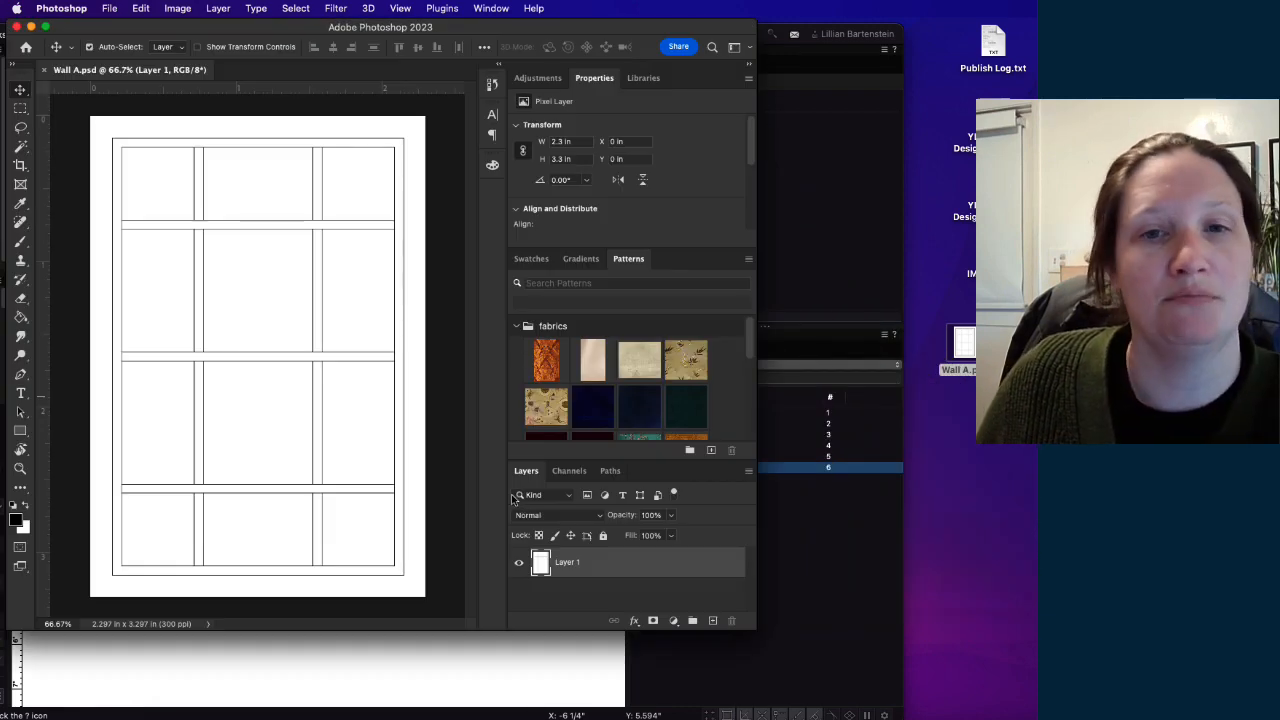
drag(455, 30, 582, 30)
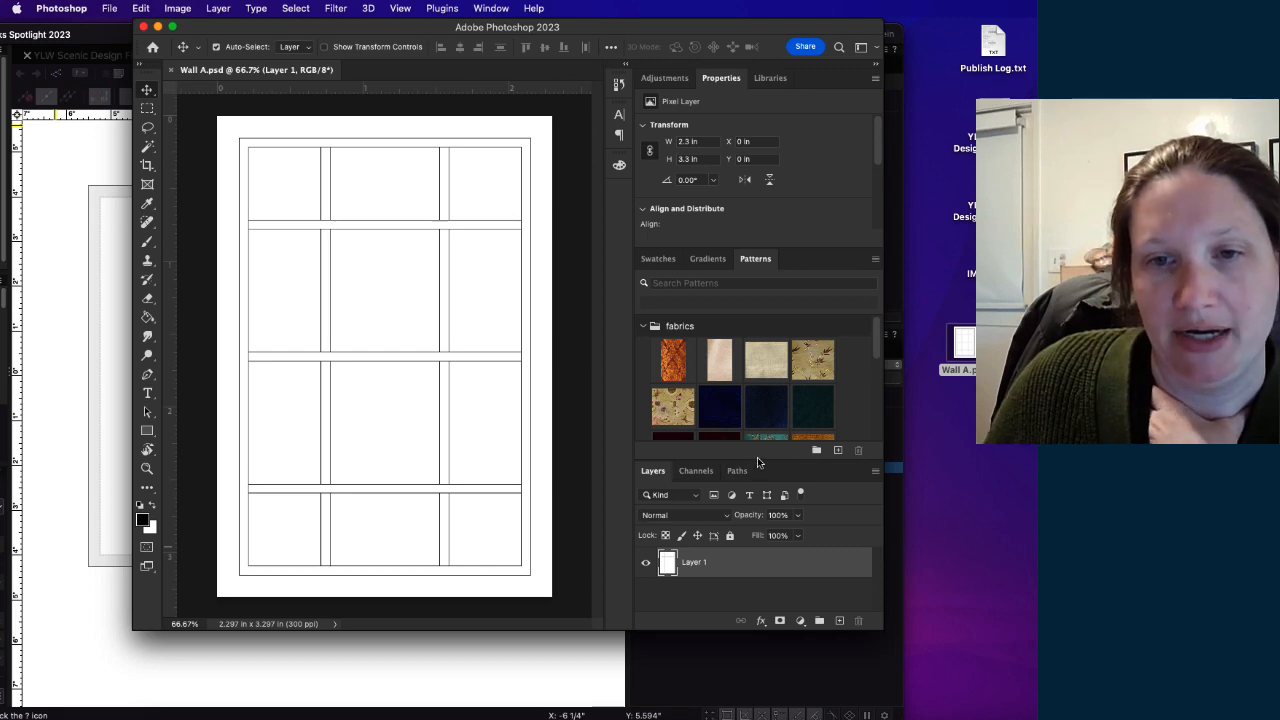
drag(757, 462, 760, 434)
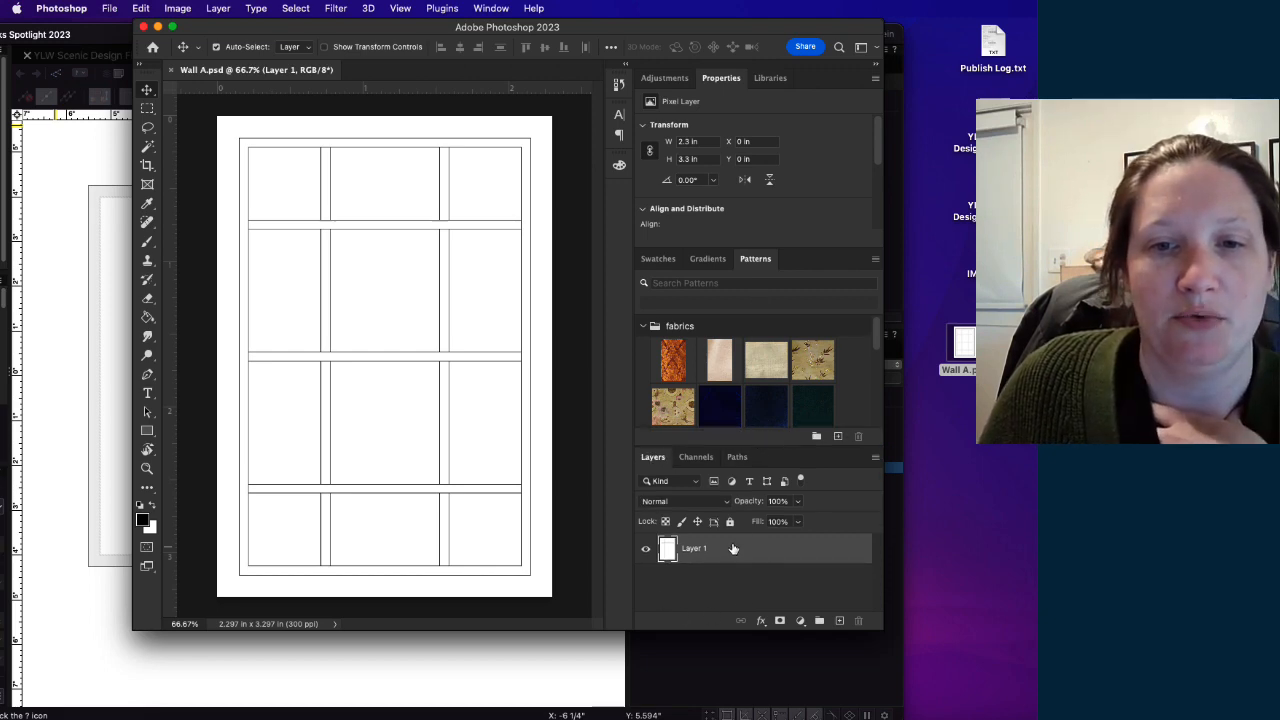
Step: Fill the white margin outside the wall outline with black using the Paint Bucket
click(147, 166)
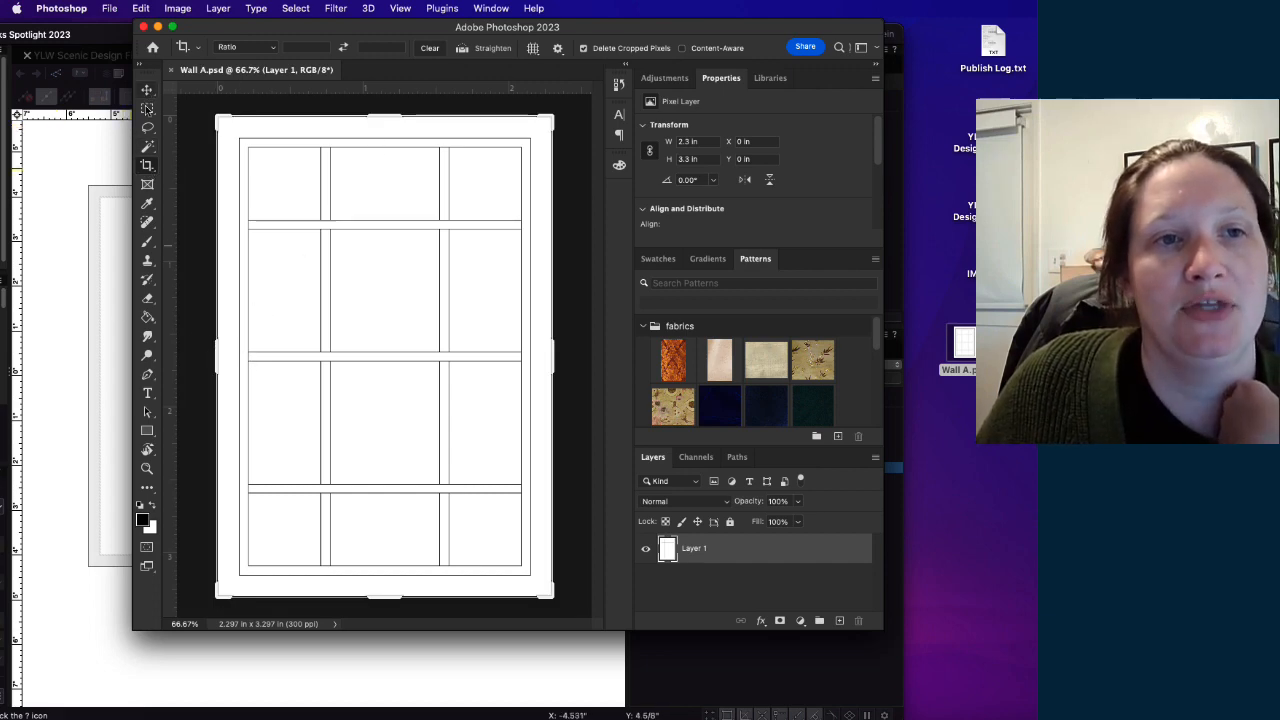
click(147, 90)
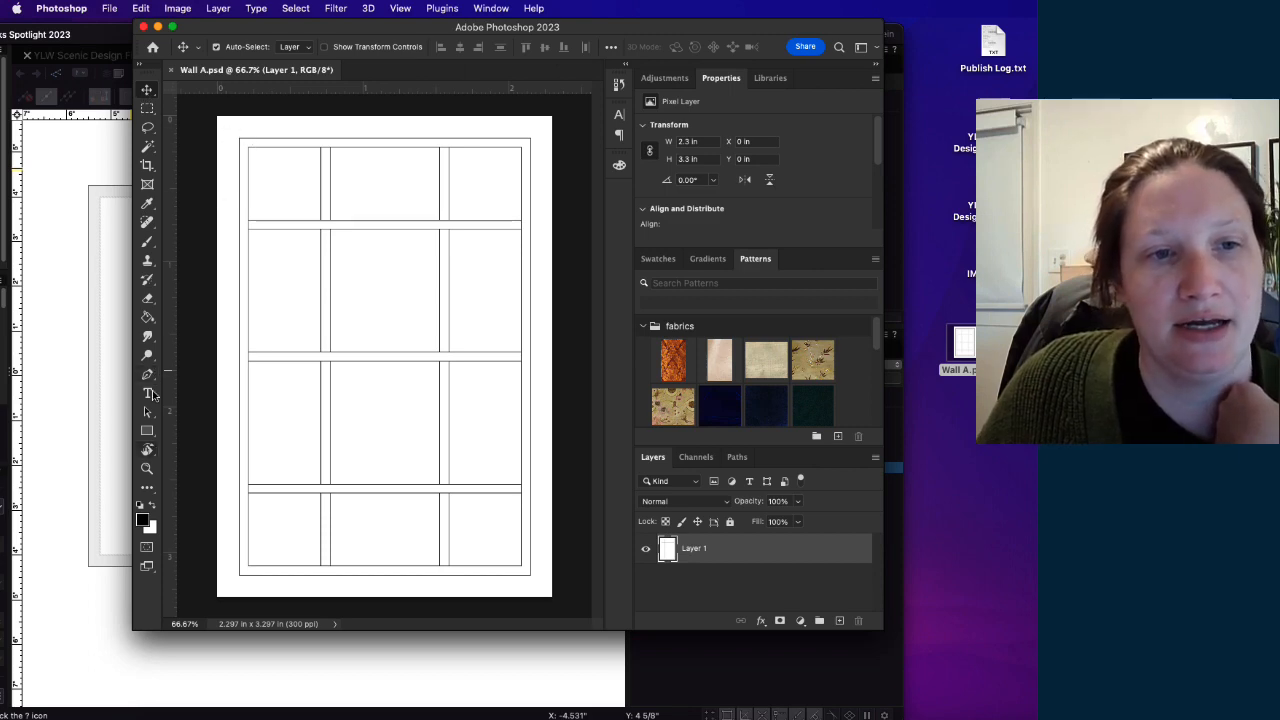
click(148, 318)
click(221, 322)
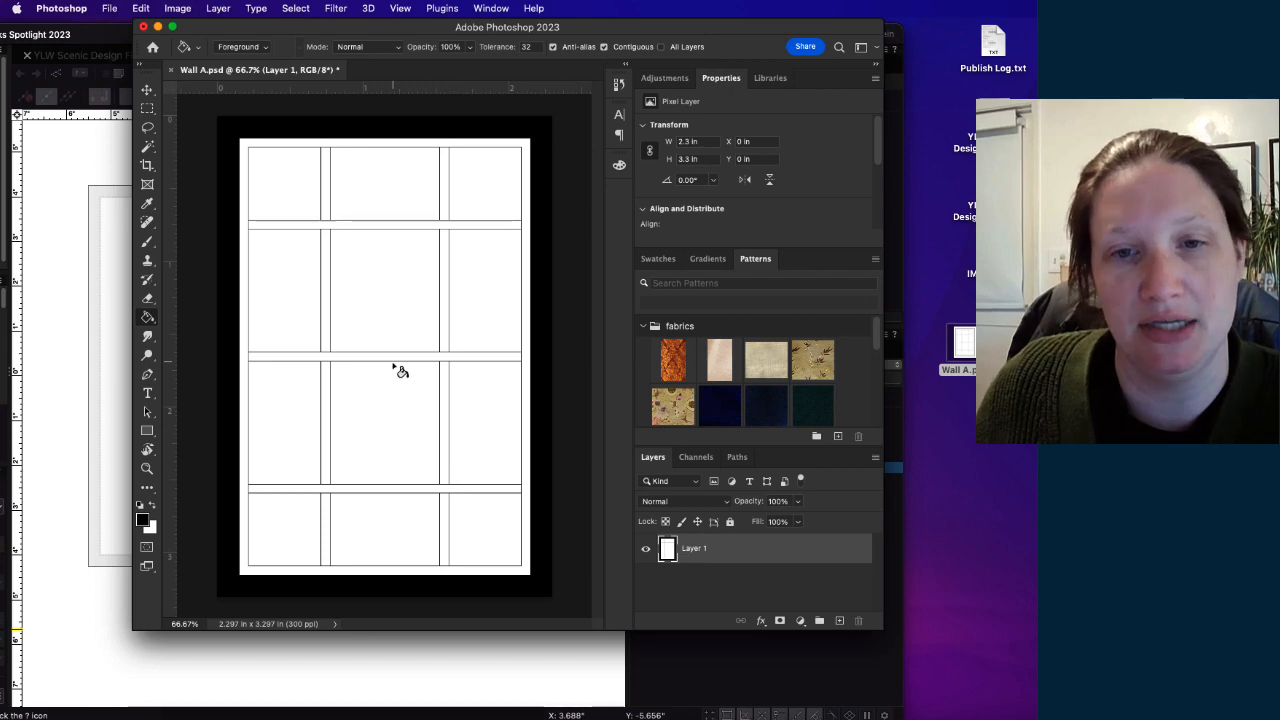
Step: Set the blend mode of the wall line drawing layer to Multiply and lock the layer completely
right_click(729, 556)
key(Escape)
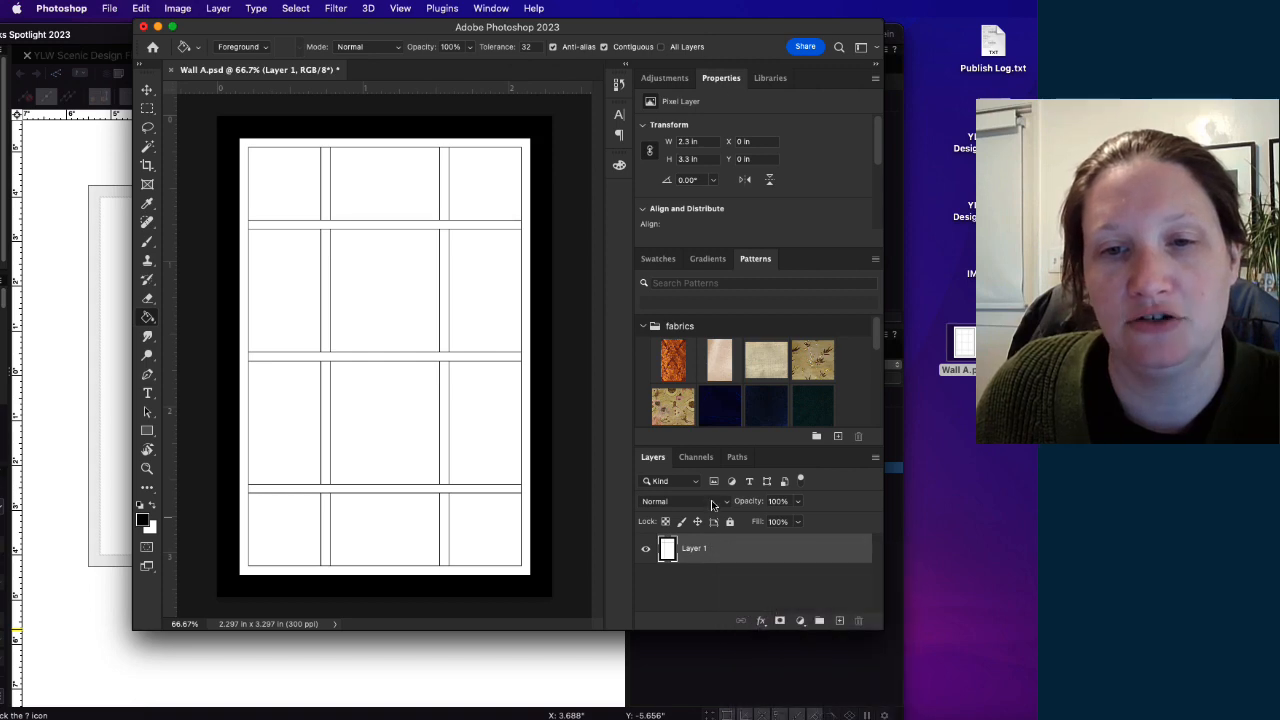
click(709, 502)
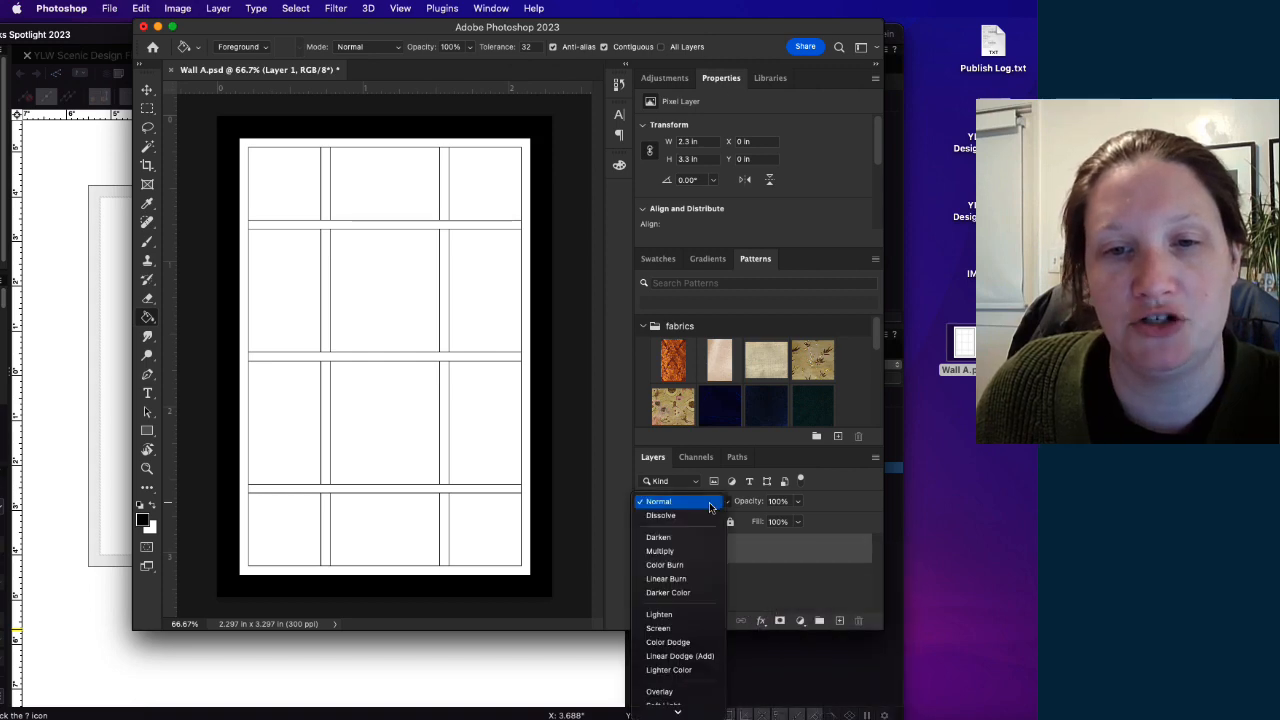
click(695, 551)
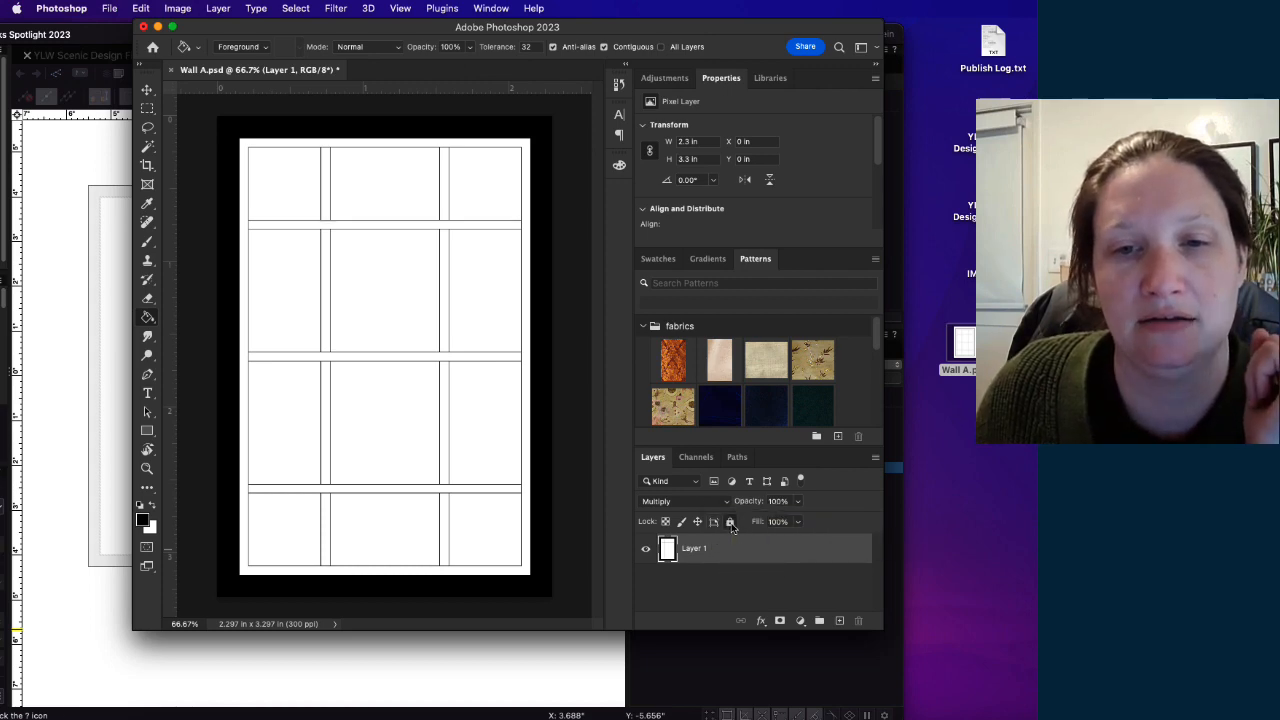
click(730, 522)
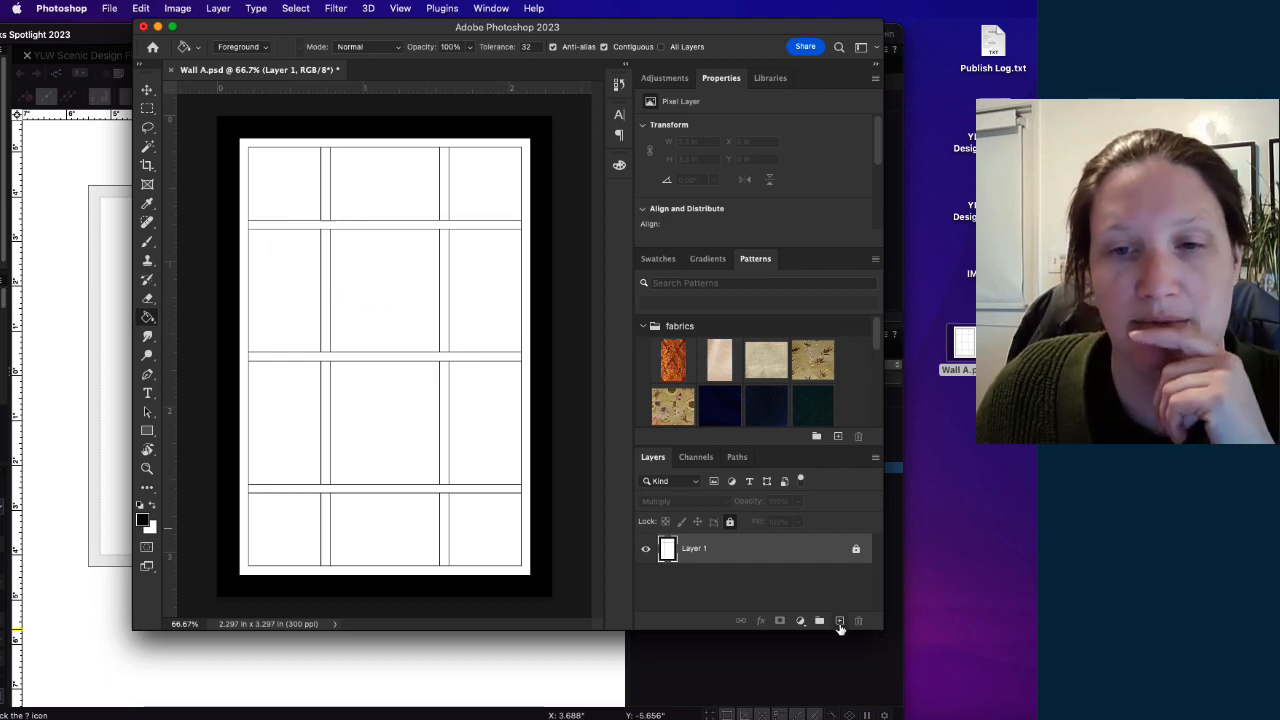
Step: Add a new empty layer and place it beneath the locked line drawing layer
click(840, 622)
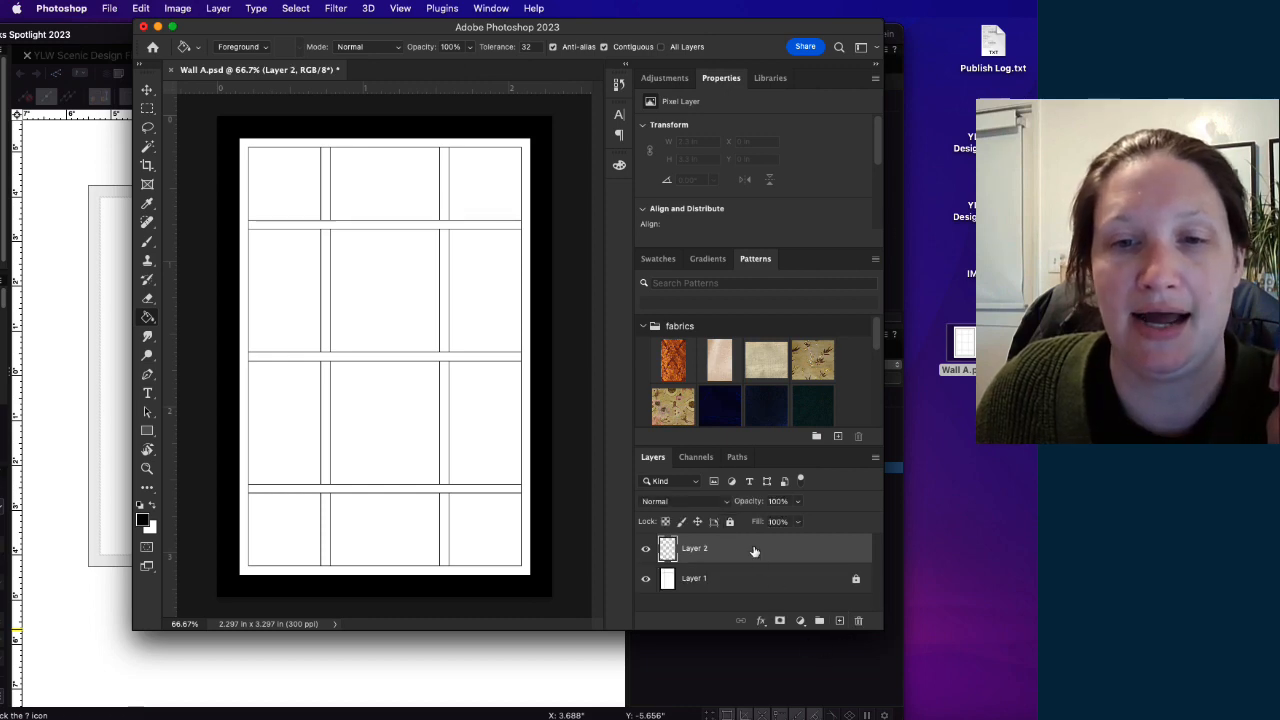
drag(773, 558, 765, 605)
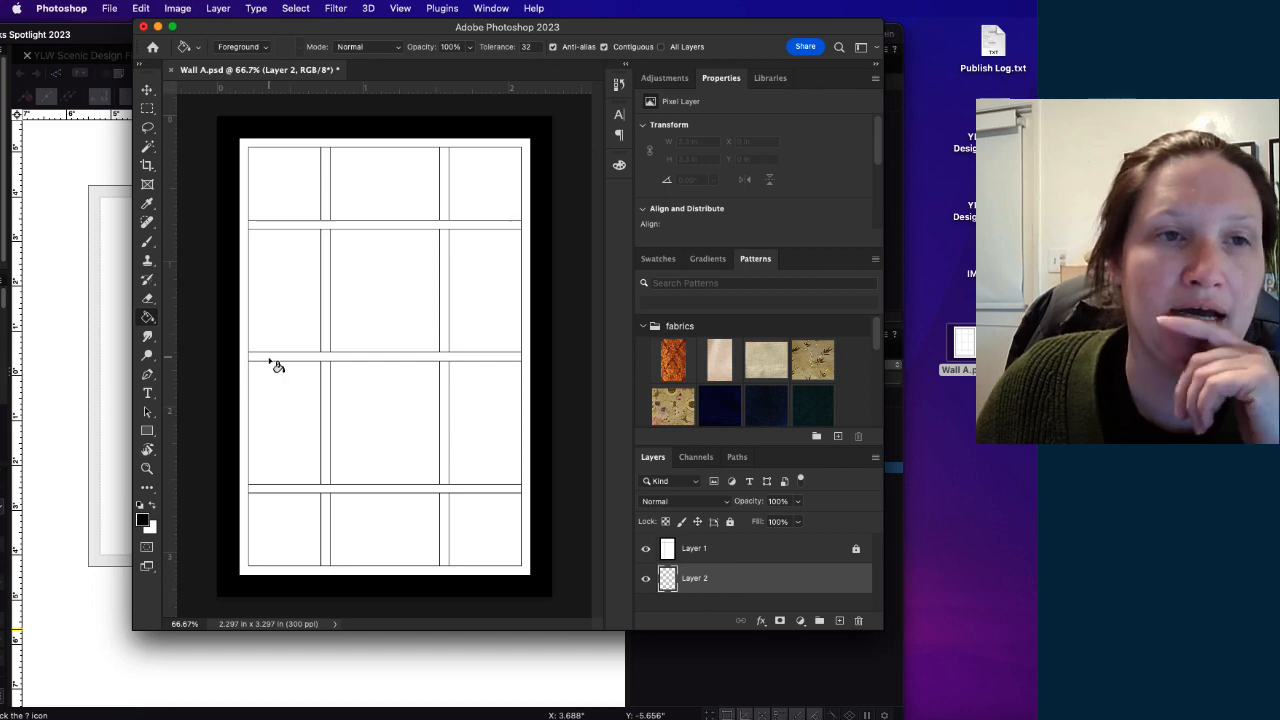
Step: Marquee-select alternating wall panels as one checkerboard selection: outer panels of rows one and three, middle panels of rows two and four
click(147, 108)
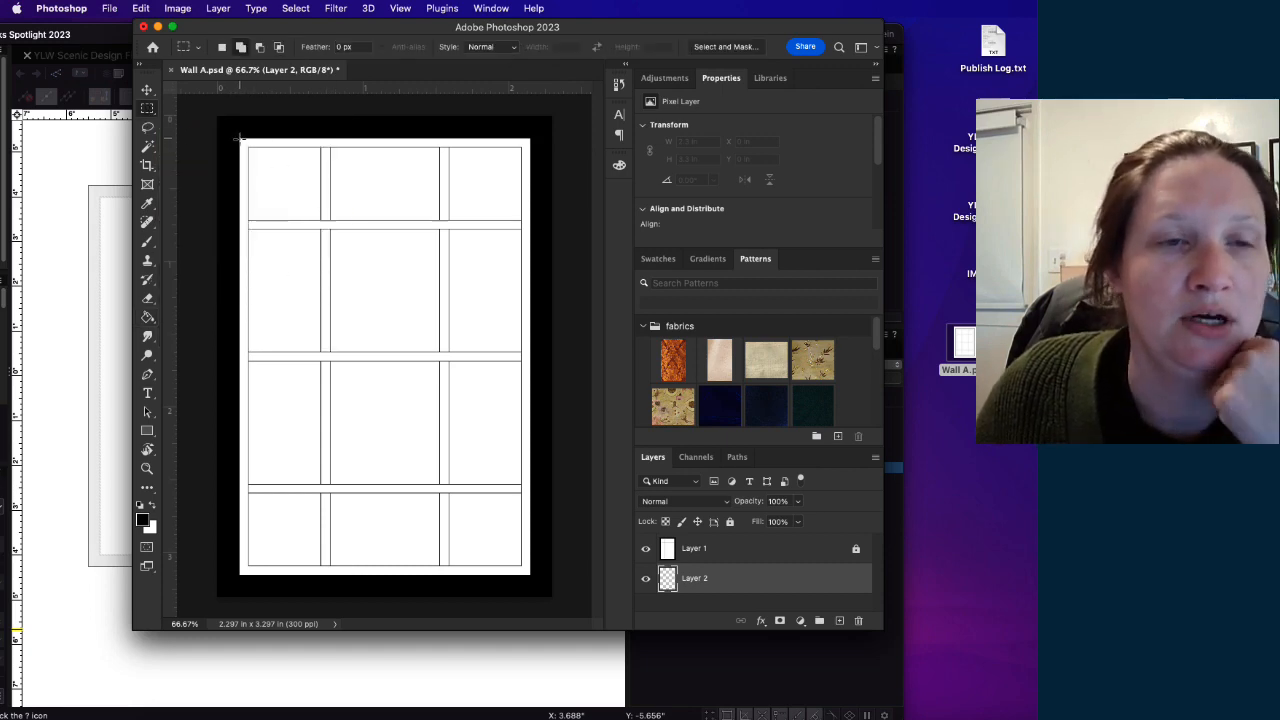
drag(241, 140, 328, 230)
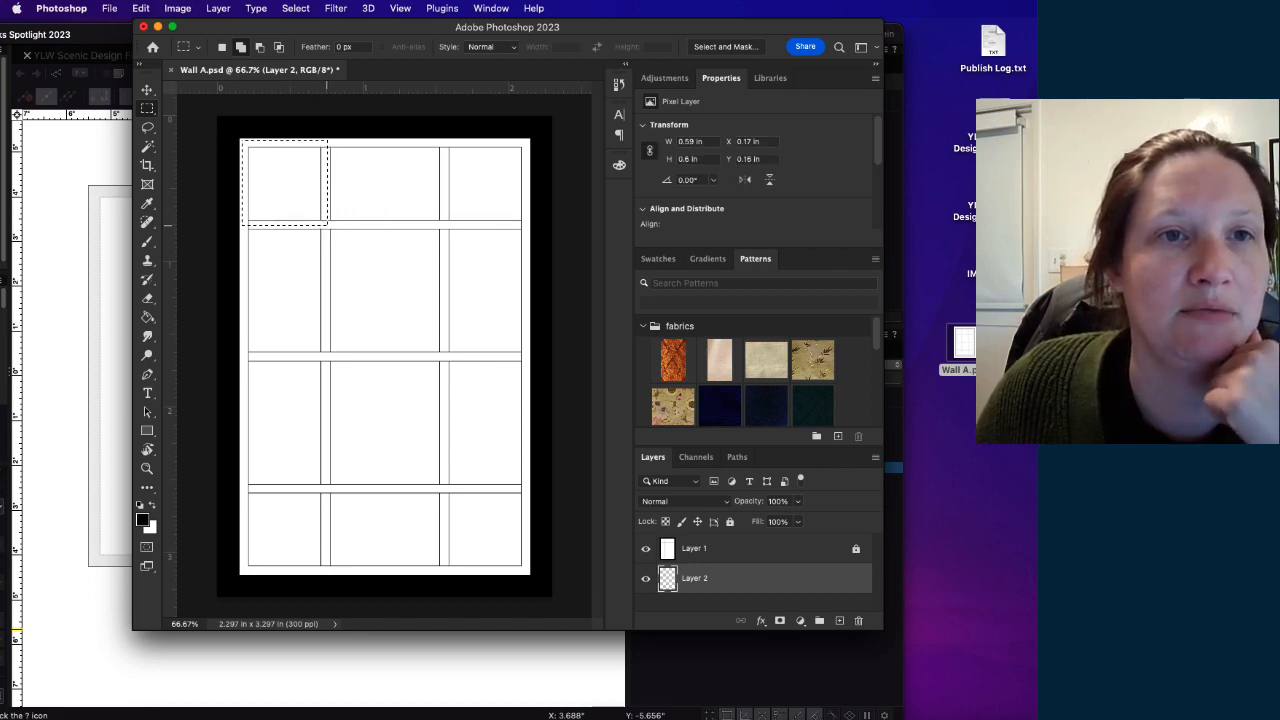
shift+drag(328, 227, 446, 365)
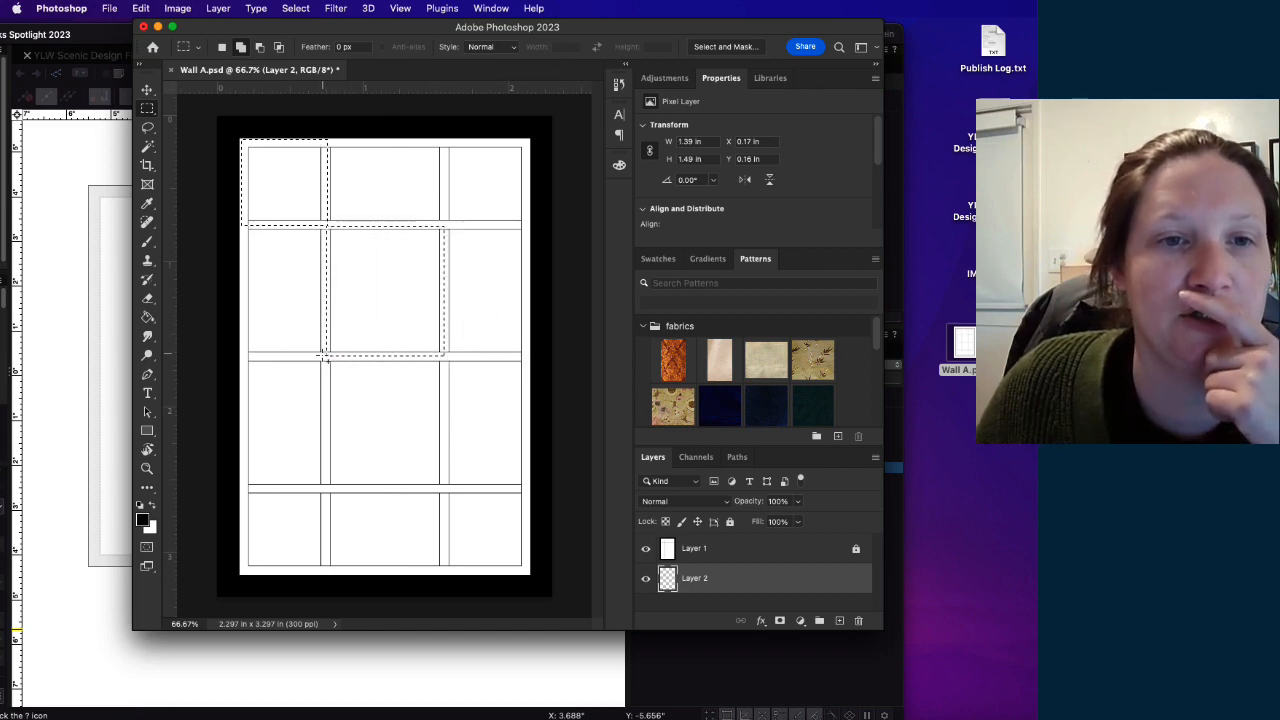
shift+drag(322, 355, 248, 491)
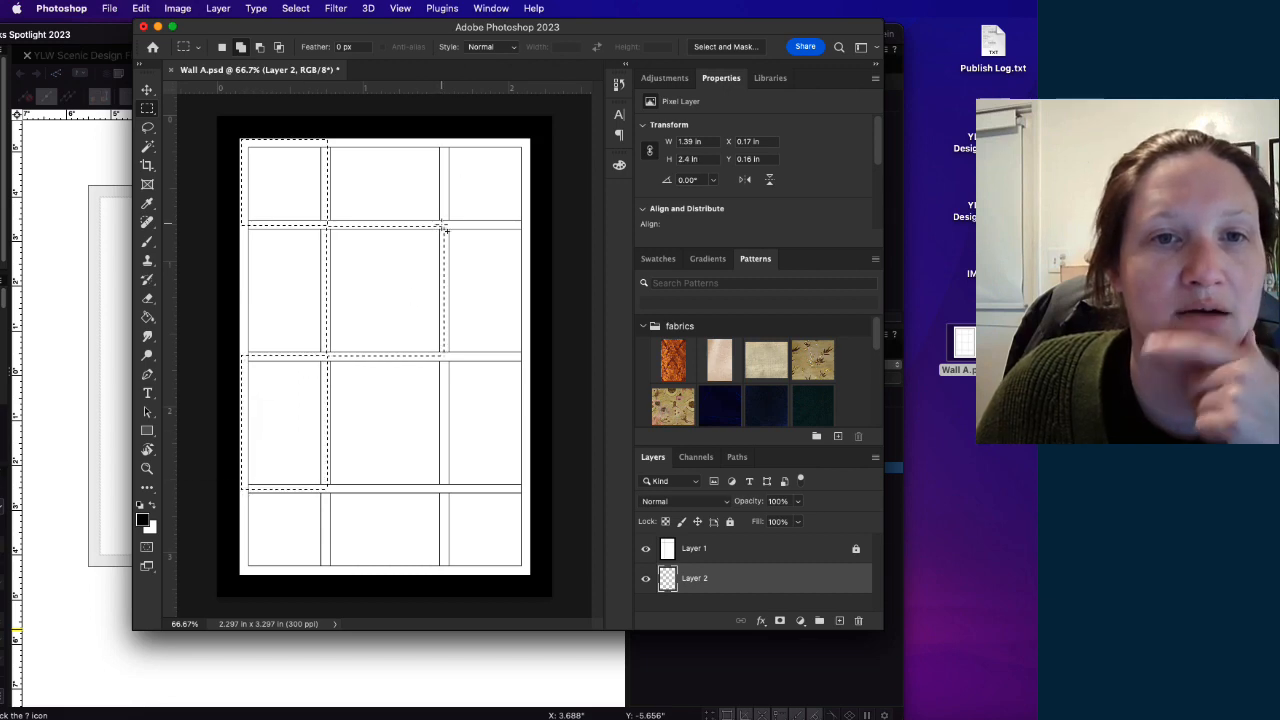
shift+drag(444, 227, 528, 143)
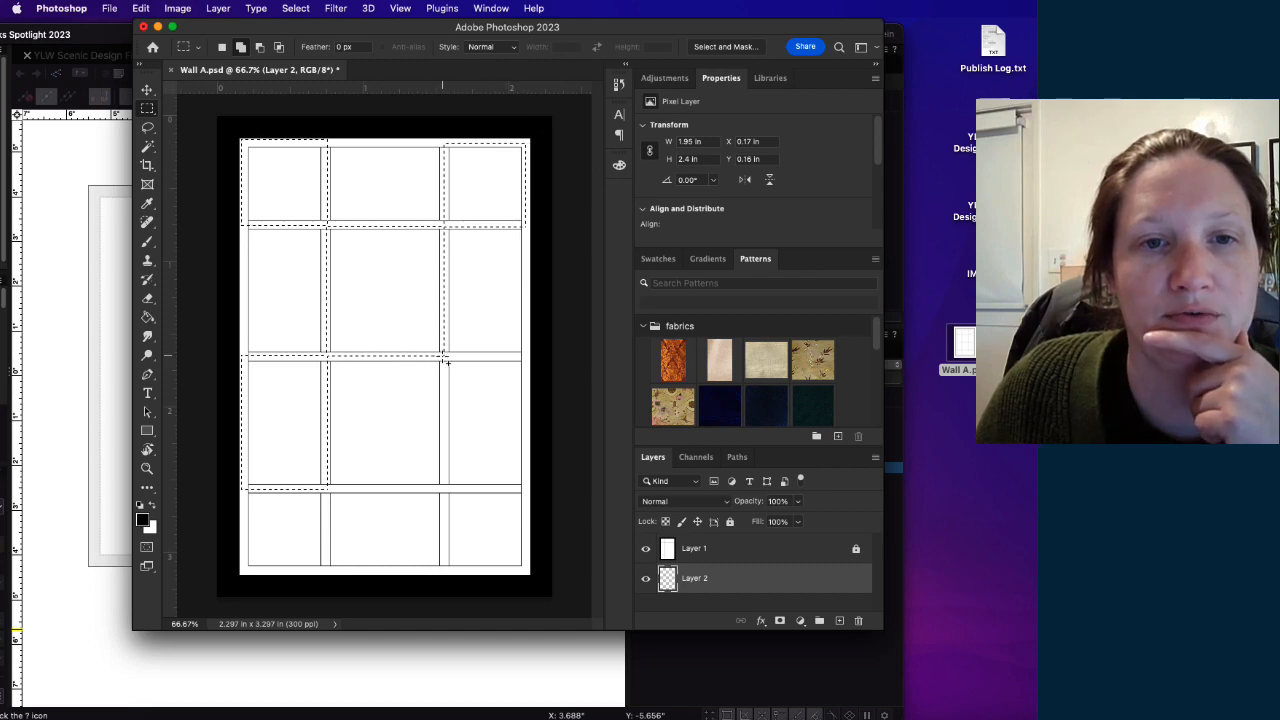
shift+drag(444, 354, 531, 495)
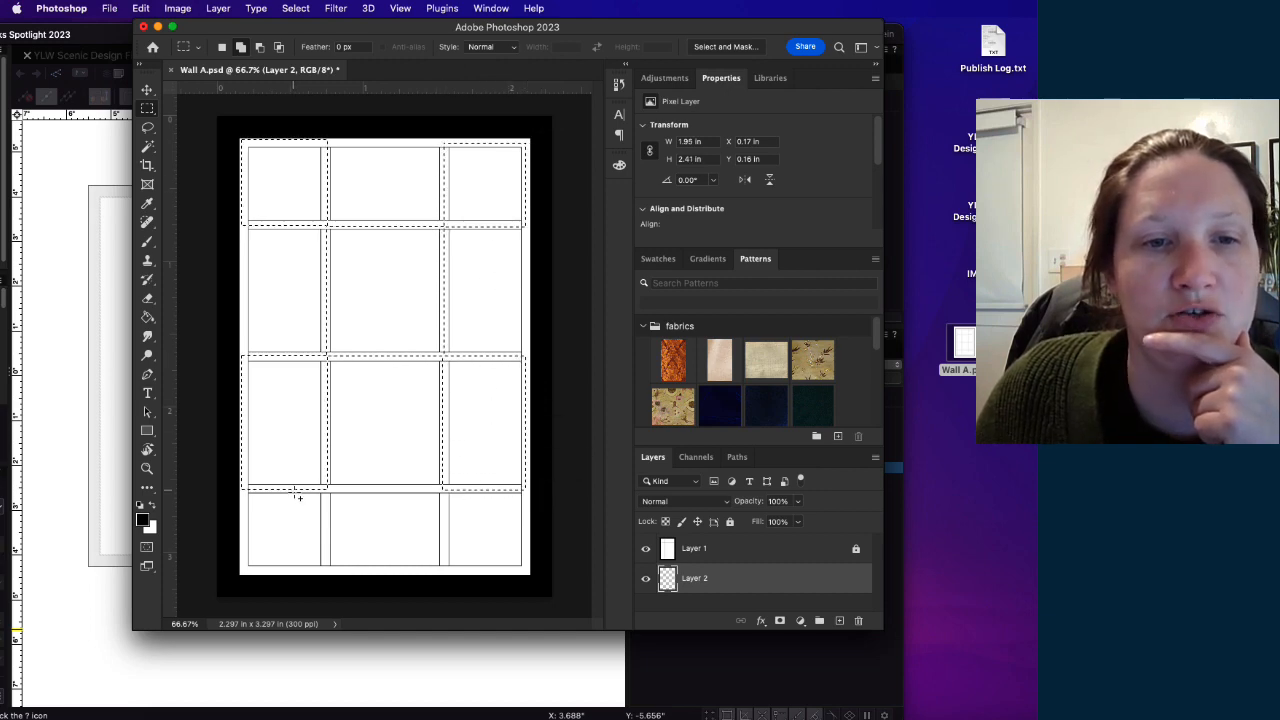
shift+drag(327, 491, 446, 574)
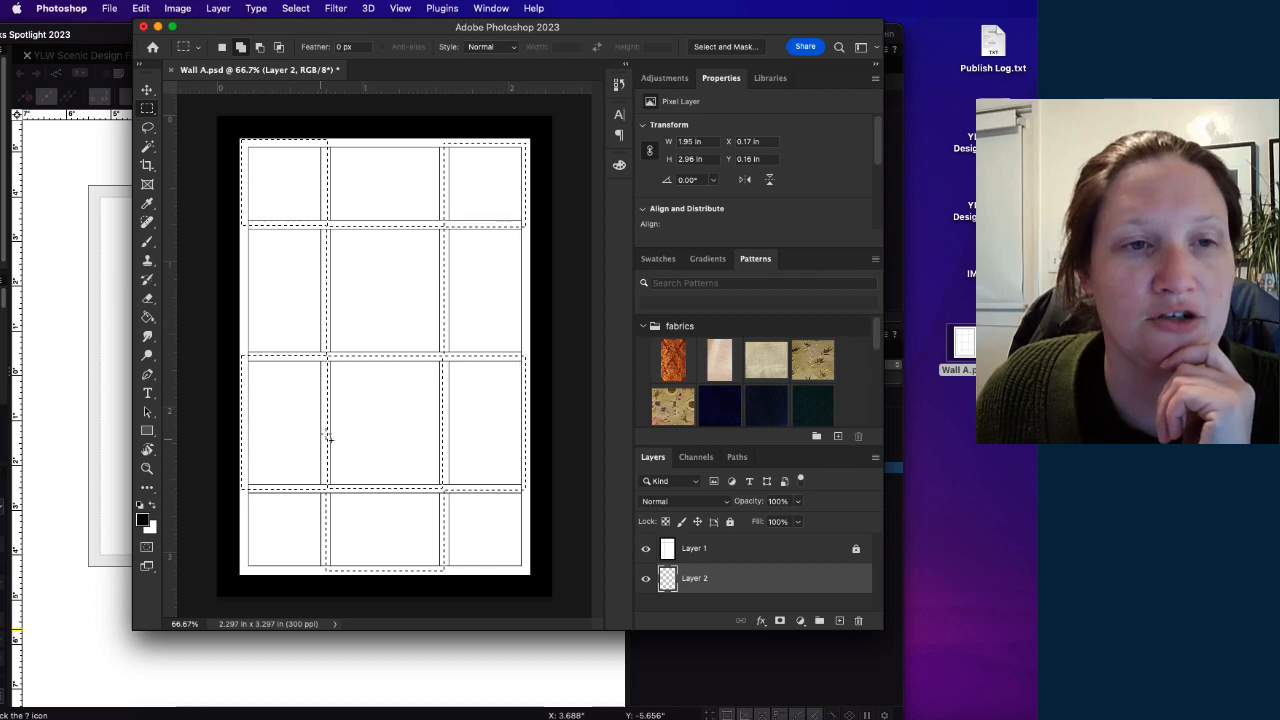
Step: Choose the Brush tool with the Kyle's Real Watercolor "Wamazing New P..." brush preset
click(147, 241)
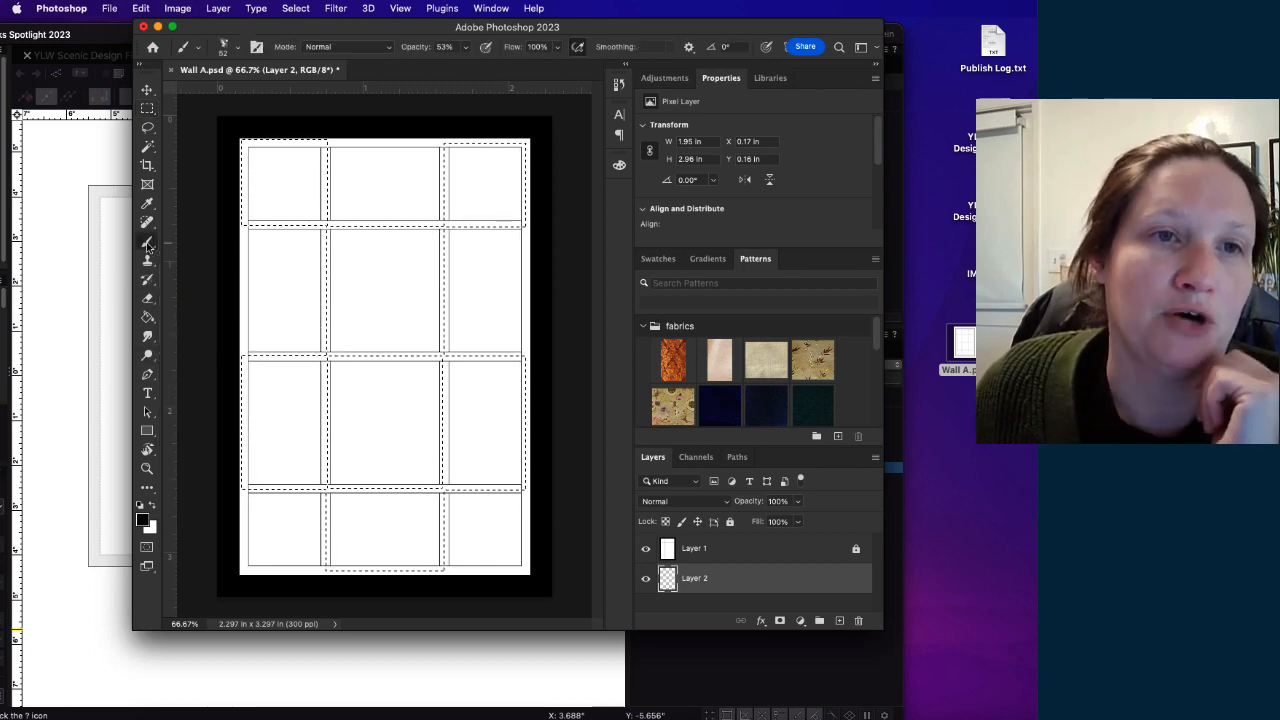
click(241, 48)
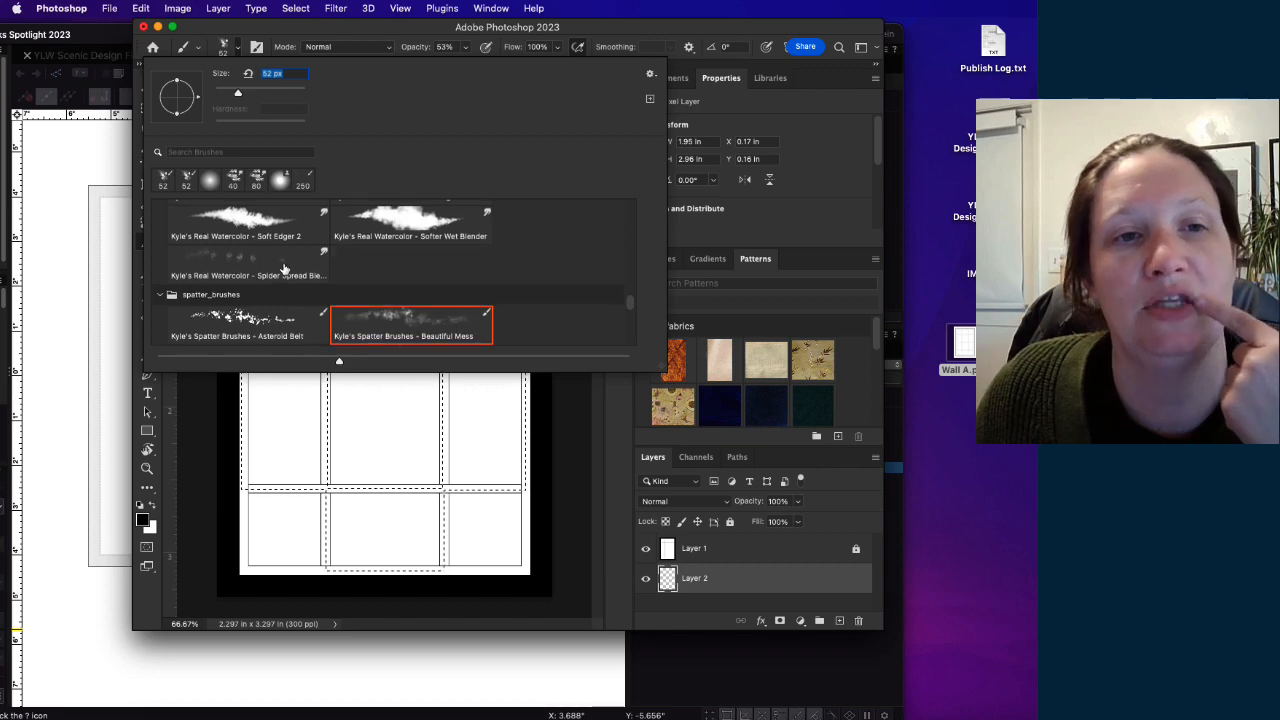
scroll(284, 268, up, 2)
scroll(284, 268, up, 3)
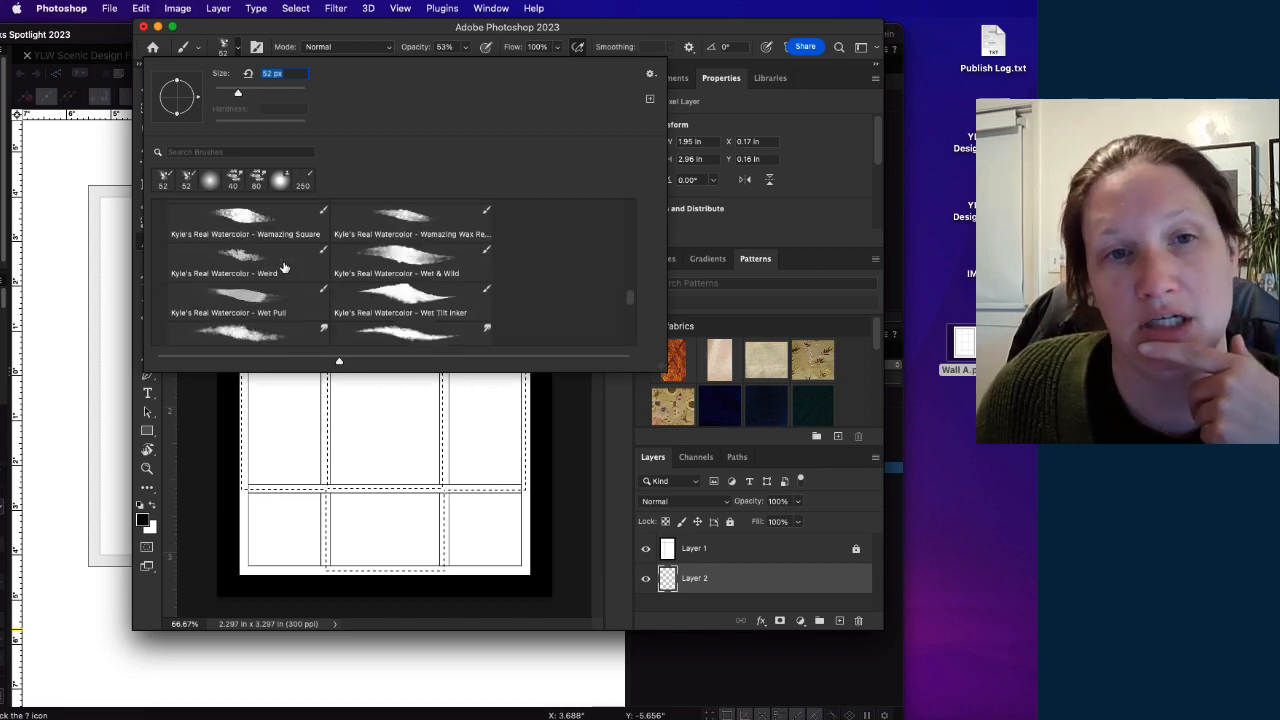
scroll(284, 268, up, 4)
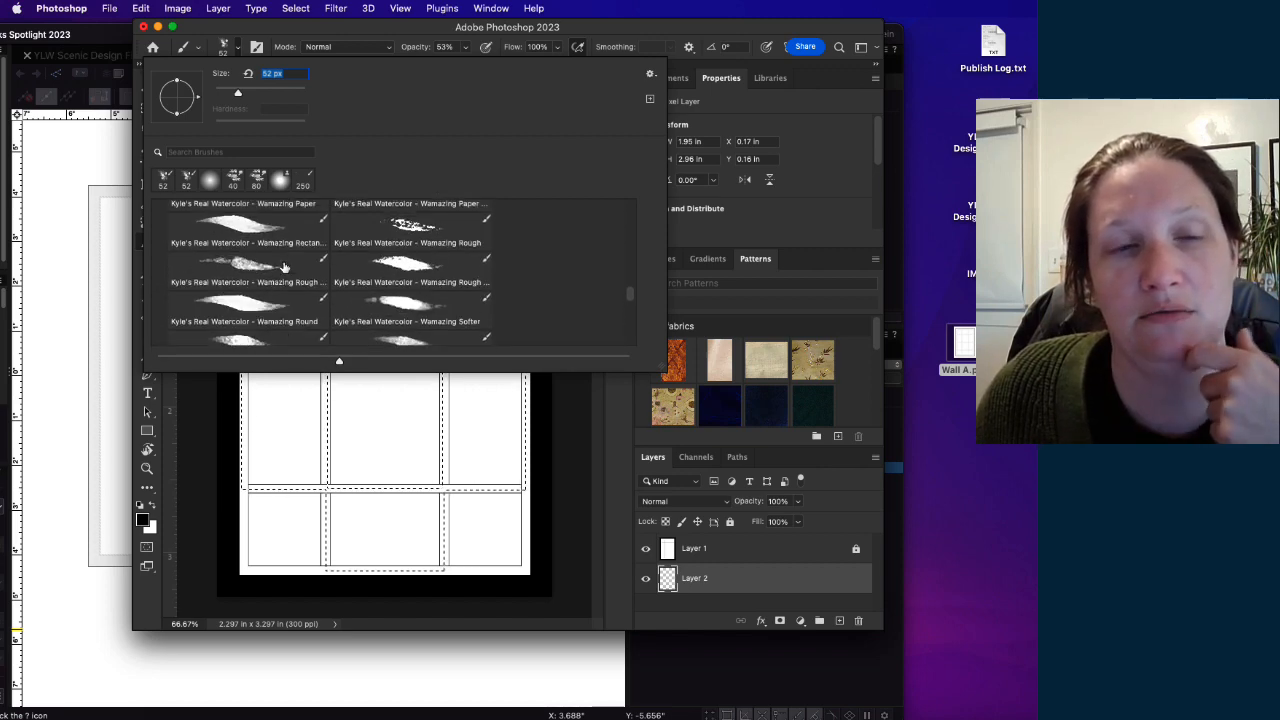
scroll(284, 268, up, 1)
scroll(284, 268, up, 1)
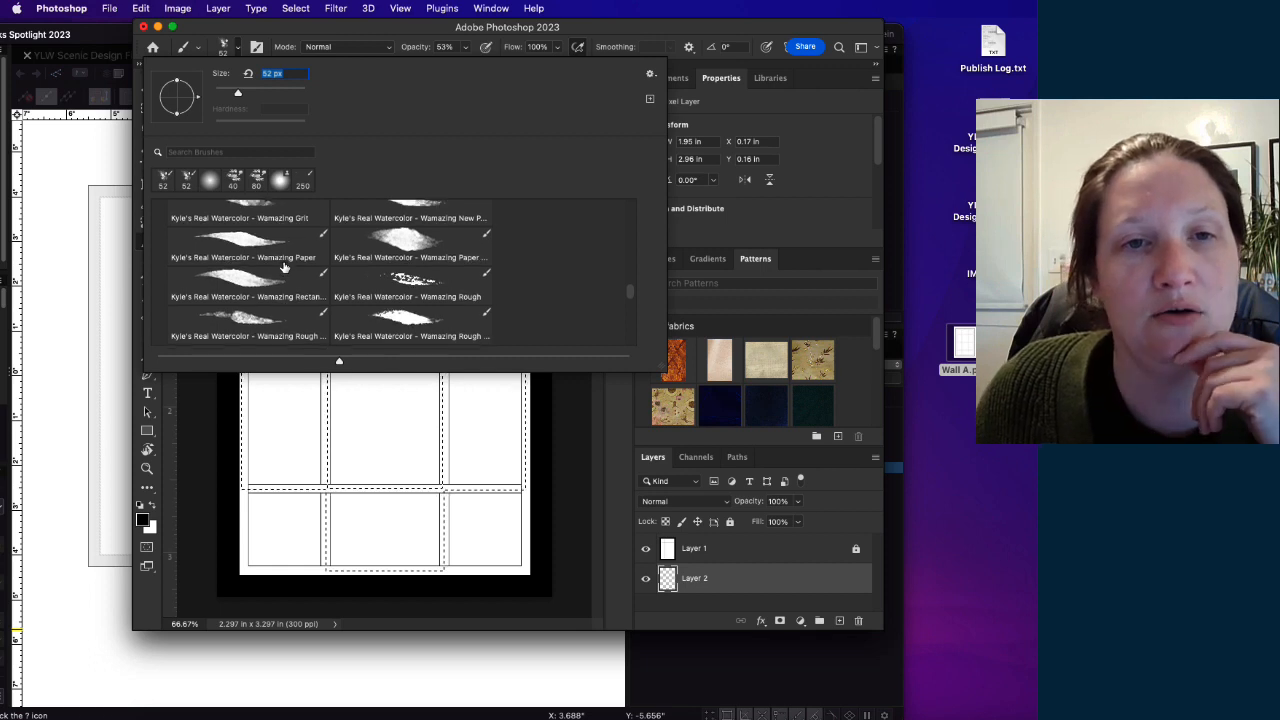
click(391, 216)
key(Return)
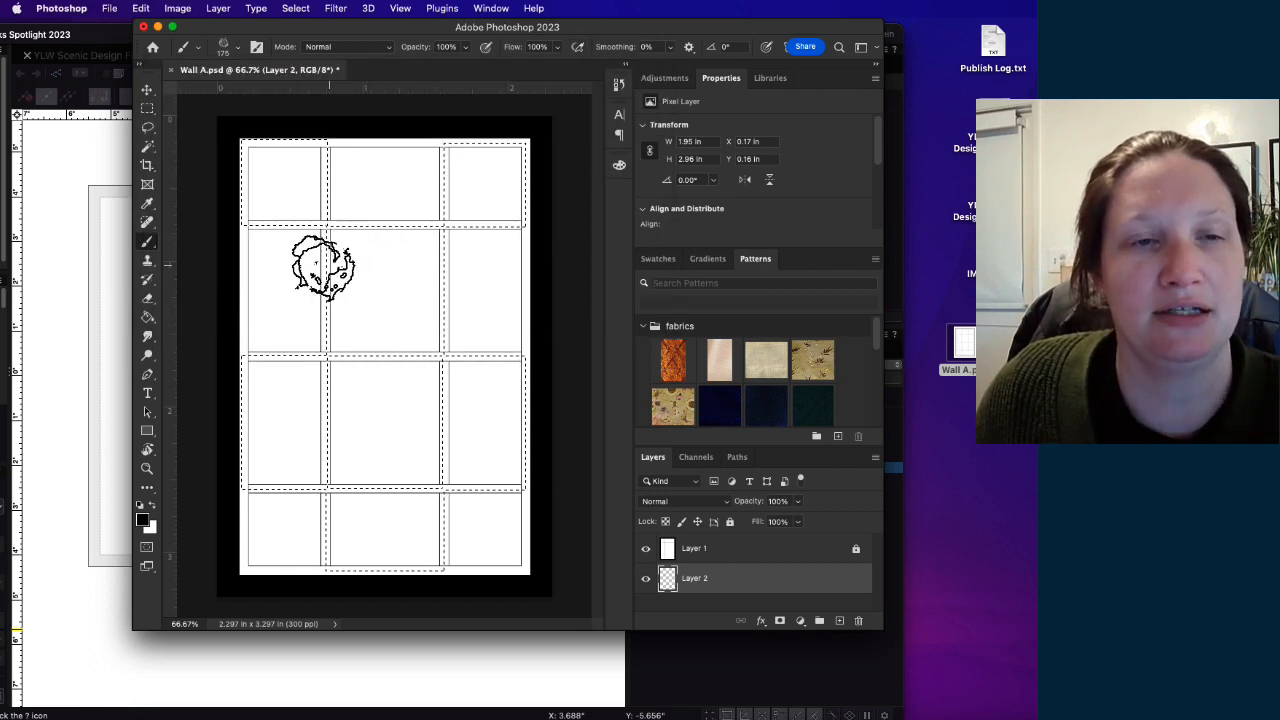
Step: Set the foreground colour to dark red 370000
click(144, 519)
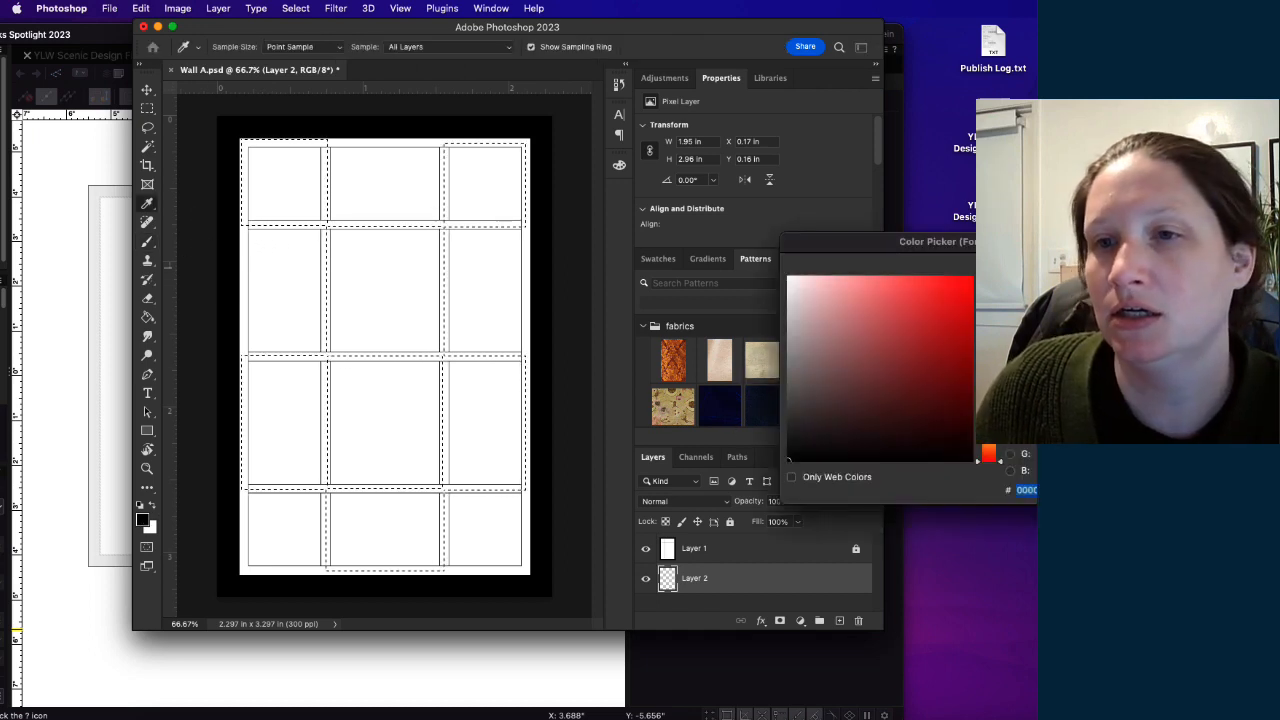
drag(1105, 249, 911, 232)
mouse_move(741, 368)
mouse_down()
mouse_move(757, 343)
mouse_move(788, 408)
mouse_up()
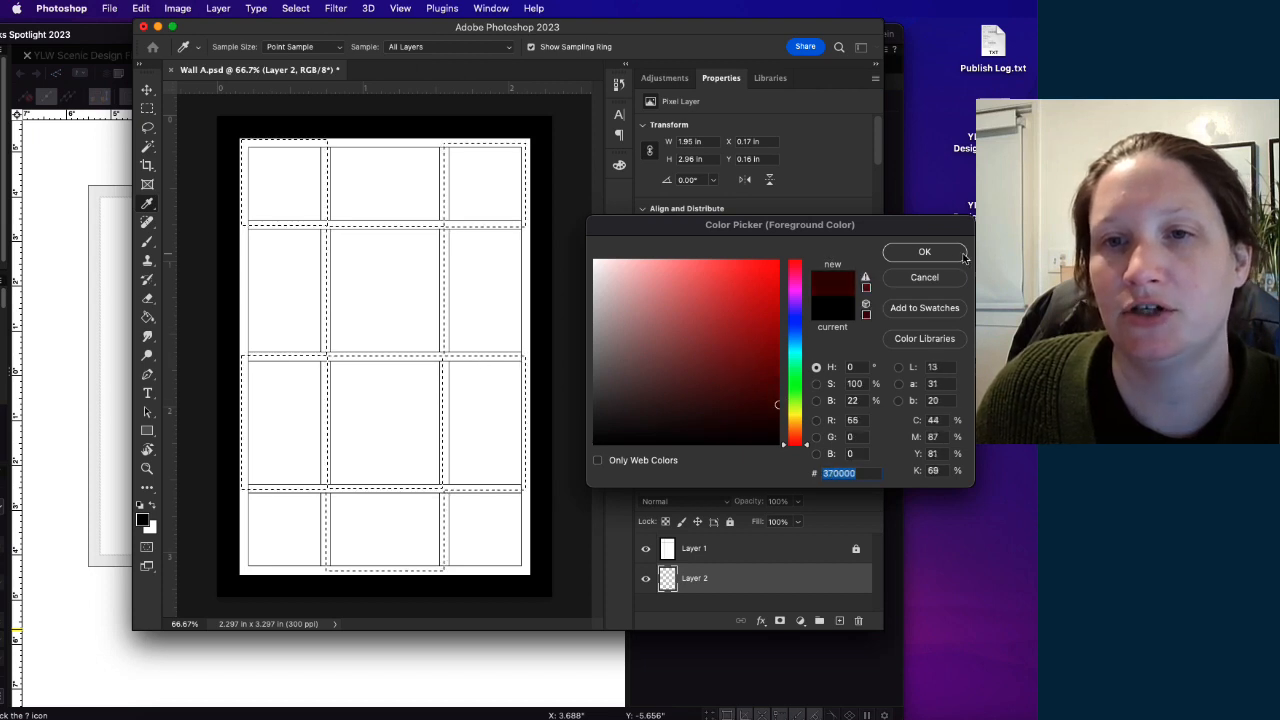
click(924, 251)
Step: Paint all the panels of the checkerboard selection with dark red watercolour brush strokes
key(b)
mouse_move(295, 185)
mouse_down()
mouse_move(309, 143)
mouse_move(320, 251)
mouse_move(357, 206)
mouse_move(258, 160)
mouse_move(286, 177)
mouse_move(214, 114)
mouse_up()
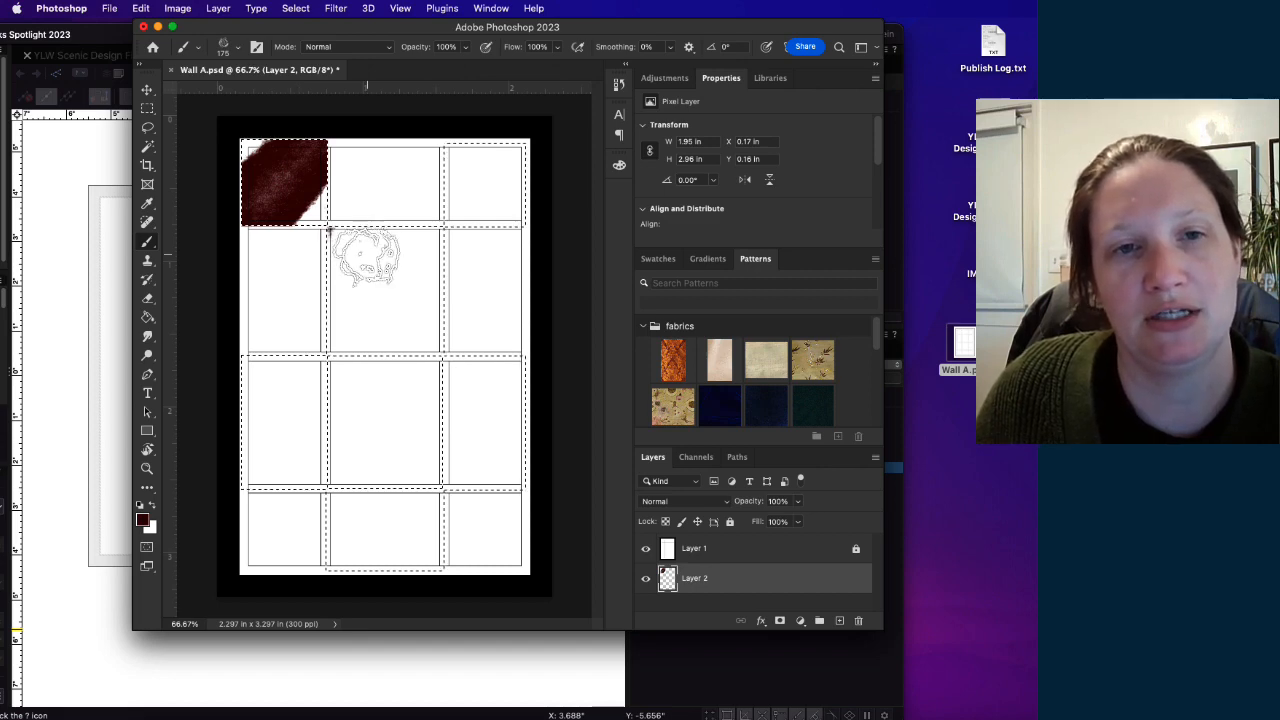
mouse_move(352, 257)
mouse_down()
mouse_move(363, 266)
mouse_move(420, 243)
mouse_move(375, 345)
mouse_move(457, 194)
mouse_move(491, 234)
mouse_move(461, 152)
mouse_up()
mouse_move(222, 418)
mouse_down()
mouse_move(251, 508)
mouse_move(449, 451)
mouse_move(485, 470)
mouse_up()
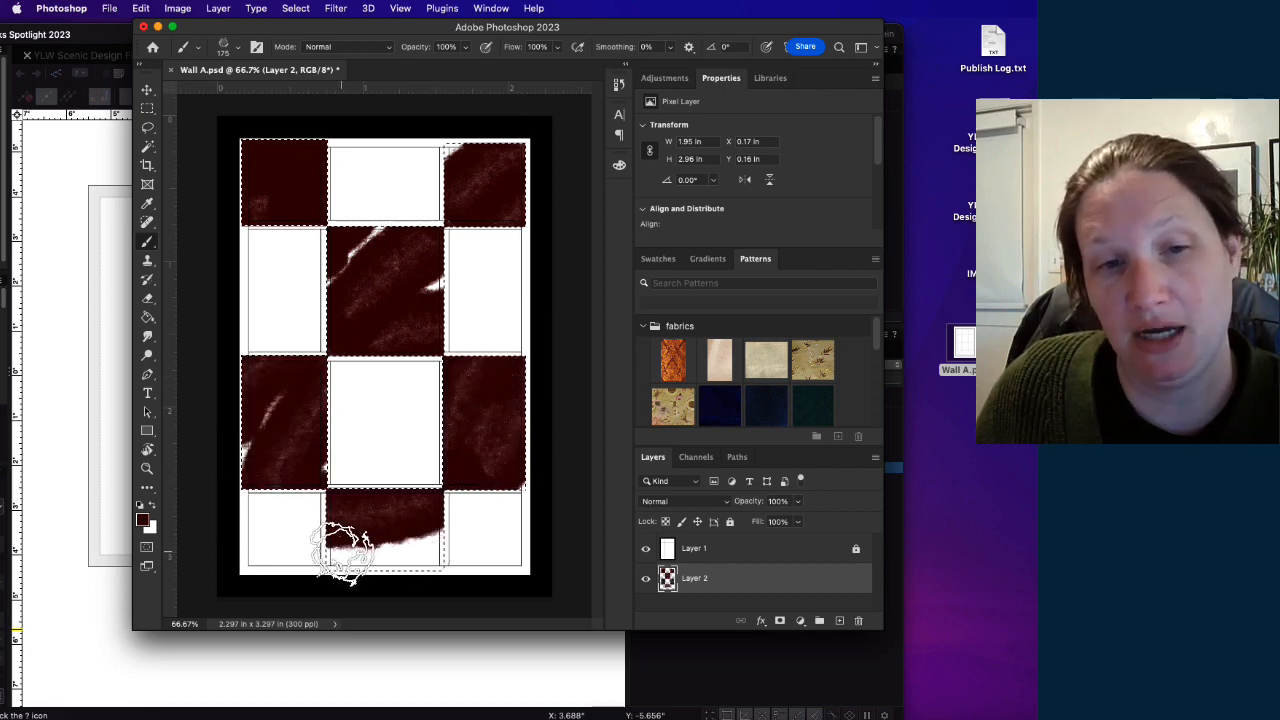
drag(337, 549, 486, 543)
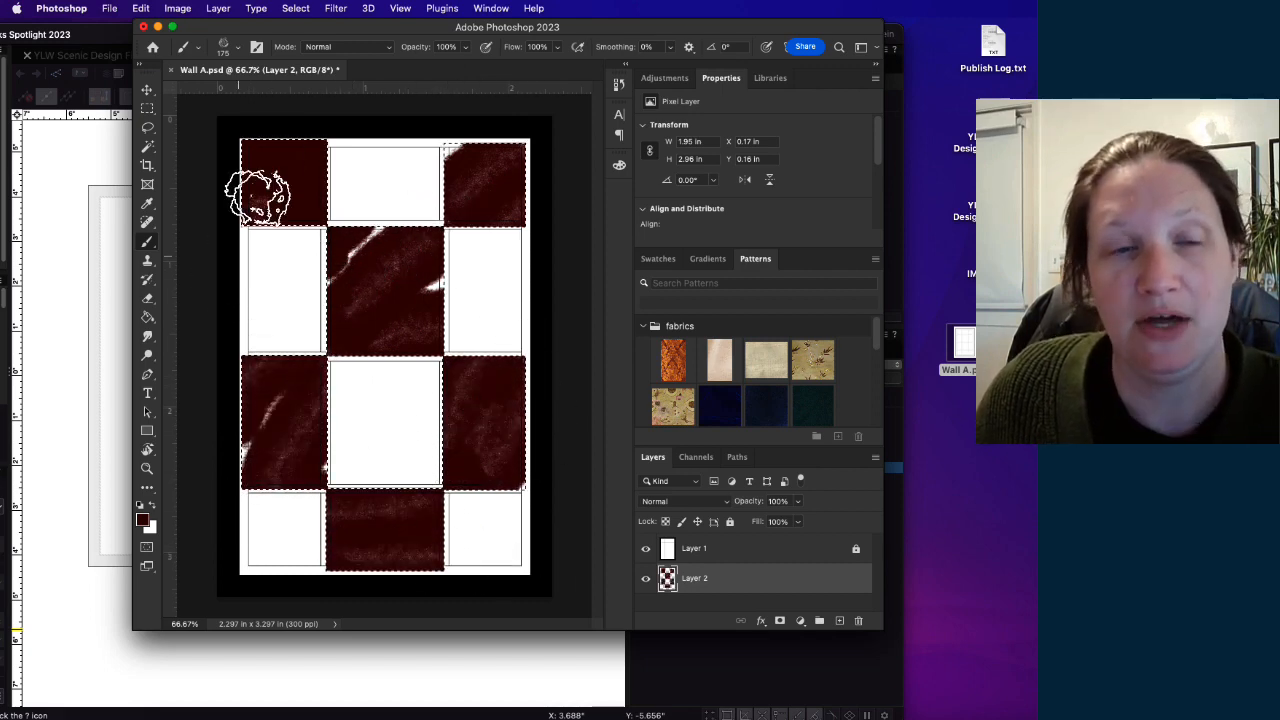
Step: Set the foreground colour to light tan c7ab82
click(144, 521)
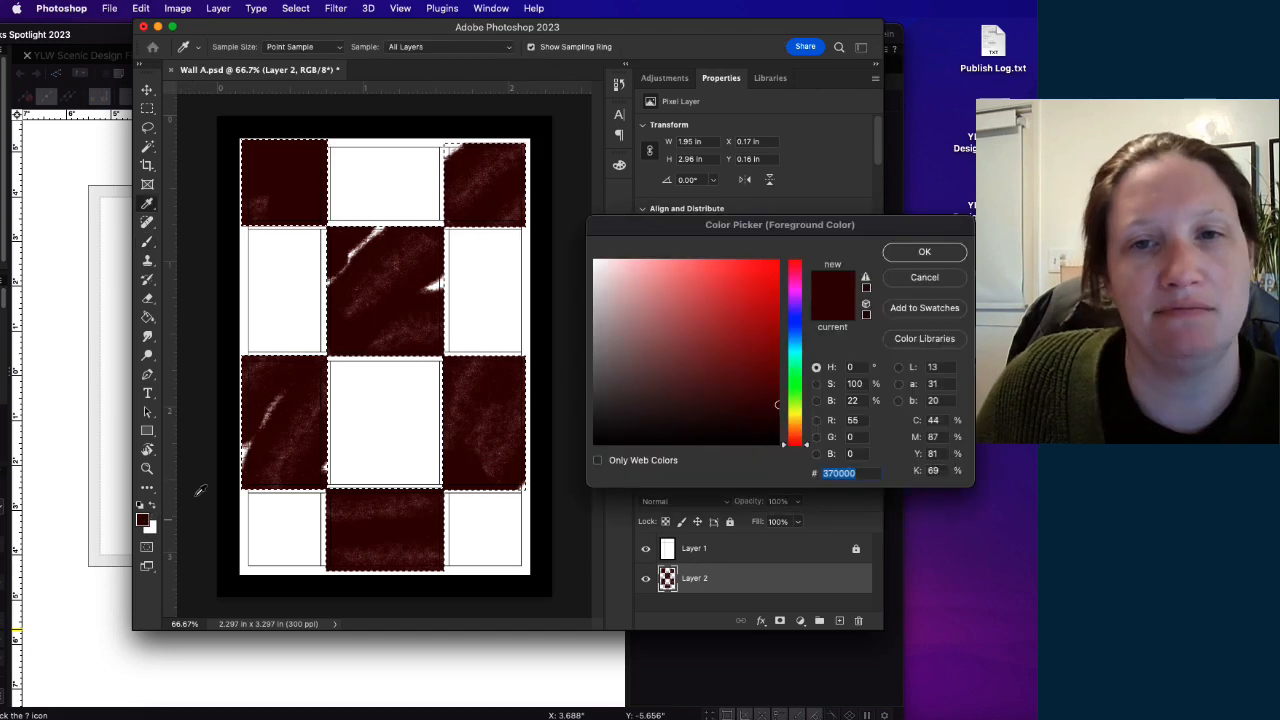
click(797, 420)
drag(795, 417, 799, 427)
drag(660, 313, 658, 300)
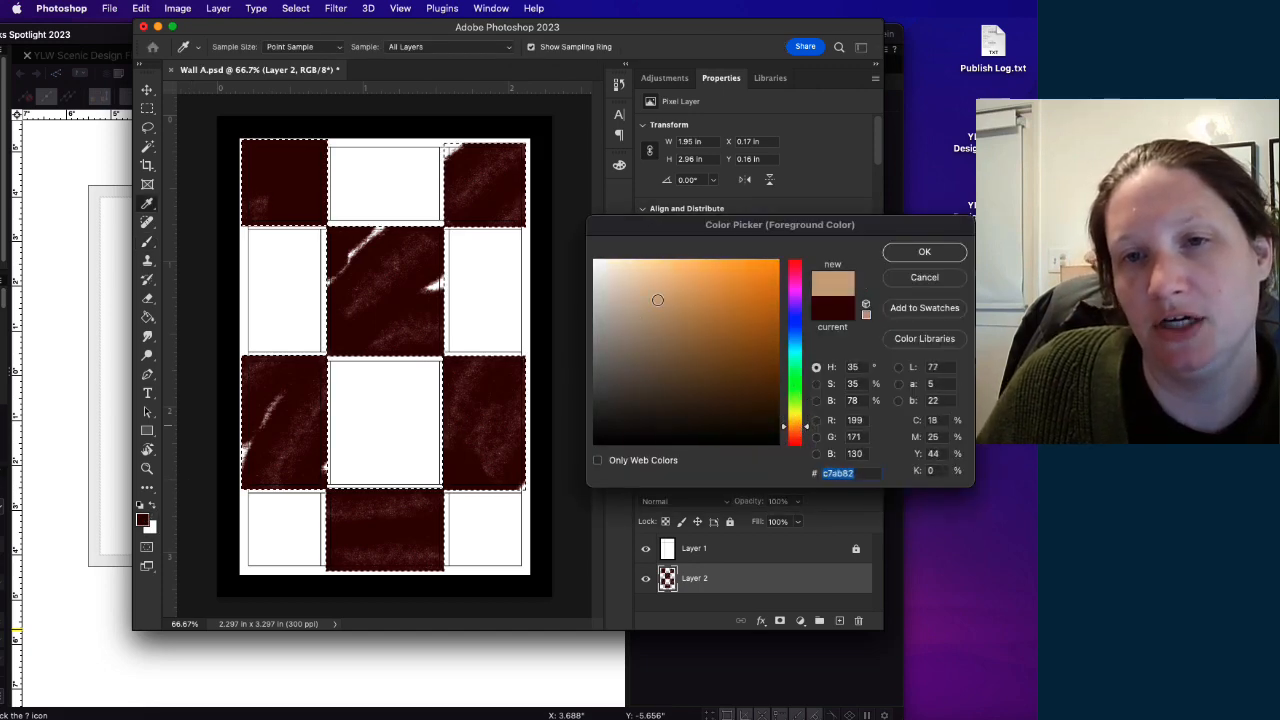
click(905, 251)
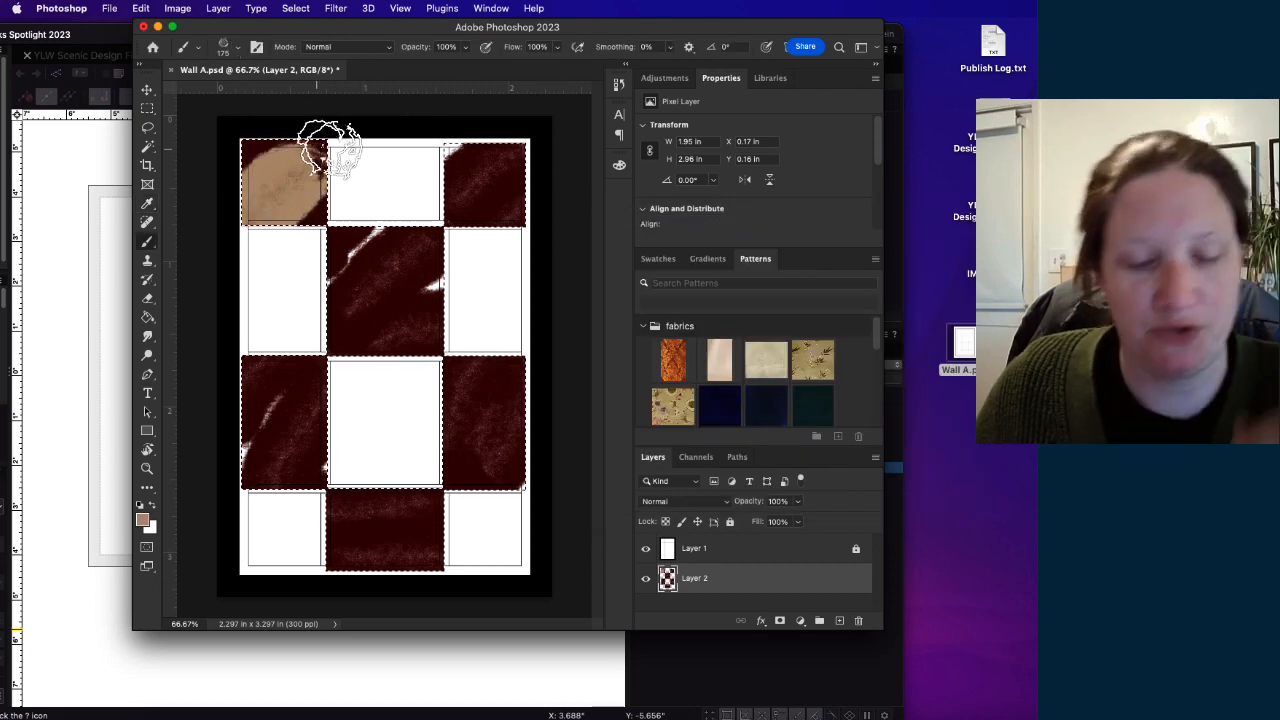
Step: Undo the opaque tan stroke on the upper-left panel and try glazing the dark red panels with tan at 41% brush opacity
key(super+z)
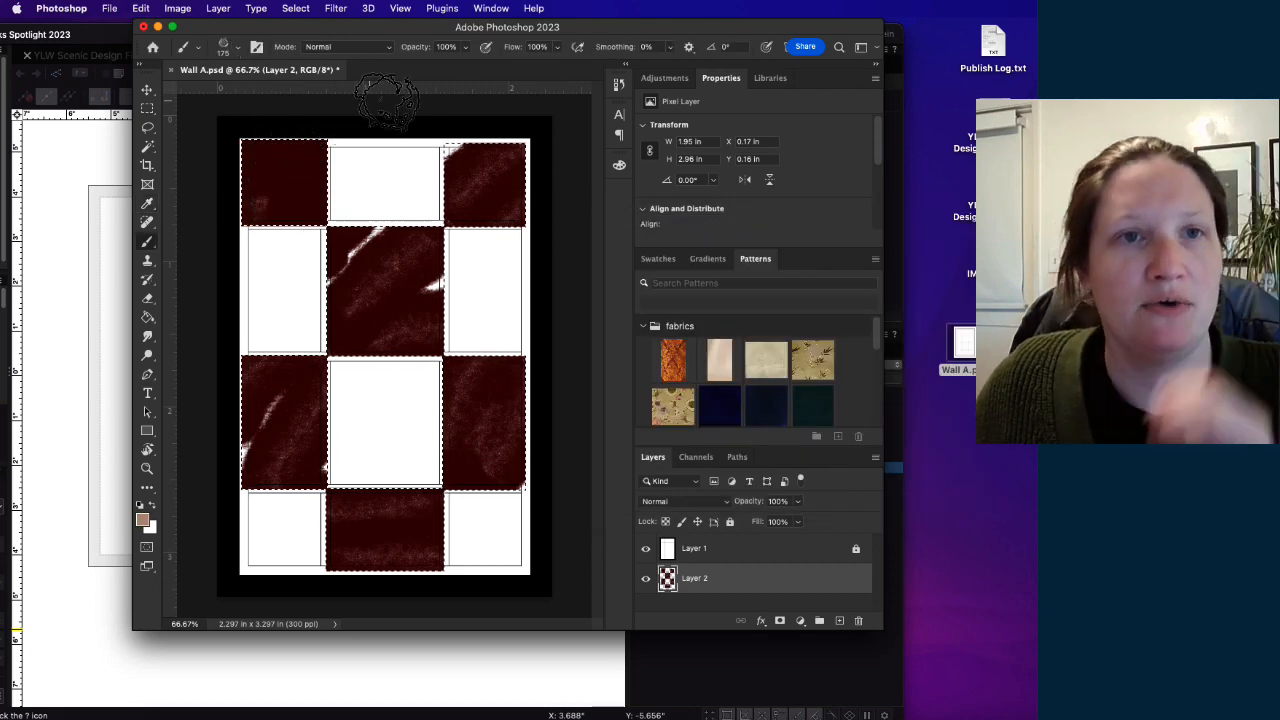
click(465, 47)
click(427, 65)
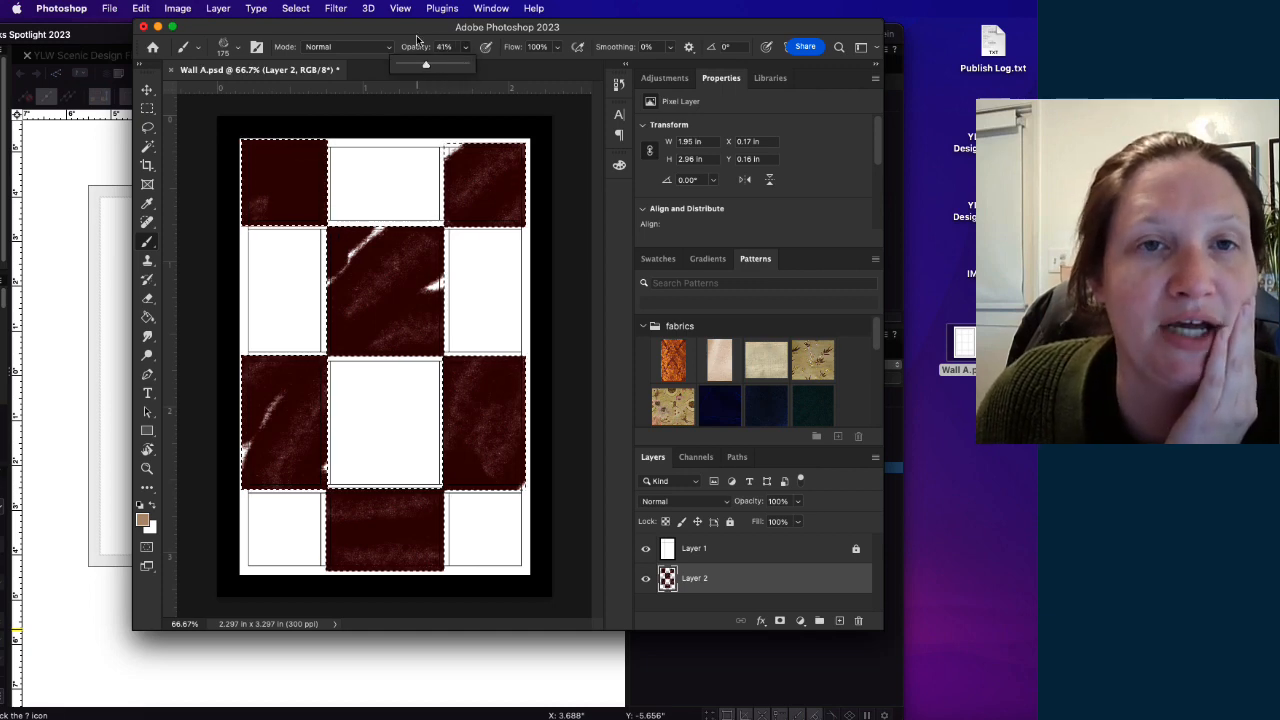
drag(417, 36, 418, 39)
mouse_move(191, 220)
mouse_down()
mouse_move(371, 111)
mouse_move(355, 267)
mouse_up()
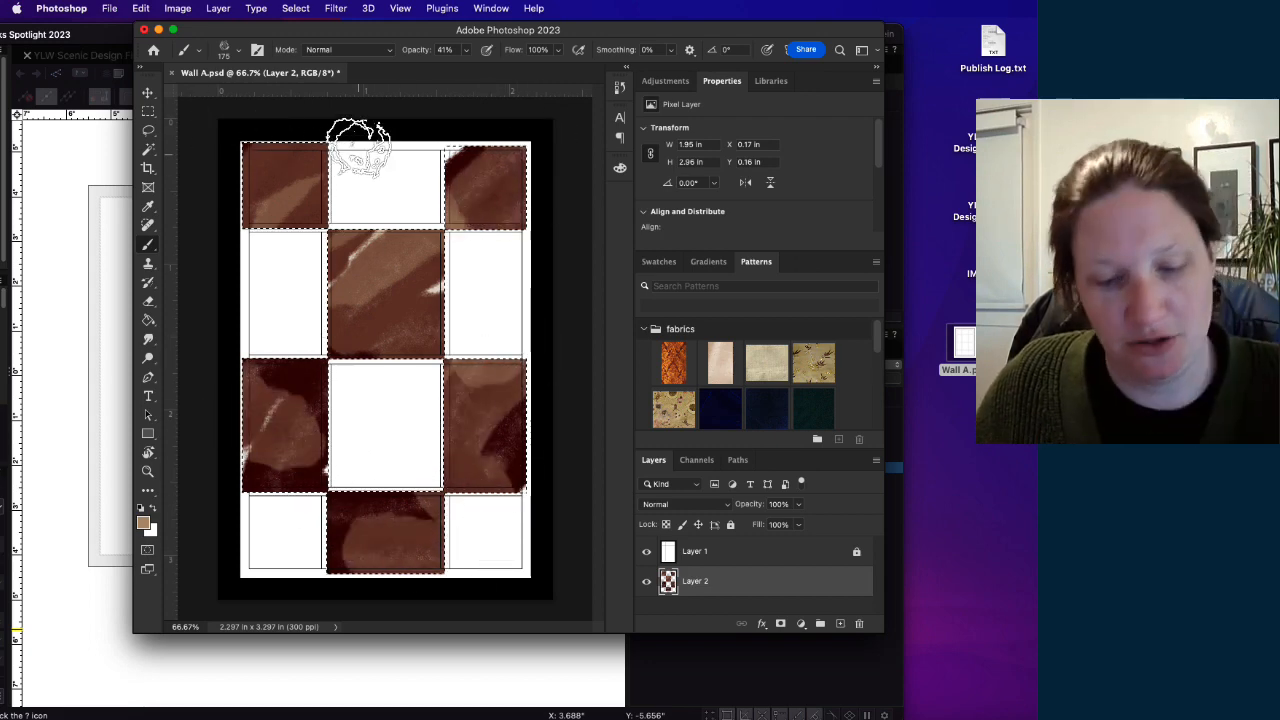
Step: Undo all the semi-transparent tan strokes on the dark red panels
key(super+z)
key(super+z)
key(super+z)
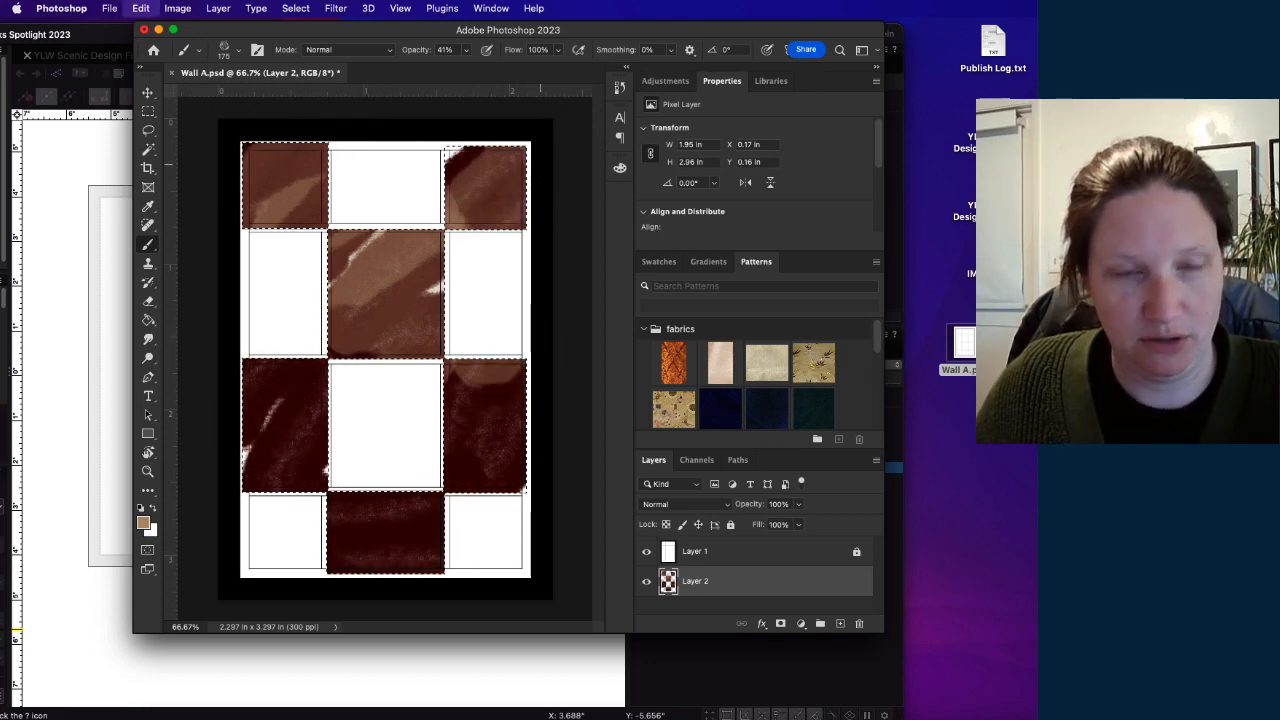
key(super+z)
key(super+z)
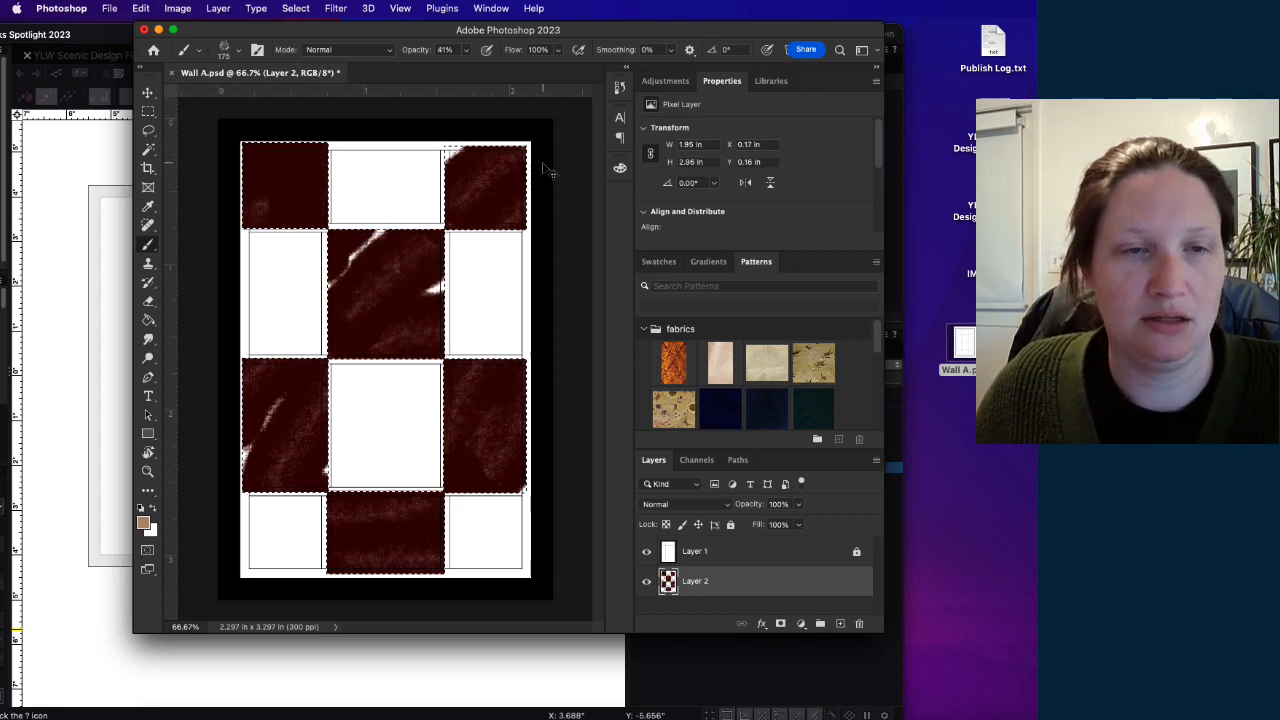
Step: Switch the brush to the Kyle's Spatter Brushes "Organic Noise All..." preset
click(235, 49)
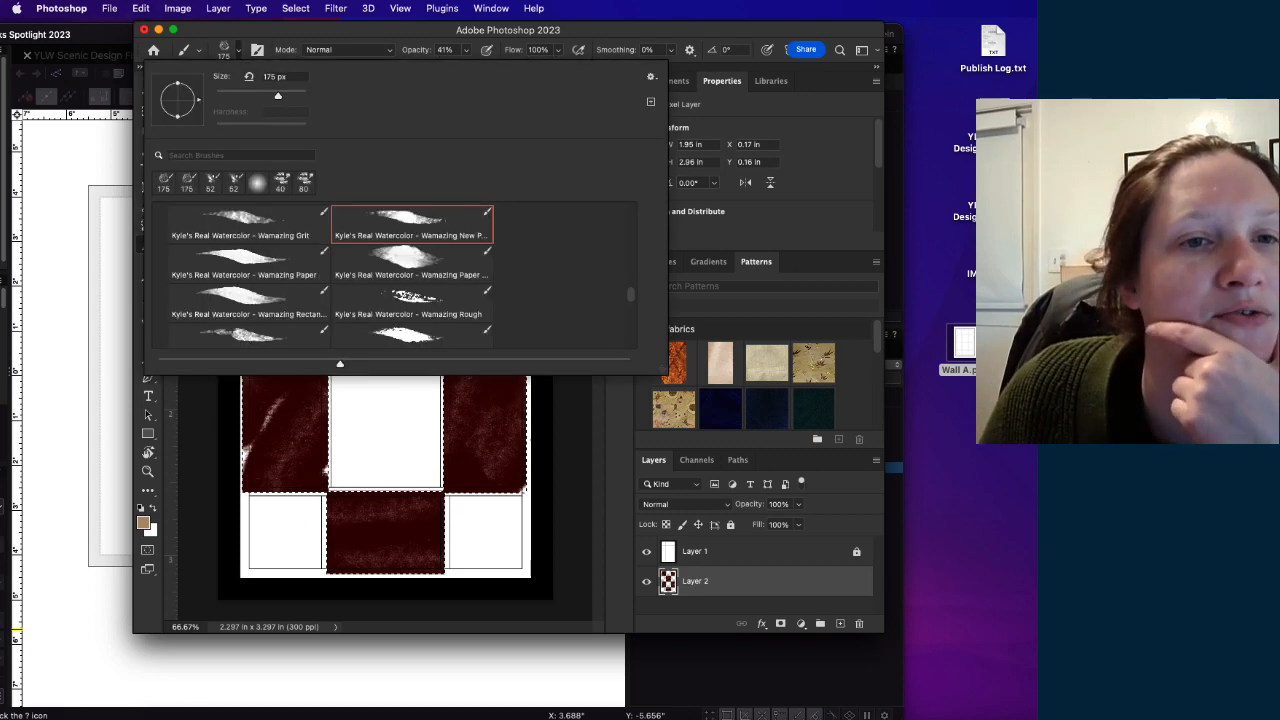
scroll(331, 280, up, 1)
scroll(331, 280, down, 6)
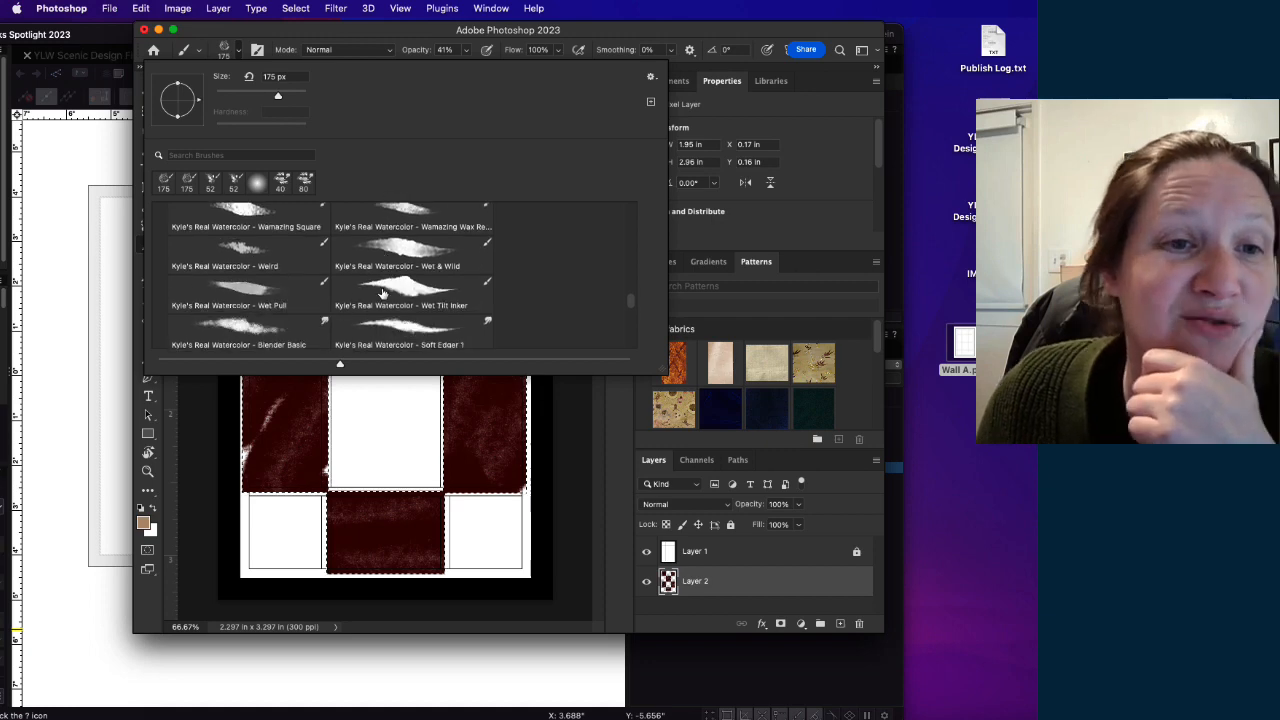
scroll(380, 287, down, 4)
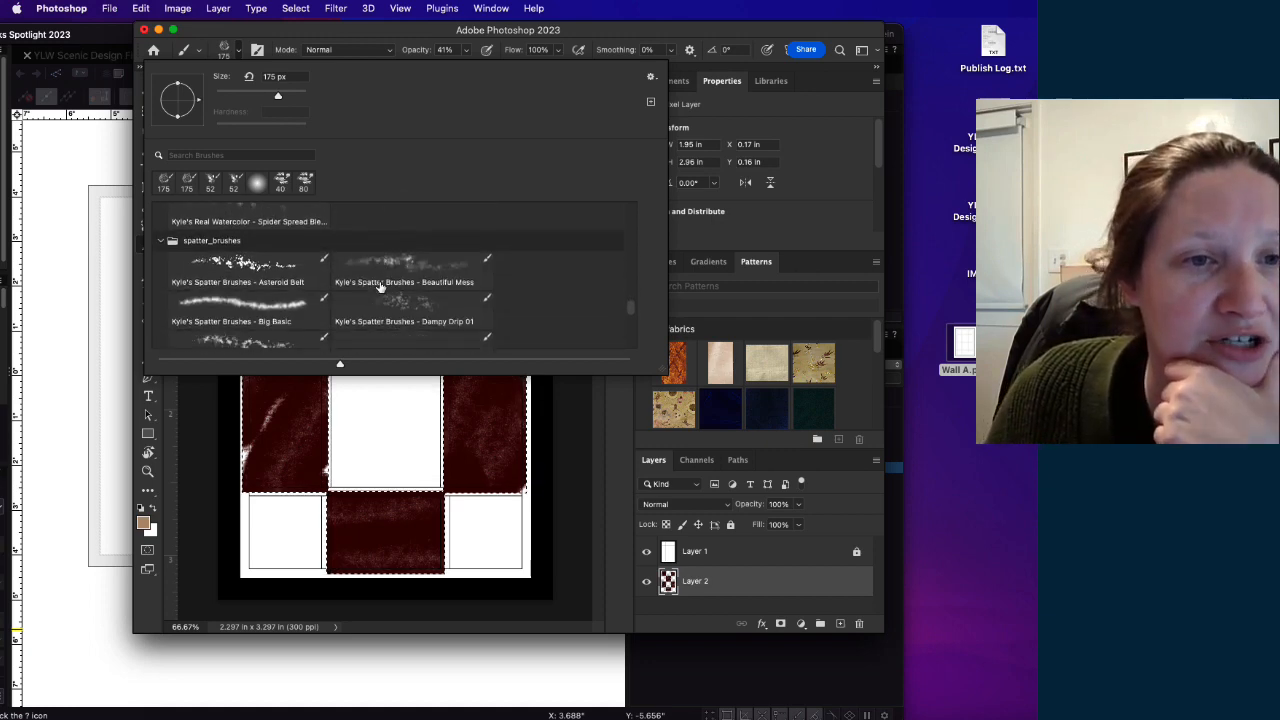
scroll(365, 276, down, 2)
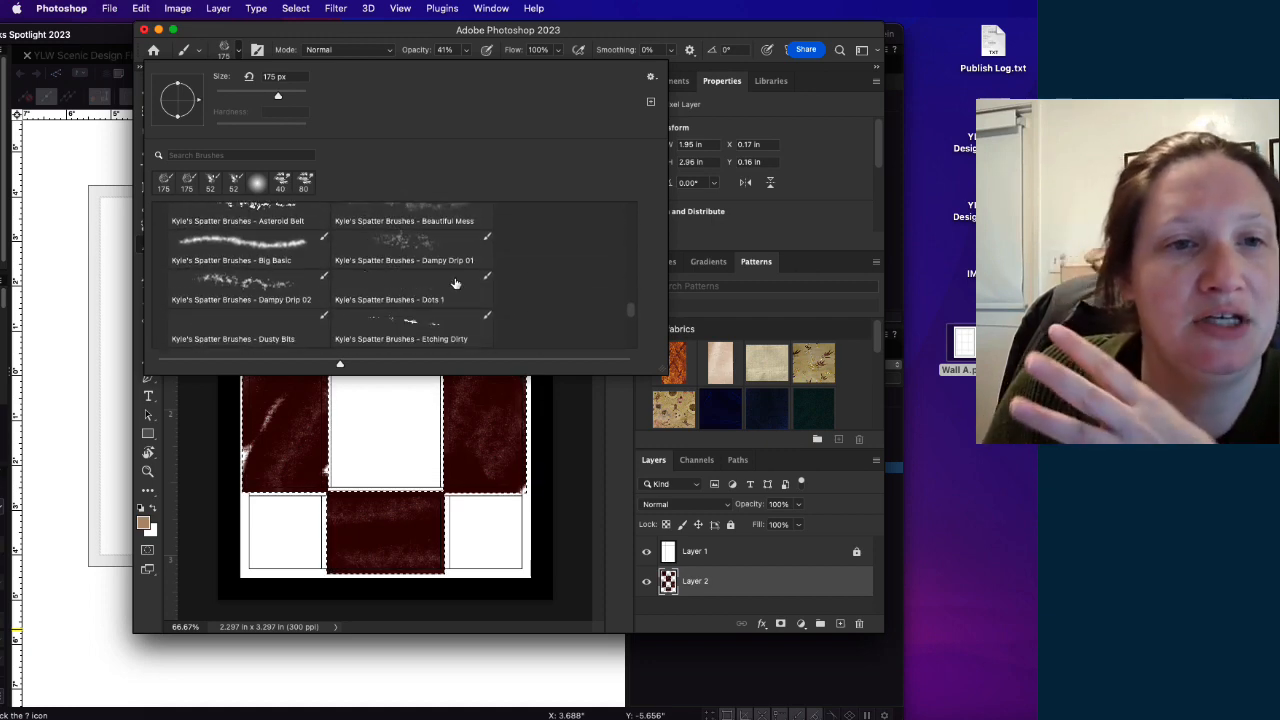
scroll(286, 277, down, 1)
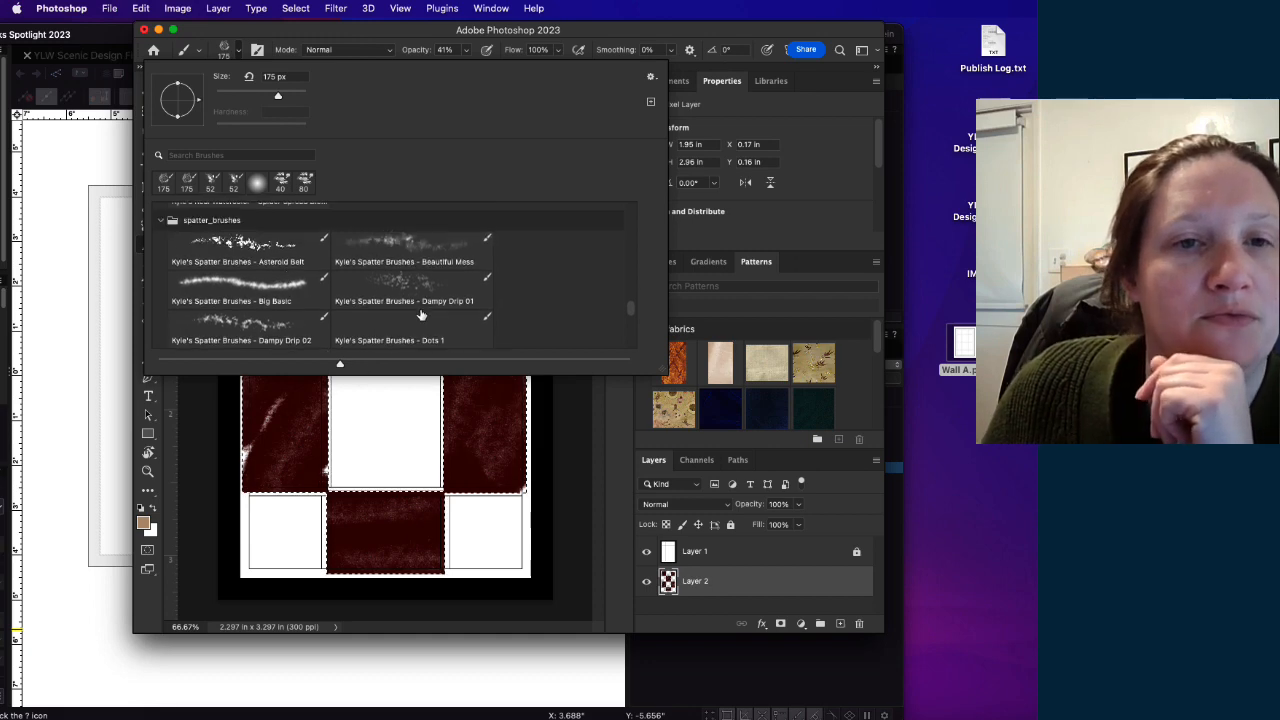
scroll(374, 269, down, 1)
scroll(374, 269, down, 1)
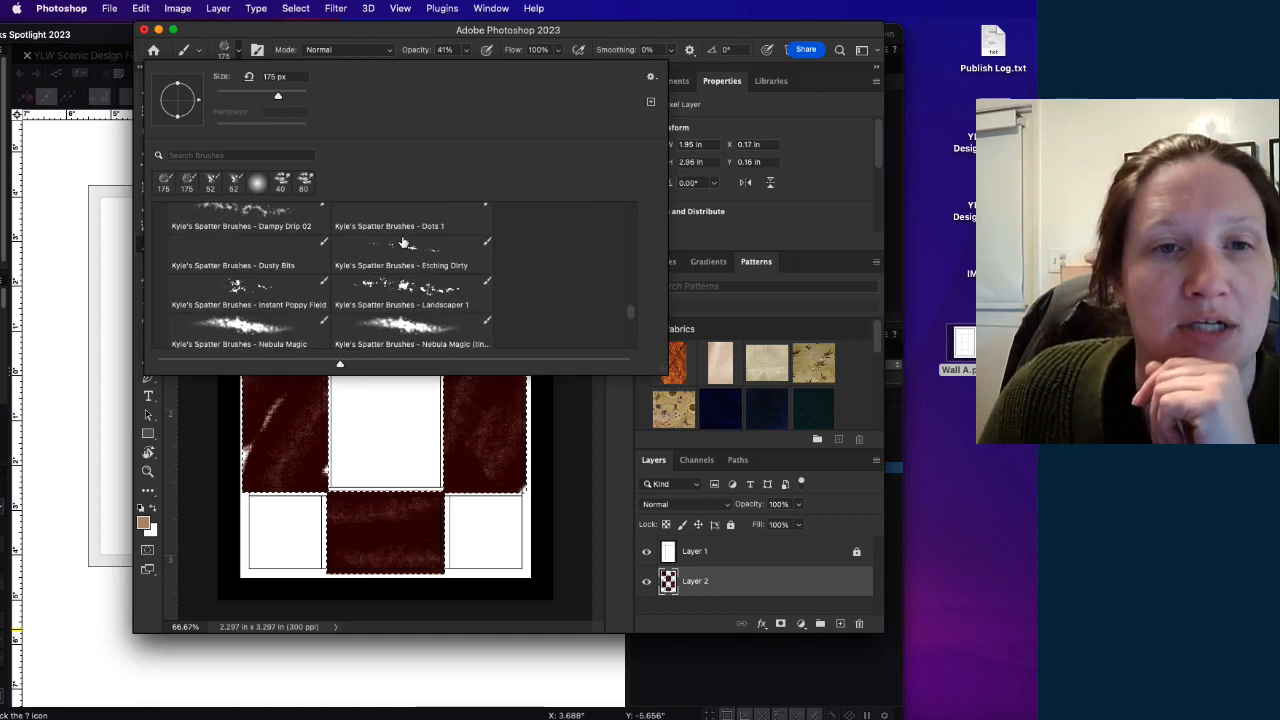
scroll(359, 272, down, 1)
scroll(356, 280, down, 3)
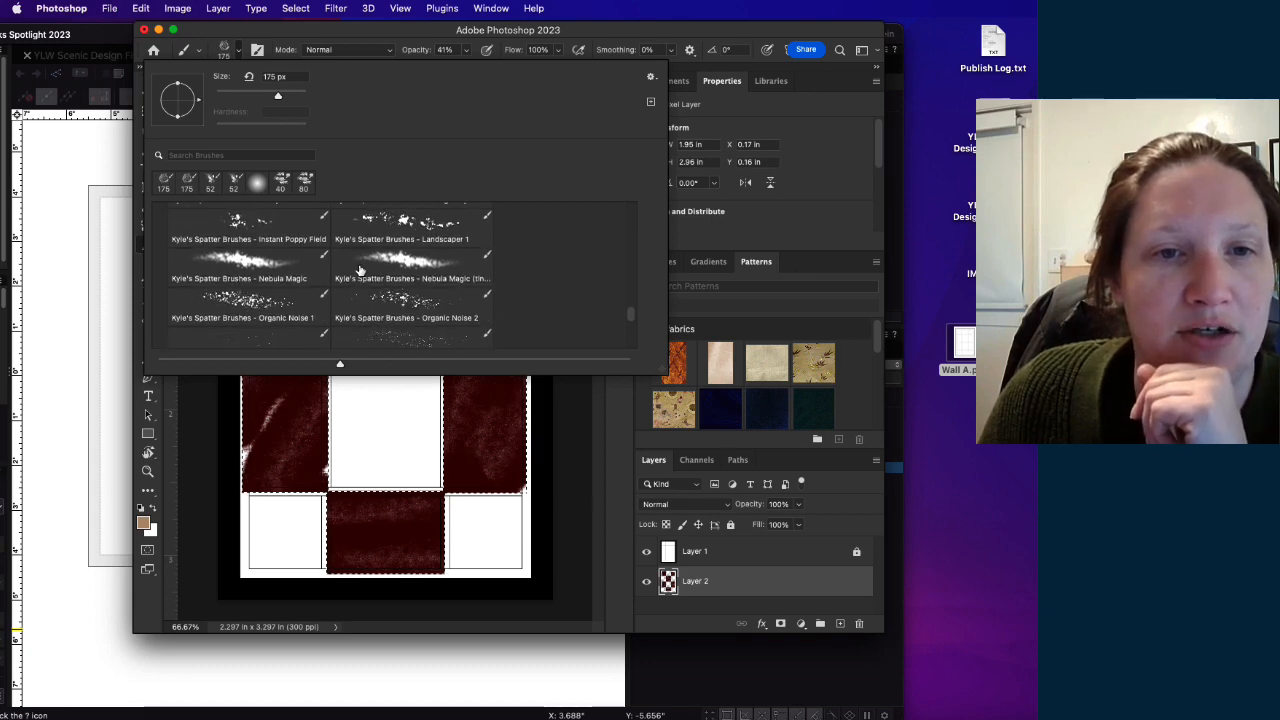
click(420, 310)
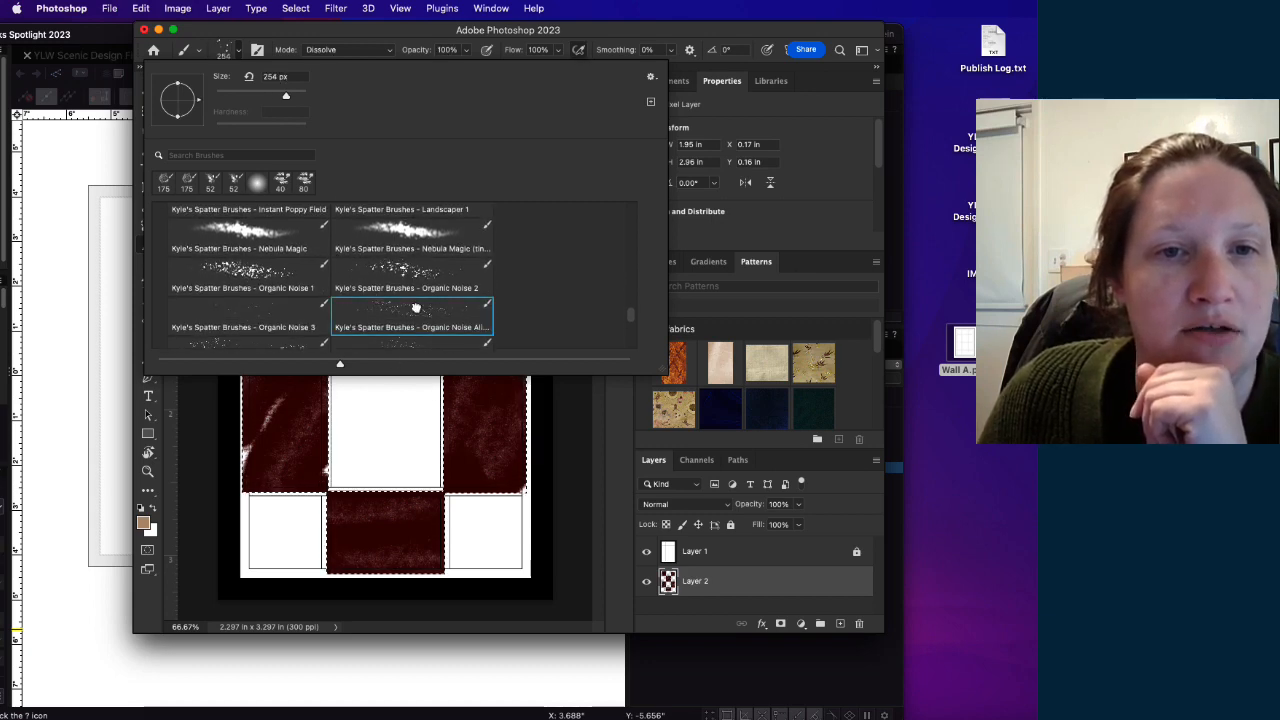
key(Return)
Step: Try spattering tan over the dark red panels with the 254 px brush and undo the strokes
mouse_move(290, 410)
mouse_down()
mouse_move(280, 425)
mouse_move(400, 262)
mouse_move(470, 290)
mouse_move(478, 255)
mouse_up()
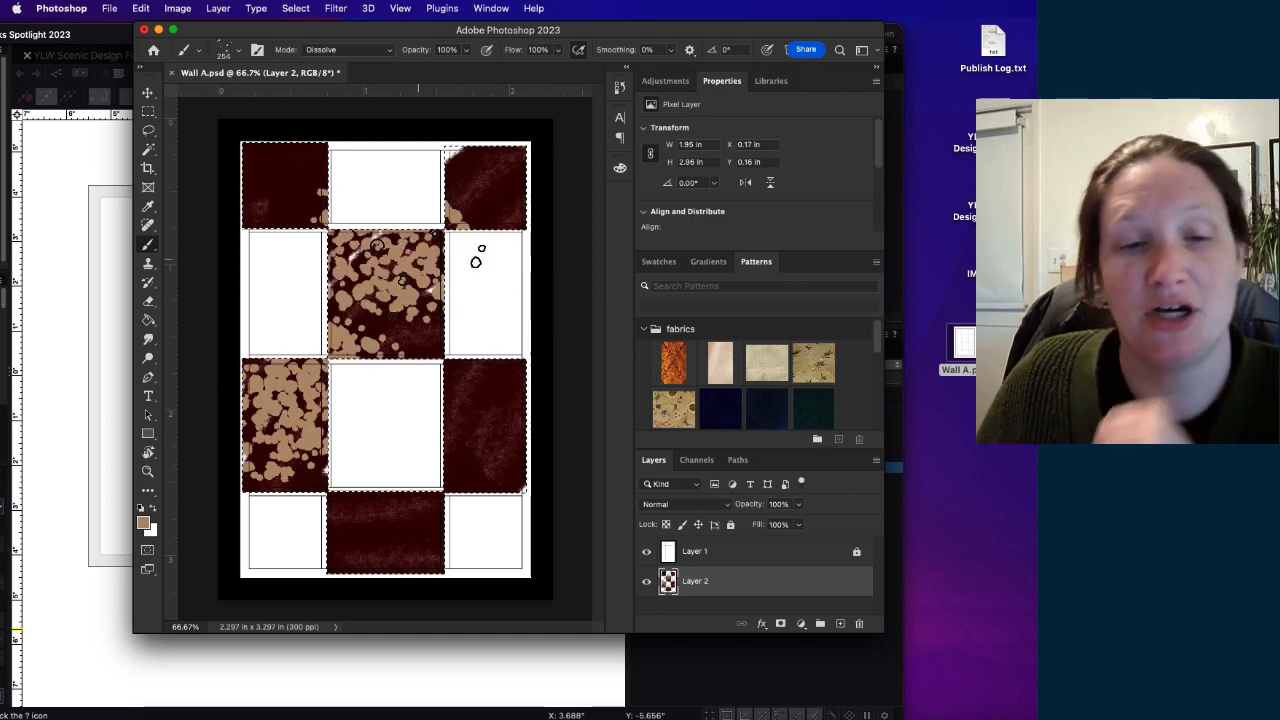
key(super+z)
key(super+z)
key(super+z)
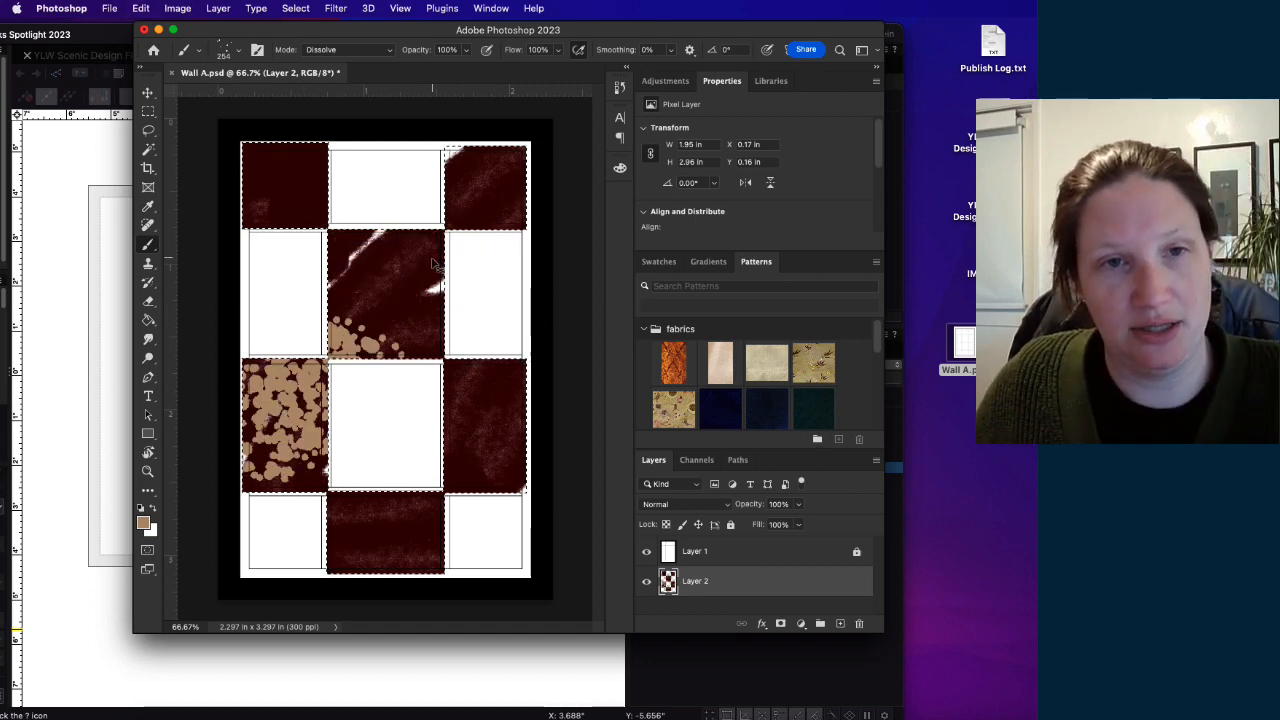
Step: Reduce the spatter brush to 70 px, test a tan stroke on the upper-left panel and undo that stroke
key(bracketleft)
key(bracketleft)
key(bracketleft)
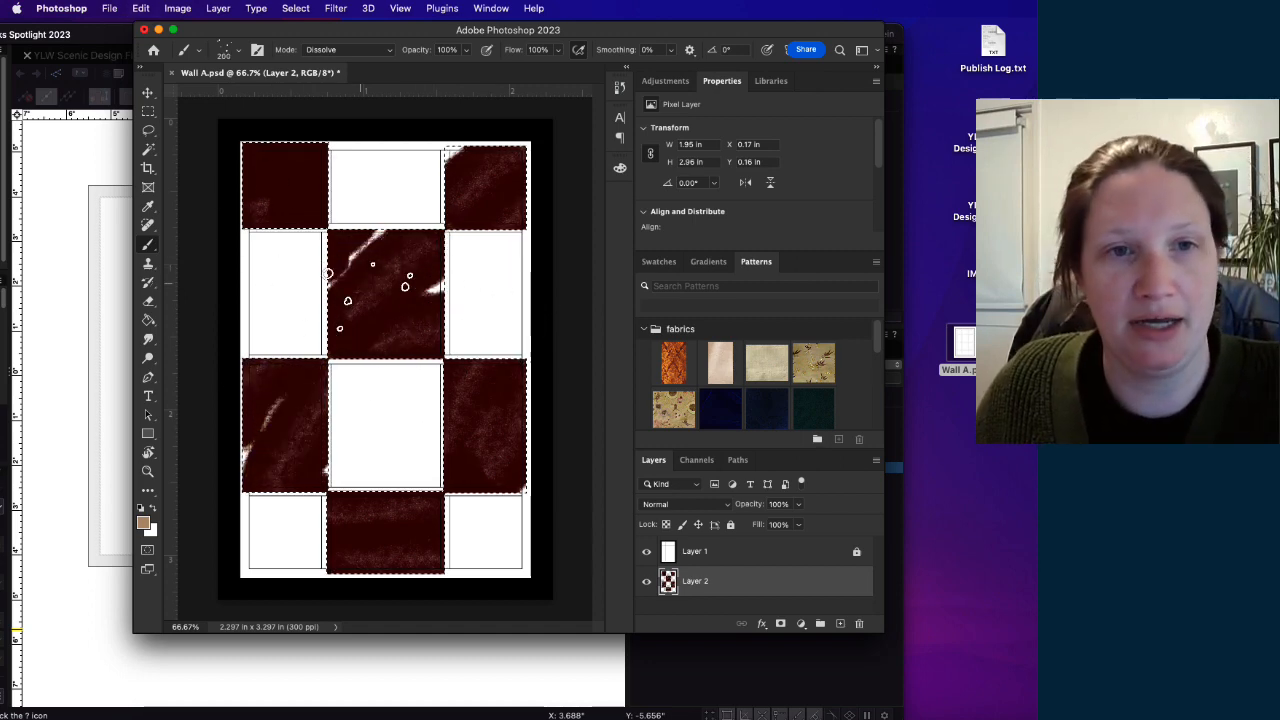
key(bracketleft)
key(bracketleft)
key(bracketleft)
key(bracketleft)
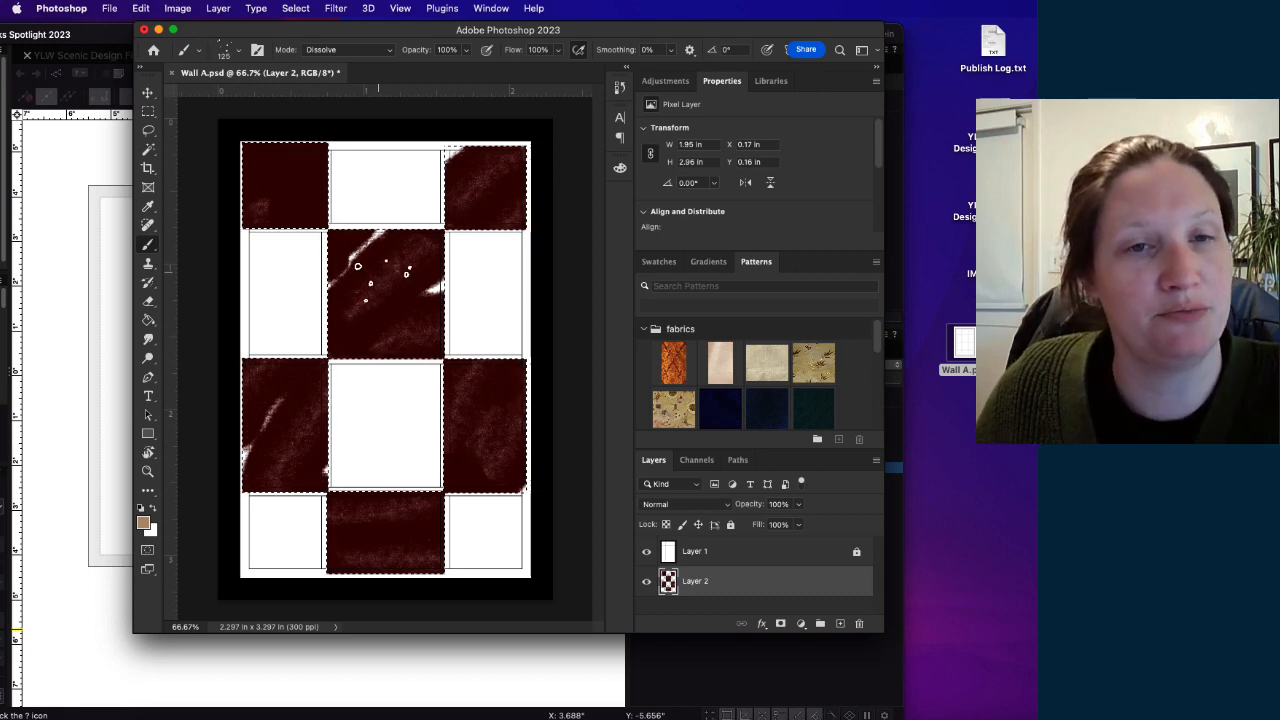
key(bracketleft)
key(bracketleft)
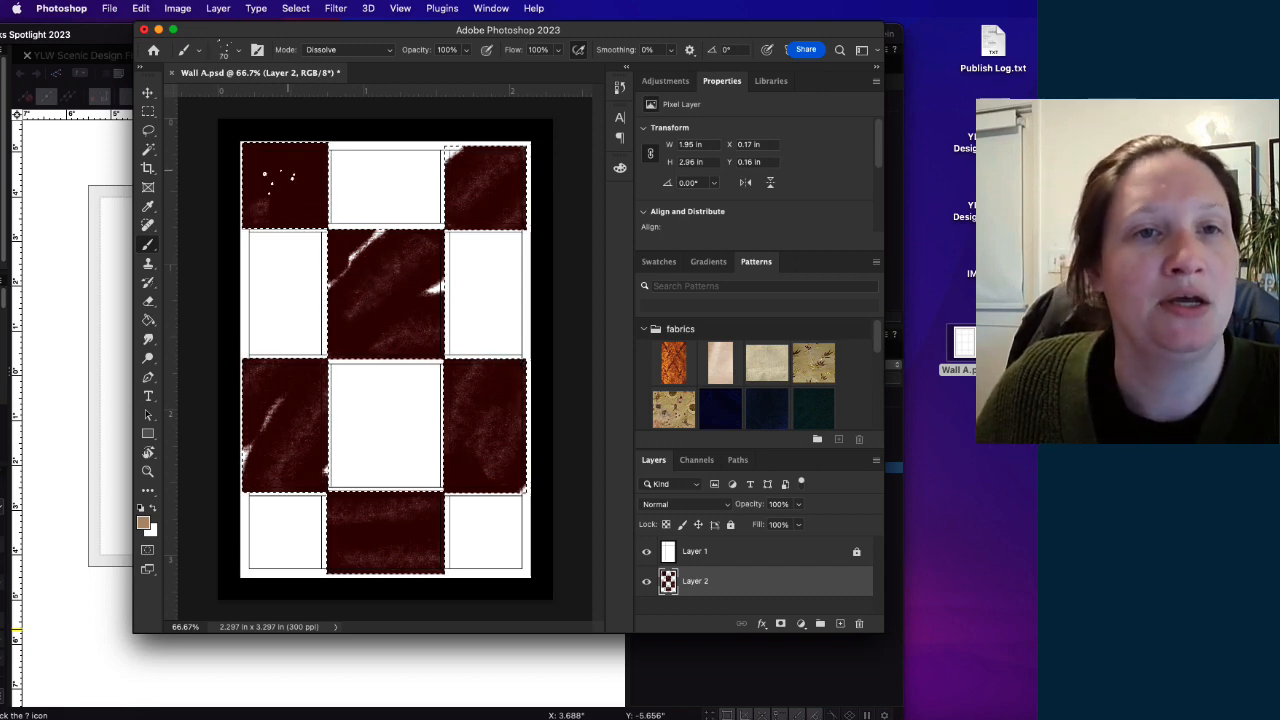
mouse_move(278, 180)
mouse_down()
mouse_move(262, 170)
mouse_move(330, 186)
mouse_up()
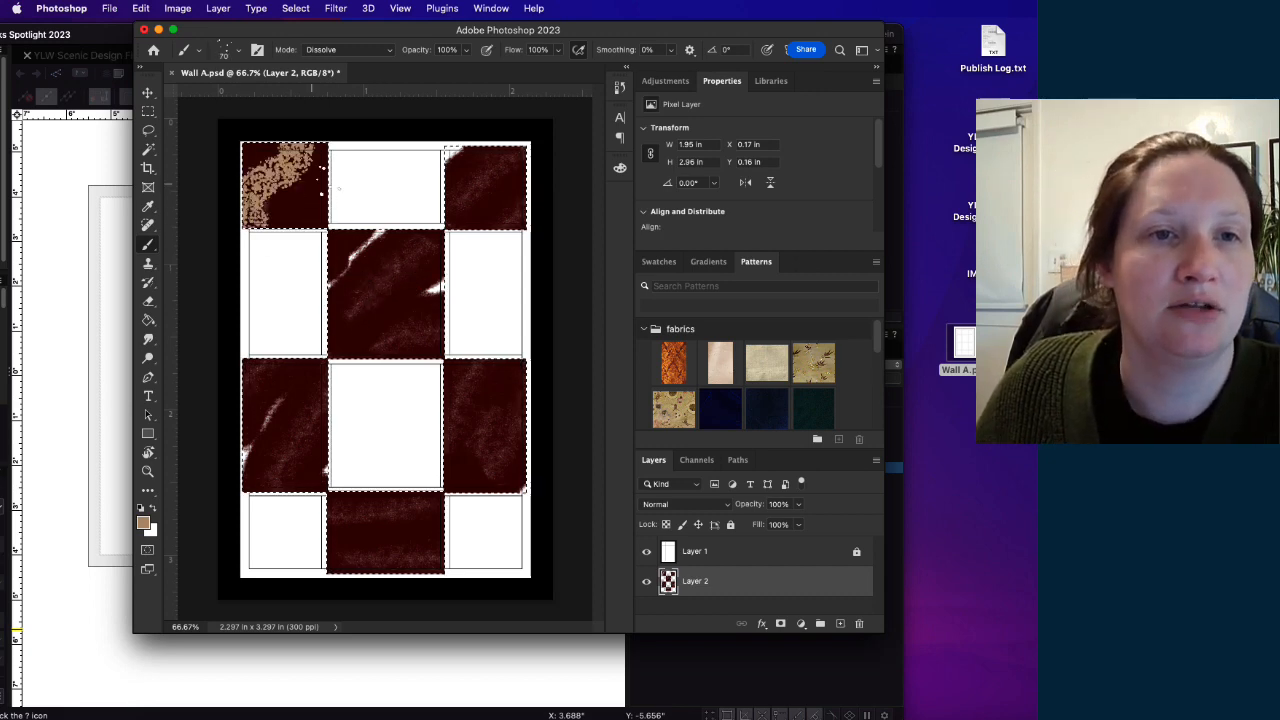
key(super+z)
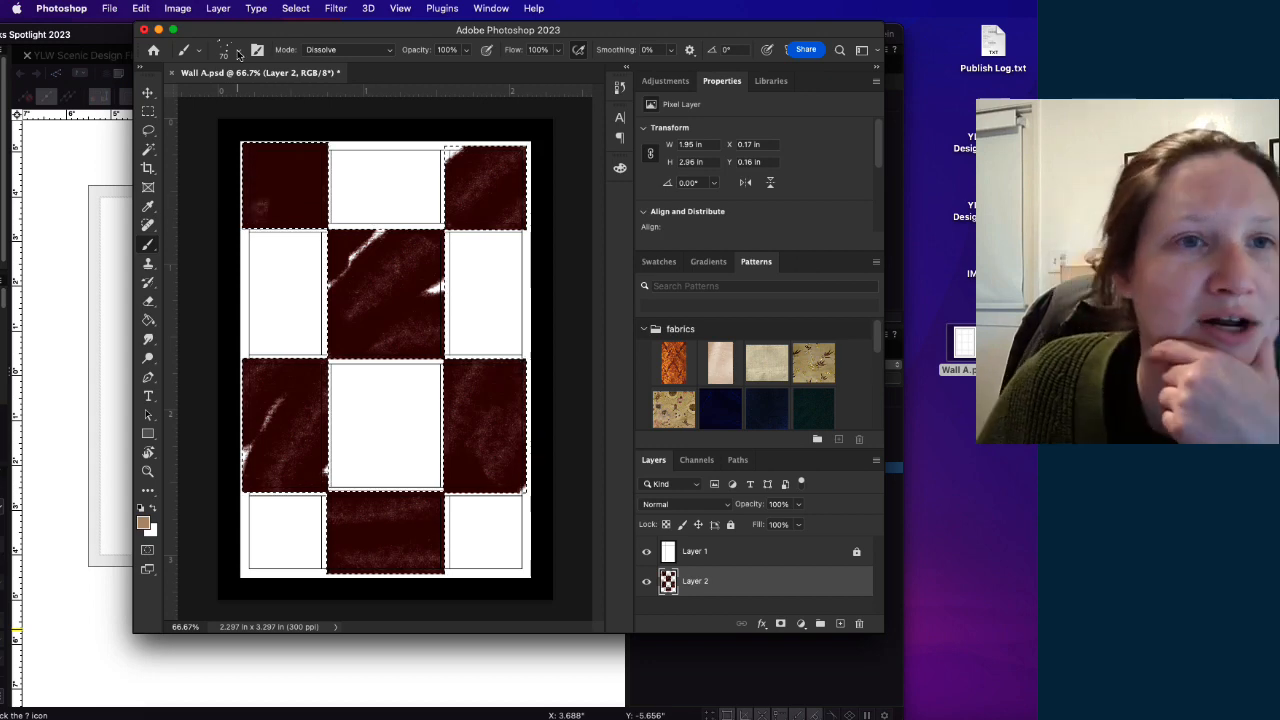
Step: Switch the brush to Kyle's Spatter Brushes – Pressure Control 2 and spatter tan over all the dark red panels
click(232, 49)
scroll(385, 300, down, 3)
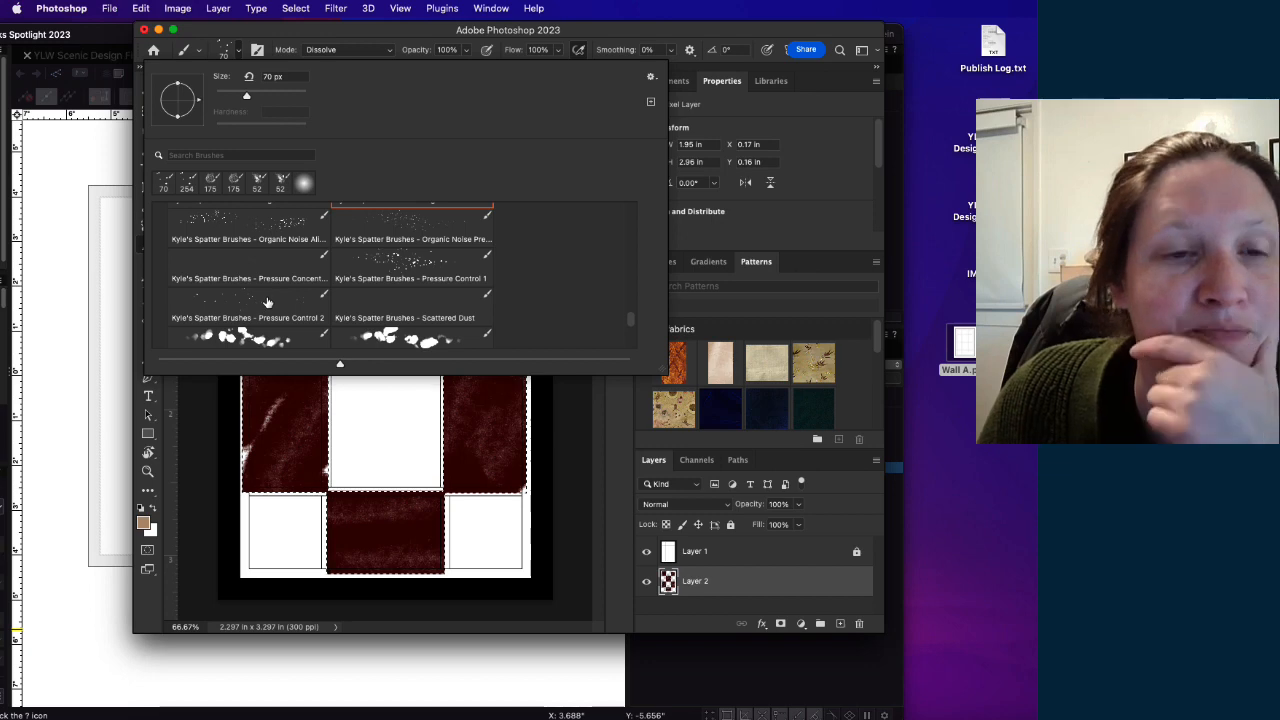
click(238, 304)
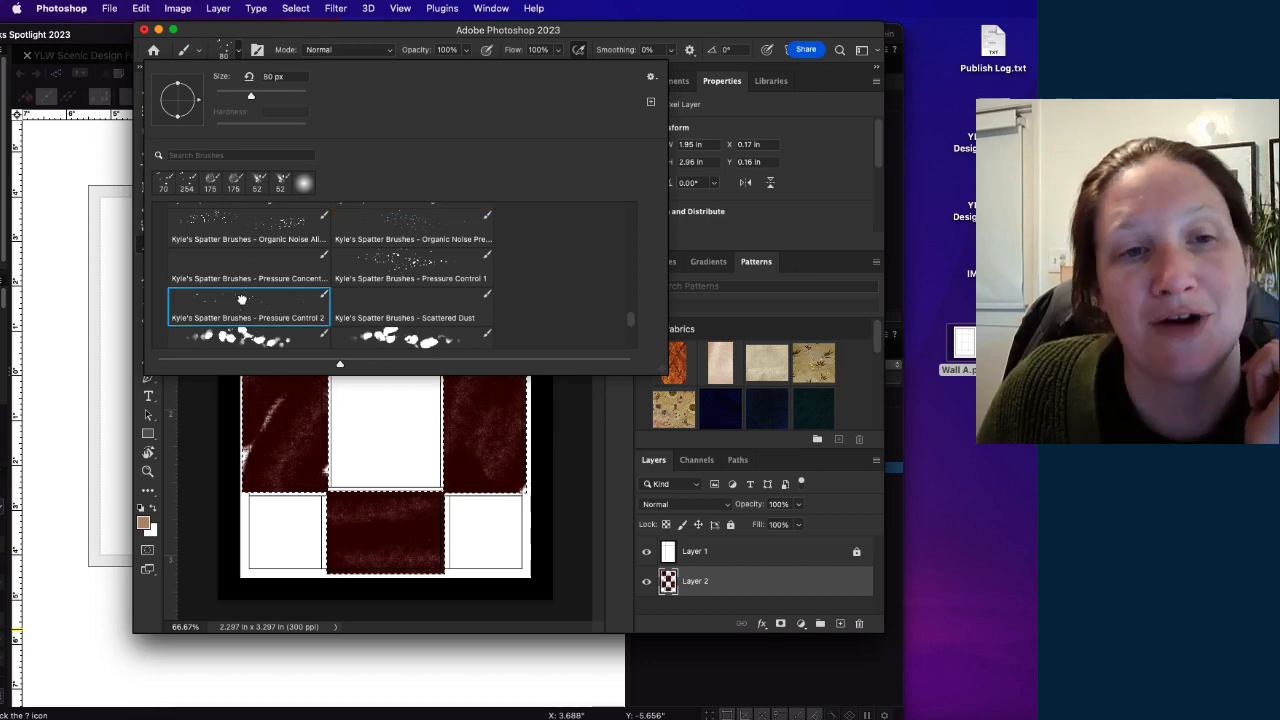
double_click(243, 303)
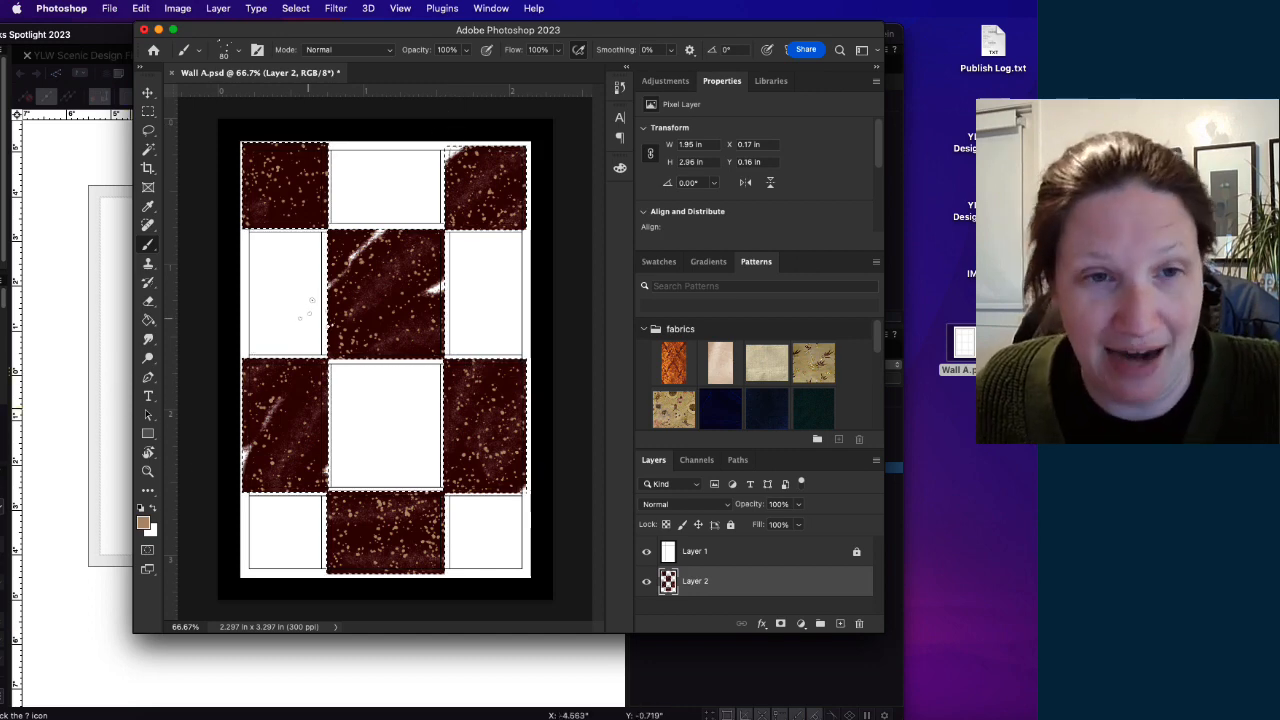
Step: Try the gold woven pattern from the fabrics group on the dark red checkerboard layer, and undo the fill
click(148, 92)
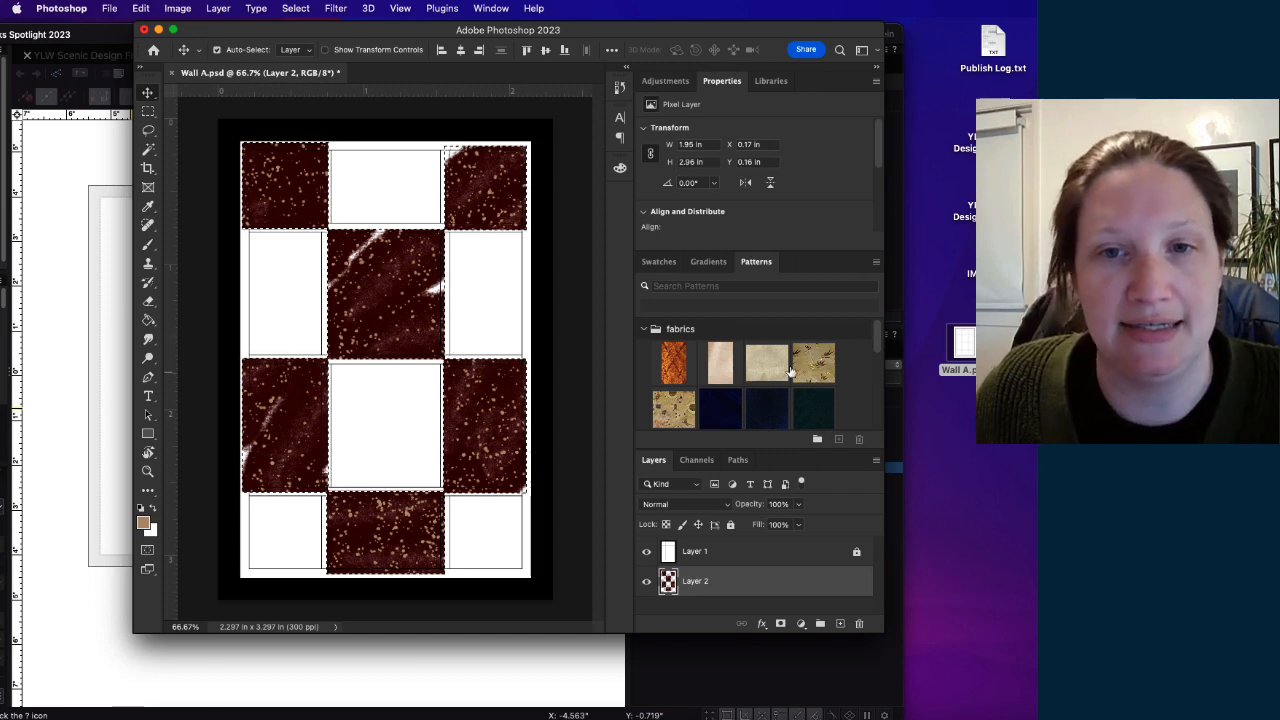
scroll(737, 371, down, 5)
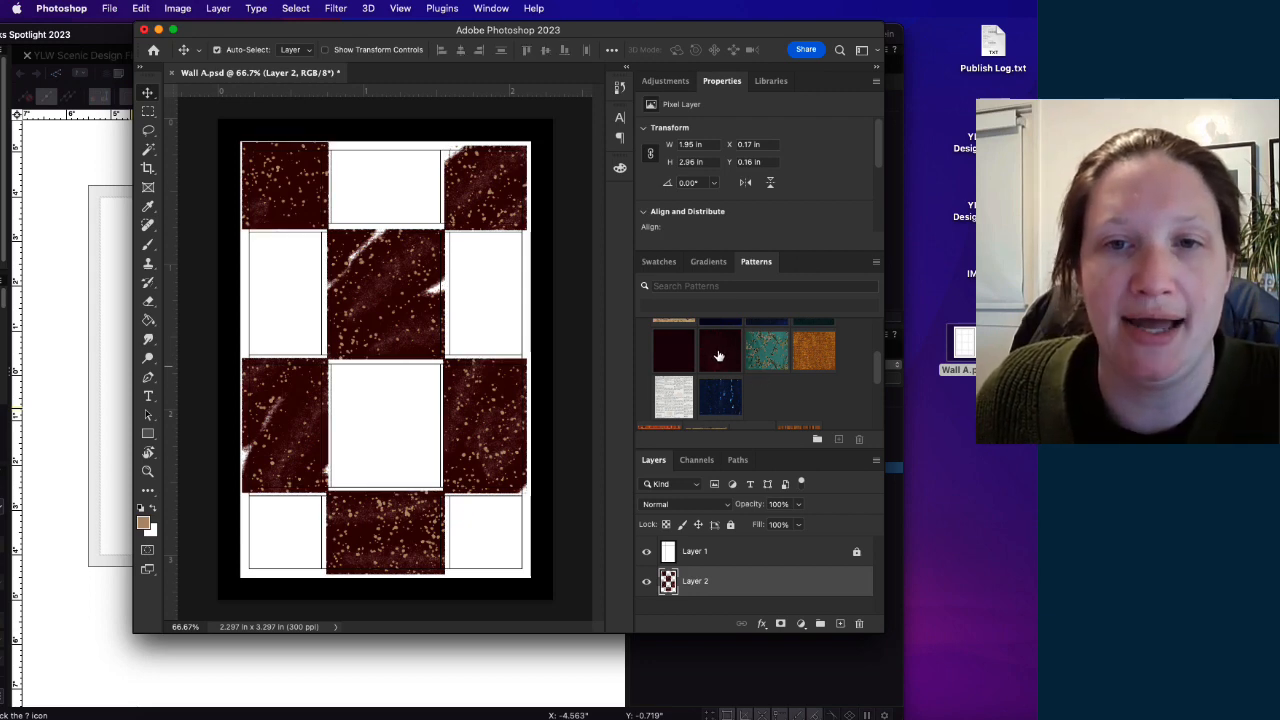
click(812, 354)
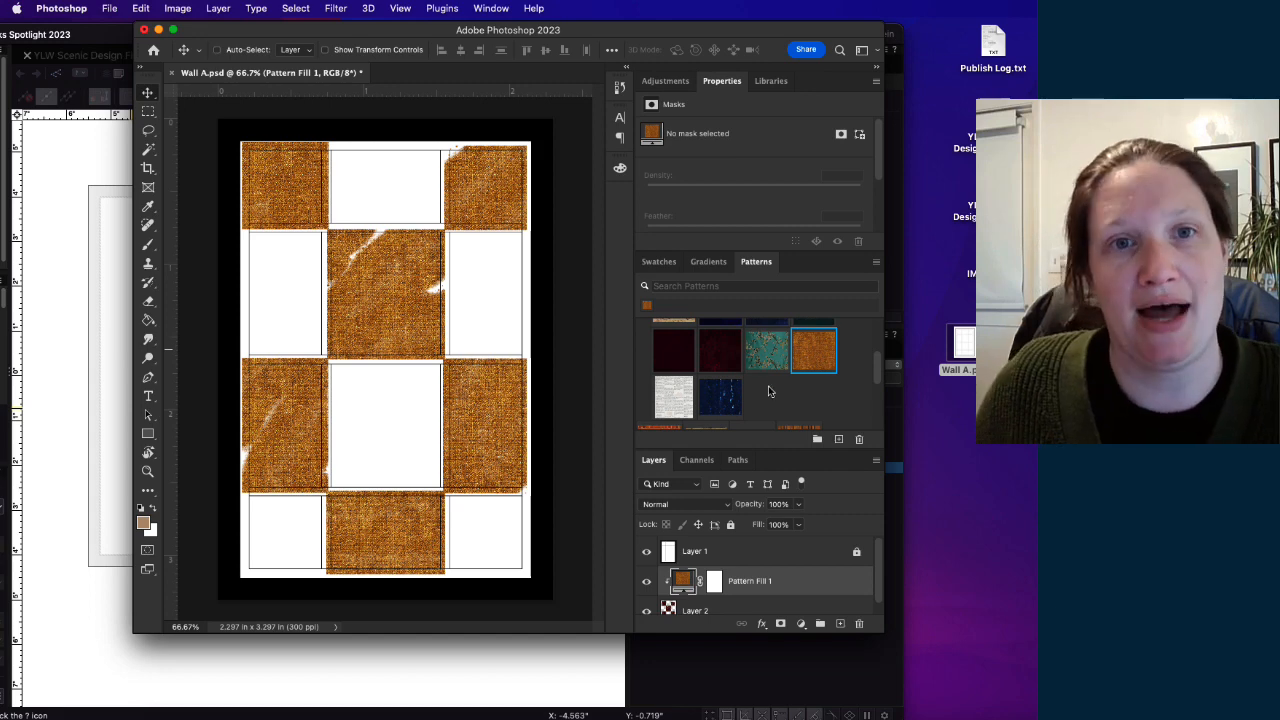
key(super+z)
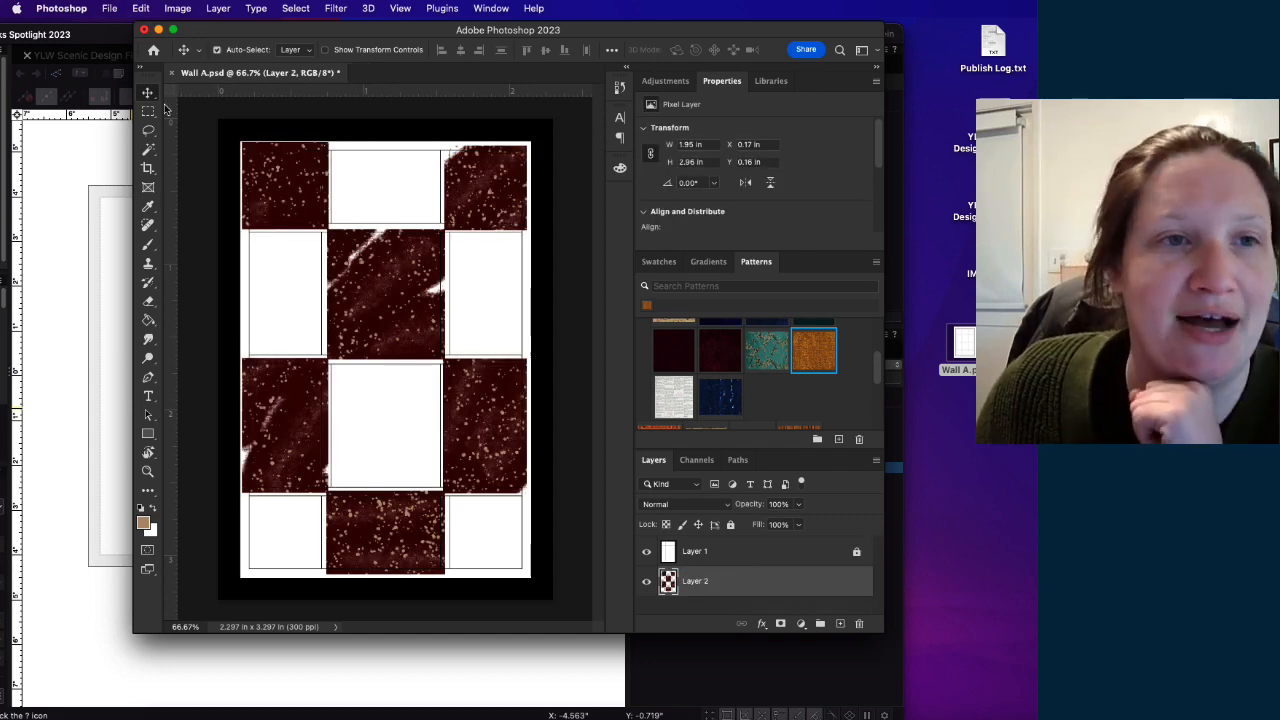
Step: Add a layer above Layer 2, select the six white panels and fill them with the gold woven fabric pattern
click(148, 111)
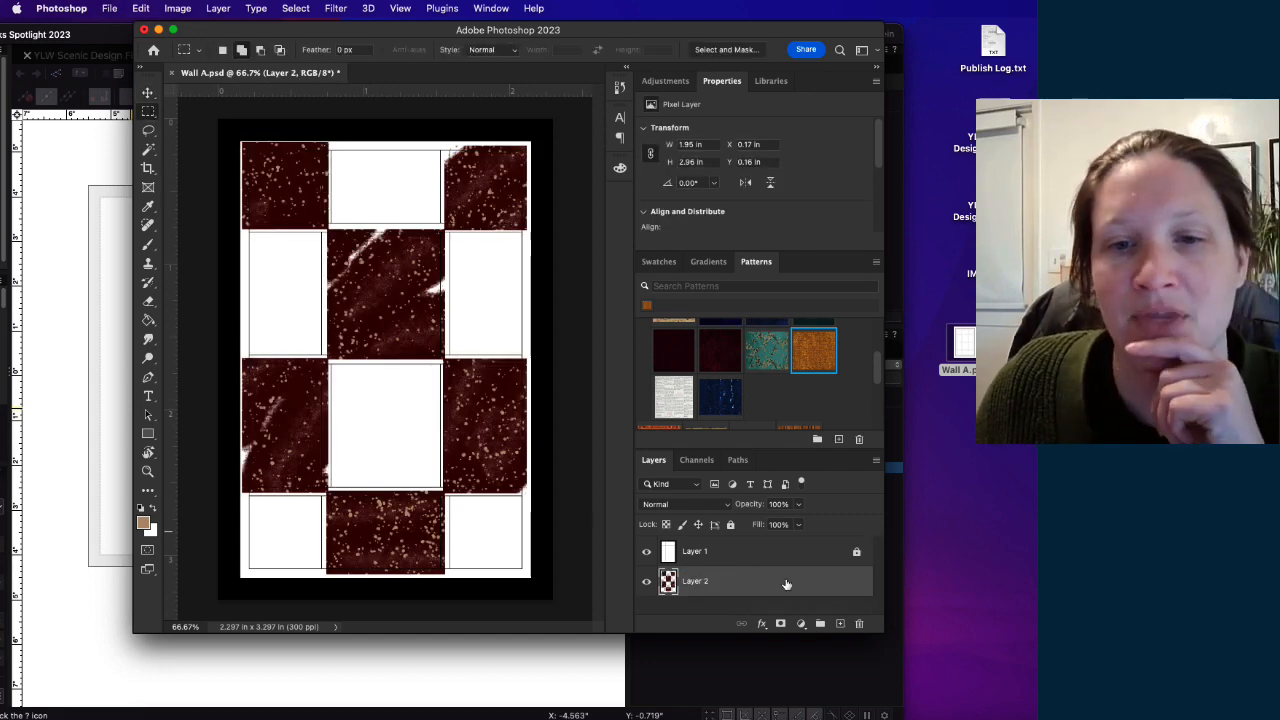
click(839, 623)
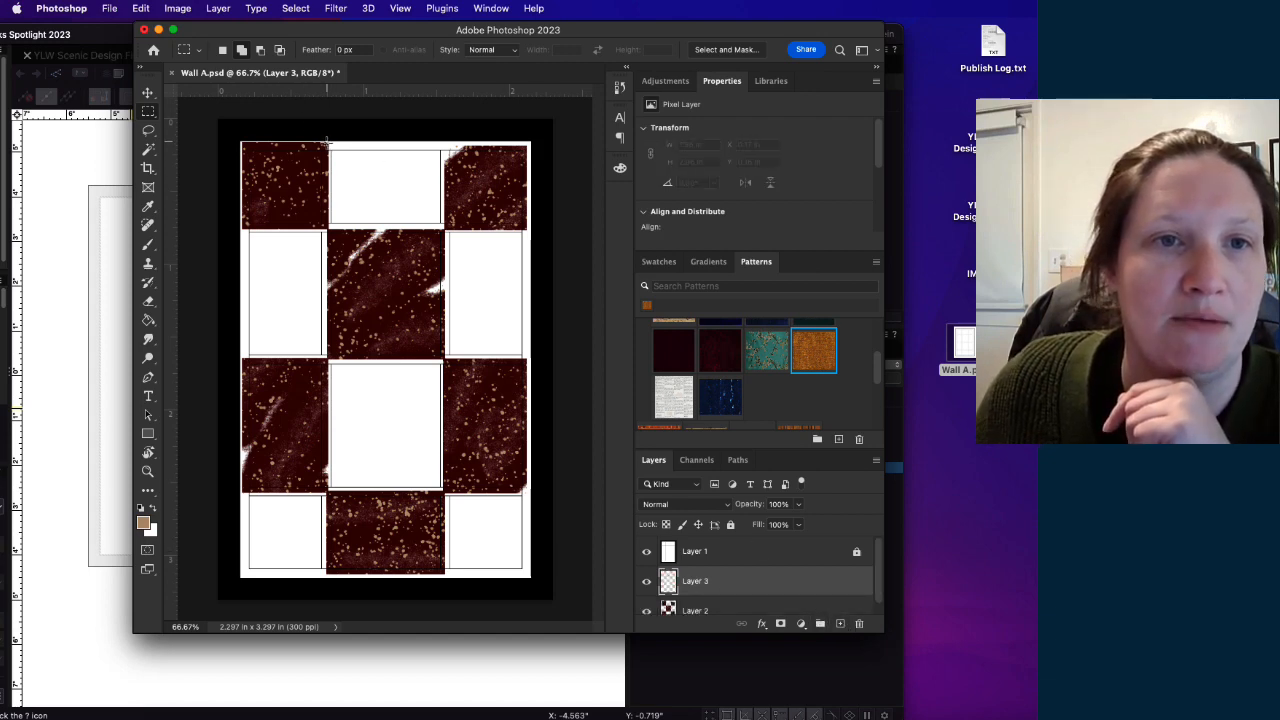
drag(327, 142, 444, 228)
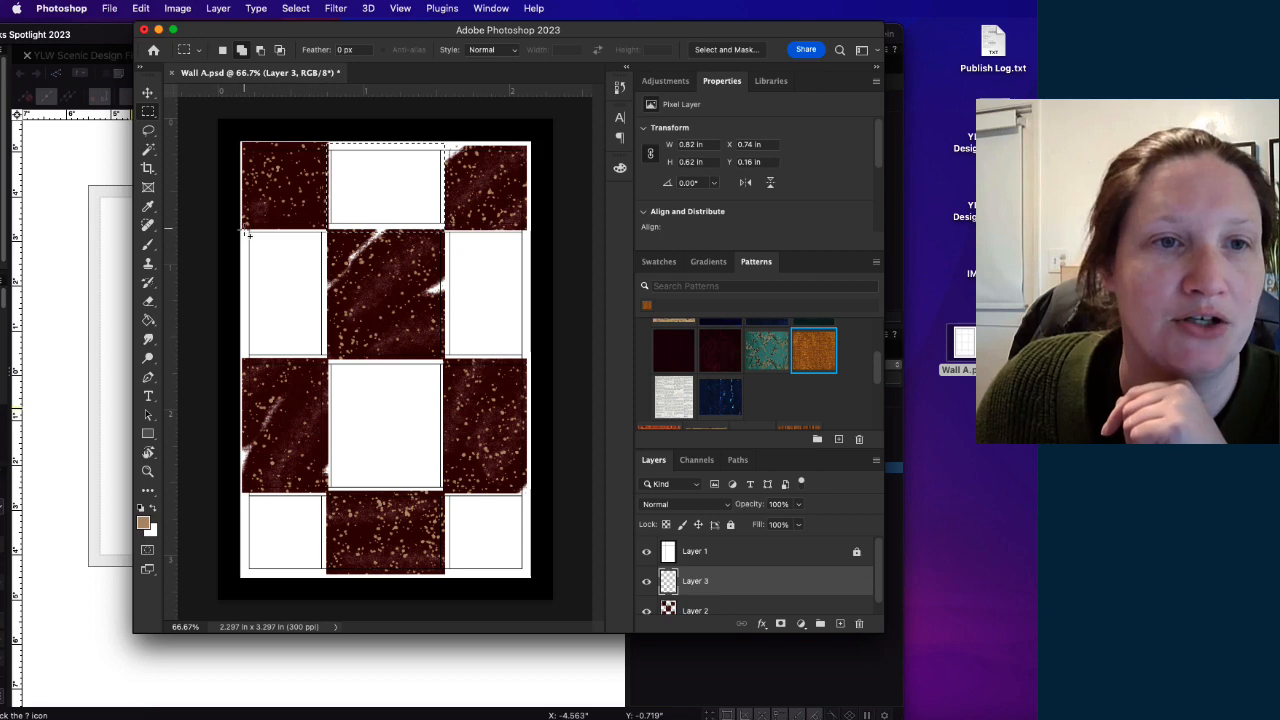
shift+drag(246, 232, 323, 356)
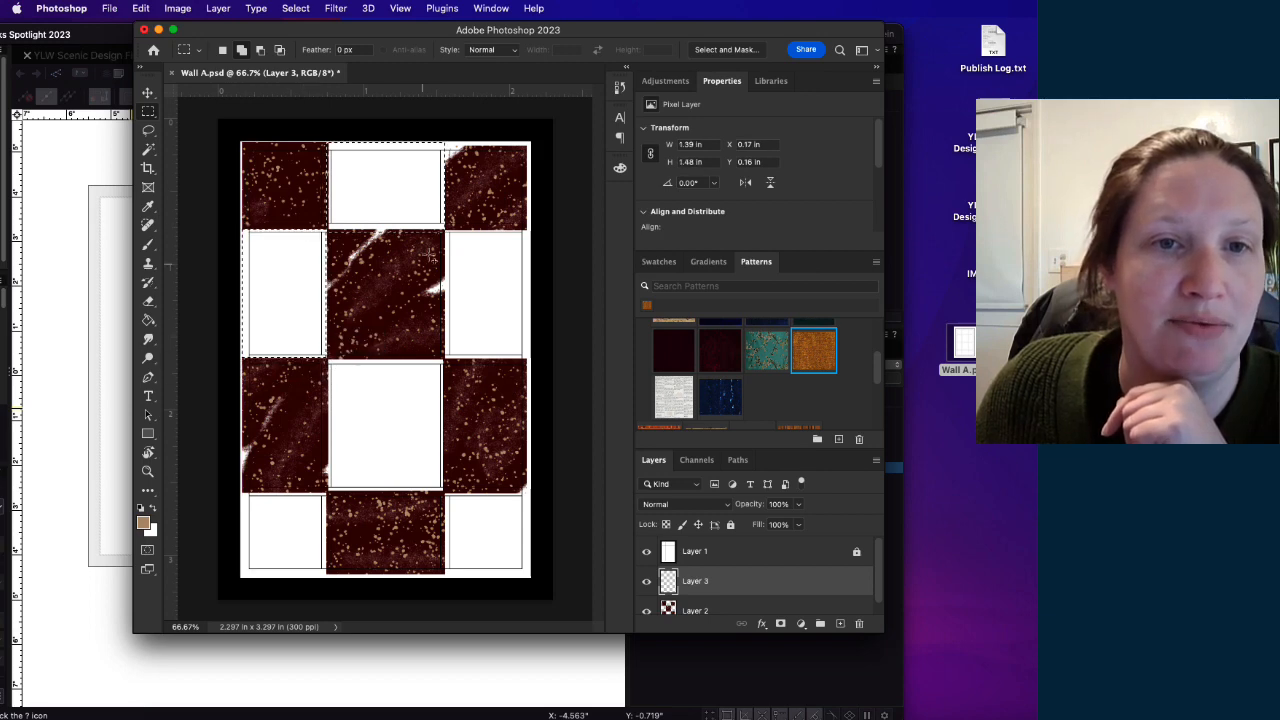
shift+drag(446, 232, 527, 360)
shift+drag(327, 360, 448, 494)
shift+drag(242, 493, 327, 576)
shift+drag(446, 492, 529, 578)
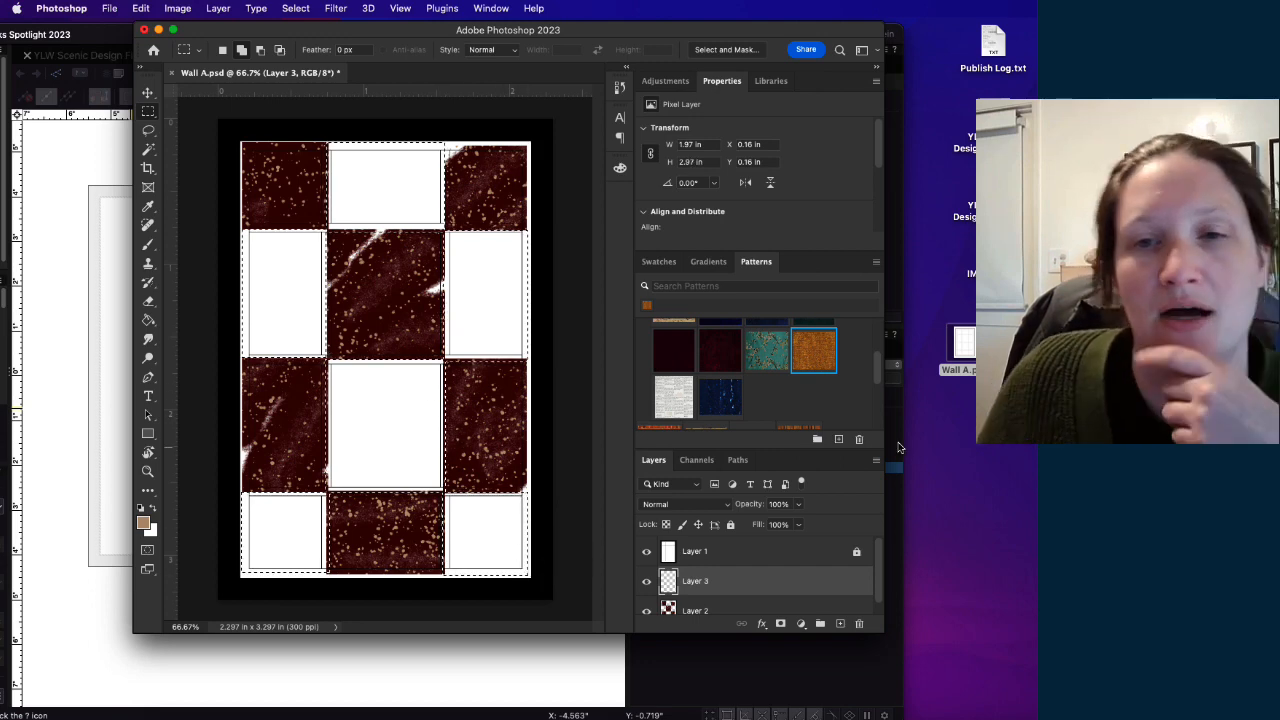
click(818, 356)
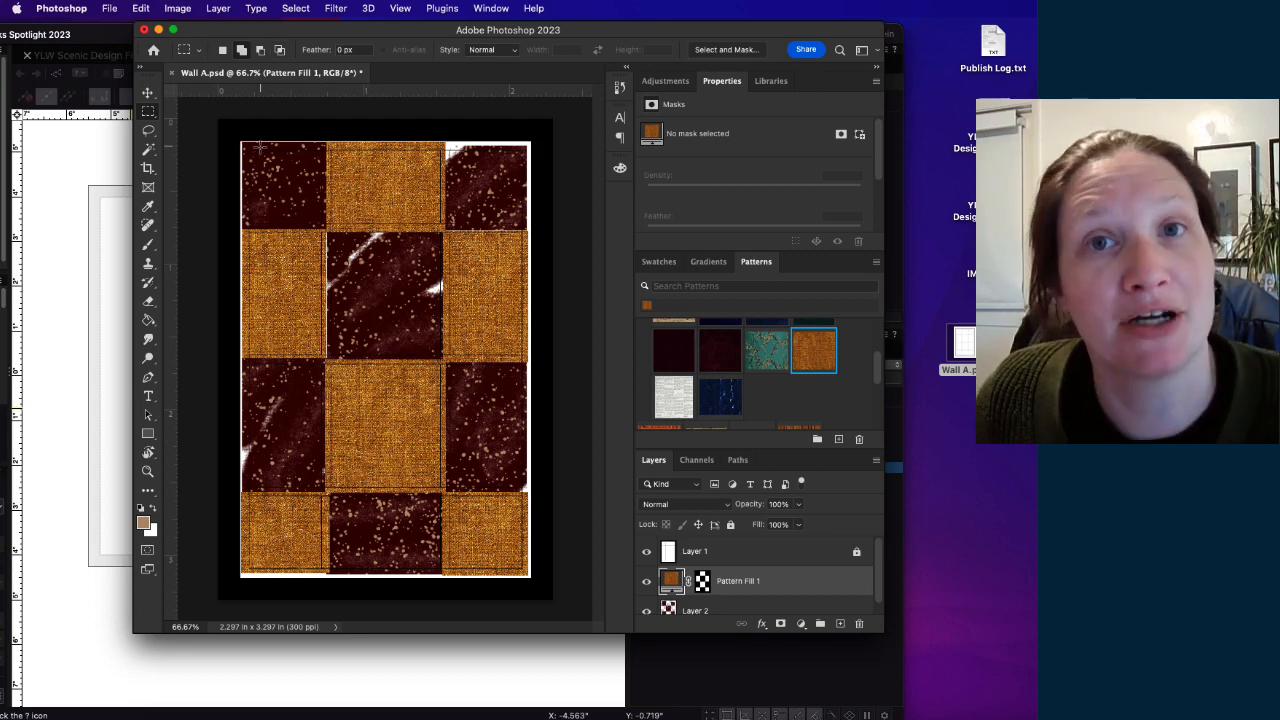
Step: Create a new 400 x 400 pixel RGB document at 72 pixels/inch with a white background
click(110, 8)
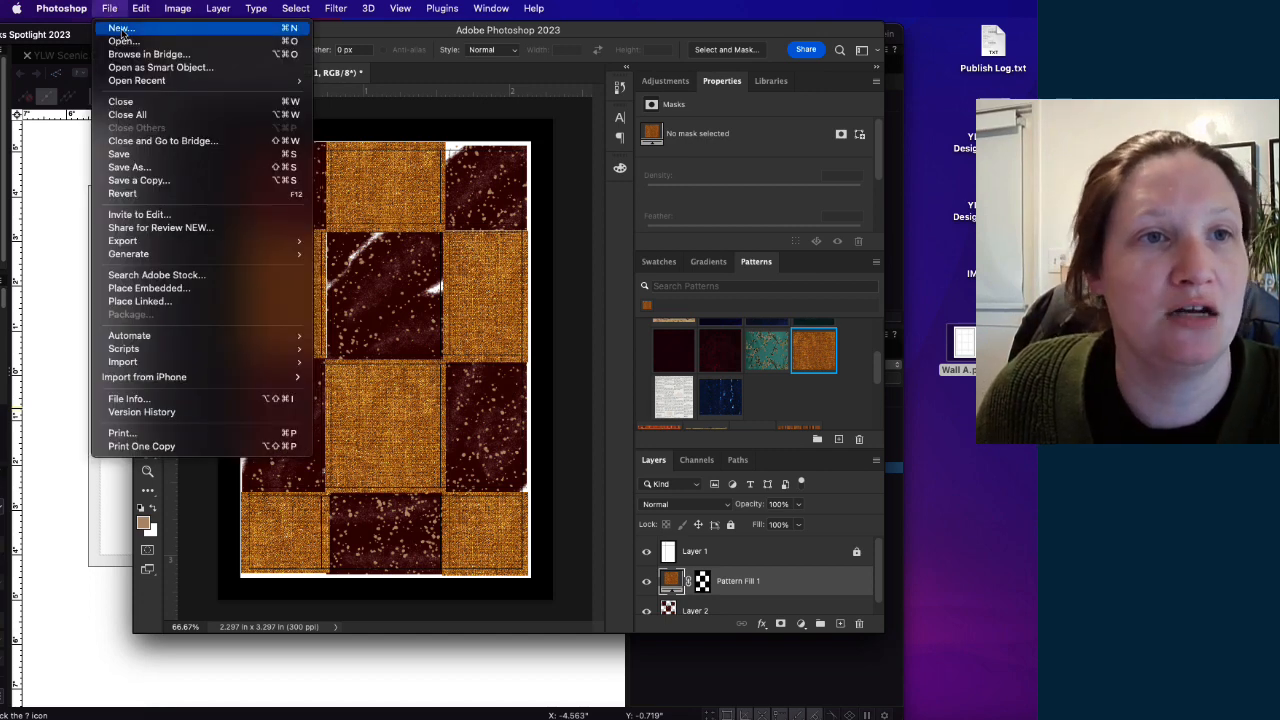
click(122, 31)
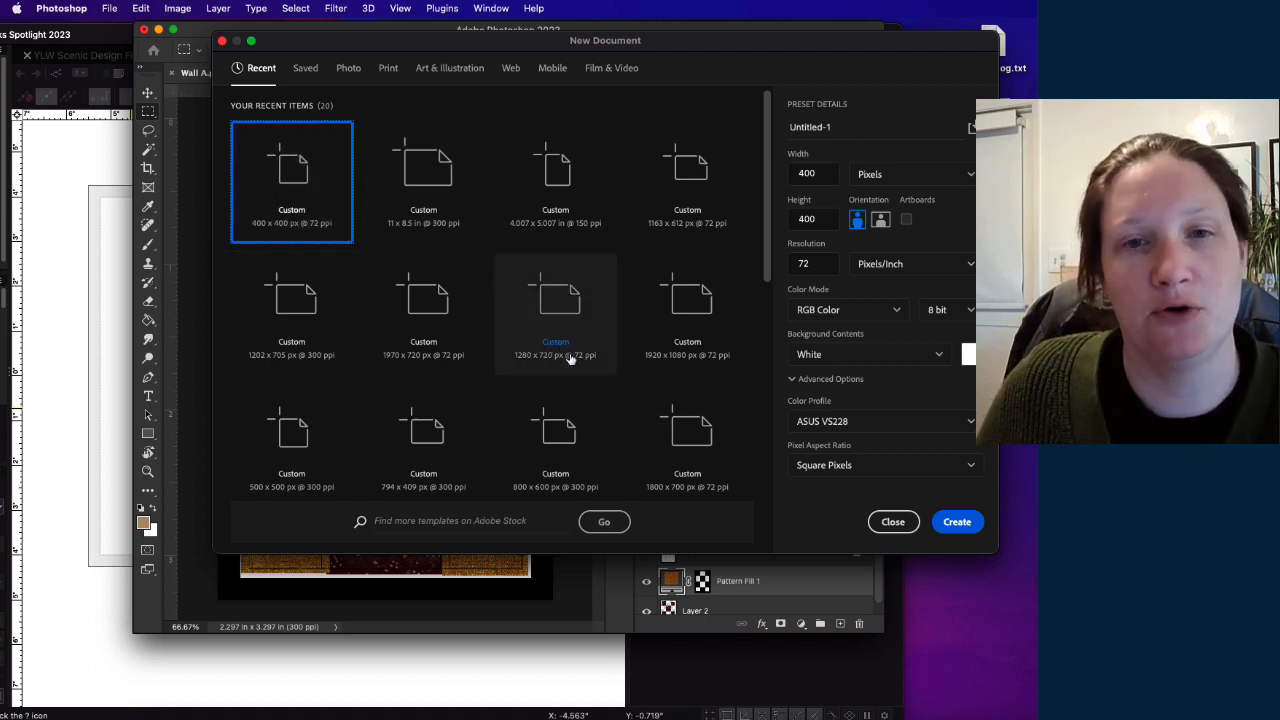
click(955, 522)
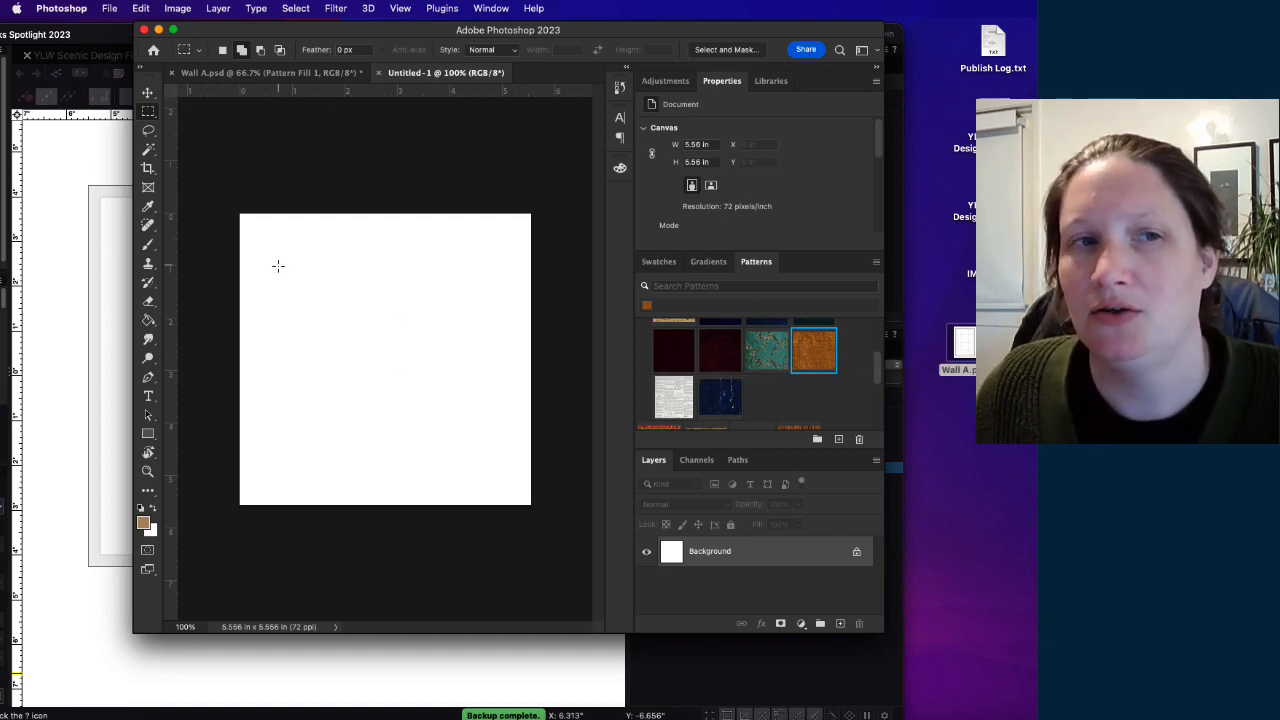
Step: Place the gold chenille image from the desktop in the new document, scaled to about 2.6 in square in the upper-left corner
key(w)
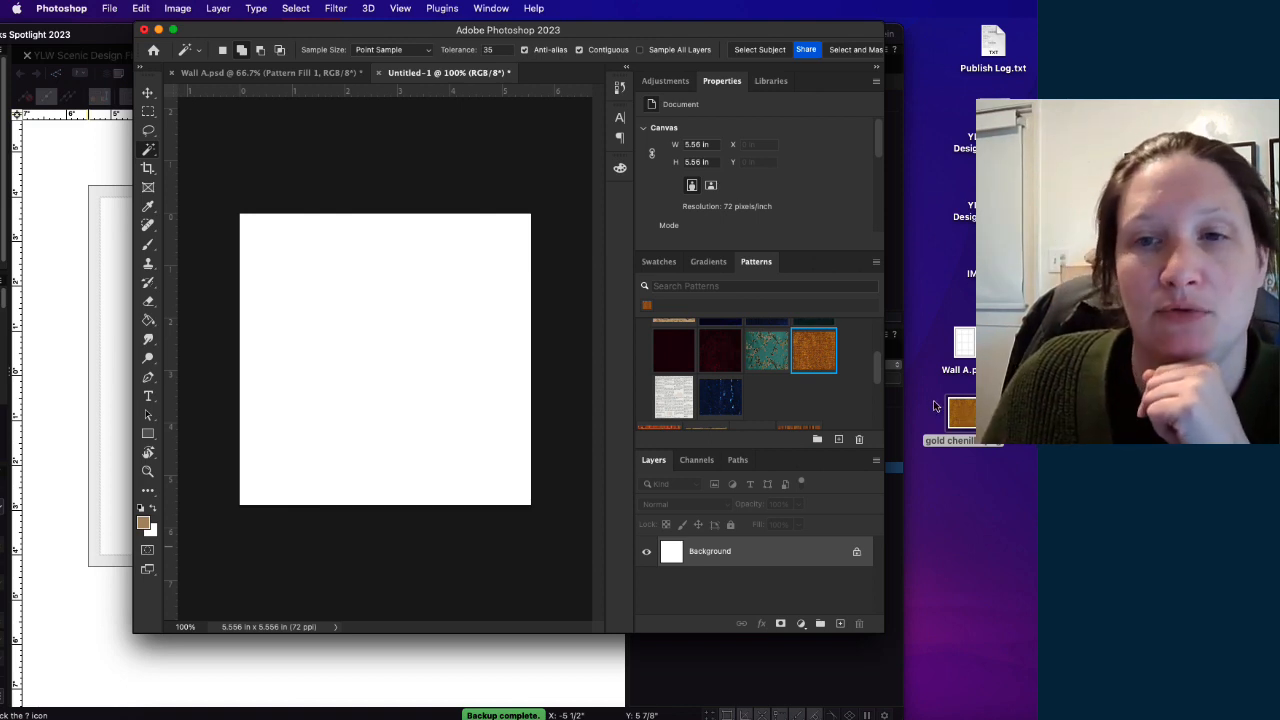
drag(964, 420, 397, 338)
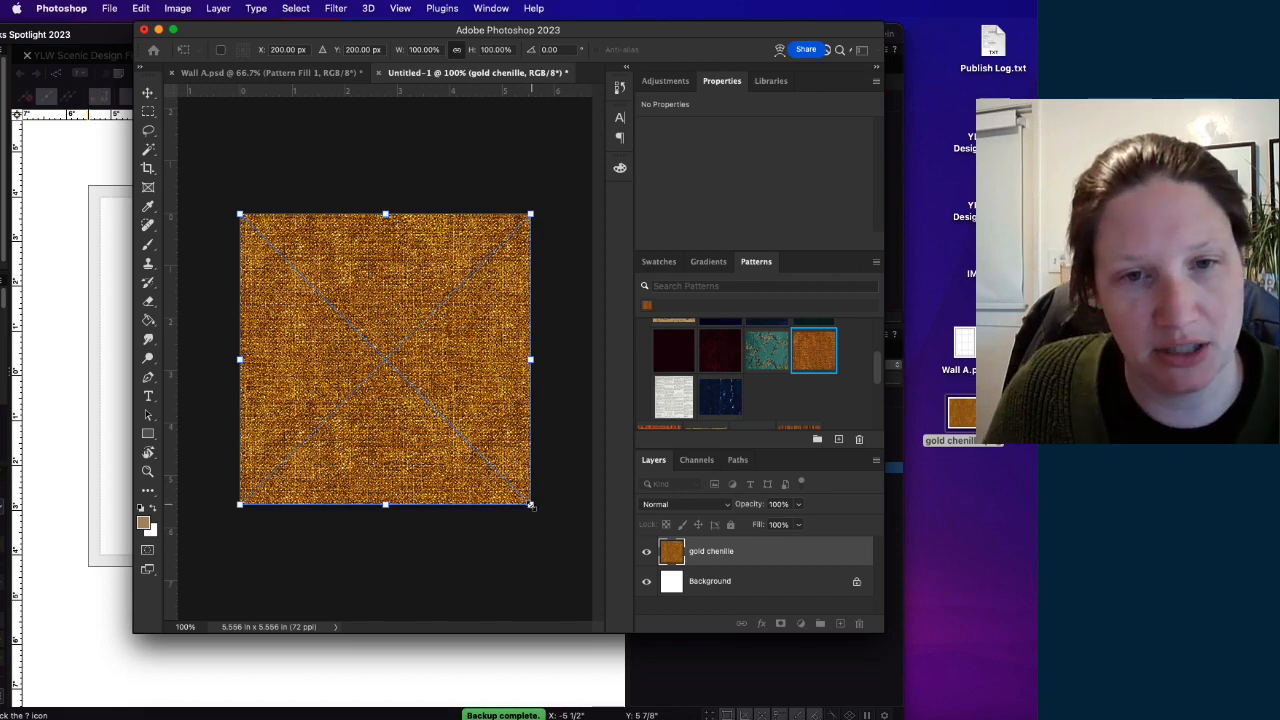
drag(531, 505, 378, 350)
key(Return)
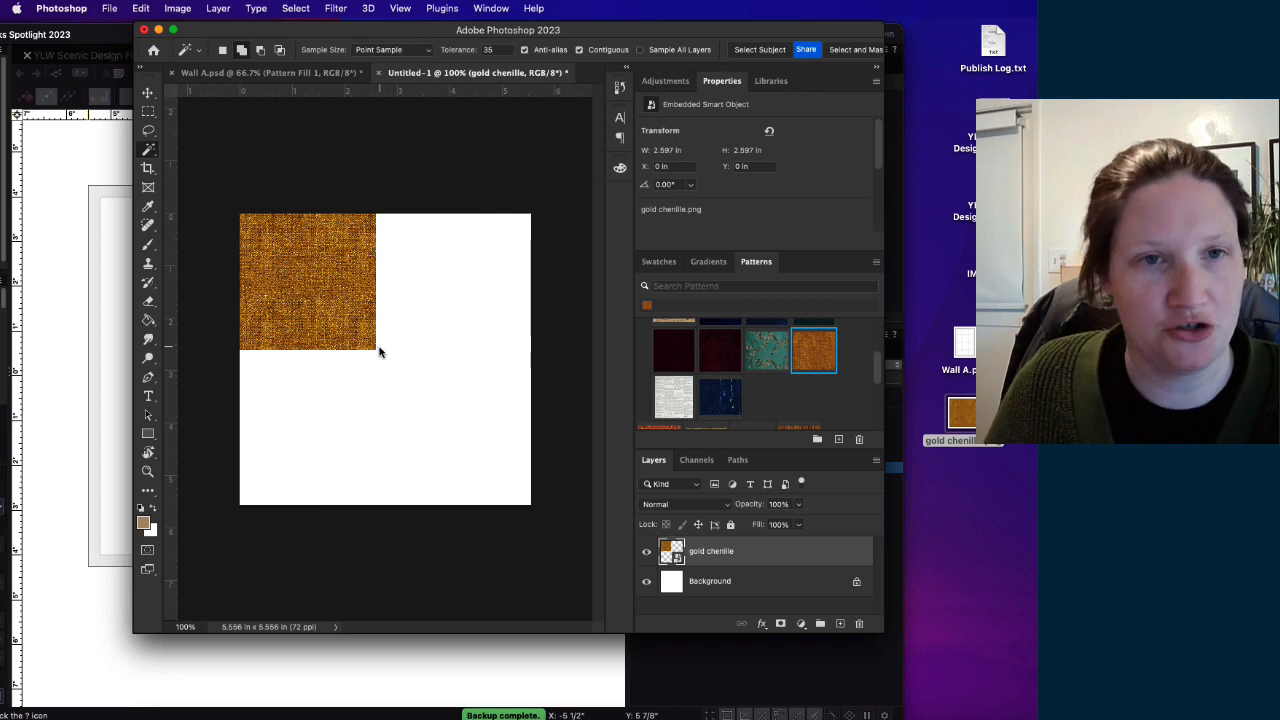
Step: Duplicate the gold chenille tile three times to form a two-by-two block of adjoining tiles
click(147, 92)
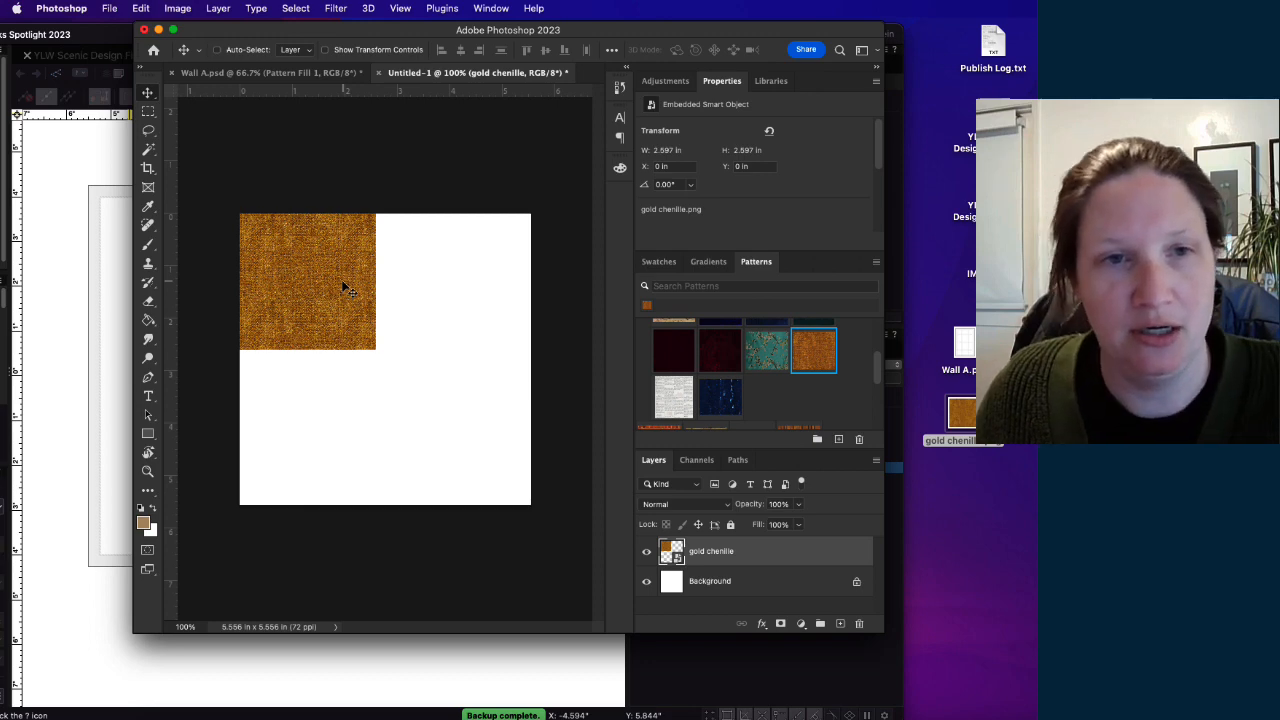
alt+drag(343, 286, 468, 402)
alt+drag(403, 377, 458, 296)
alt+drag(371, 395, 478, 441)
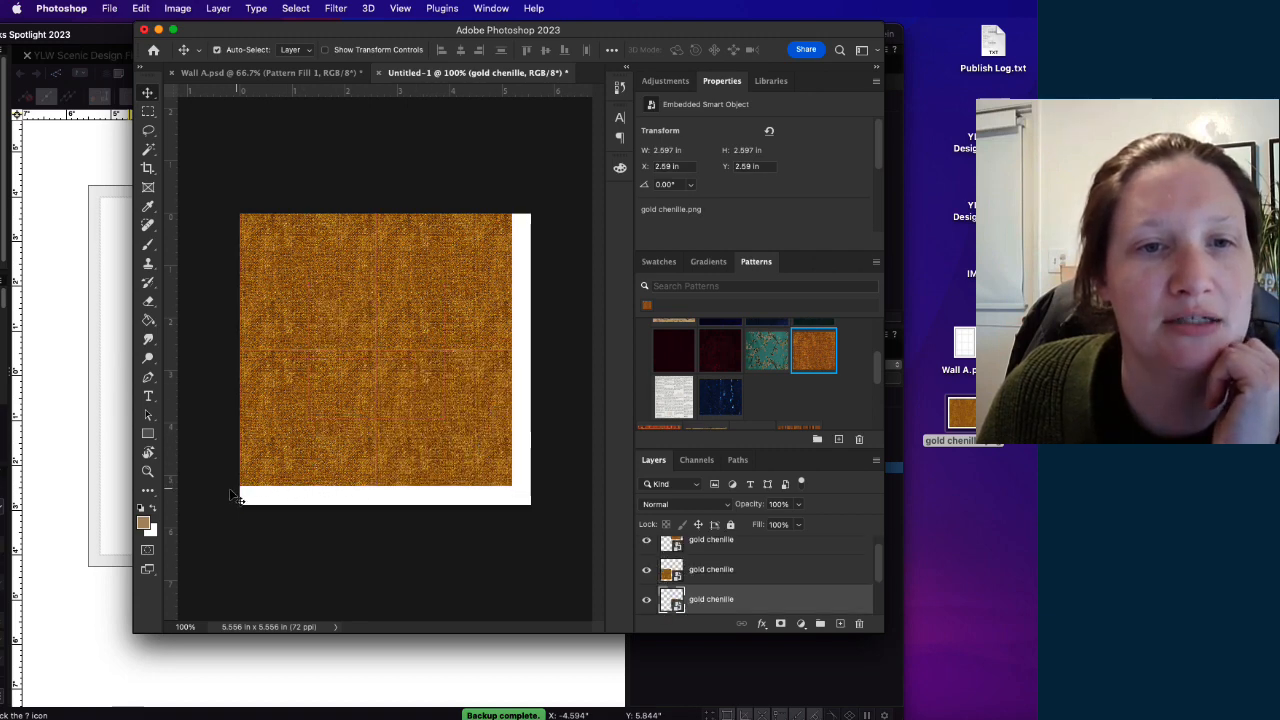
Step: Select the three duplicated gold chenille tiles together and nudge them up and to the left
click(331, 412)
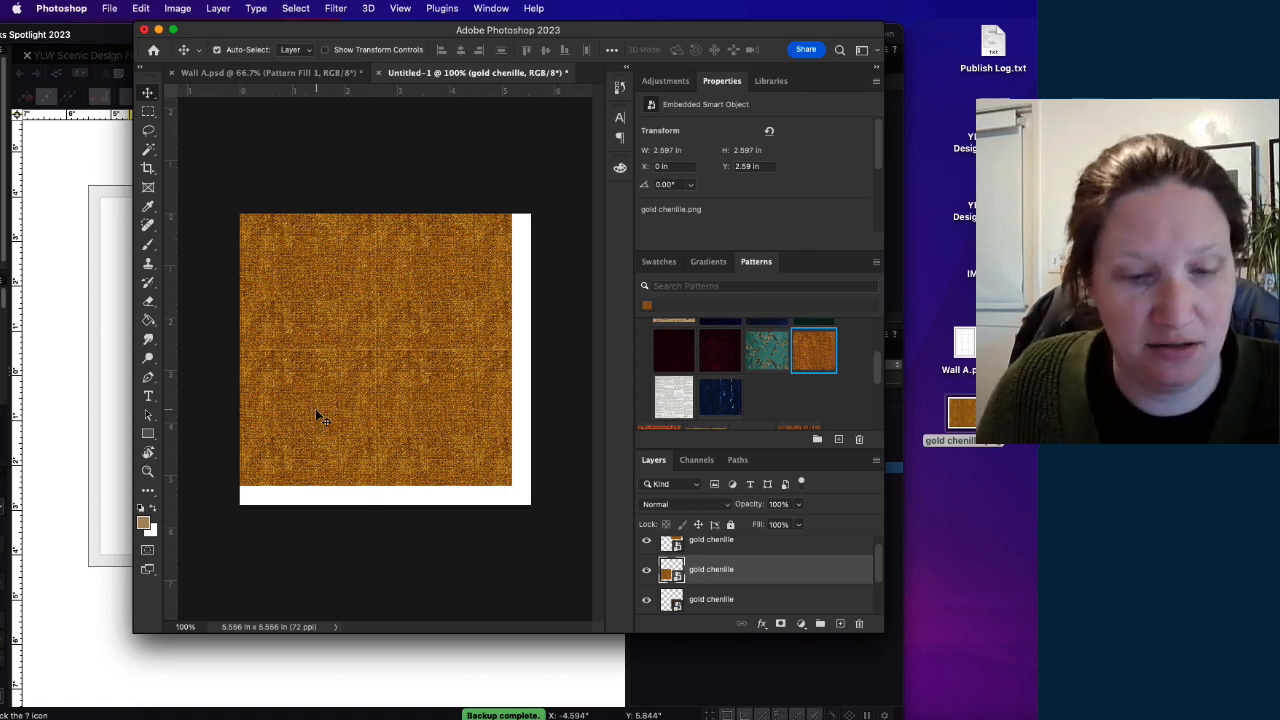
shift+click(430, 430)
shift+click(437, 323)
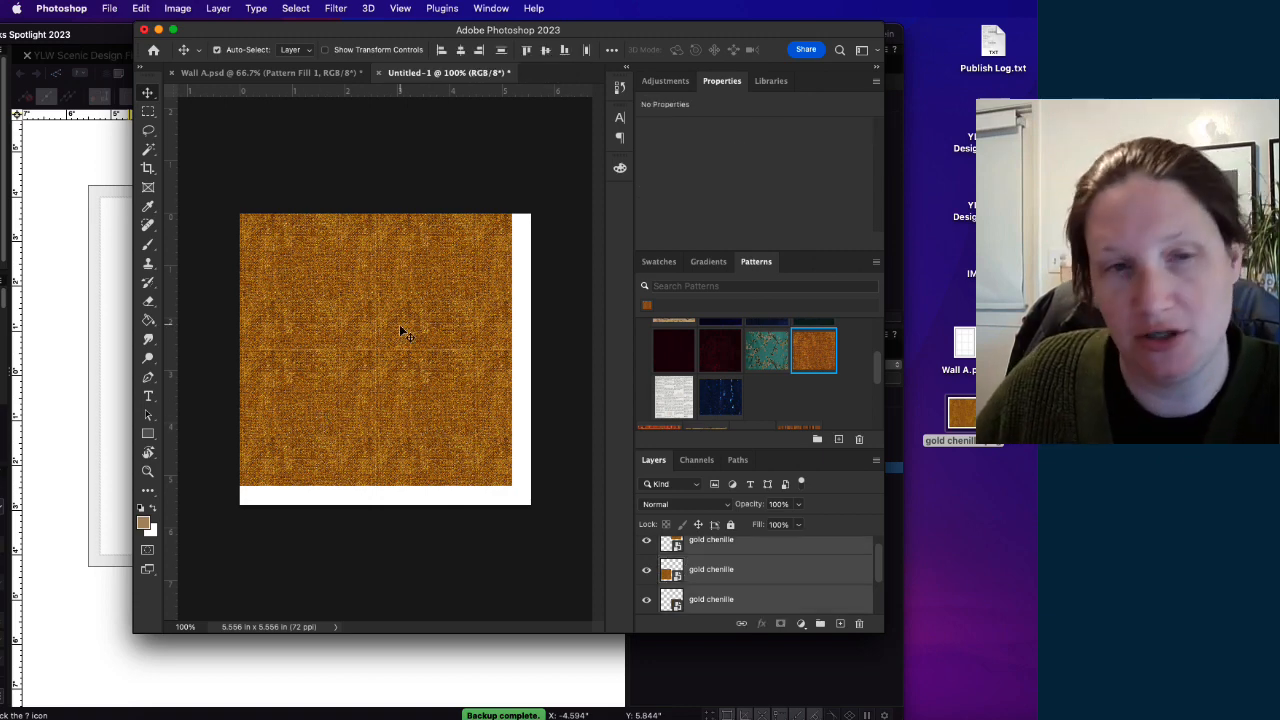
key(shift+Up)
key(shift+Left)
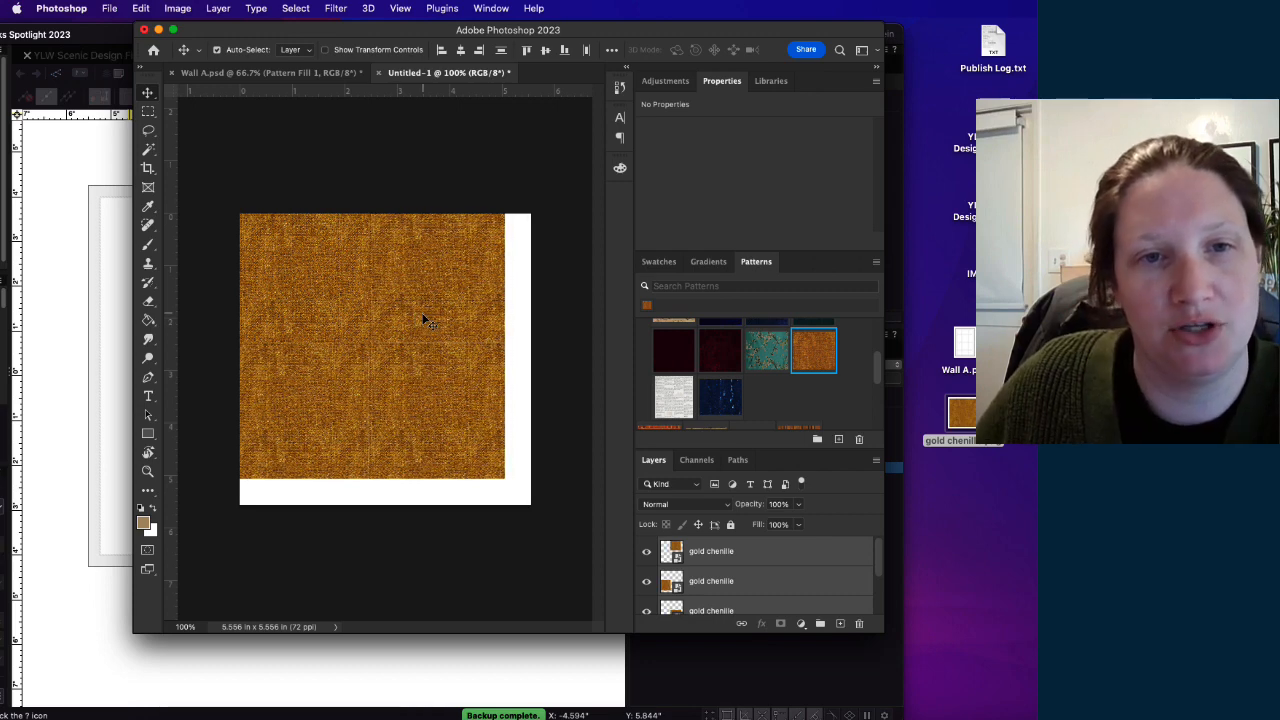
click(541, 378)
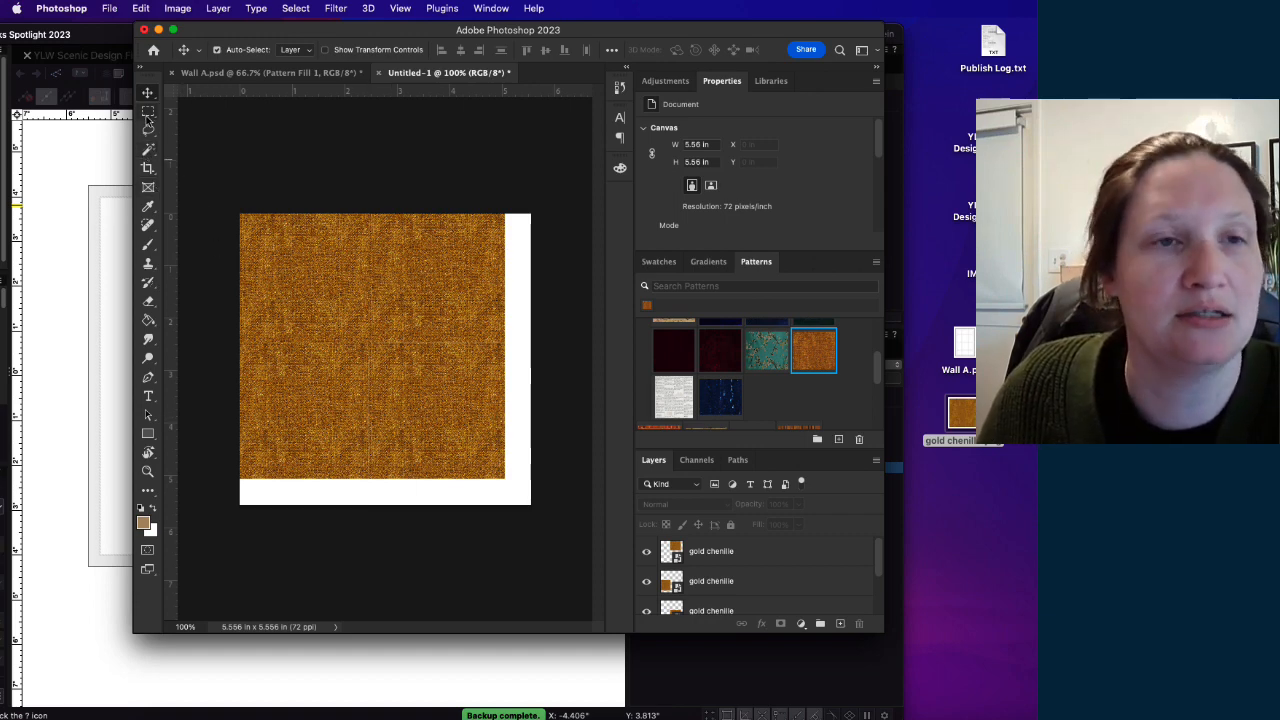
Step: Crop the canvas to about 4.92 in square so that only the chenille texture remains, without the white margins
click(147, 167)
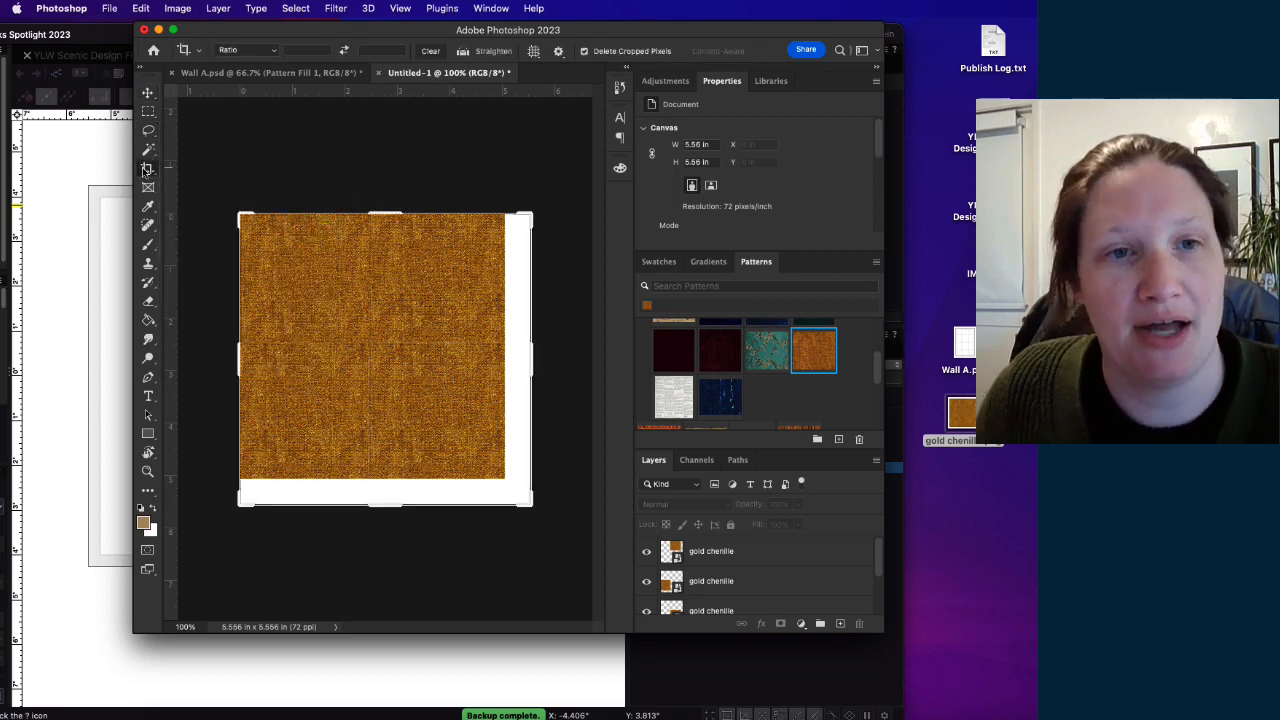
drag(533, 505, 515, 497)
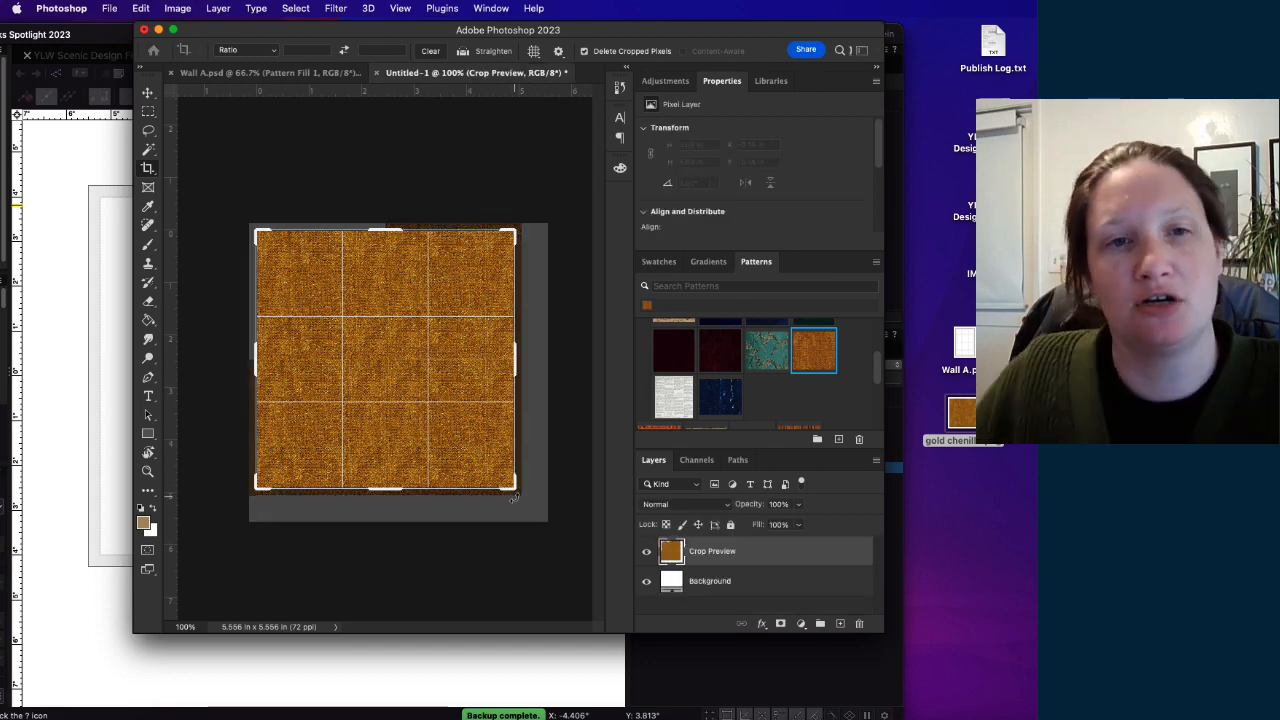
key(Return)
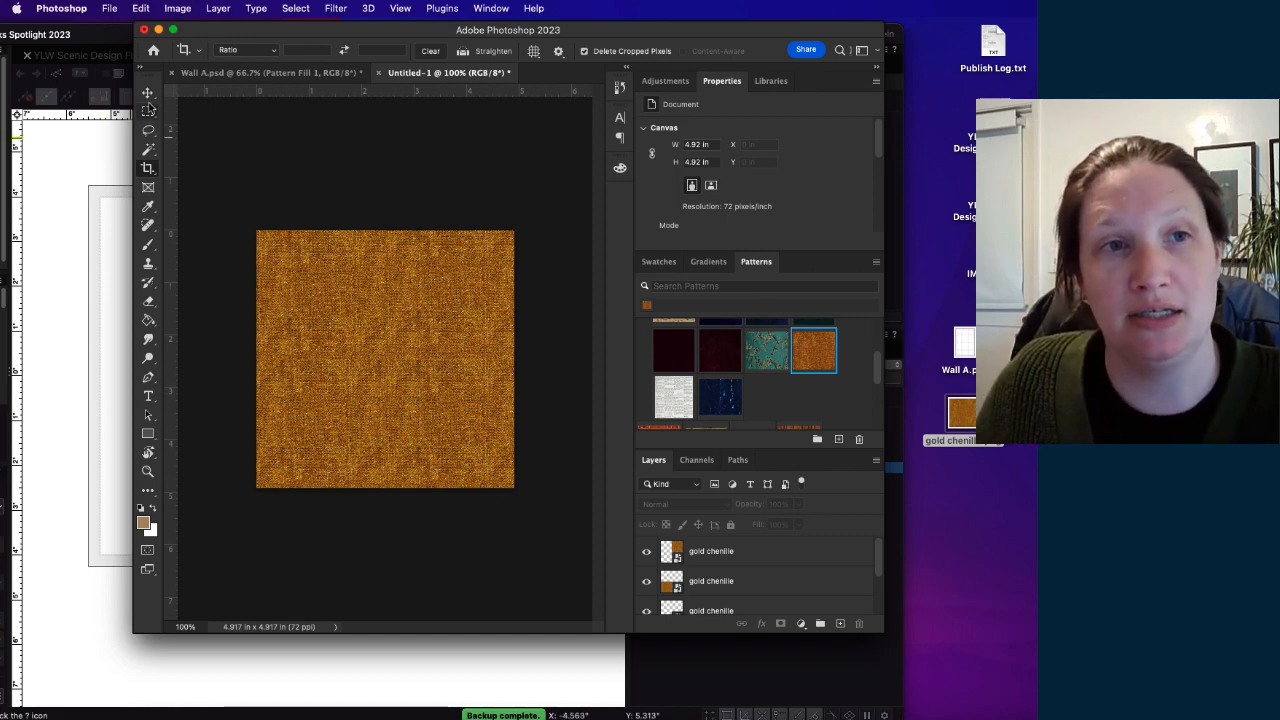
Step: Collapse the fabrics pattern group and look through the remaining patterns and groups
click(147, 92)
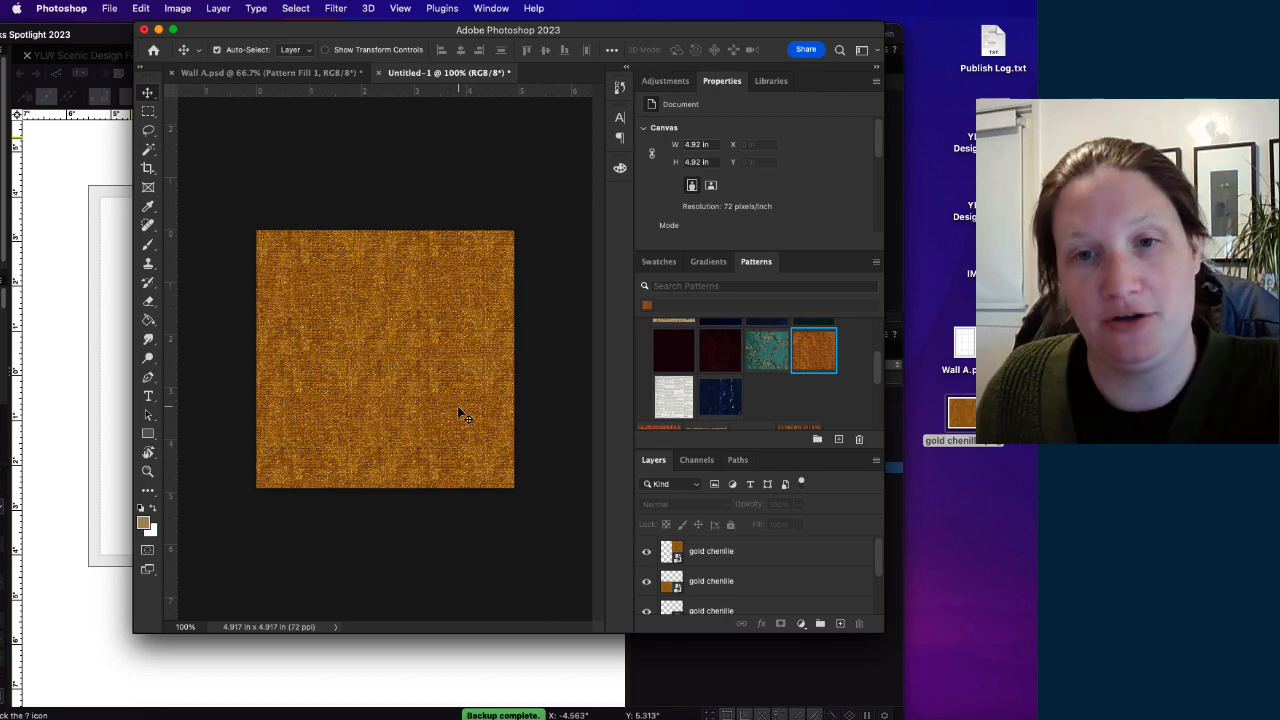
scroll(763, 352, up, 5)
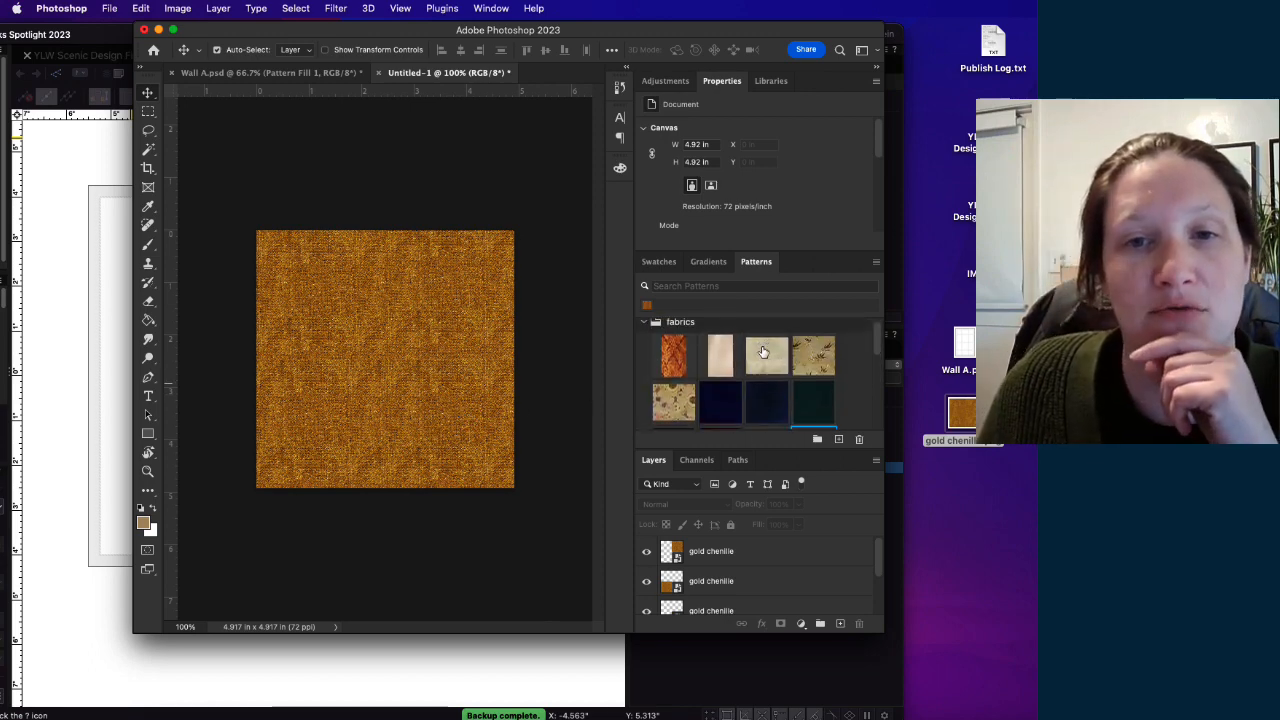
click(644, 322)
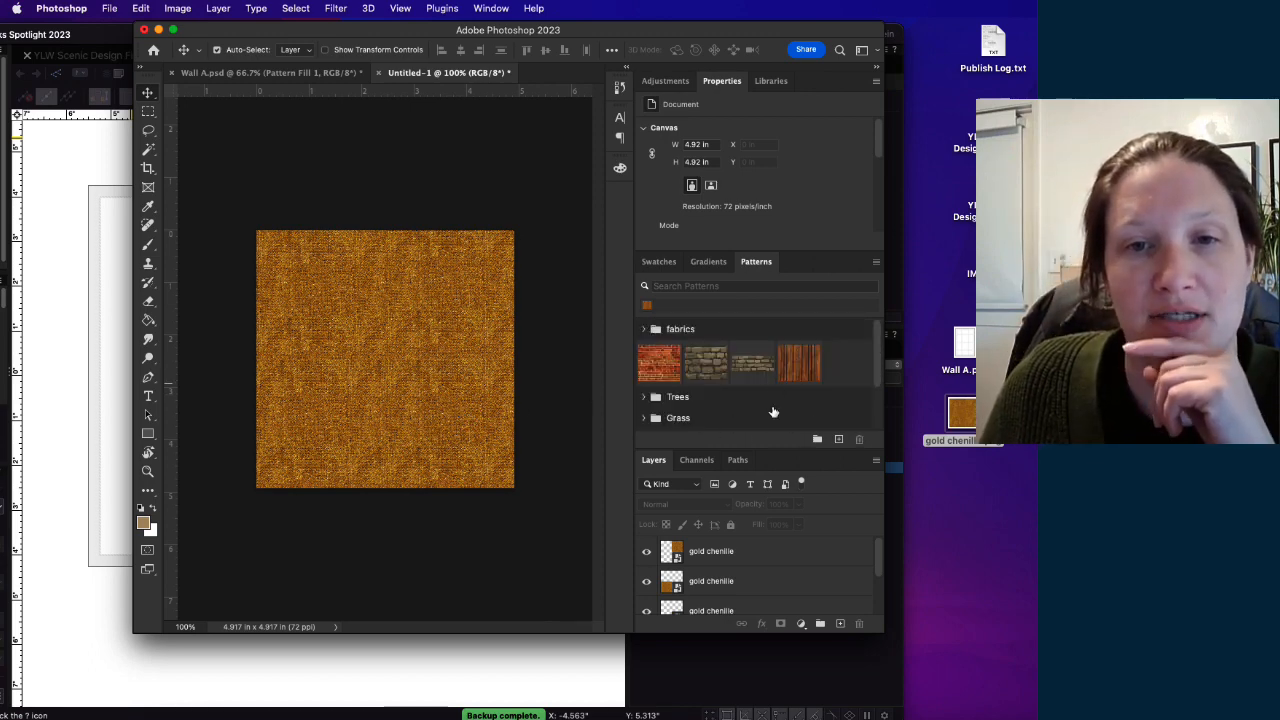
scroll(773, 390, down, 2)
scroll(772, 375, up, 2)
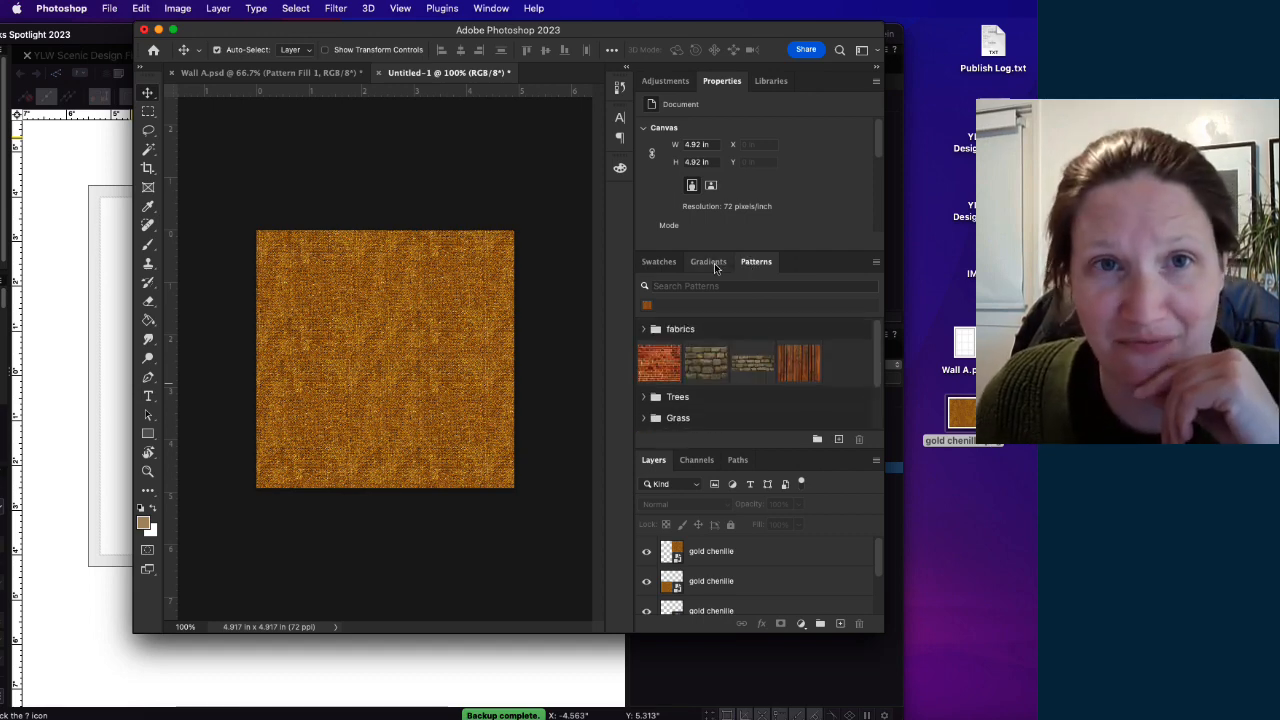
click(493, 8)
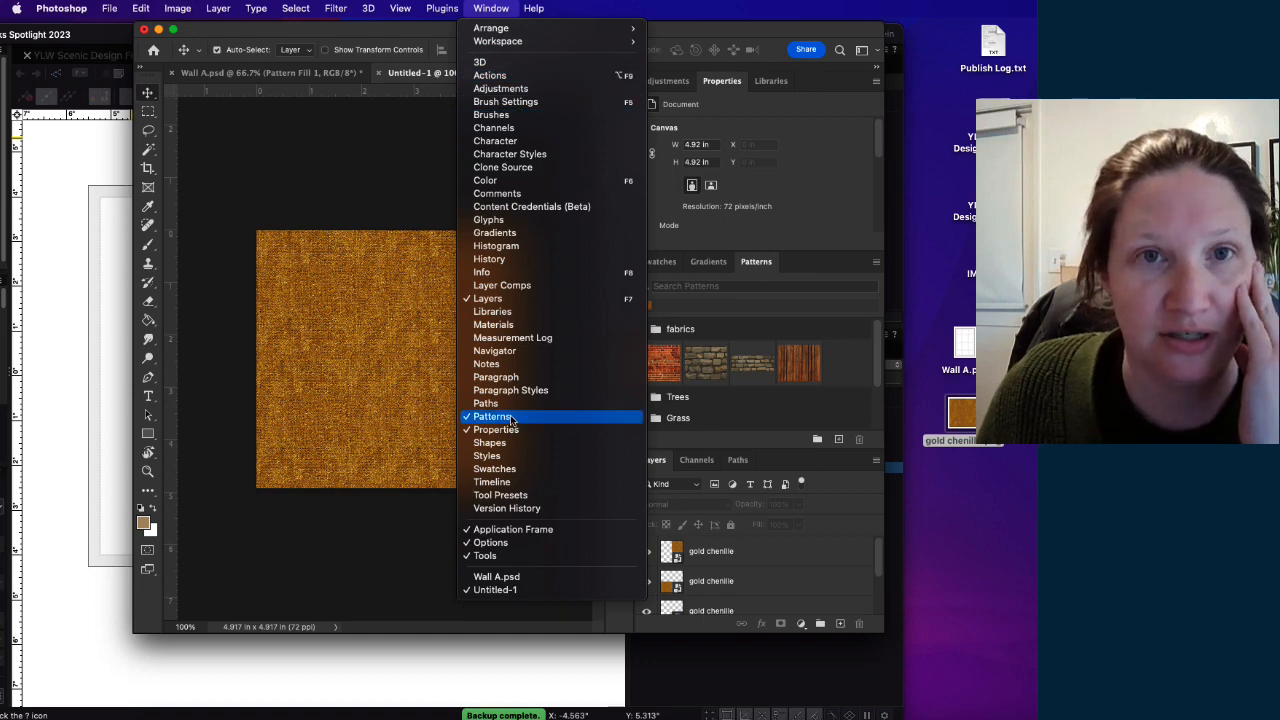
click(503, 7)
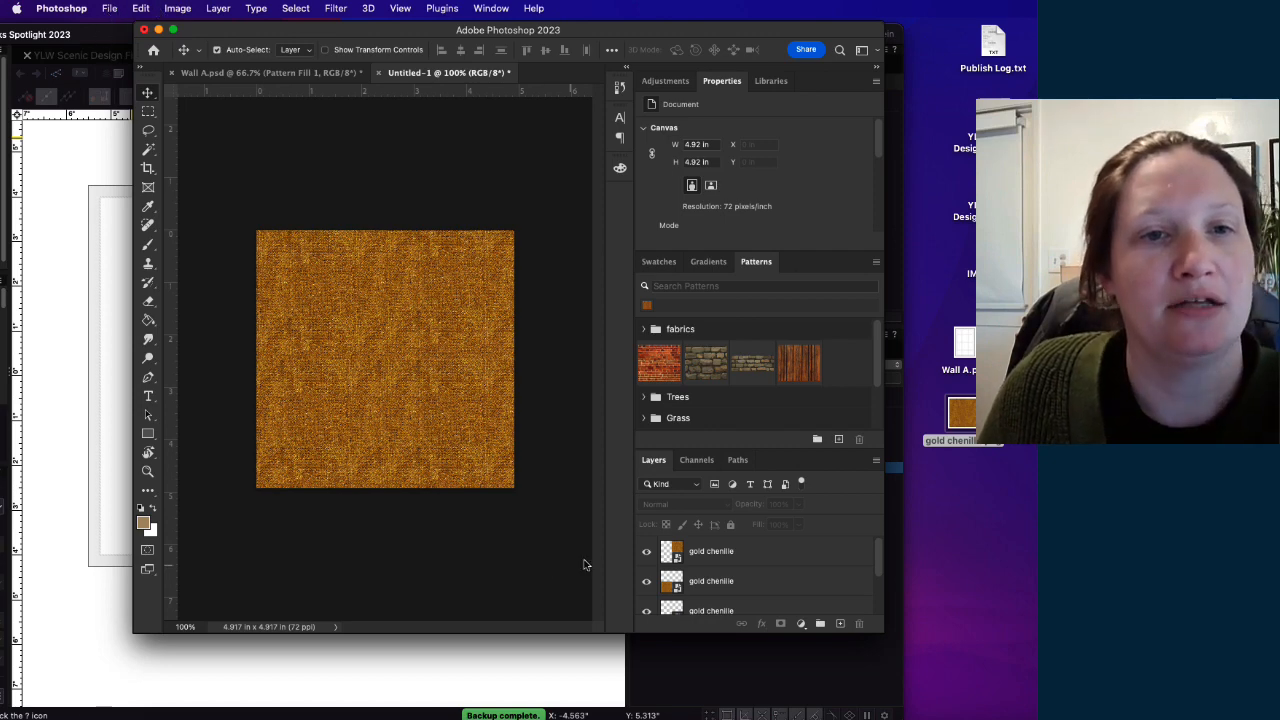
Step: Define a pattern from the cropped chenille canvas and name it "Gold Chenille - smaller"
click(109, 9)
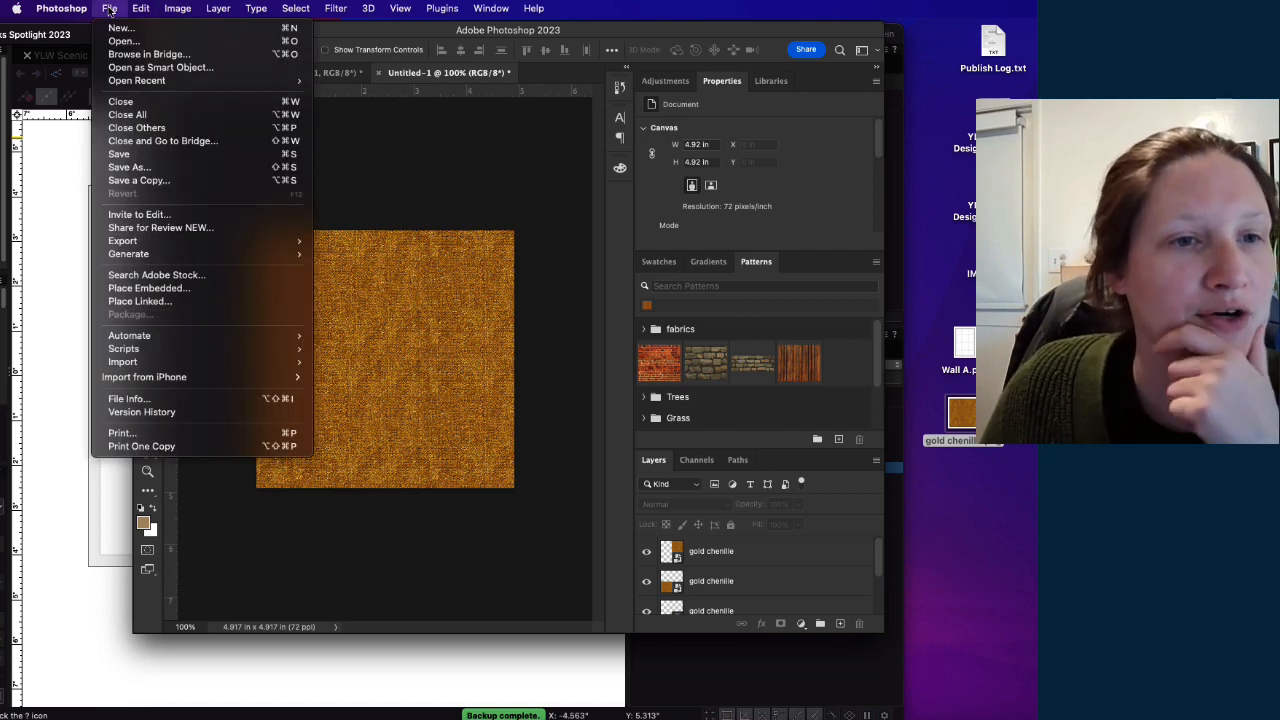
mouse_move(141, 9)
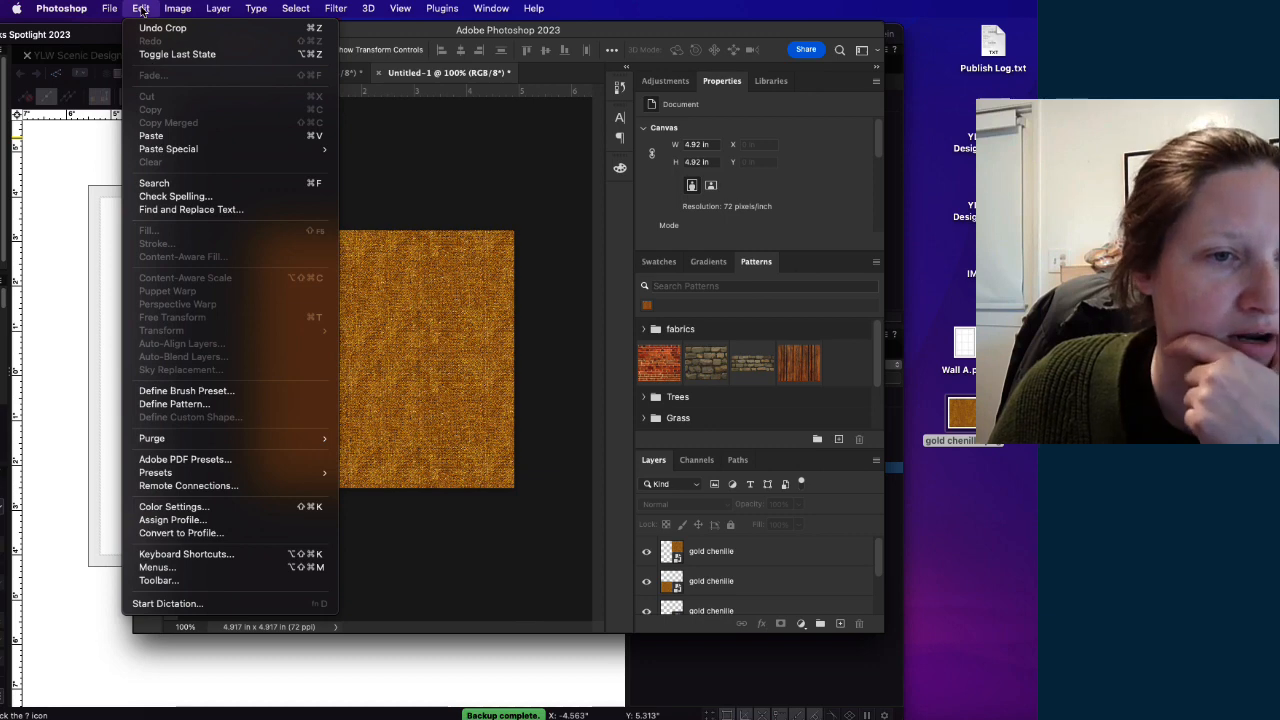
click(210, 405)
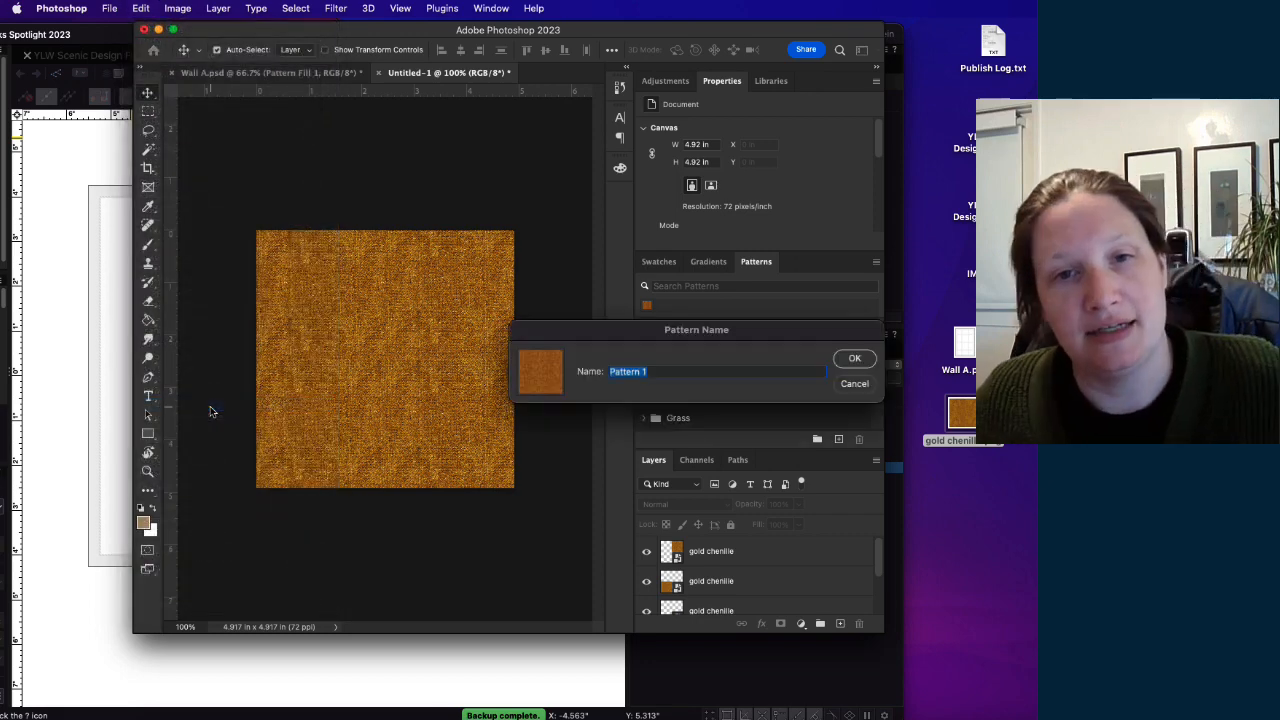
text(G)
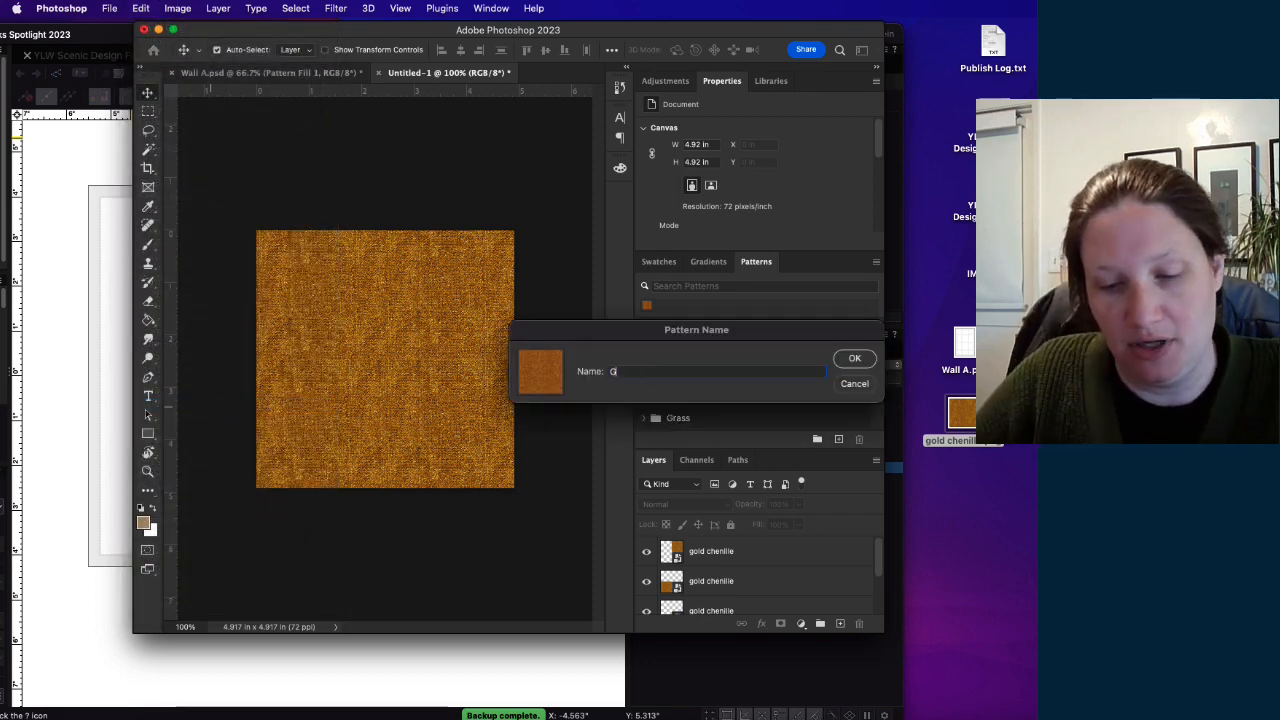
text(old Chen)
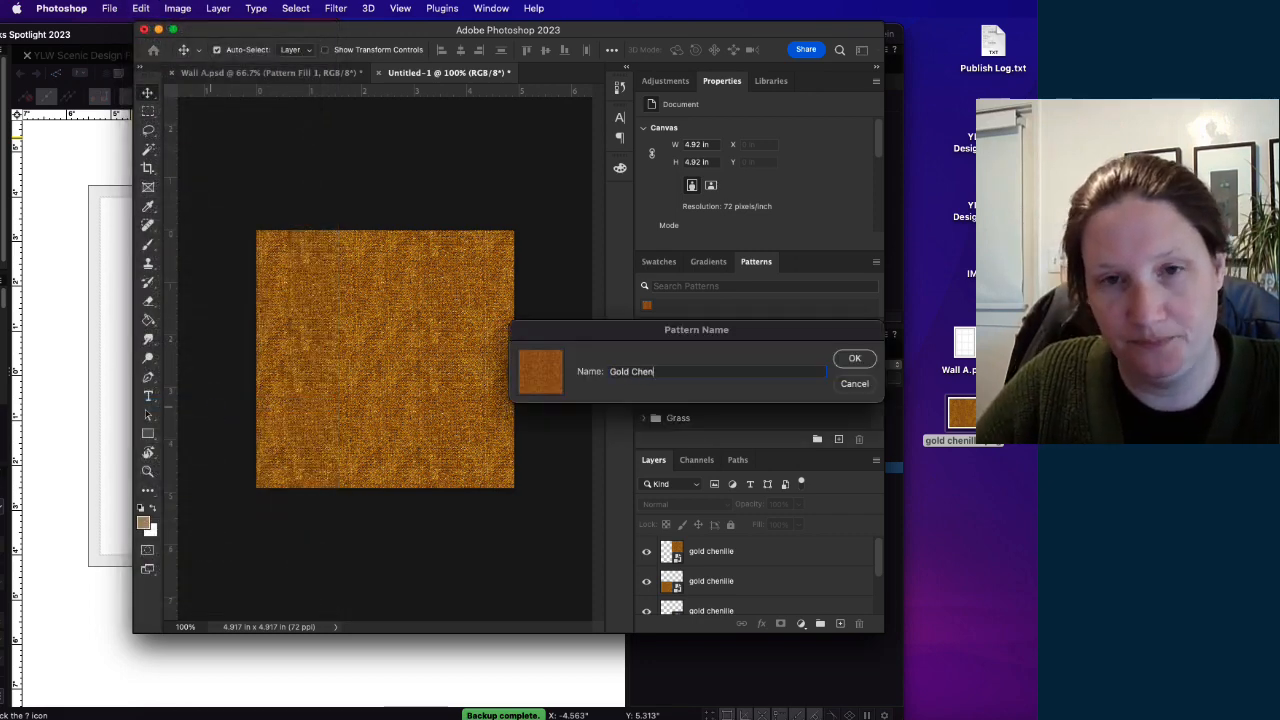
text(ille - smaller)
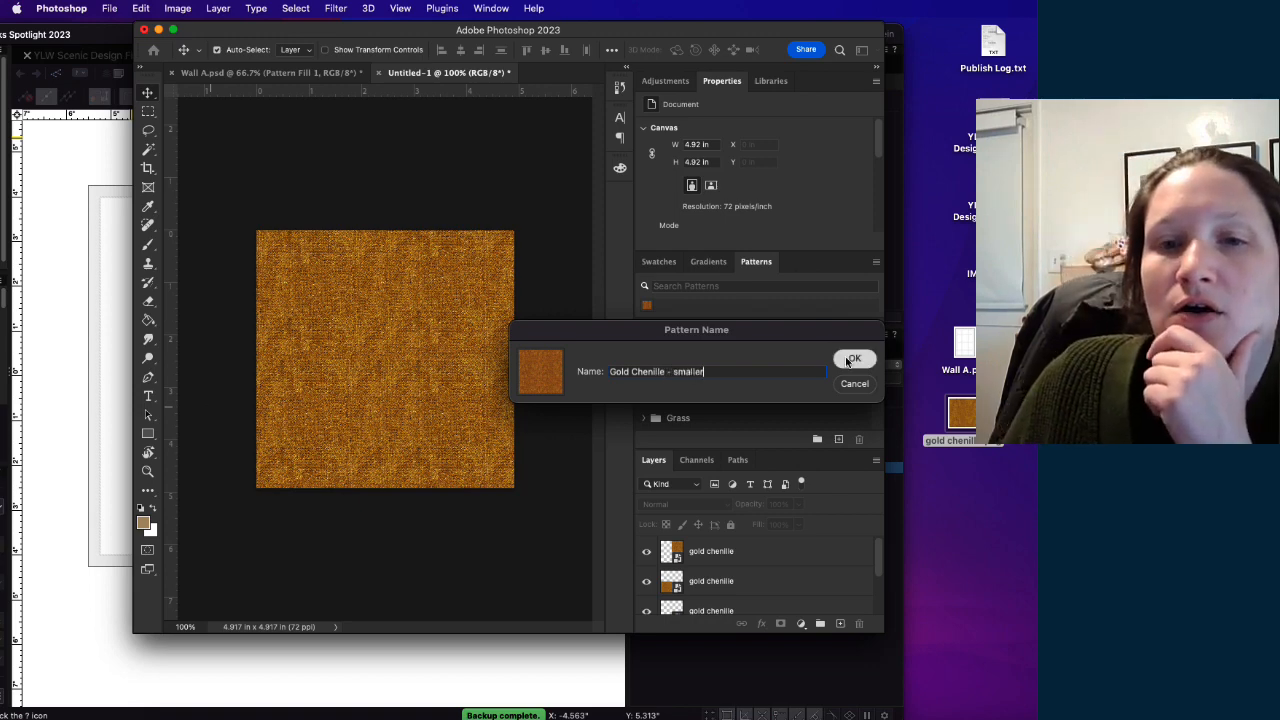
click(851, 359)
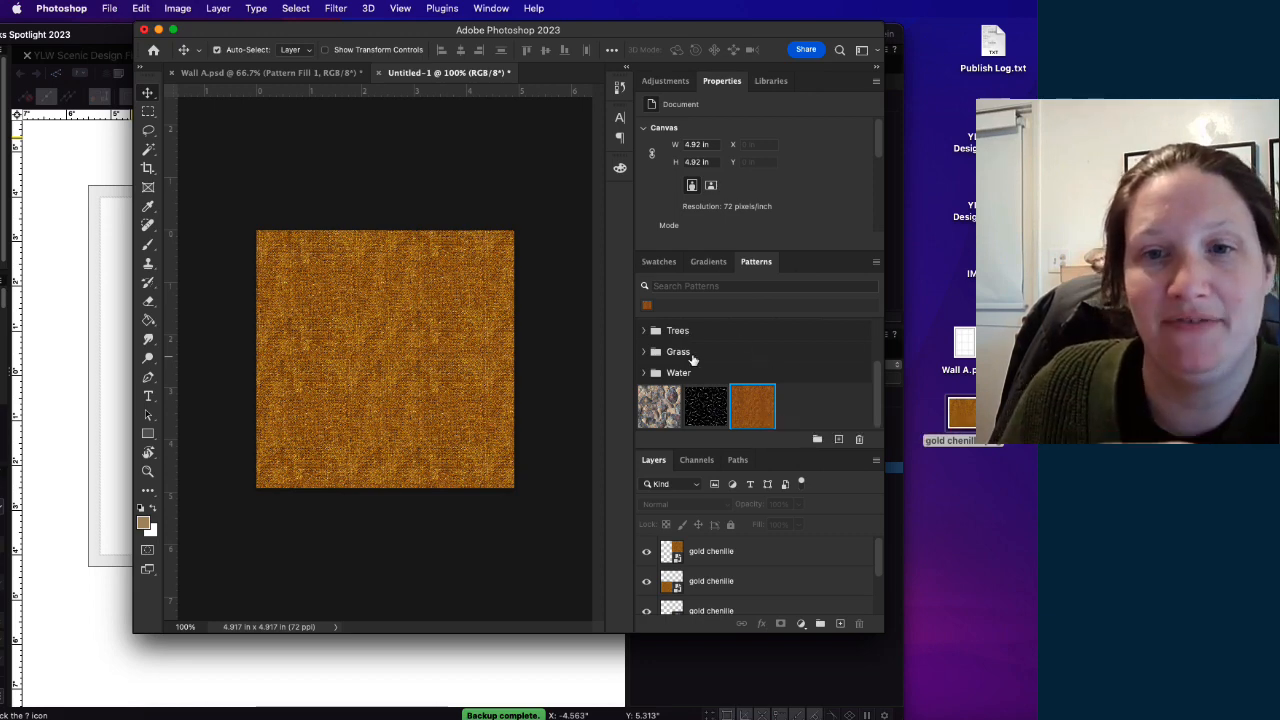
Step: In Wall A.psd, try the black and stone patterns on Pattern Fill 1 and settle on the newly defined smaller gold chenille pattern
click(240, 73)
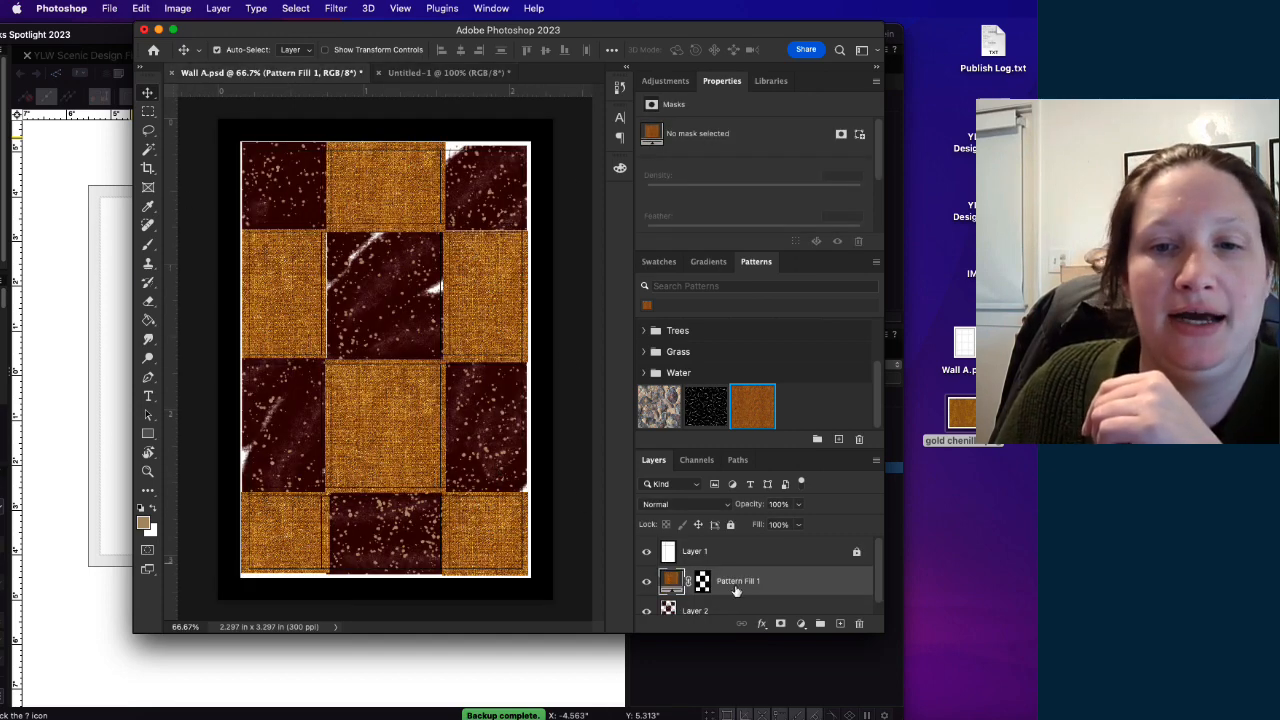
click(752, 408)
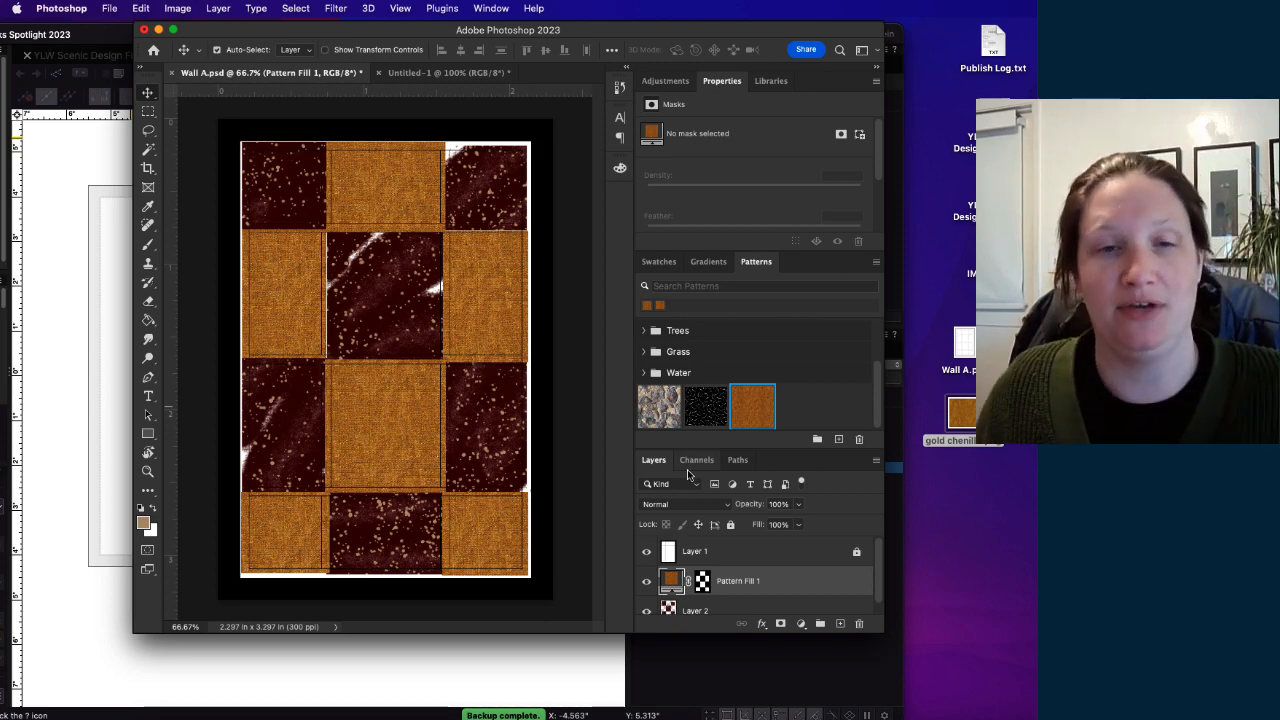
click(697, 405)
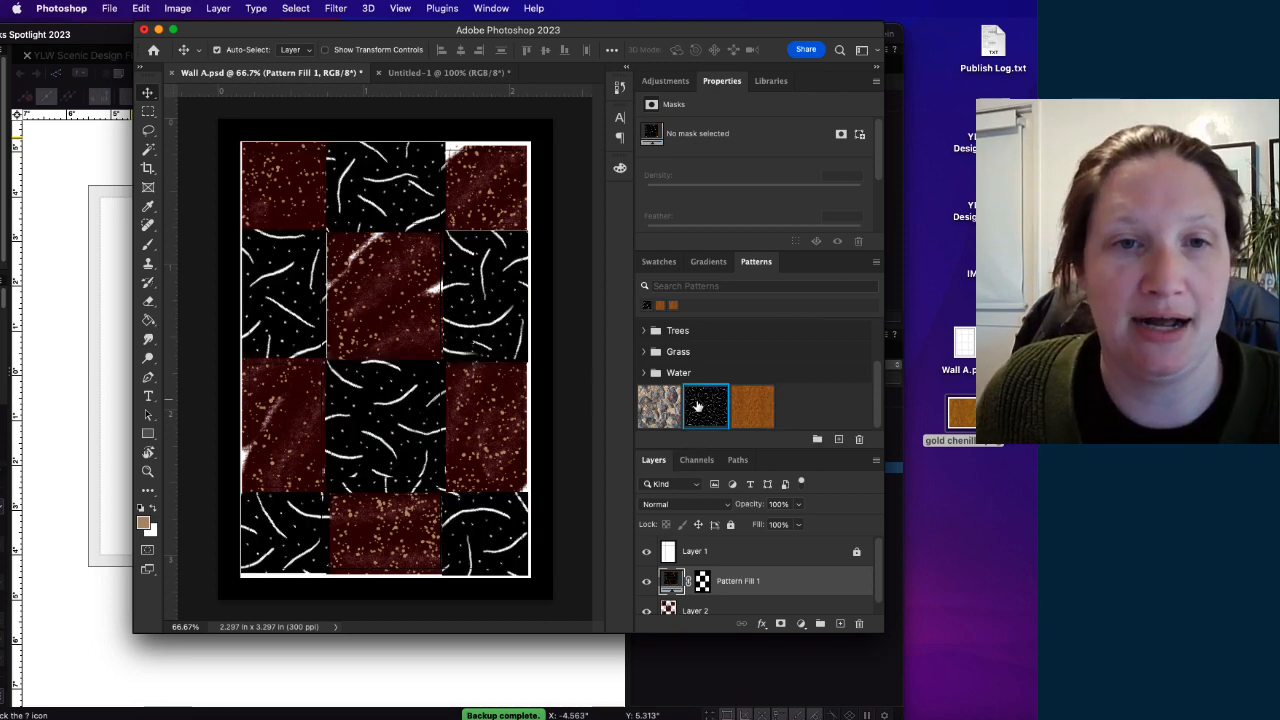
click(660, 402)
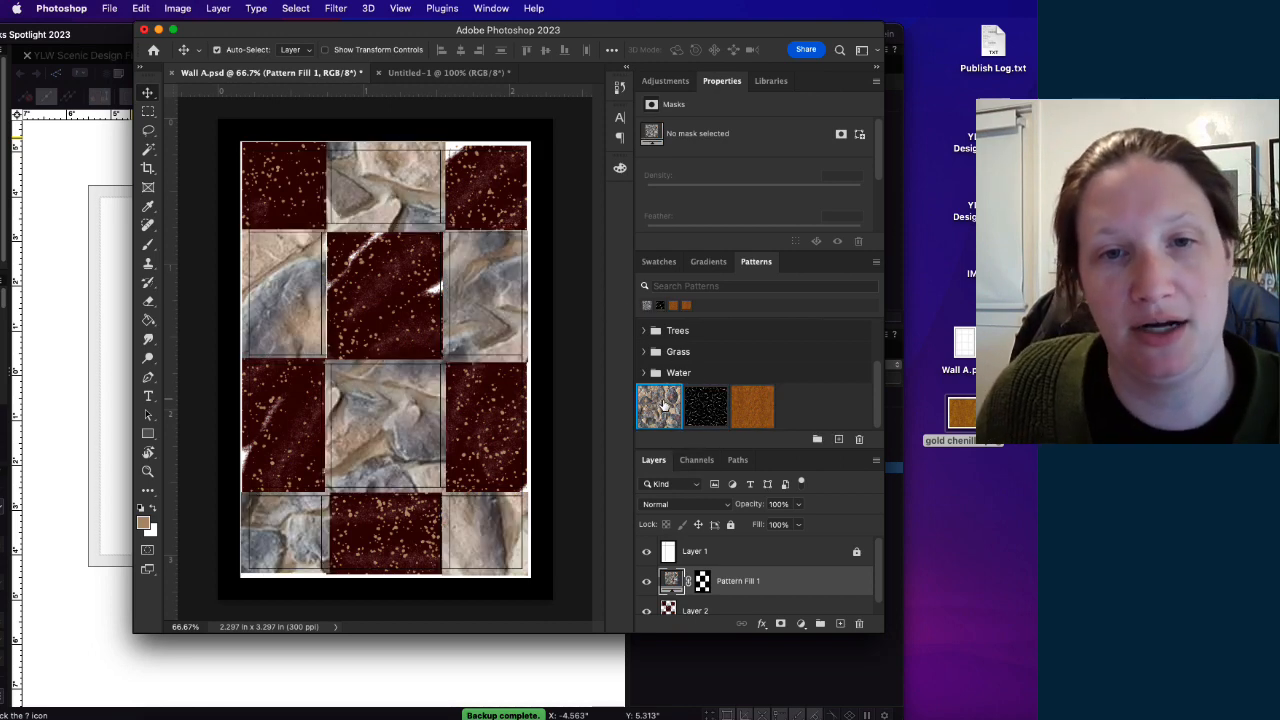
click(759, 408)
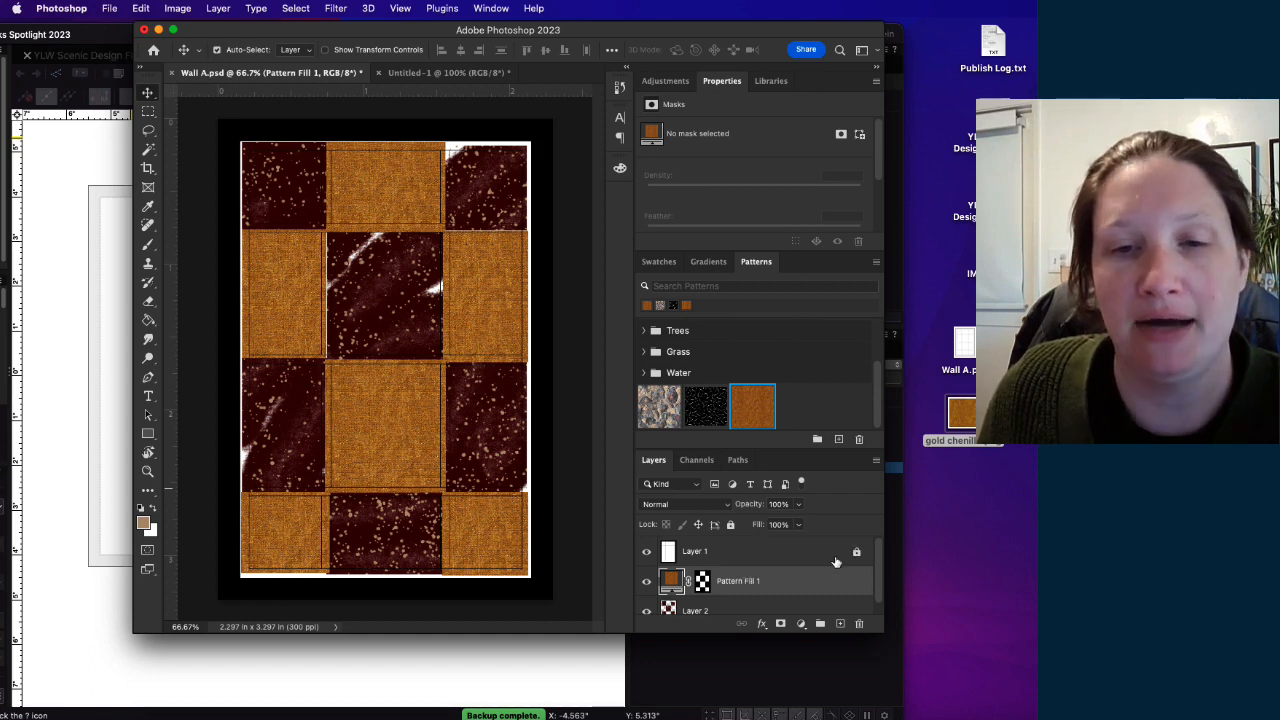
Step: Hide Layer 1 and quick-export the checkerboard artwork as PNG to the Desktop, named "Wall A texture.png"
click(646, 552)
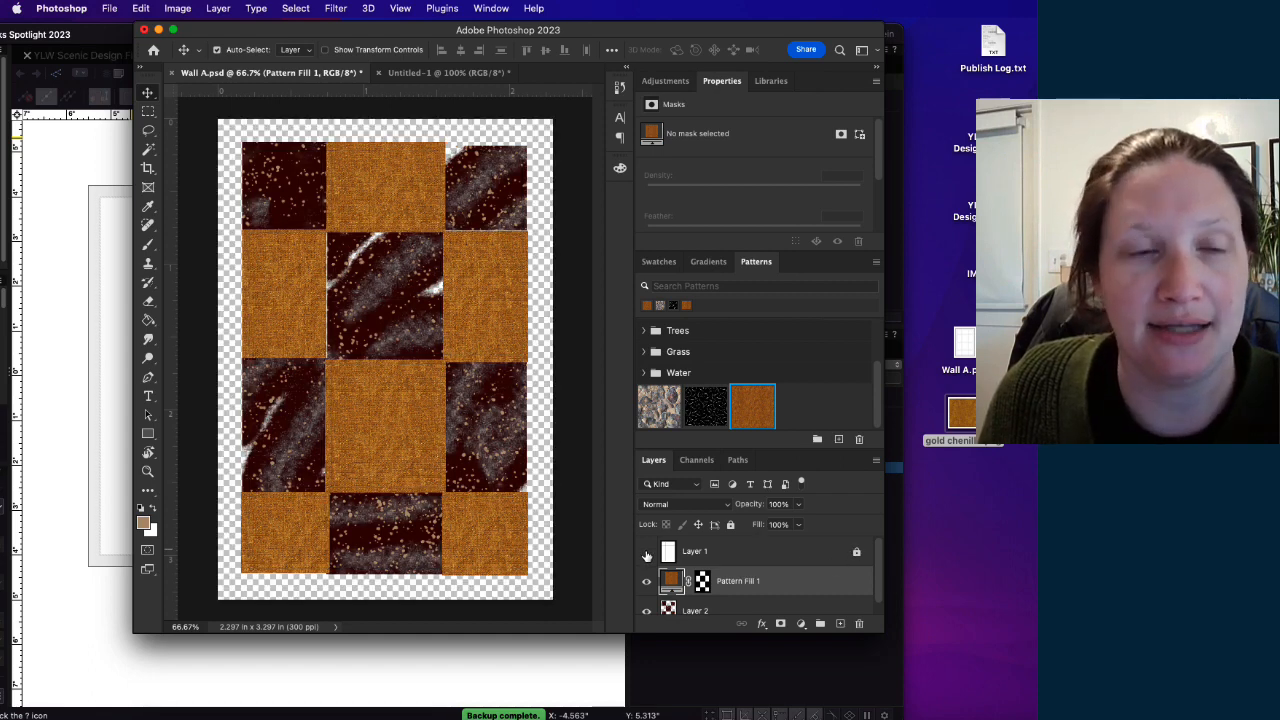
scroll(734, 552, down, 1)
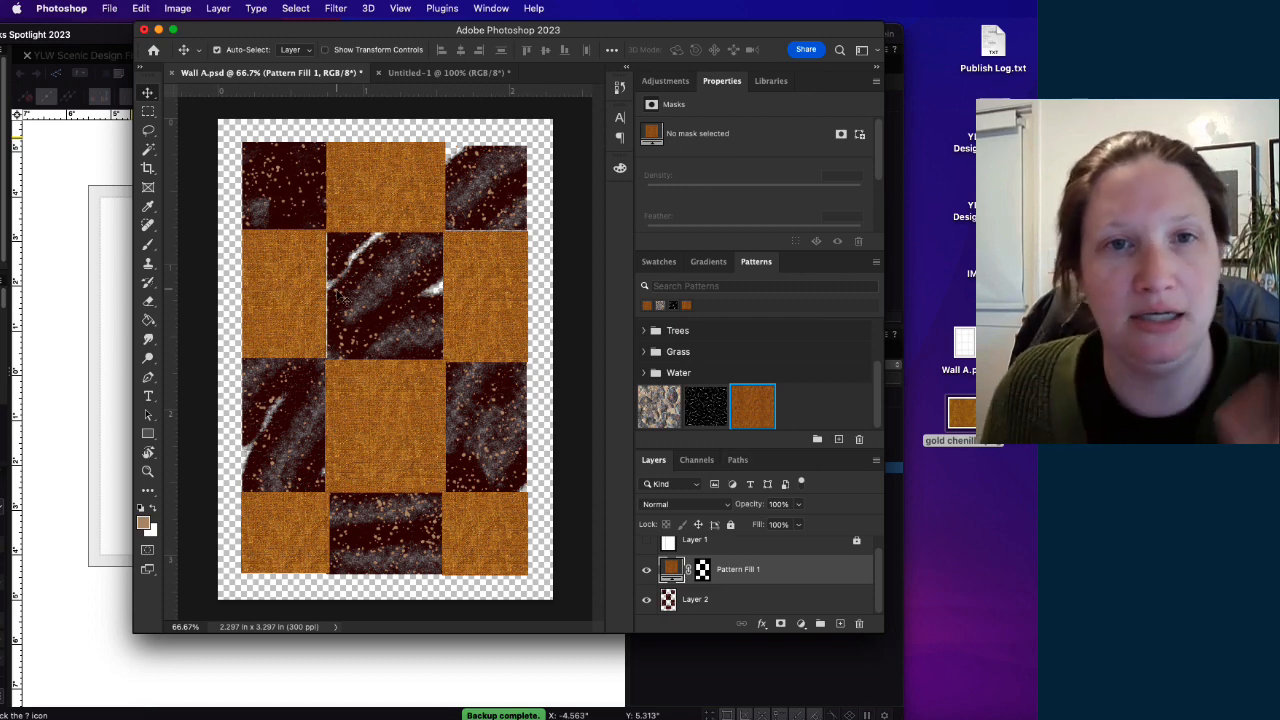
click(110, 9)
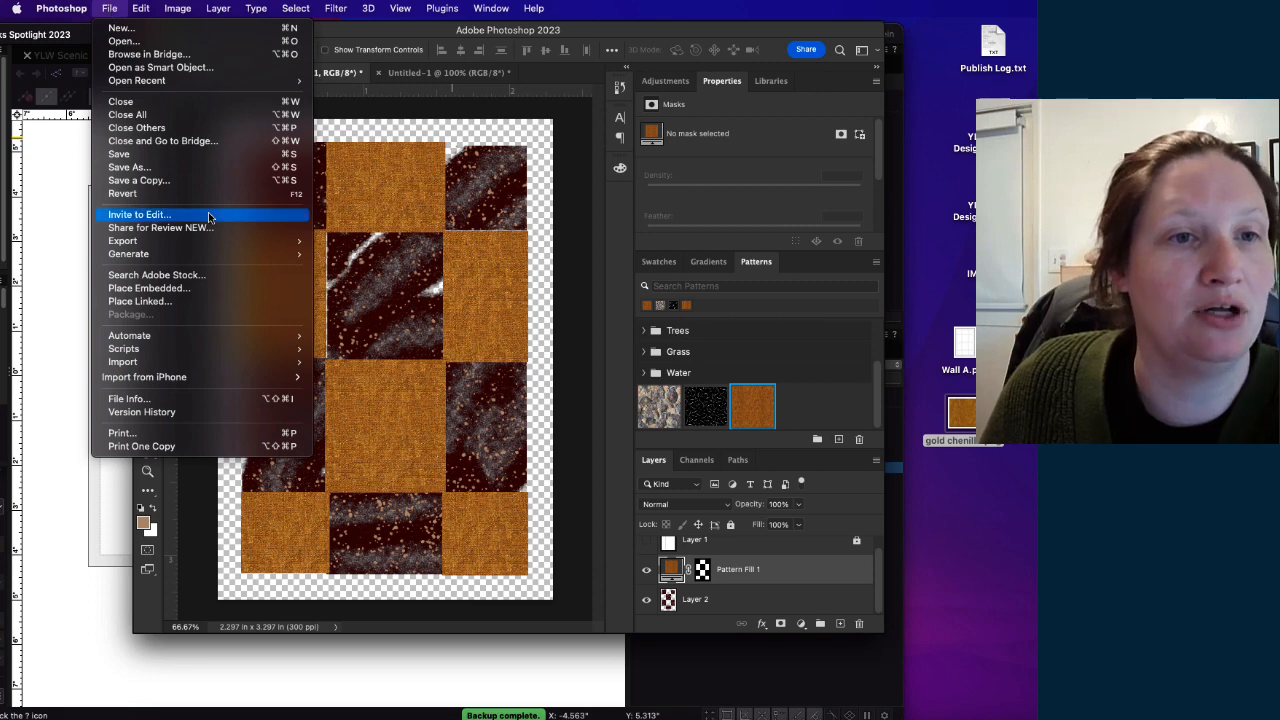
mouse_move(227, 242)
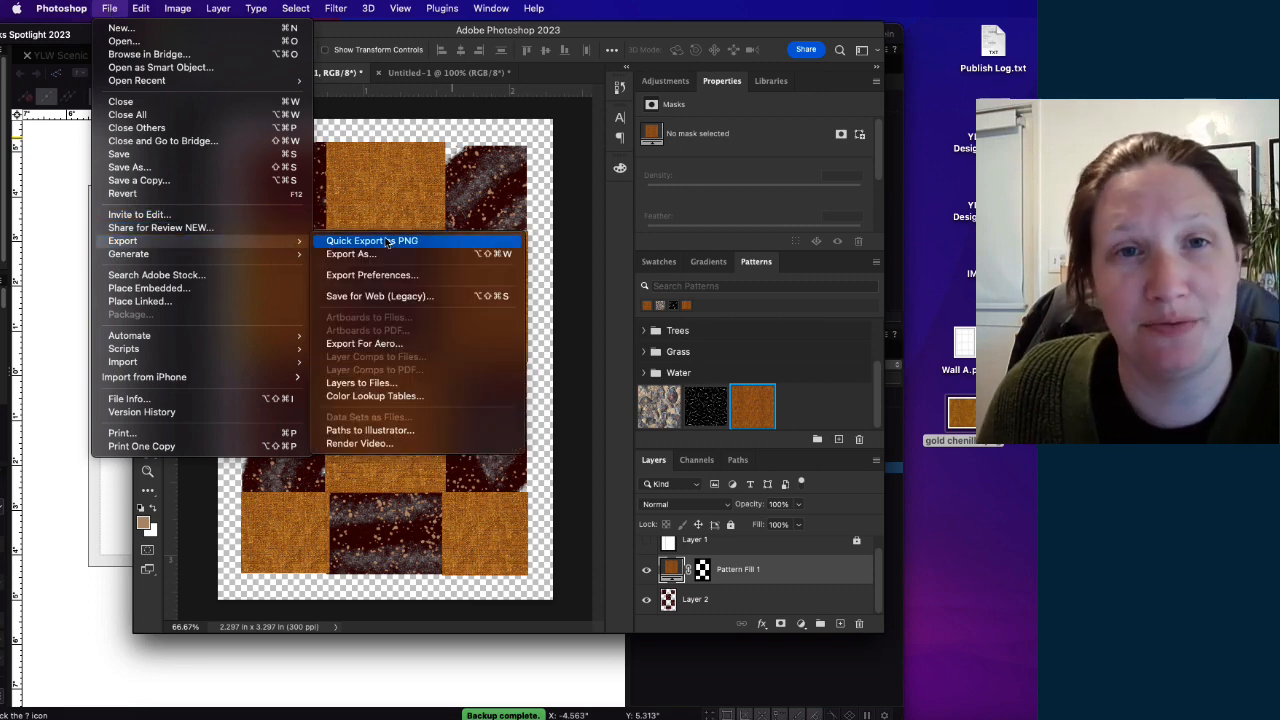
click(387, 242)
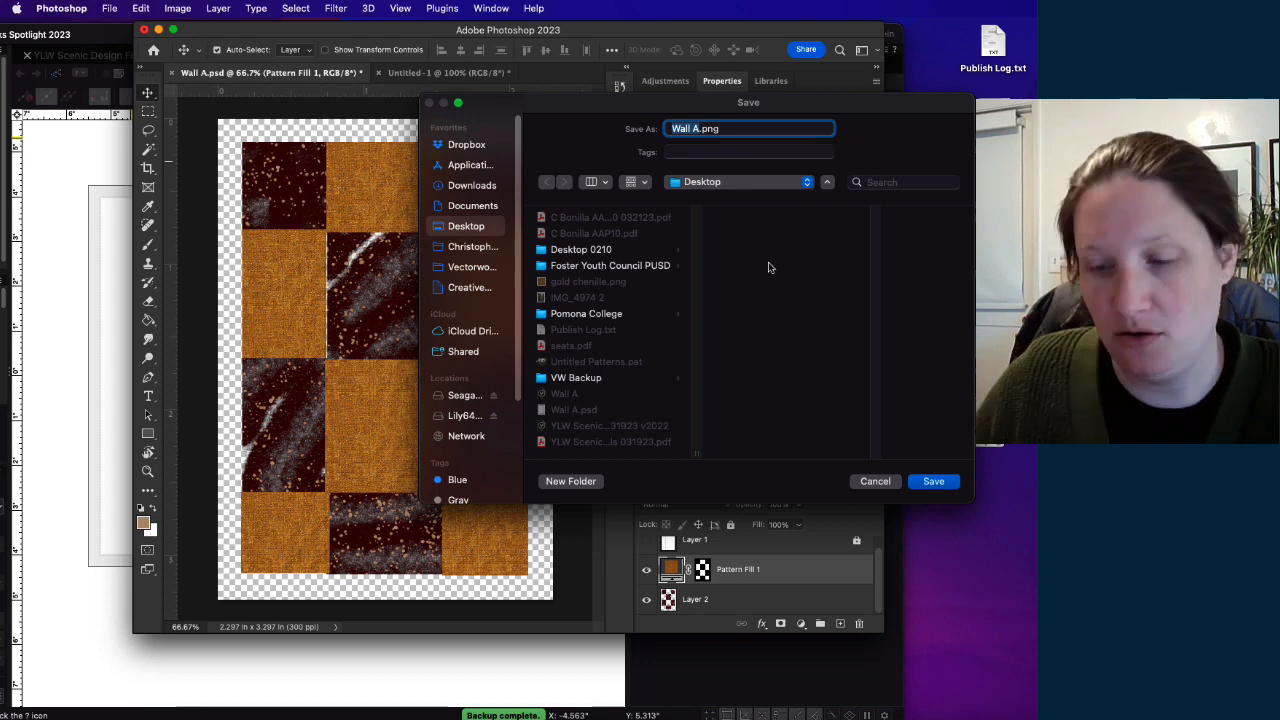
key(Right)
text(t)
text(exture)
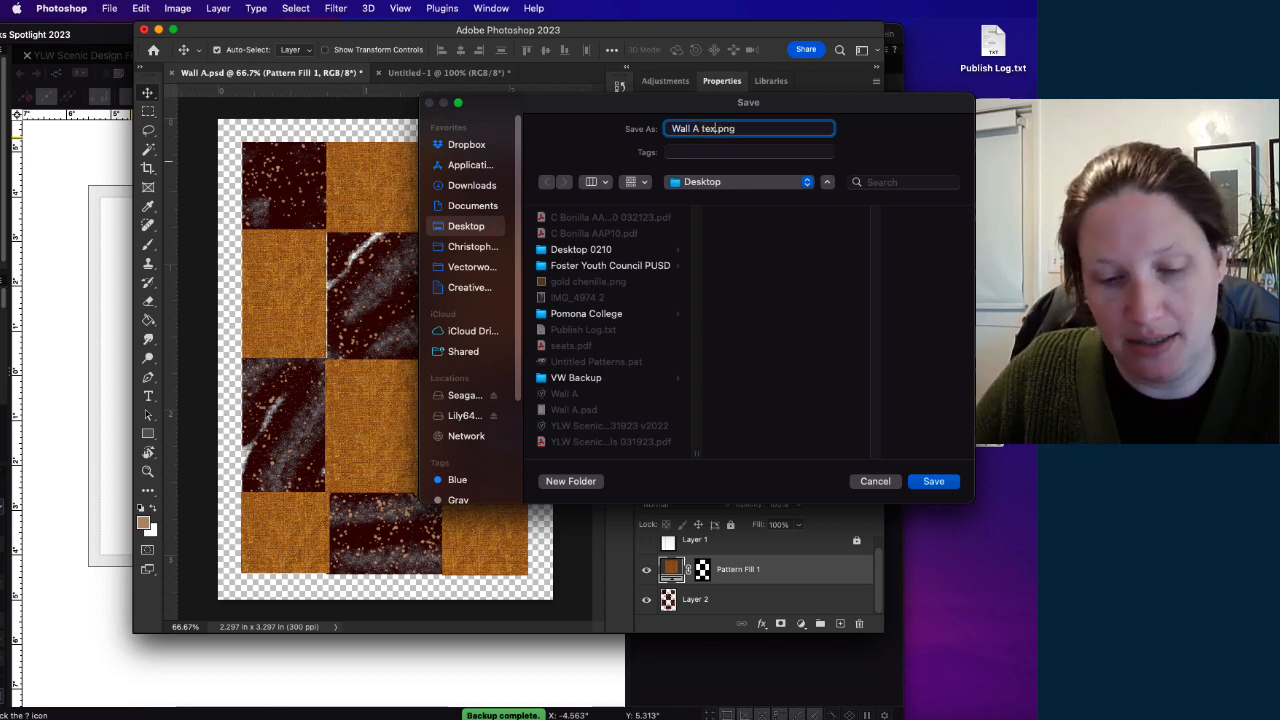
click(932, 481)
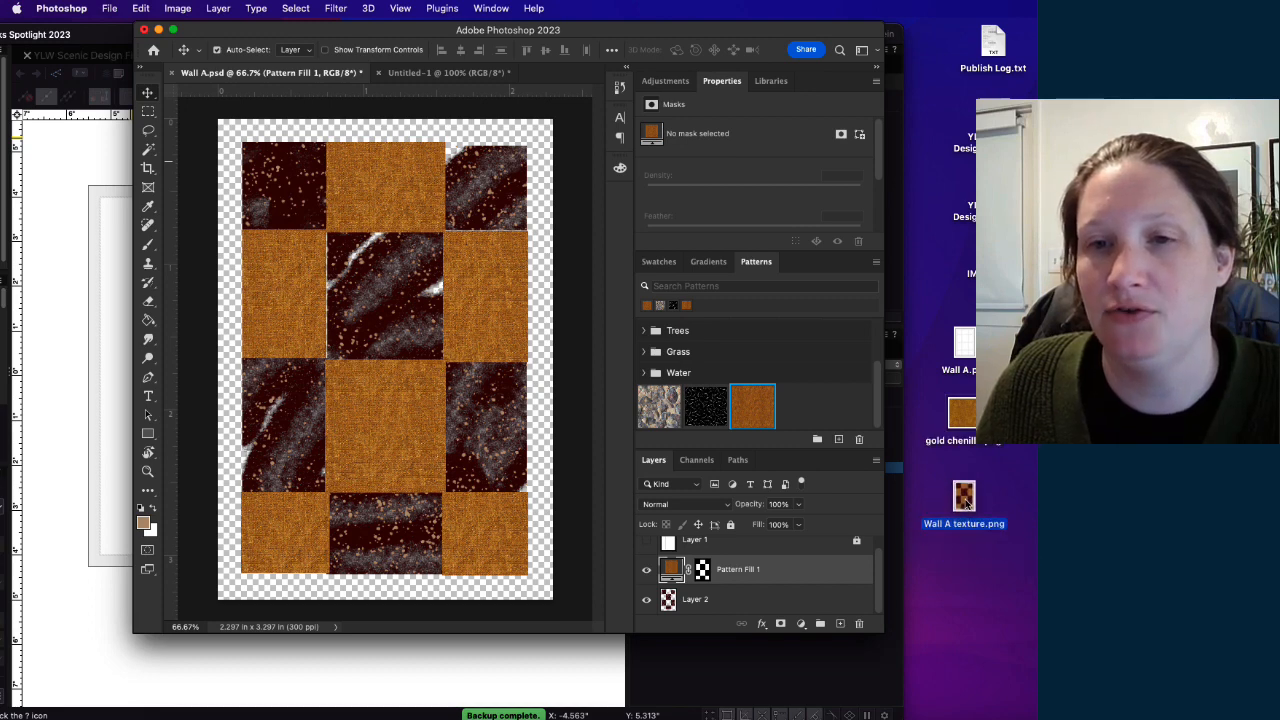
Step: Minimize Photoshop and switch to the Wall A.vwx drawing in Vectorworks, shifting its window so the tool palettes are in view
click(962, 283)
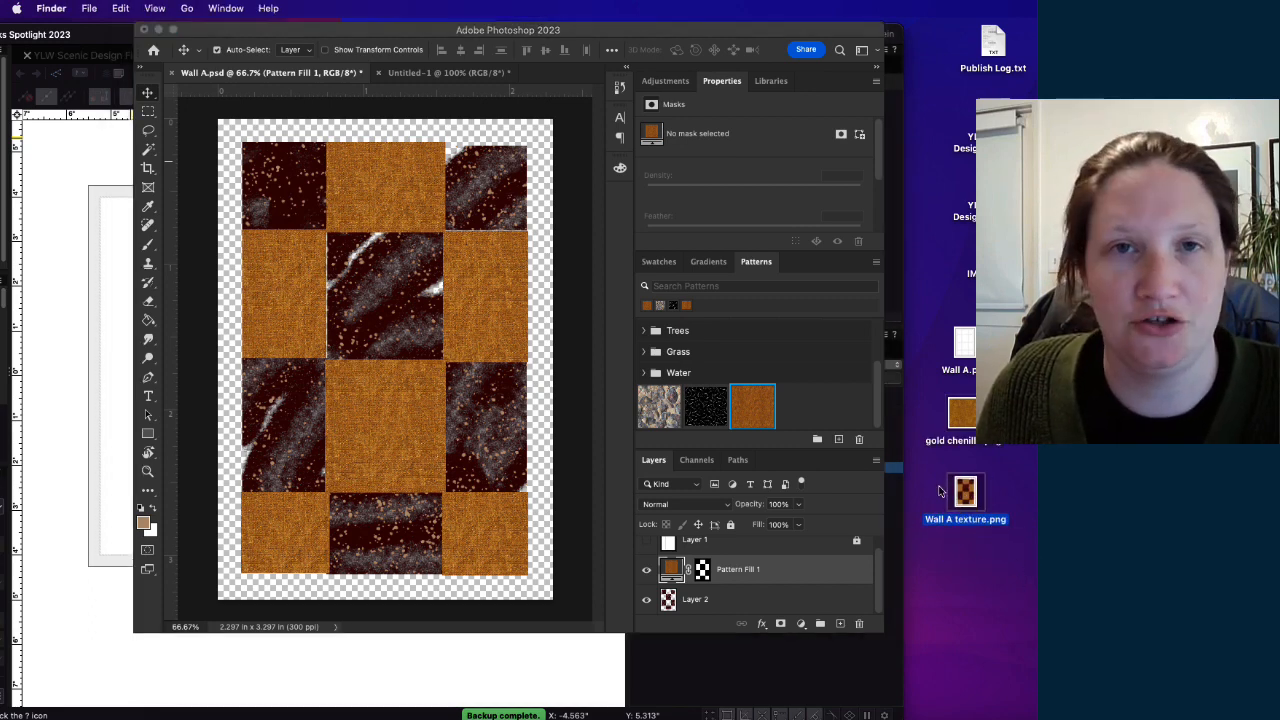
click(157, 31)
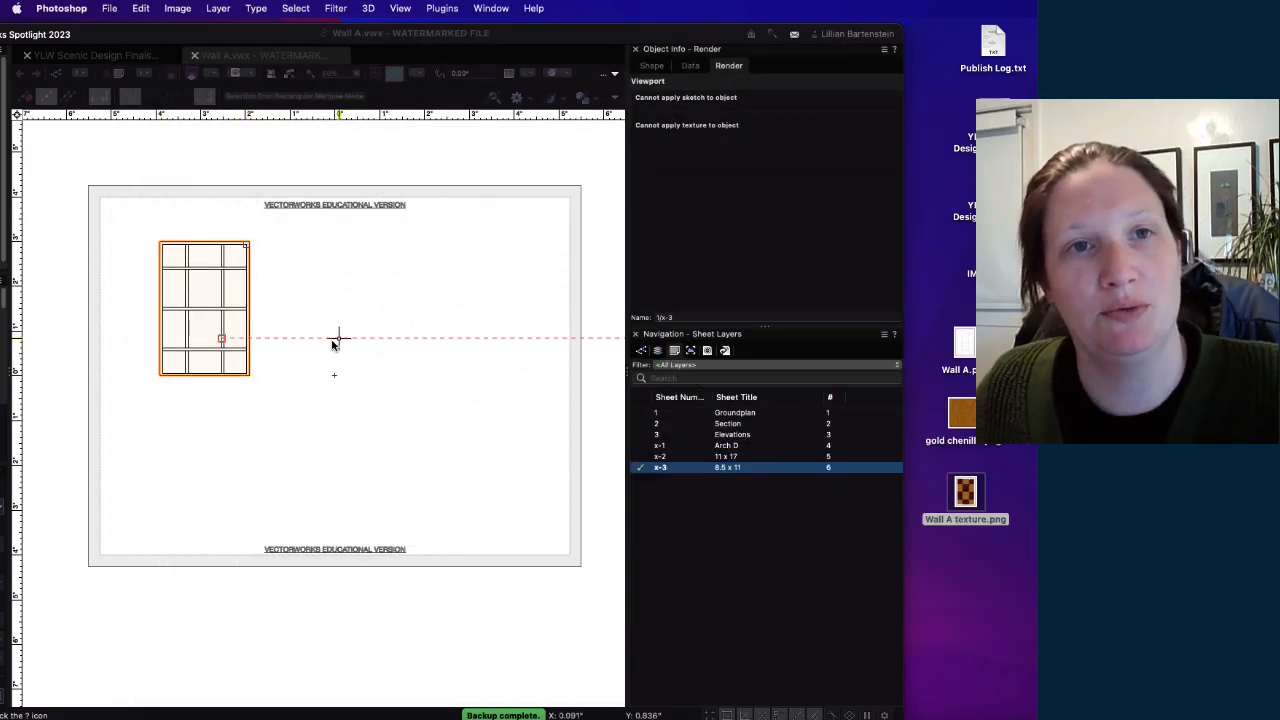
click(219, 40)
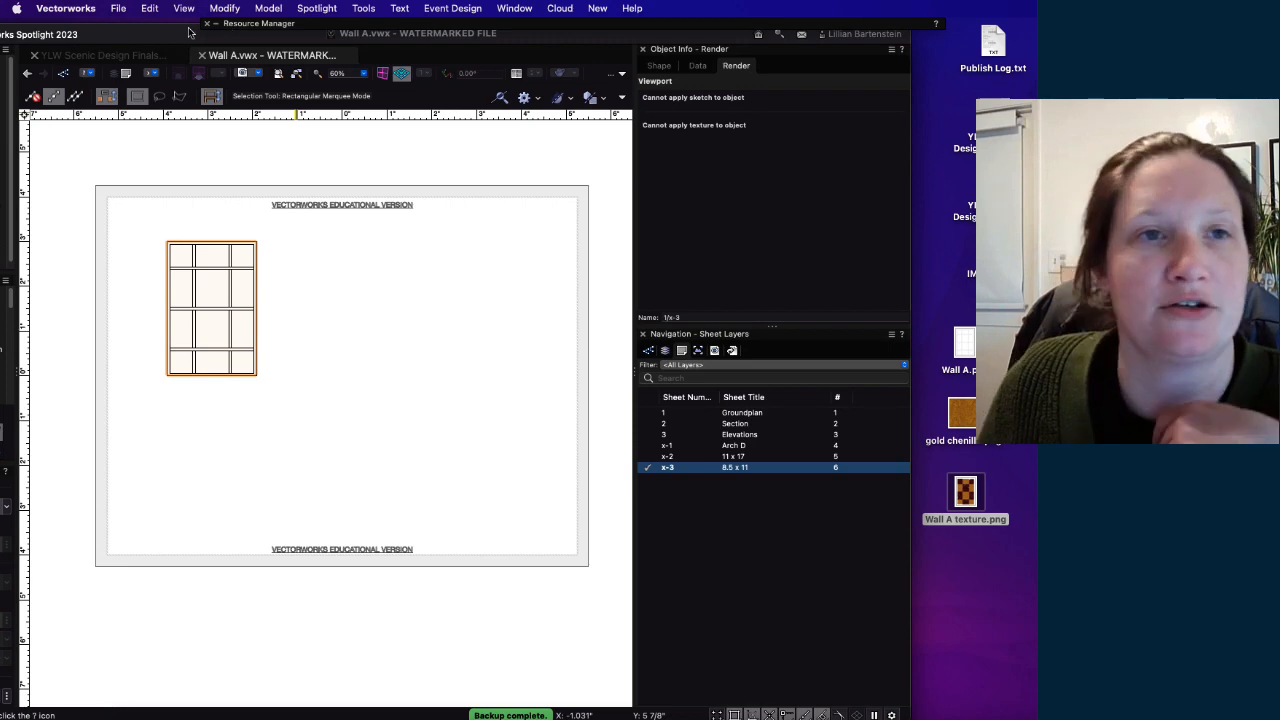
drag(168, 38, 244, 38)
Step: Create a new Renderworks Texture in the Wall A.vwx resources and name it "Wall A txt"
mouse_move(292, 26)
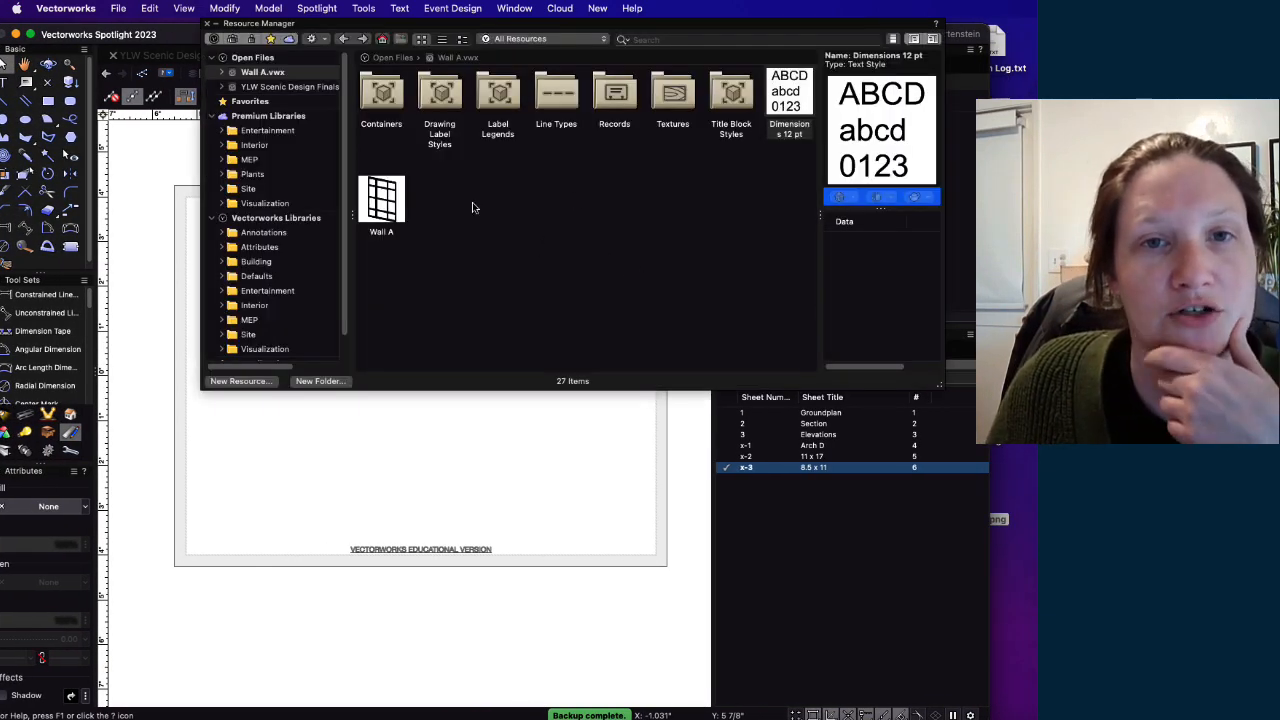
right_click(474, 208)
mouse_move(505, 257)
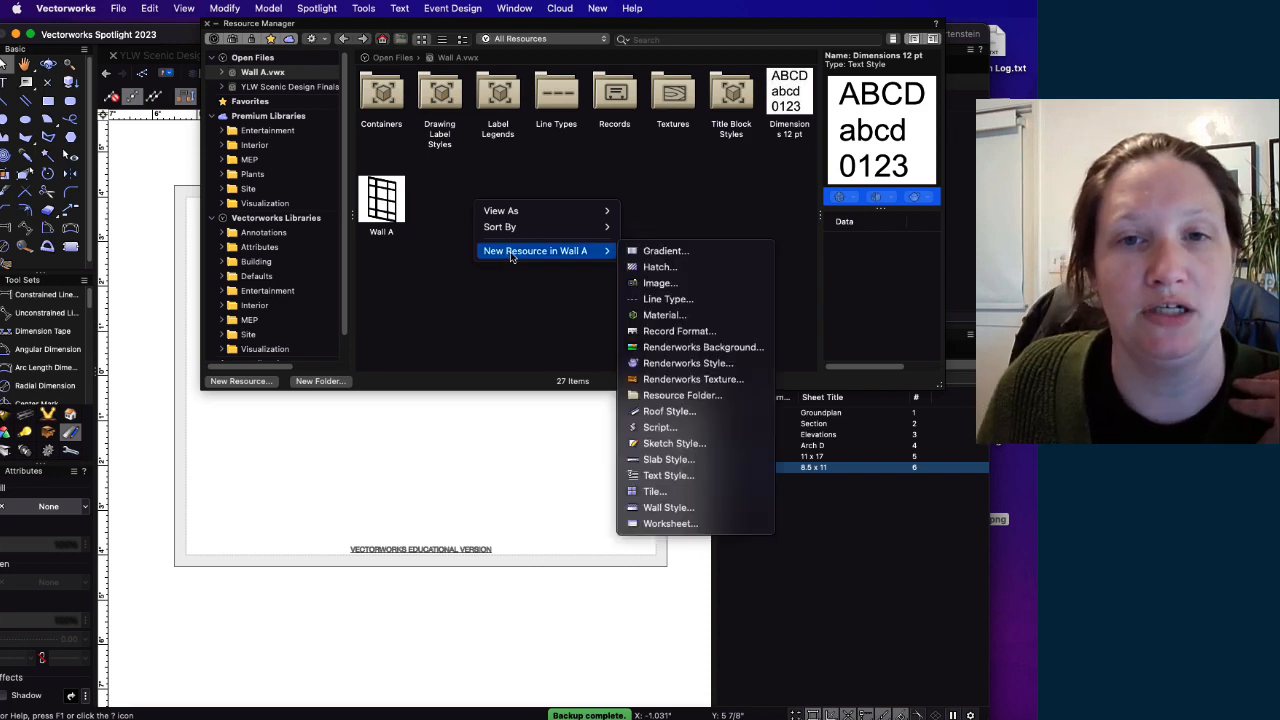
click(693, 380)
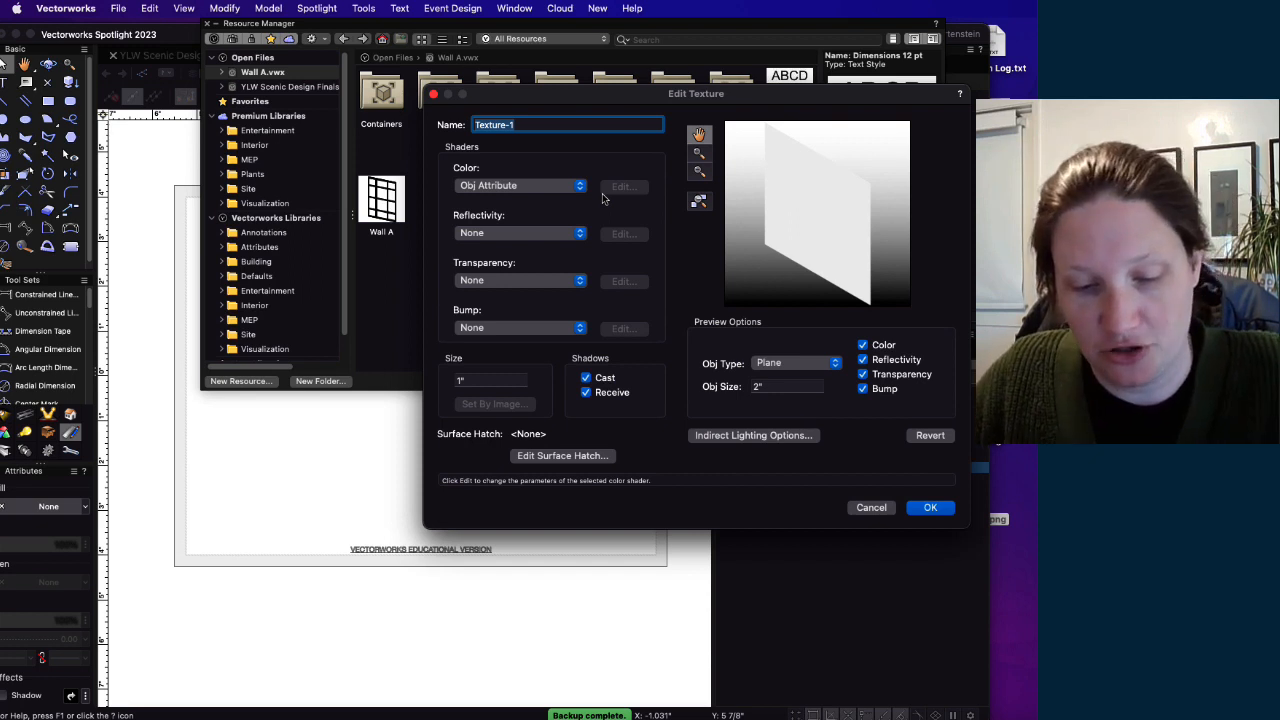
text(Wall)
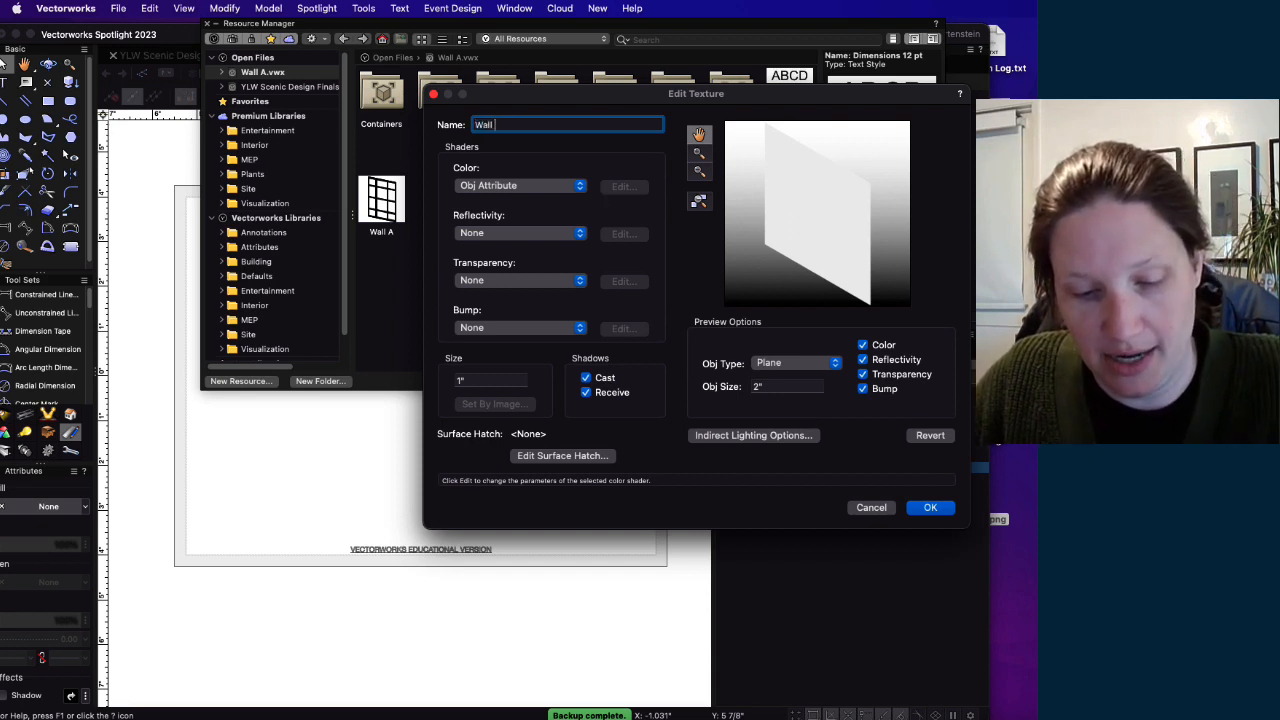
text( A txt)
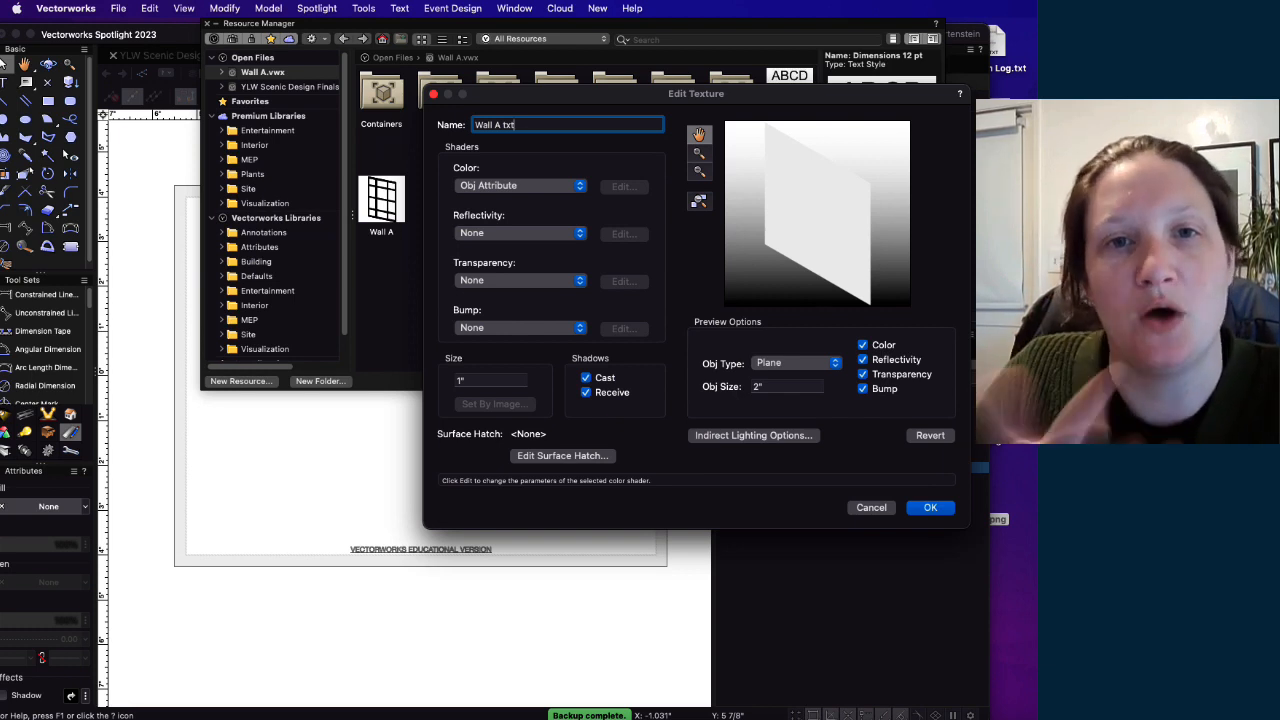
Step: Set the texture's color shader to an image using Wall A texture.png, keeping the default tiling and no filter color
click(545, 188)
click(528, 211)
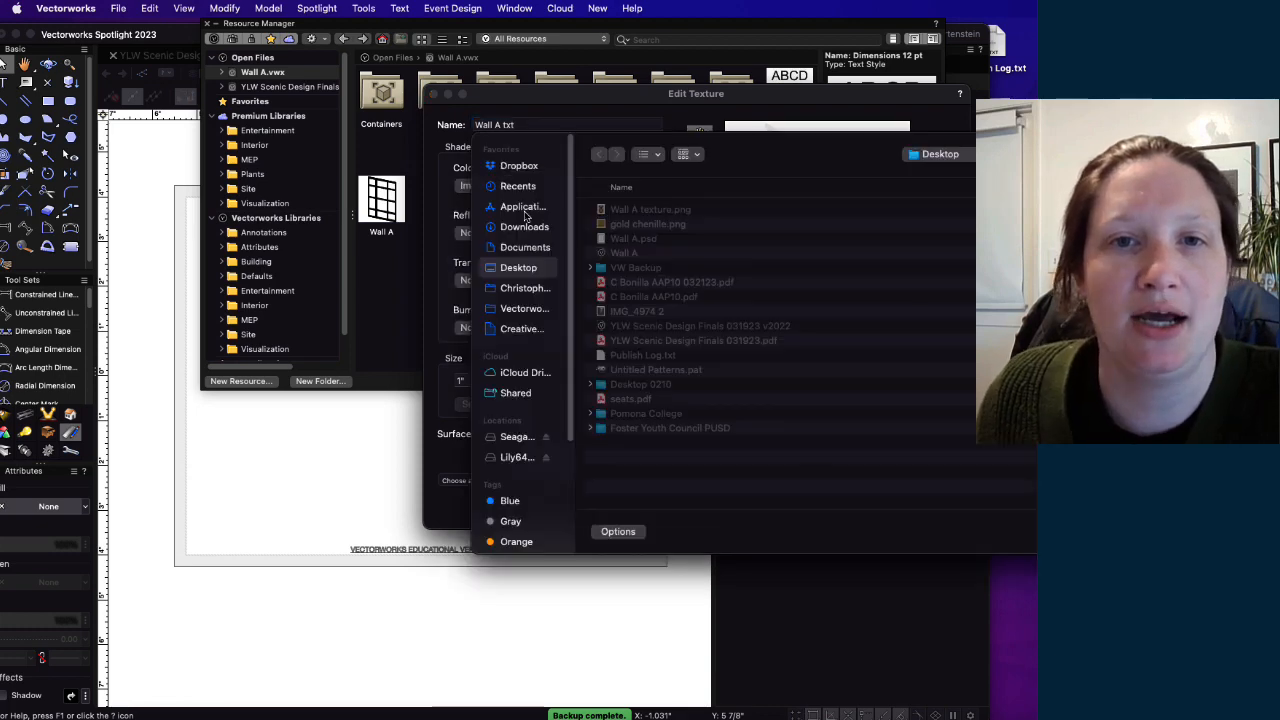
click(647, 212)
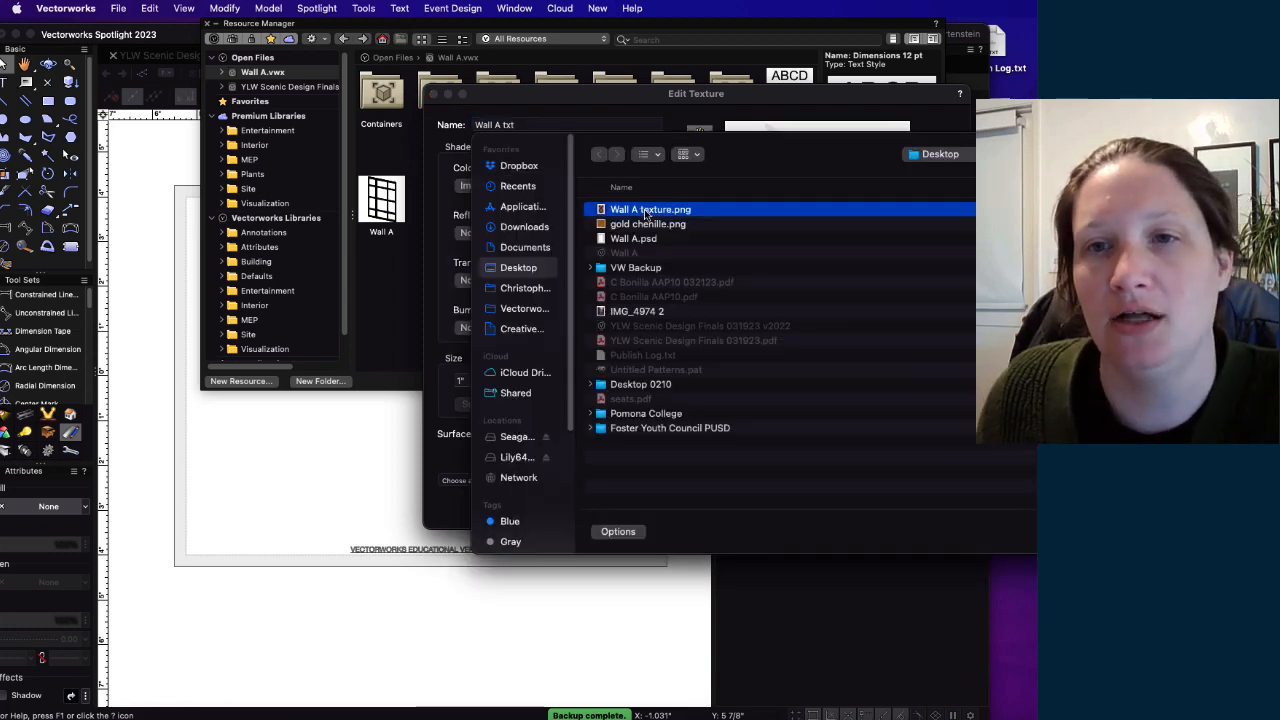
key(Return)
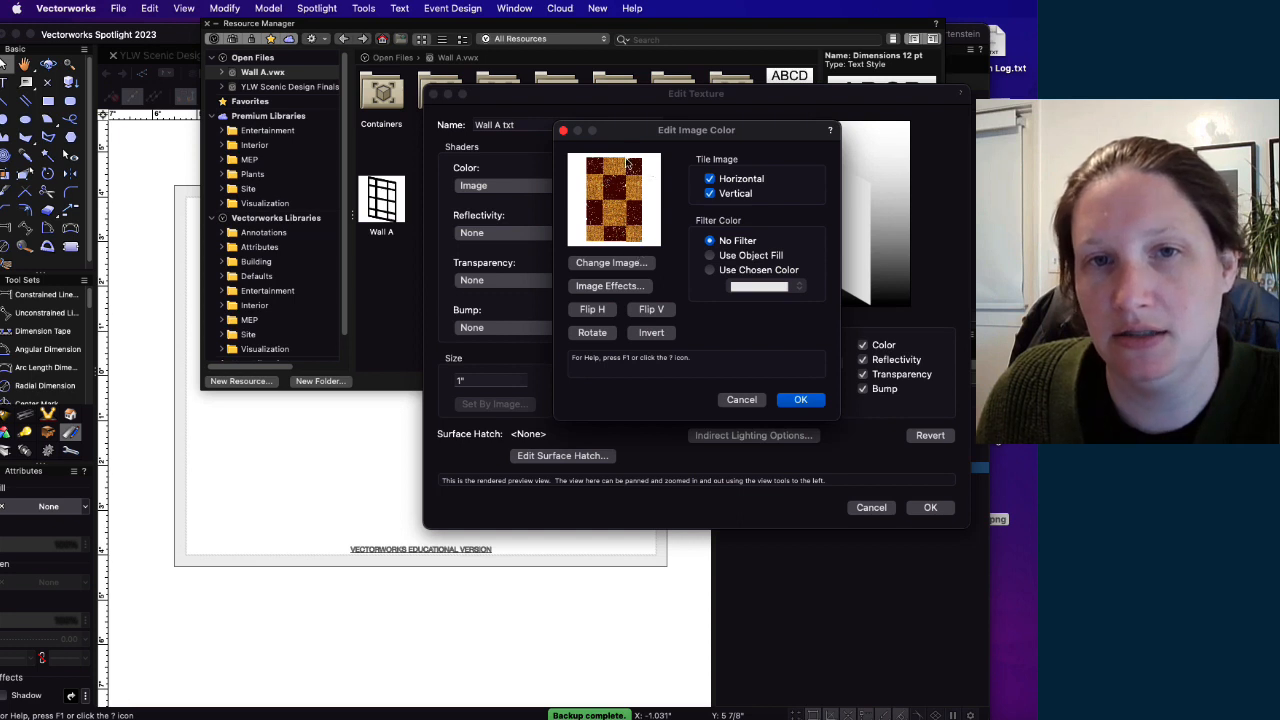
click(797, 400)
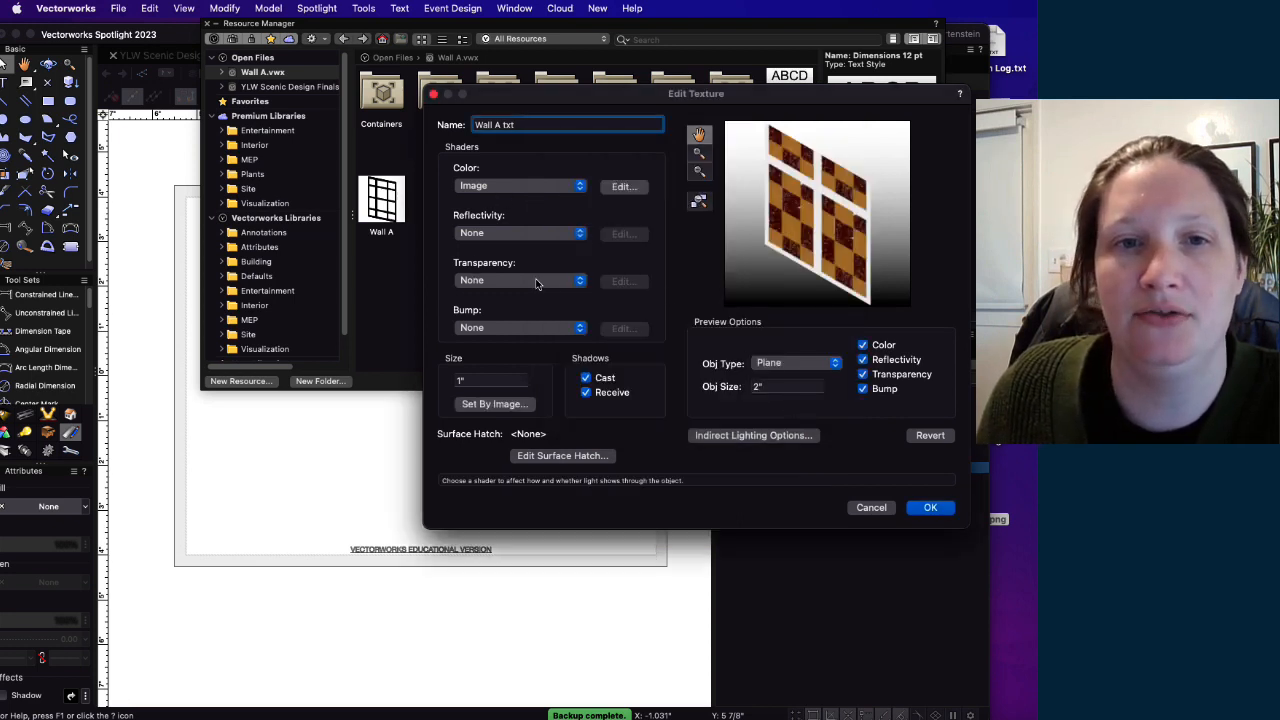
click(572, 281)
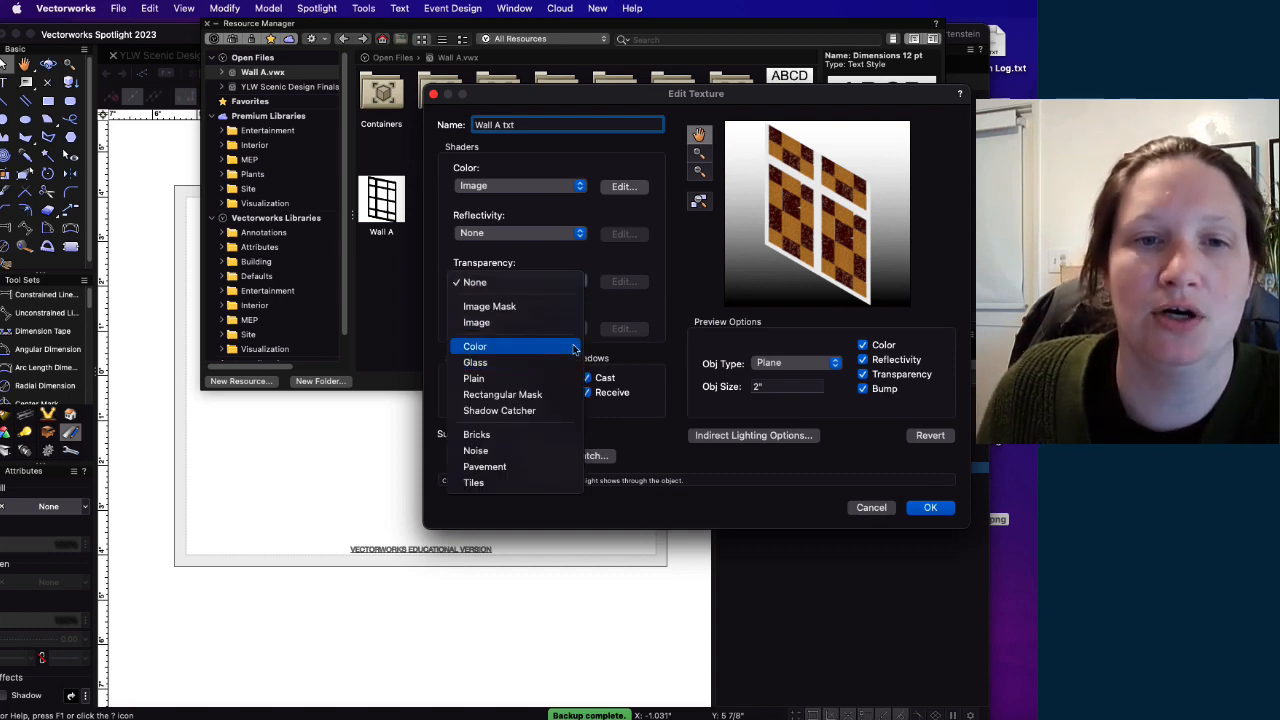
click(629, 270)
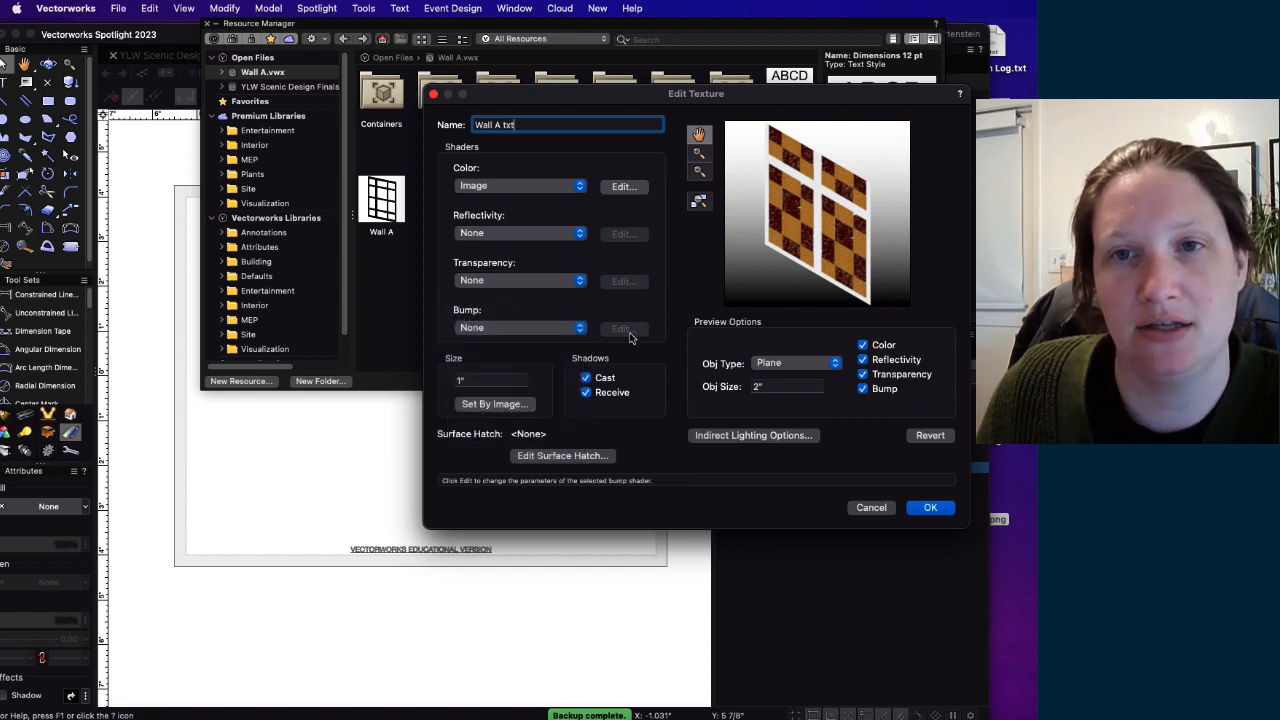
Step: Set the texture's image feature size to 8' and finish creating the Wall A txt texture
click(486, 406)
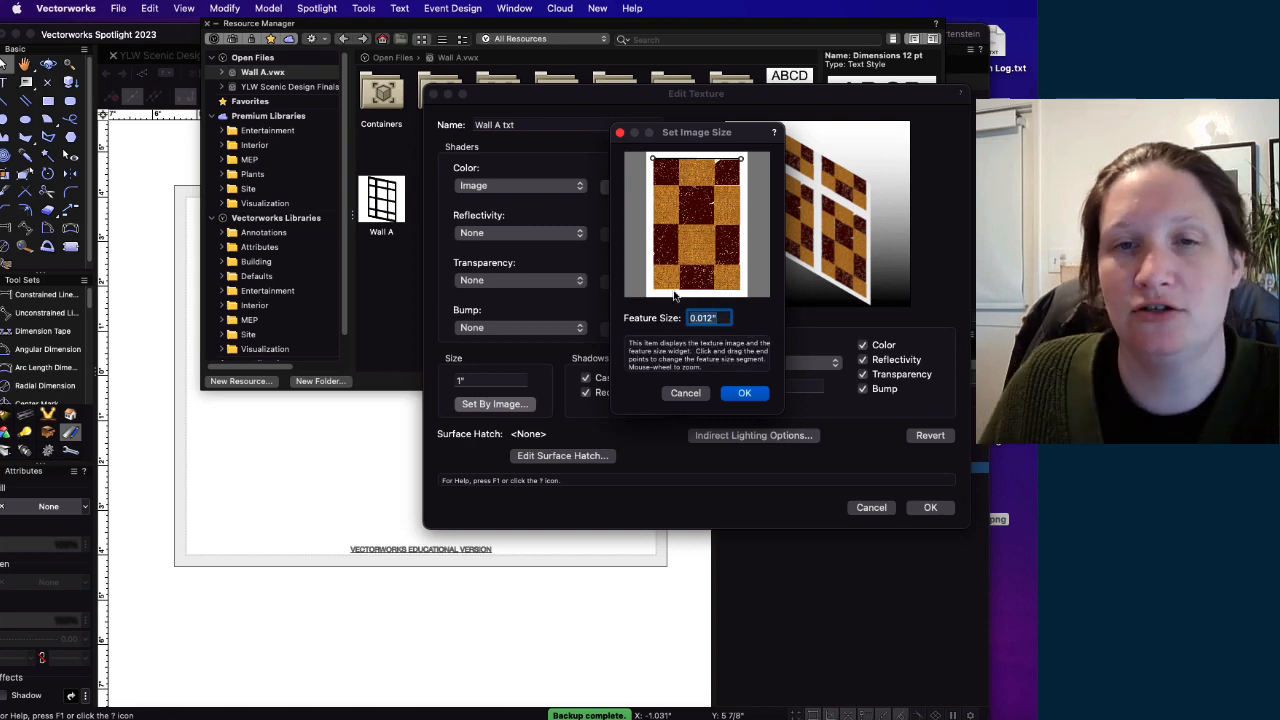
key(BackSpace)
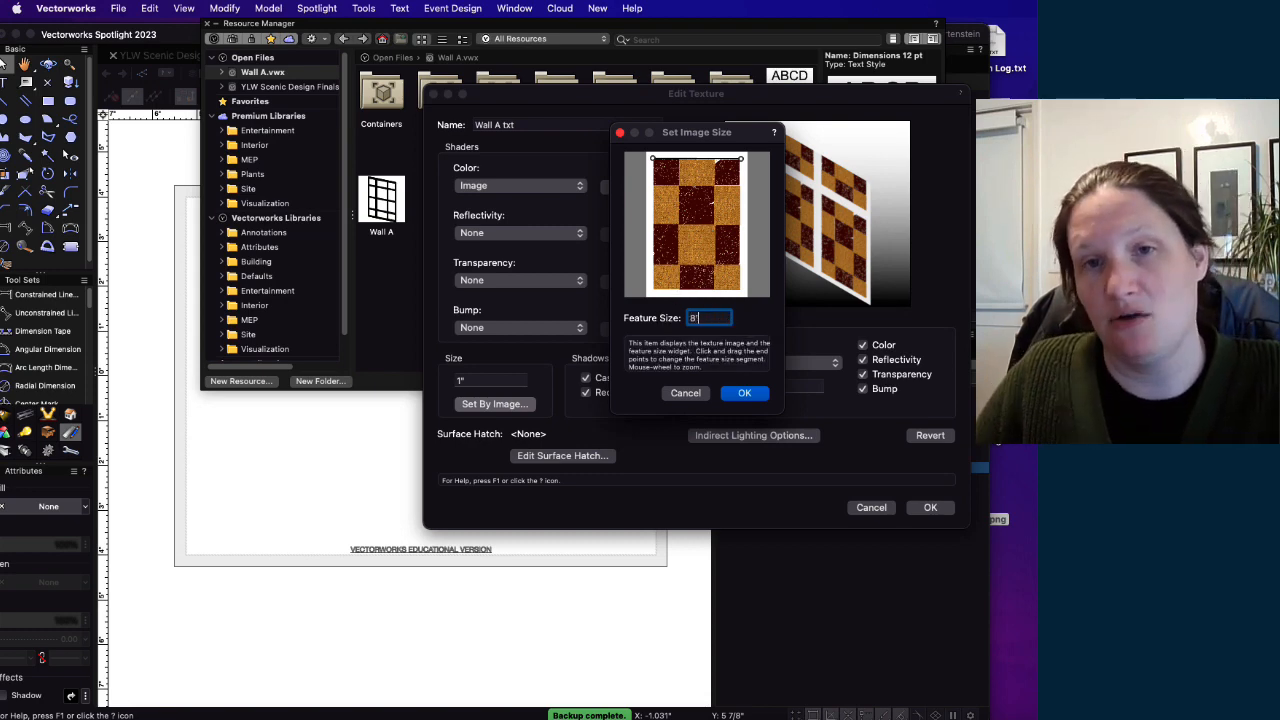
click(760, 397)
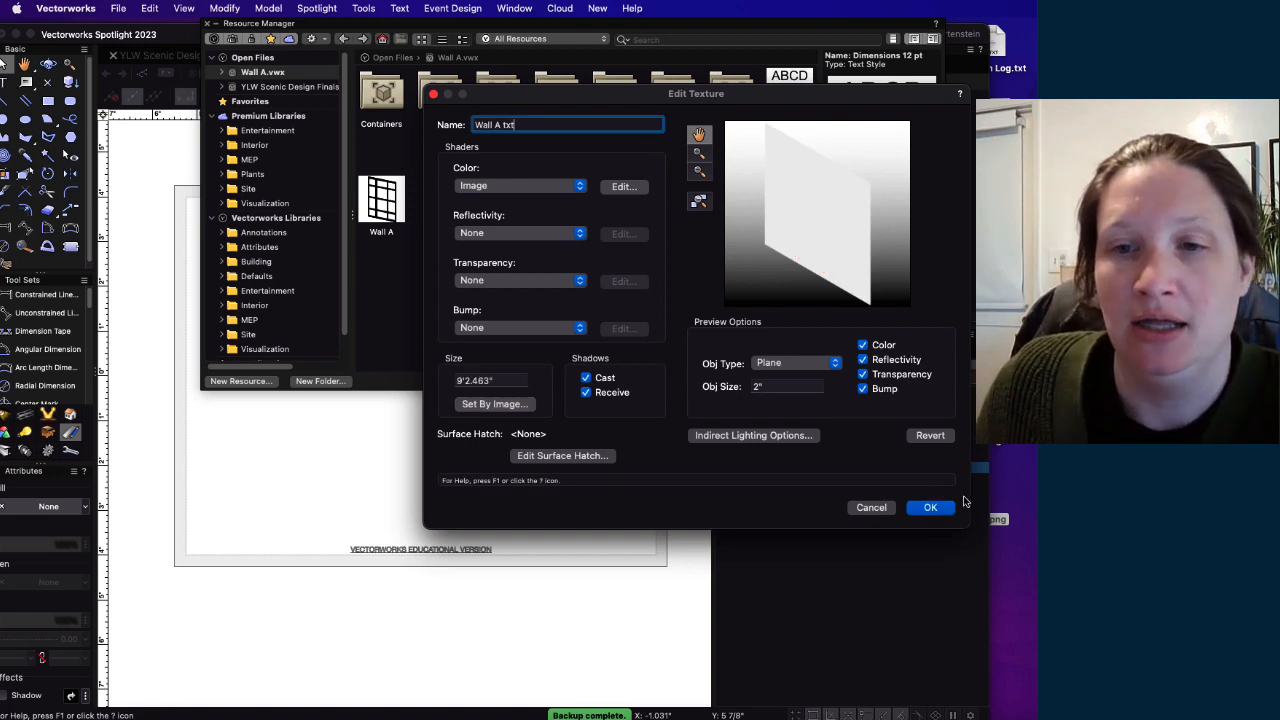
click(930, 508)
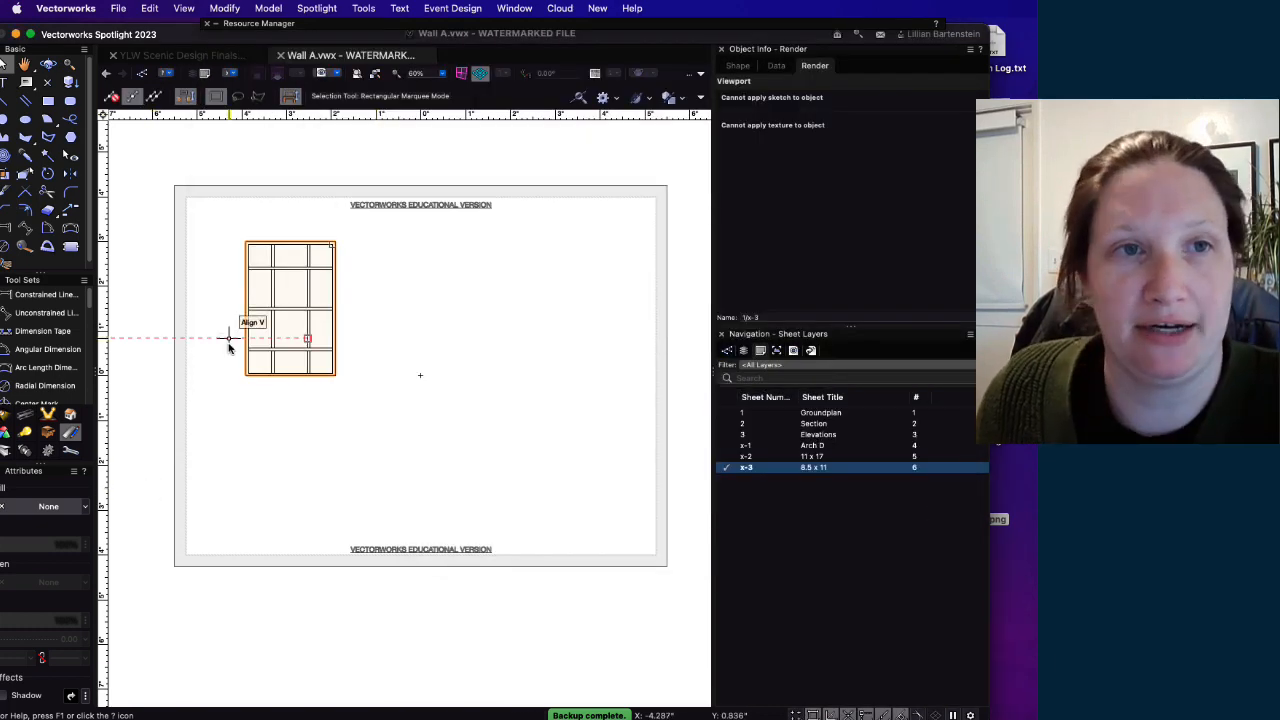
Step: Switch to the Scenery design layer and open the 3D component of the wall symbol for editing
click(743, 351)
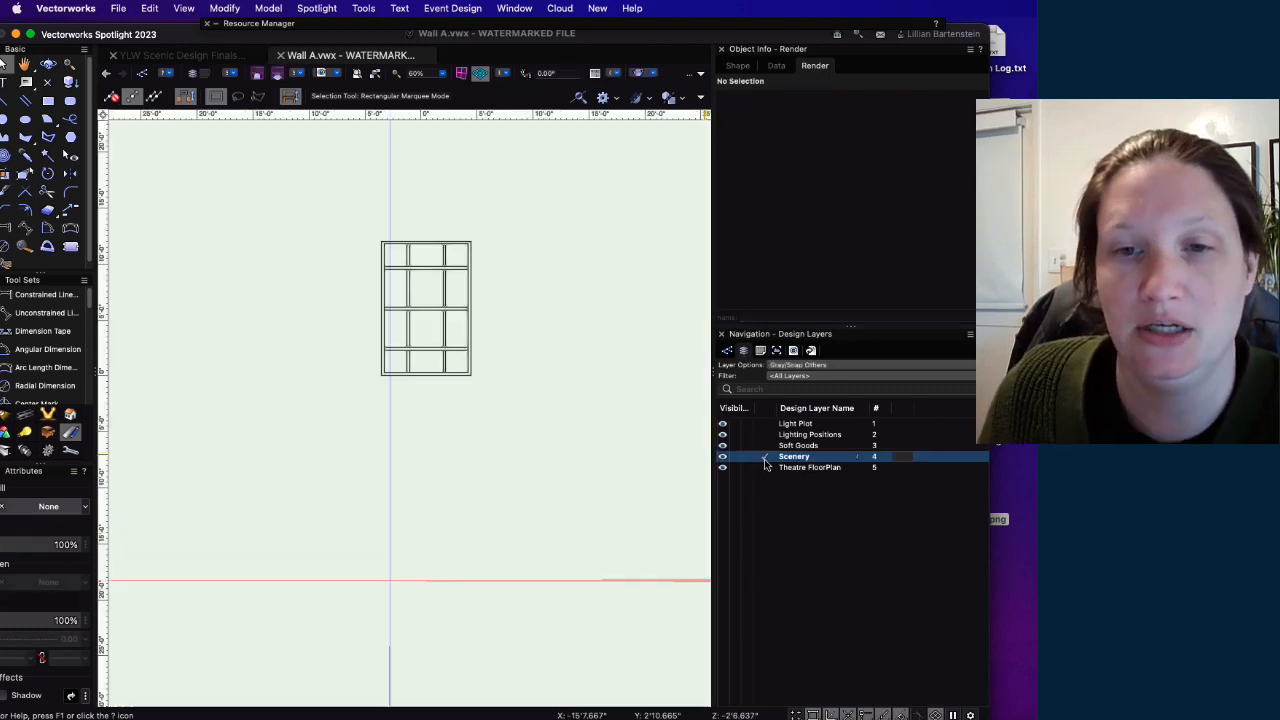
click(765, 457)
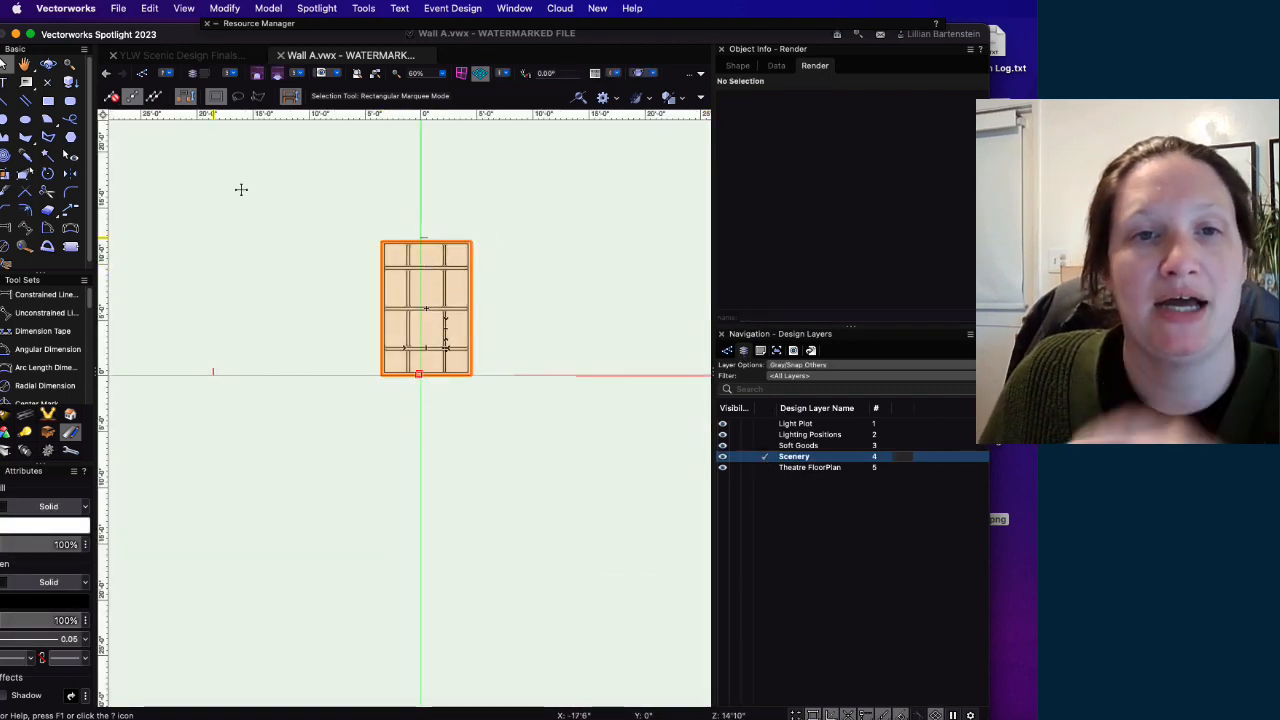
double_click(425, 266)
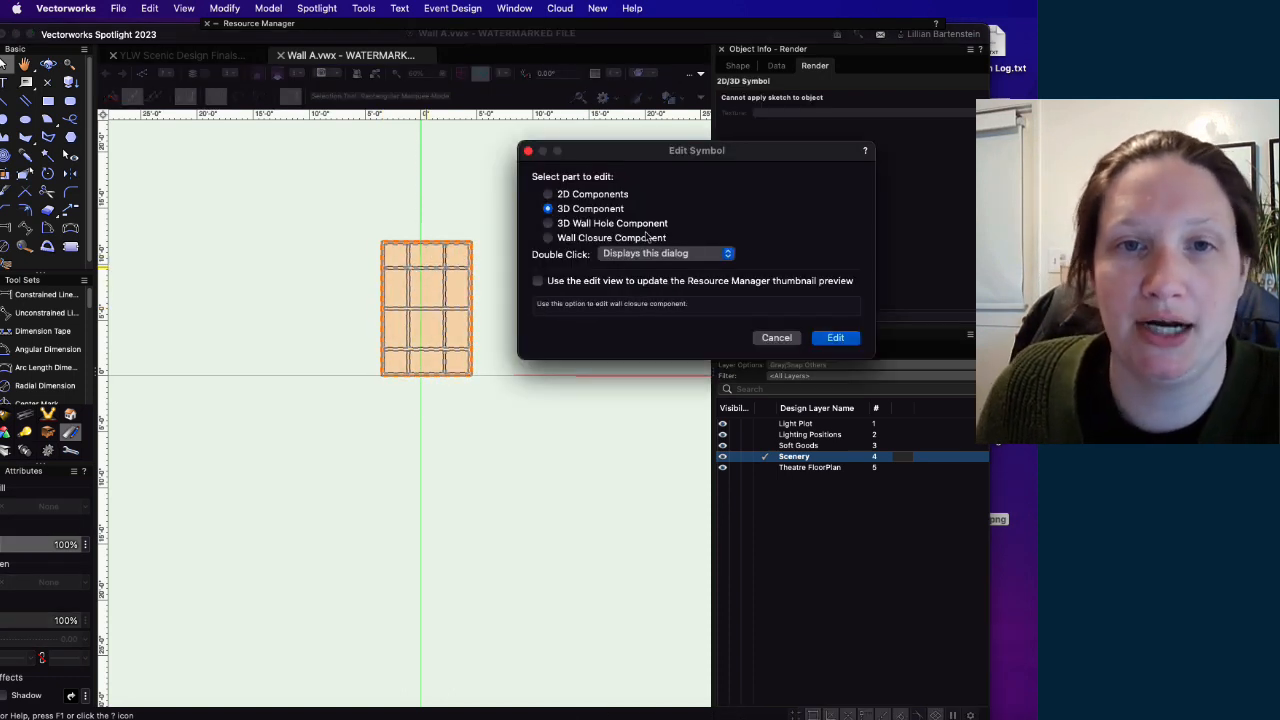
click(835, 337)
click(529, 297)
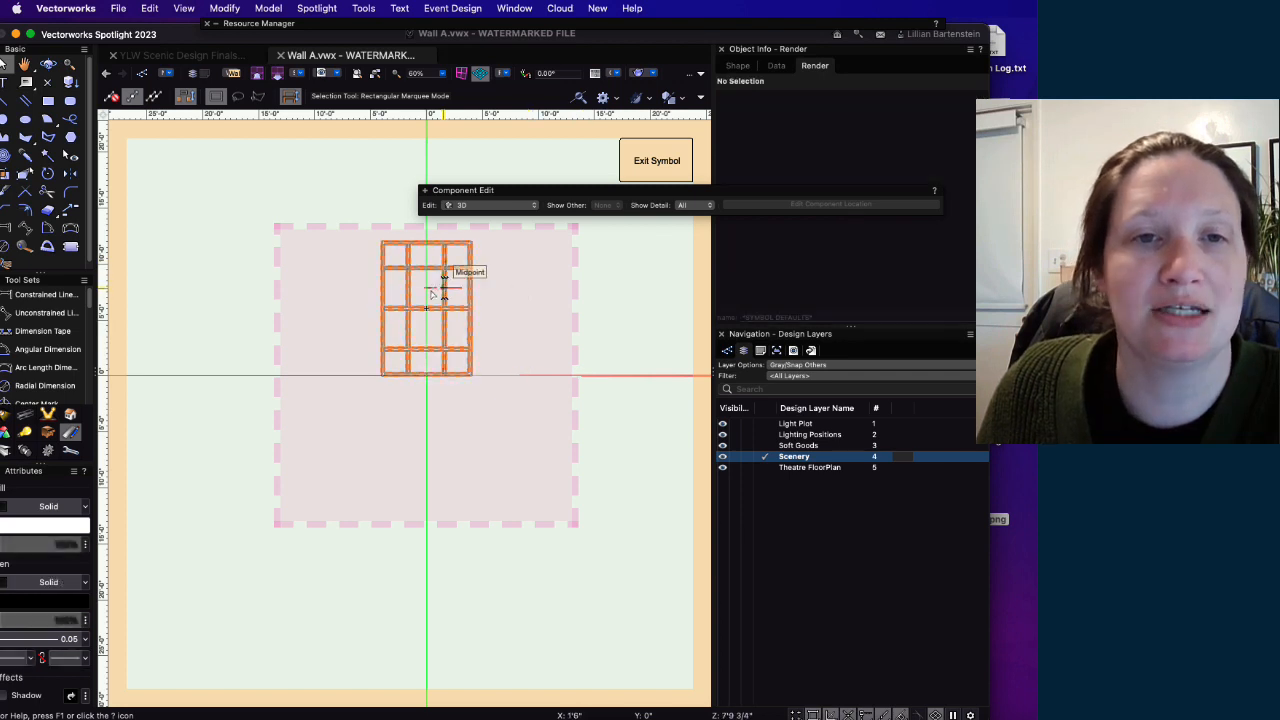
Step: Select the extruded panel of the wall inside the symbol's 3D component
click(427, 291)
scroll(427, 291, up, 2)
key(shift+c)
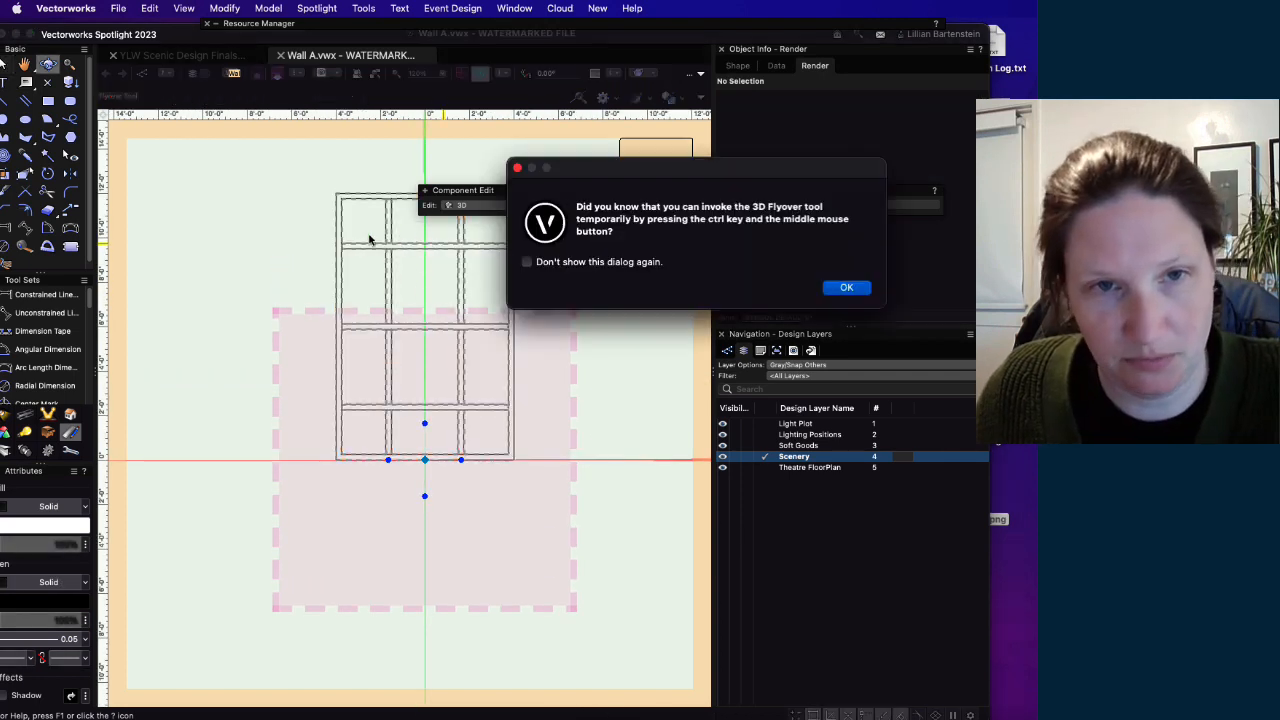
click(846, 288)
drag(380, 312, 549, 463)
key(x)
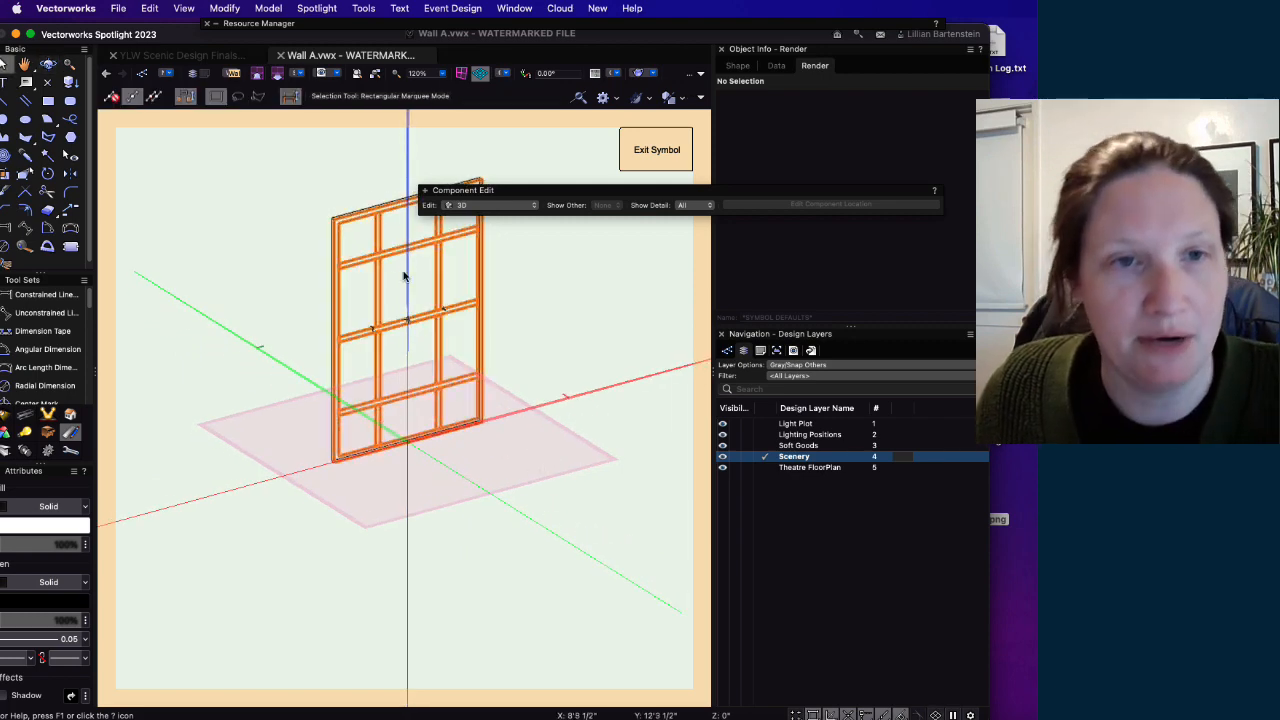
scroll(329, 220, up, 5)
click(325, 220)
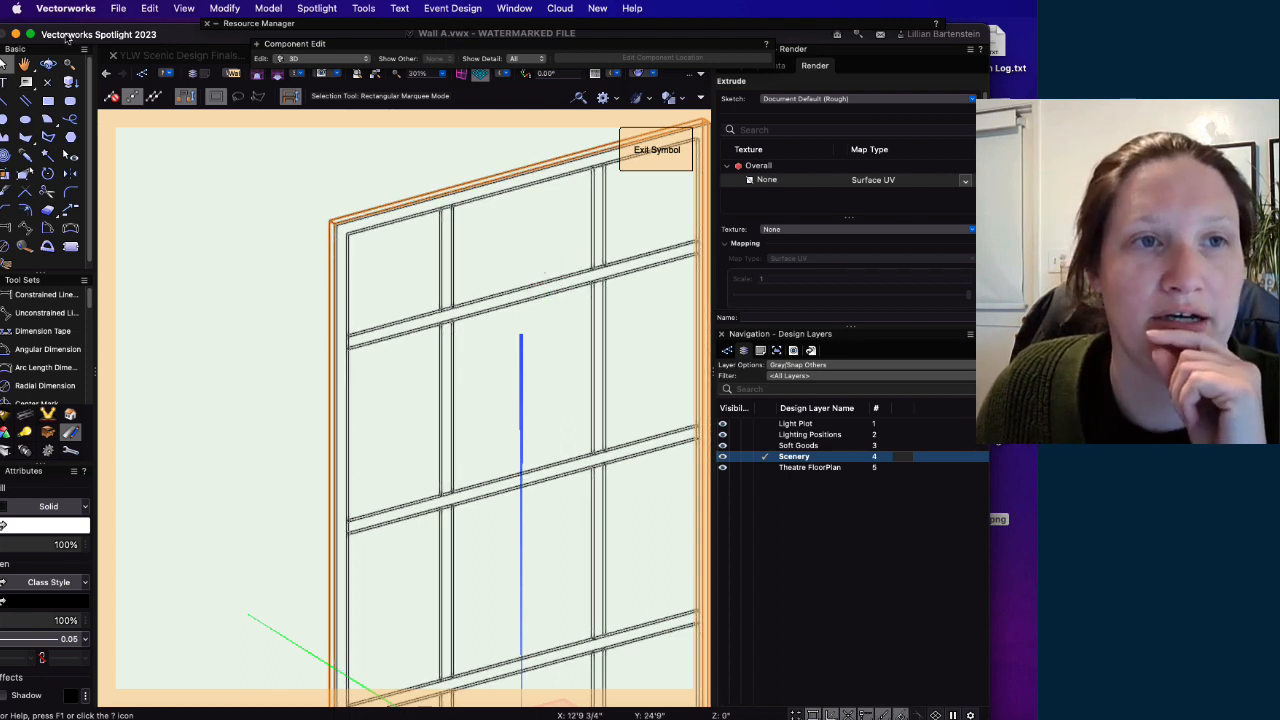
Step: Start the Texture tool and choose the Wall A txt texture from the Wall A.vwx resources for it
drag(66, 36, 76, 36)
click(13, 265)
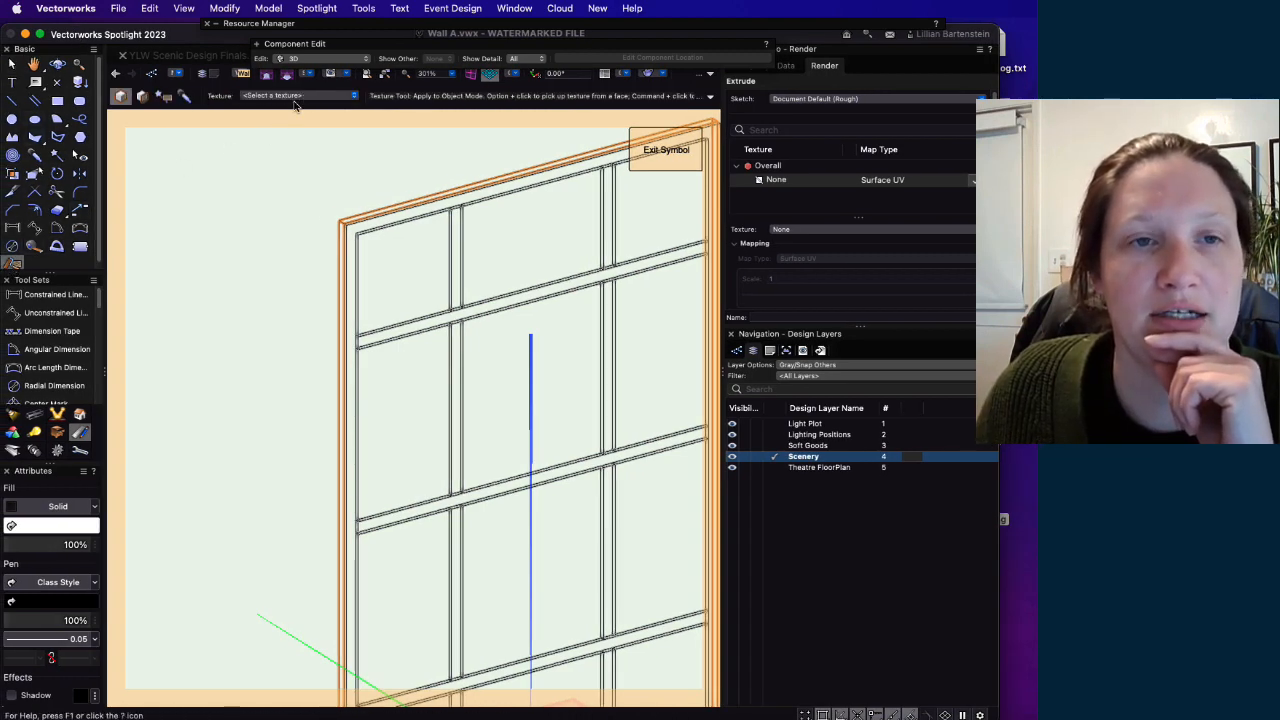
click(356, 96)
click(428, 268)
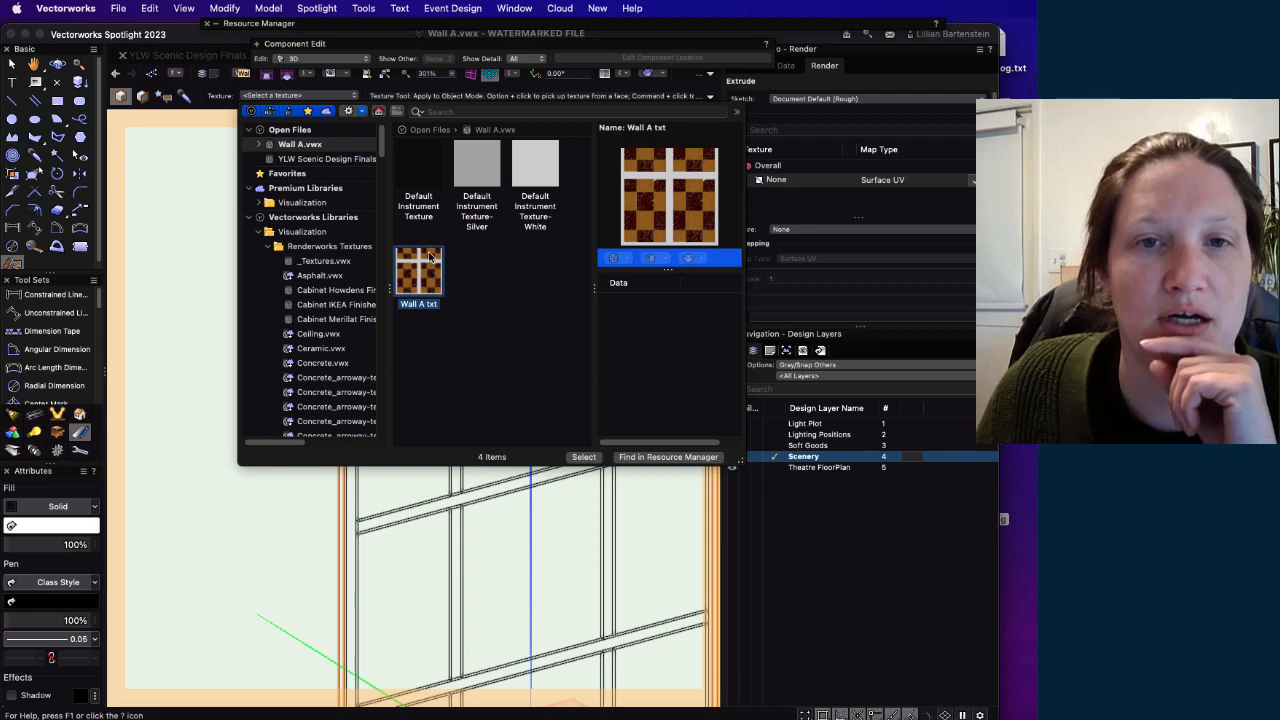
double_click(430, 273)
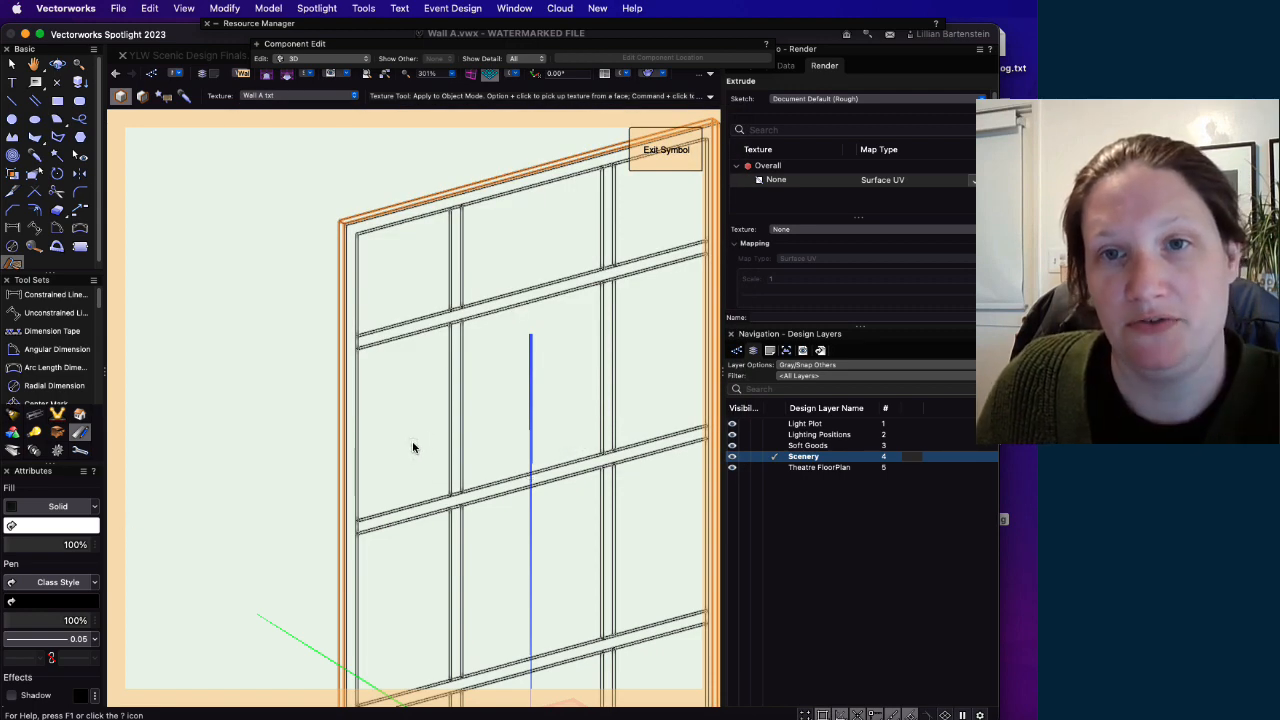
Step: Switch the view to a shaded render mode and apply the Wall A txt texture to the extruded wall panel
drag(671, 42, 635, 22)
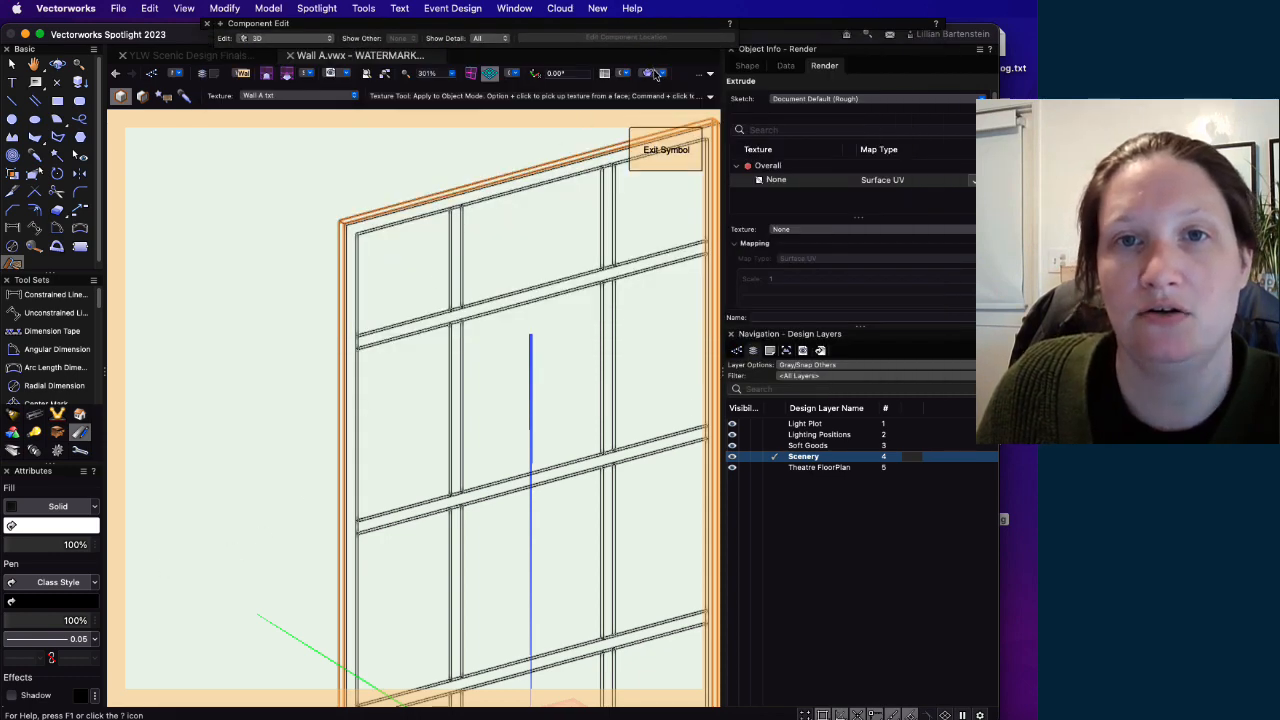
click(654, 75)
click(675, 111)
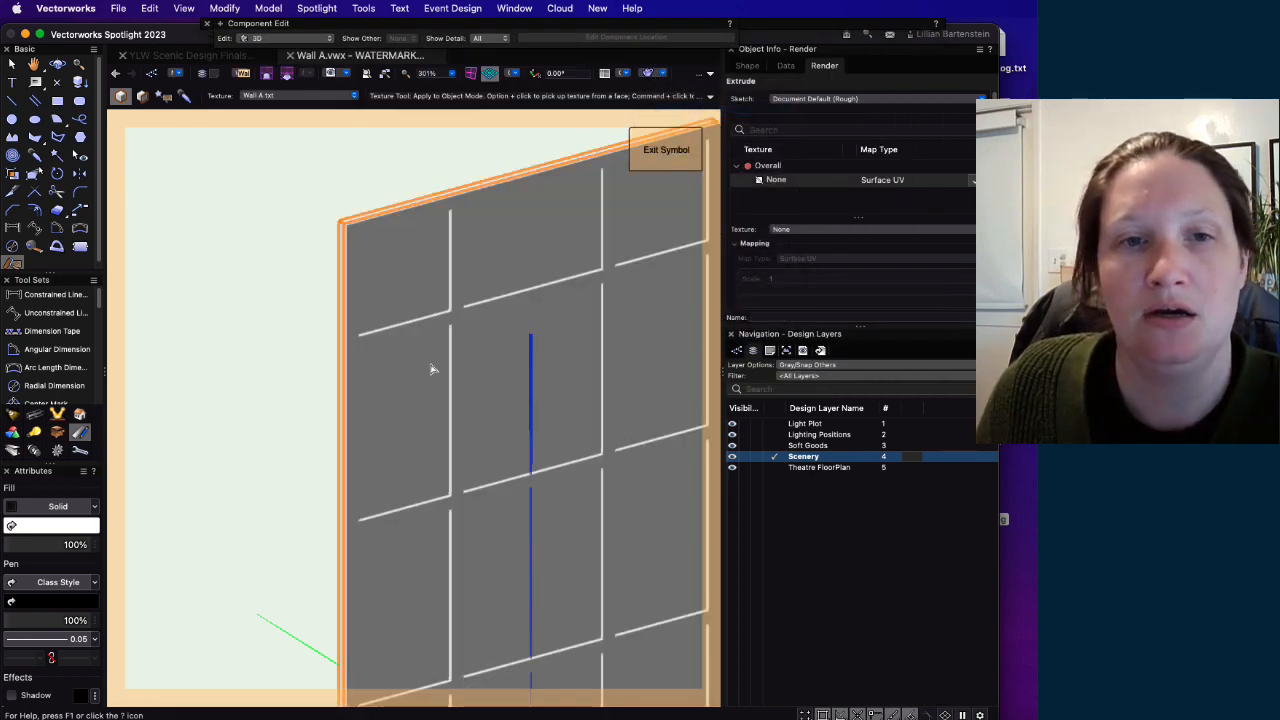
click(408, 414)
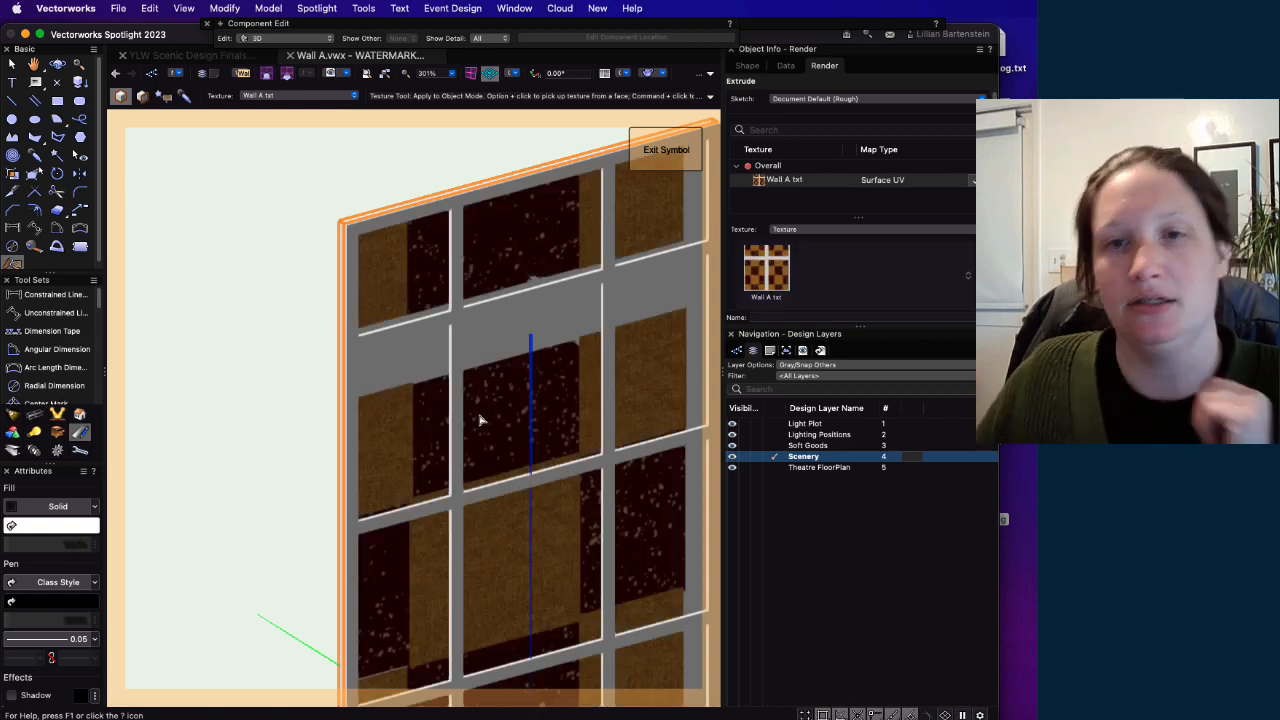
Step: Set the symbol's editing view to Front
scroll(480, 420, down, 3)
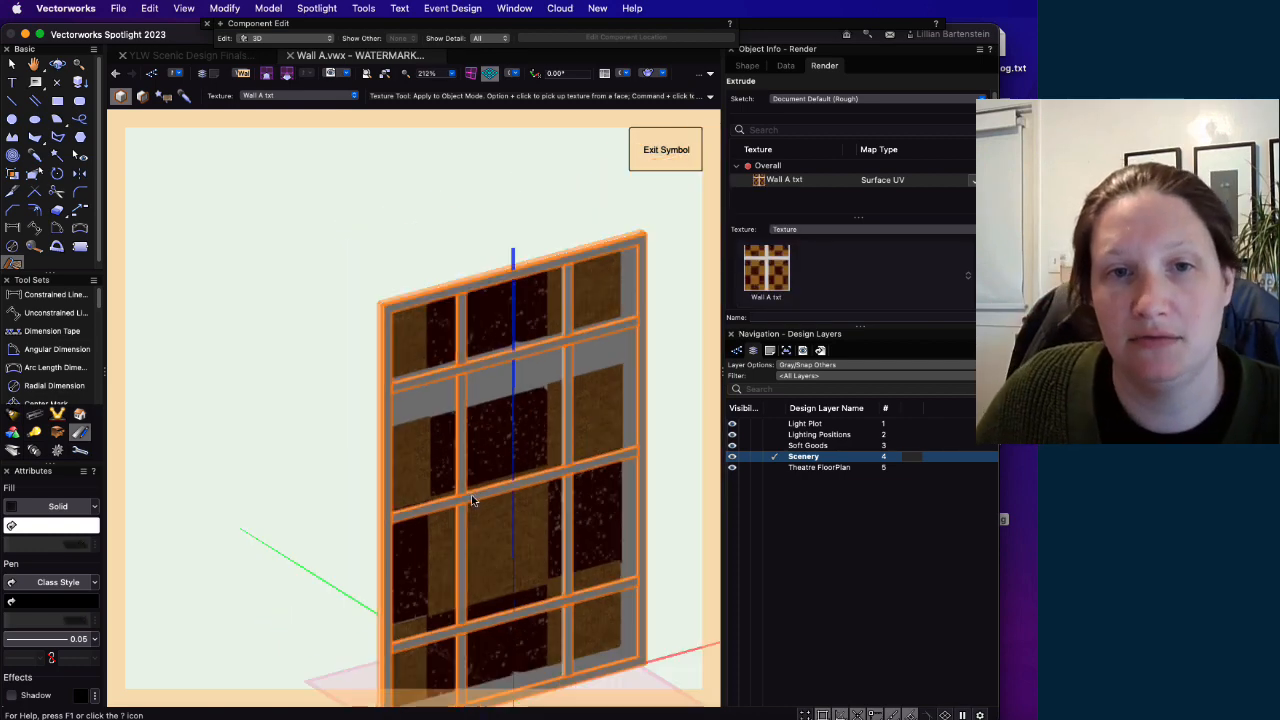
scroll(500, 520, down, 1)
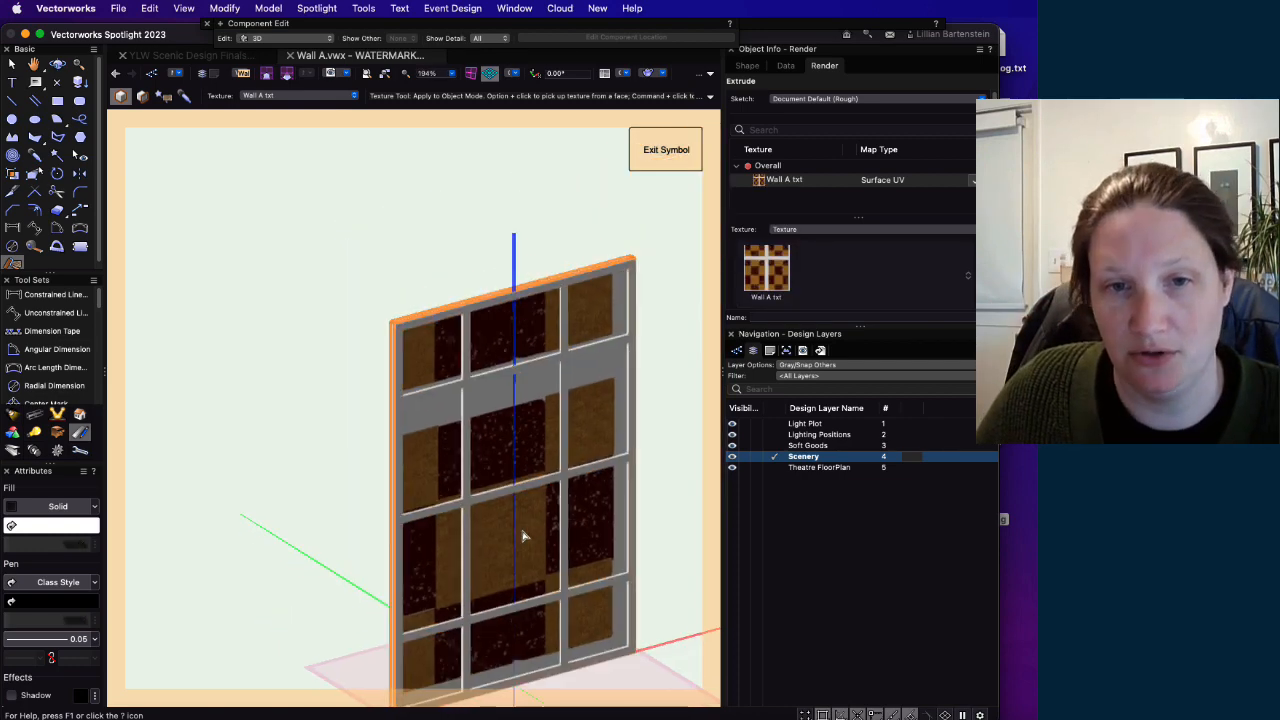
click(626, 74)
click(628, 75)
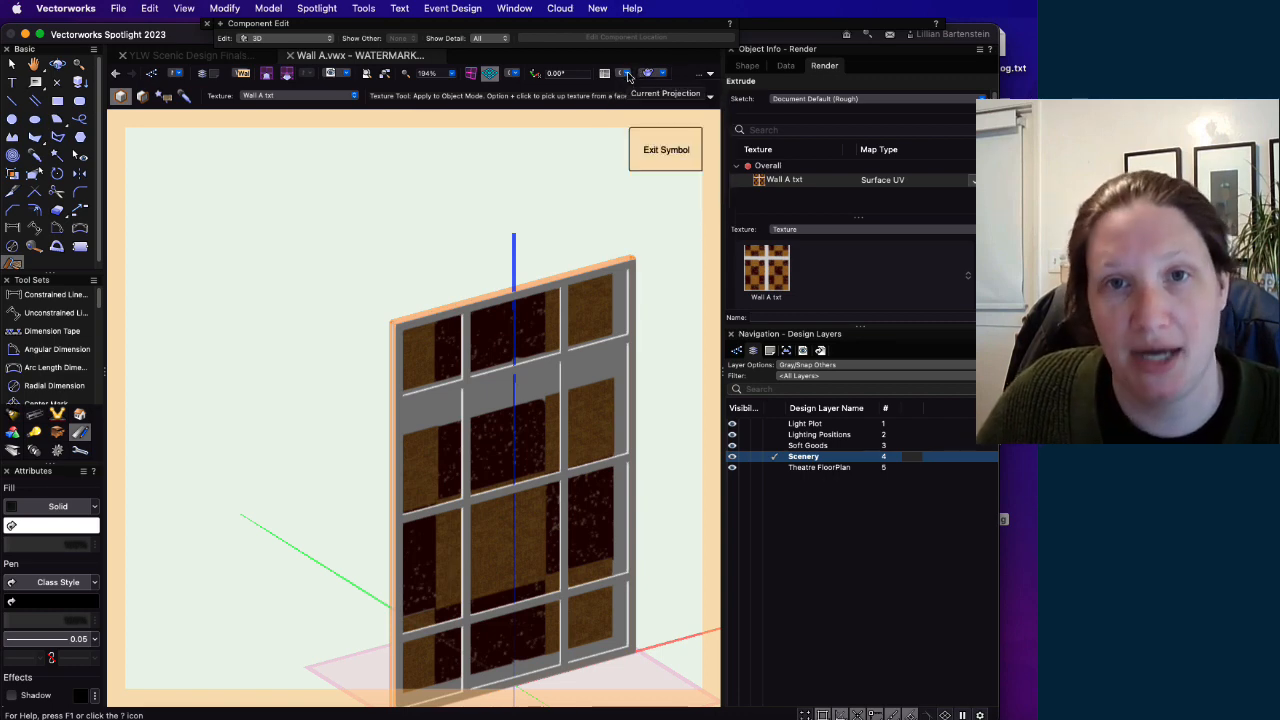
click(516, 78)
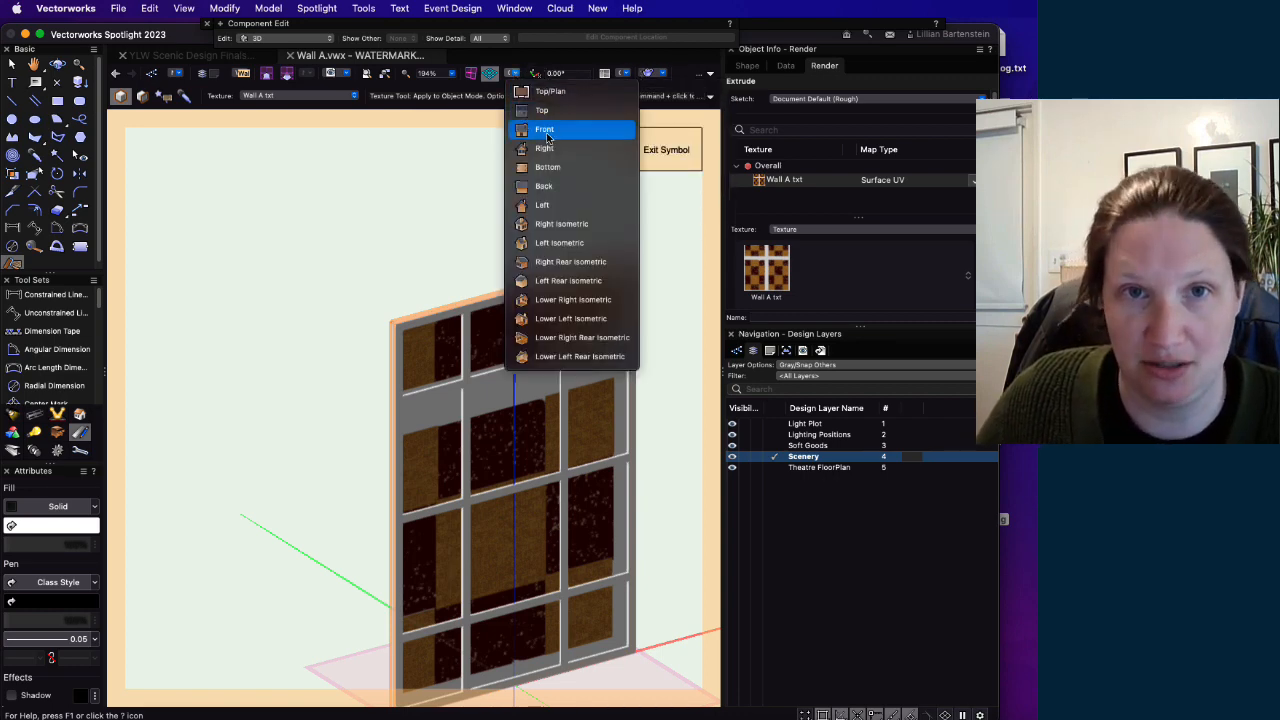
click(545, 130)
Step: Try horizontal mapping offsets of 6" and 1'6" for the texture on the wall panel
click(852, 307)
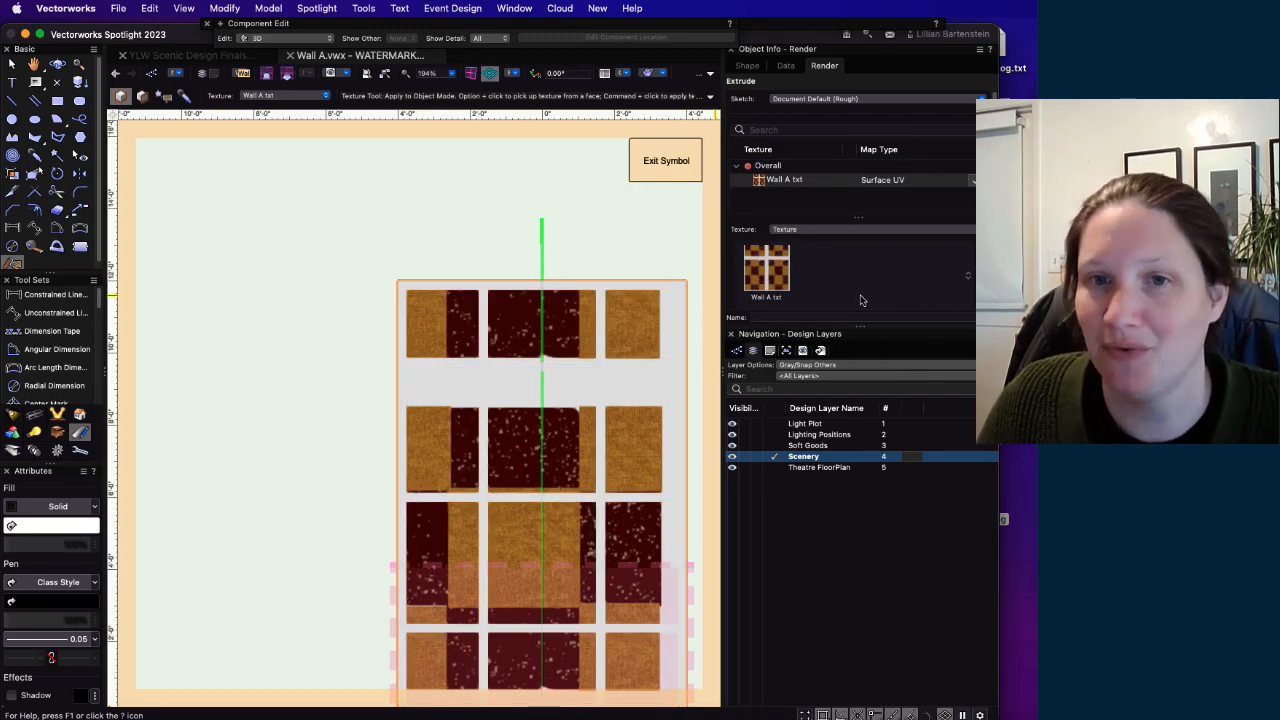
scroll(865, 285, down, 3)
scroll(865, 277, down, 3)
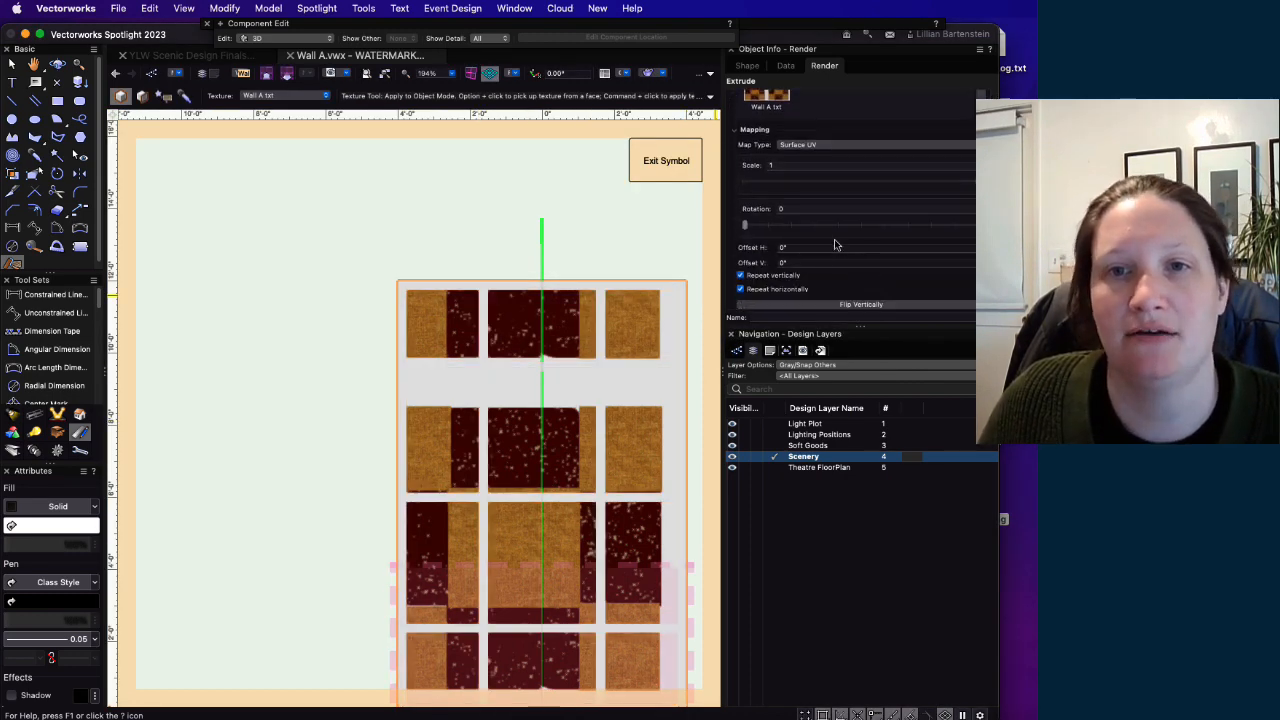
click(822, 249)
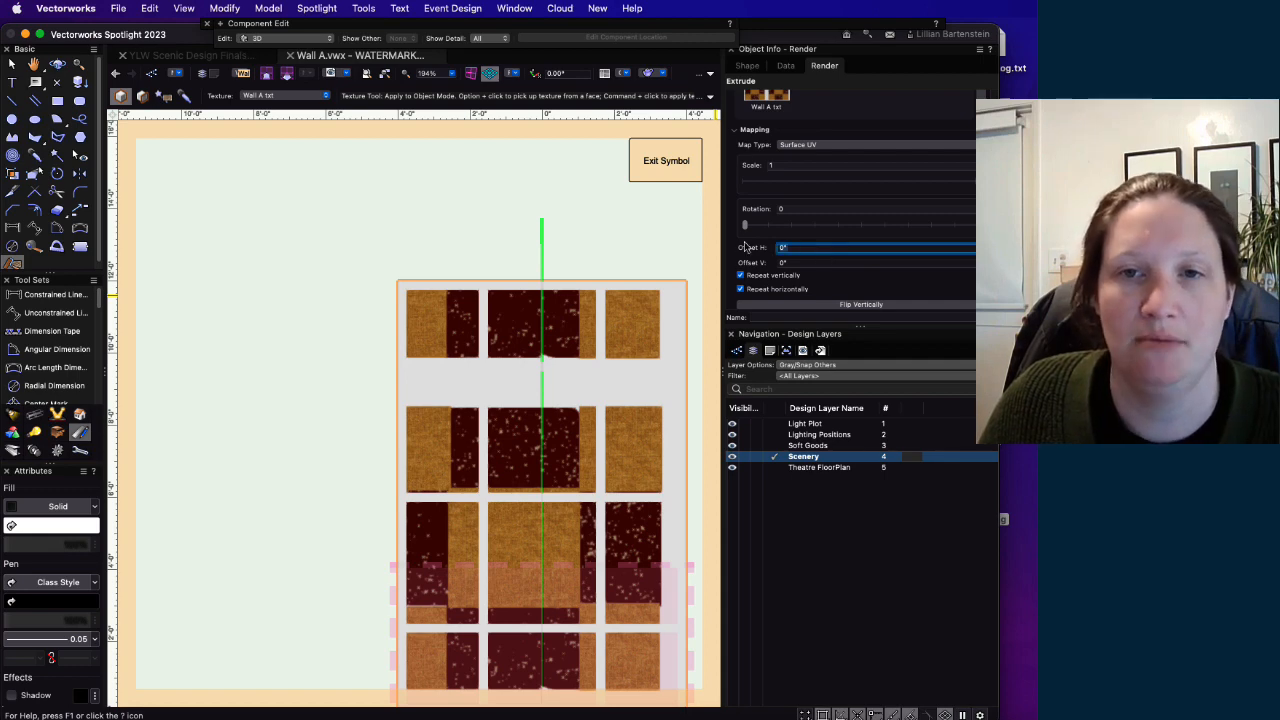
key(Return)
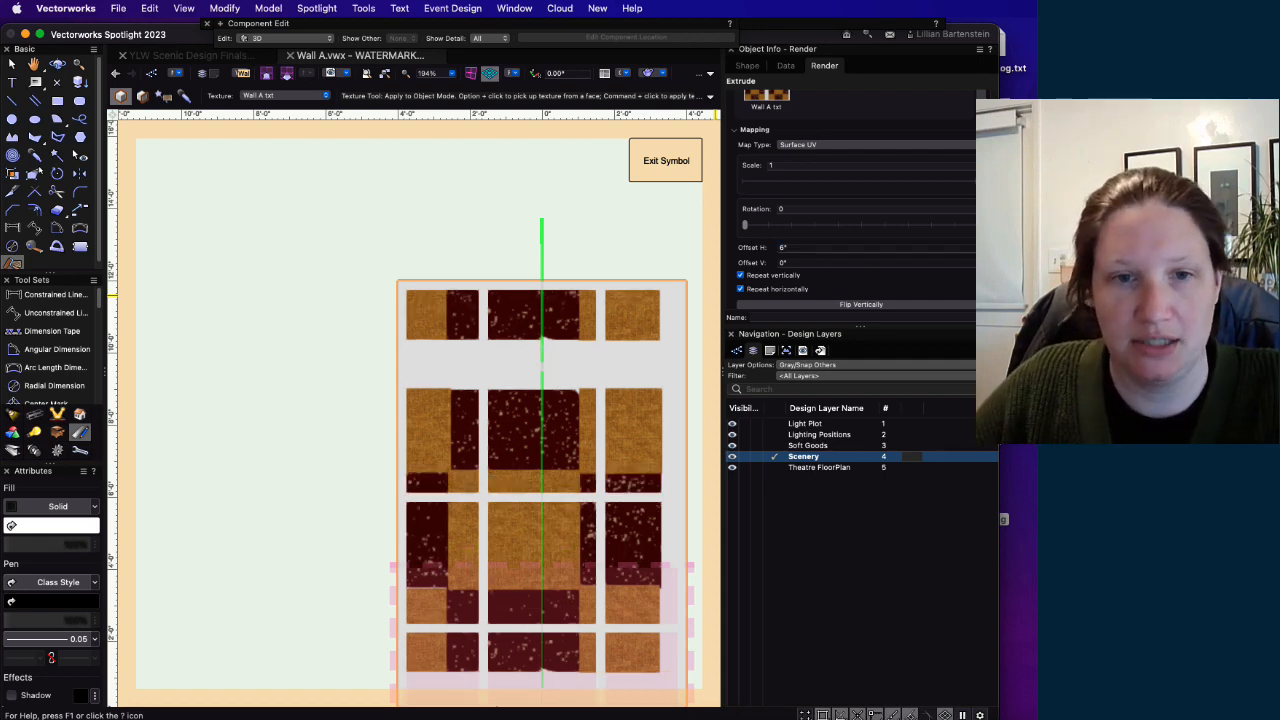
click(784, 247)
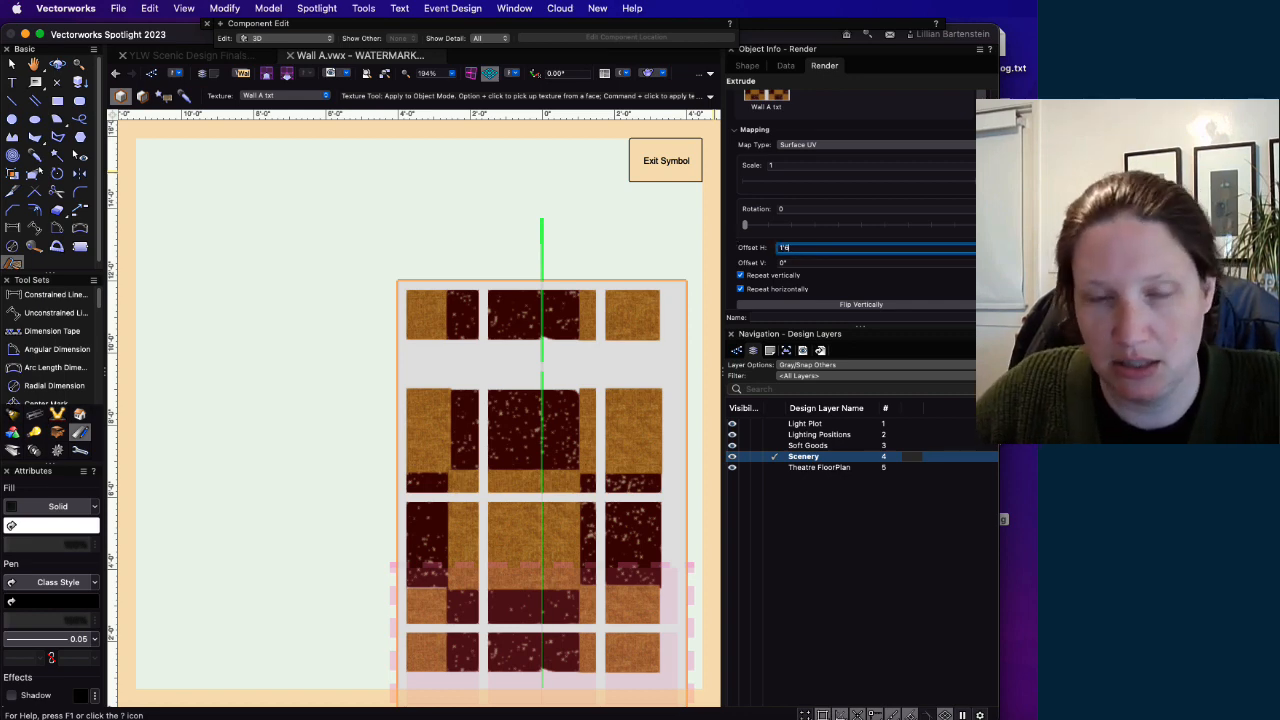
text(1'6)
key(Return)
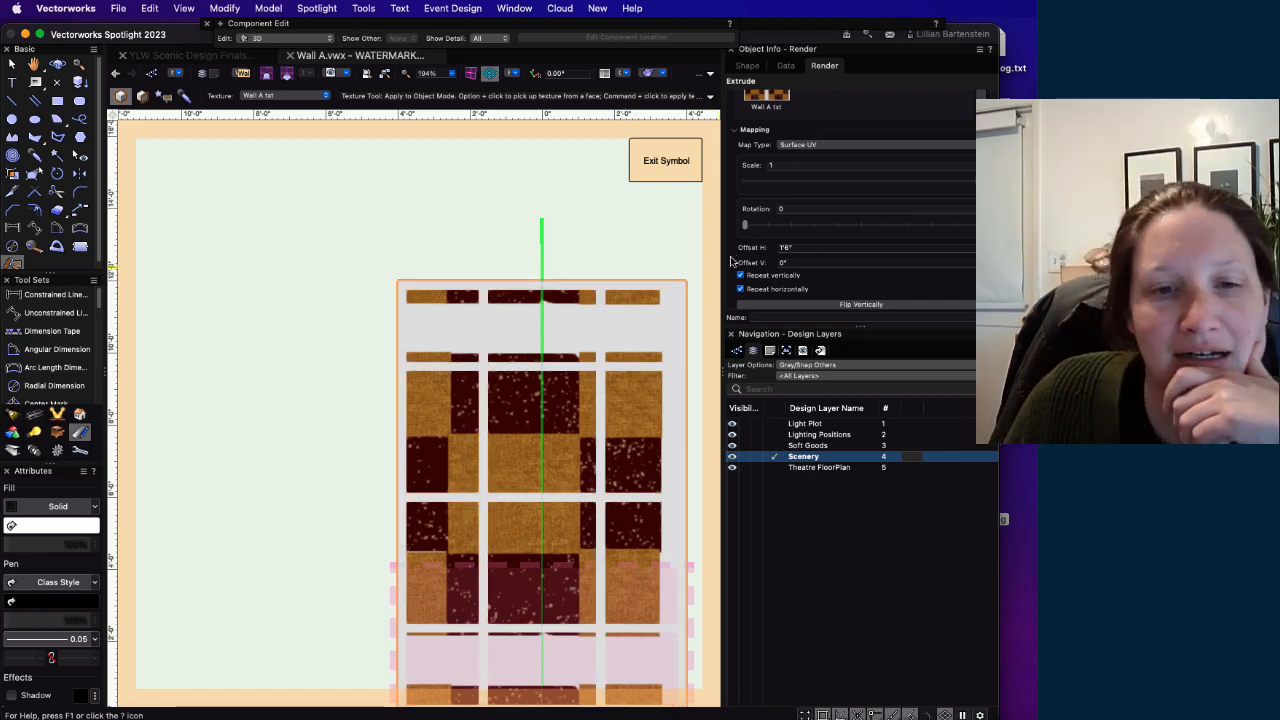
Step: Rotate the panel's texture mapping to 90 degrees and reset its horizontal and vertical offsets to 0
scroll(543, 491, down, 3)
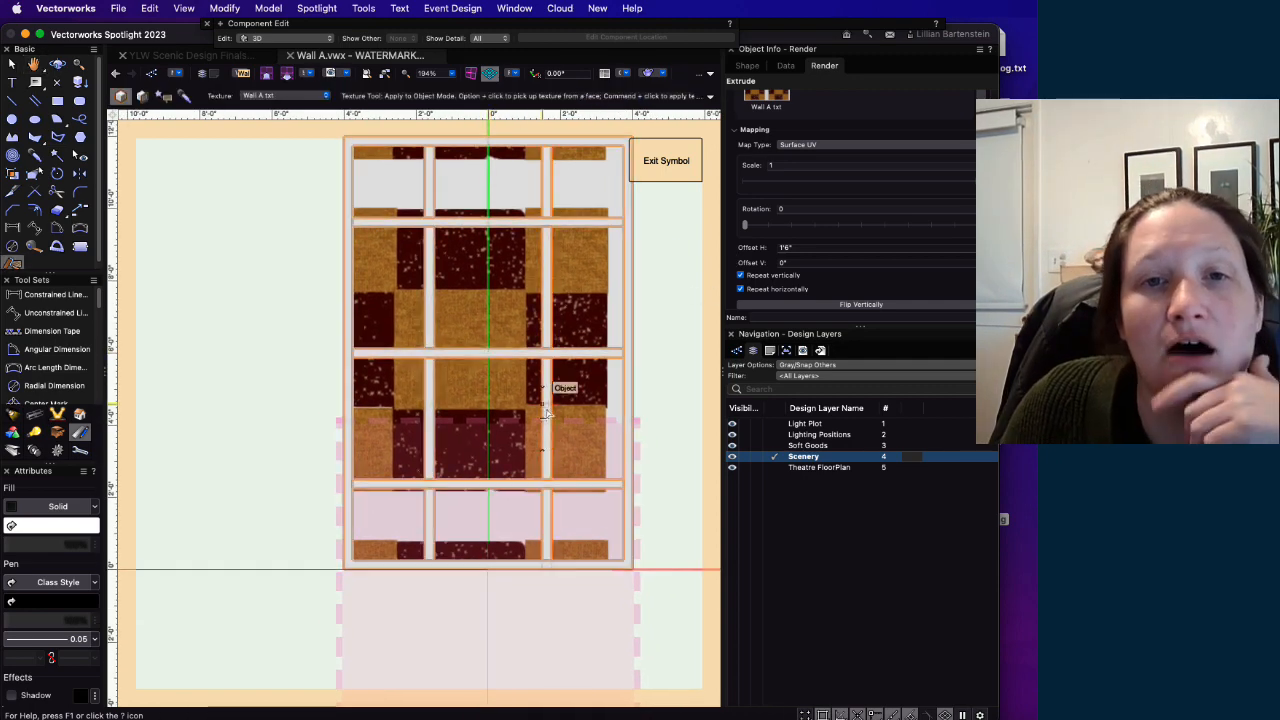
click(550, 410)
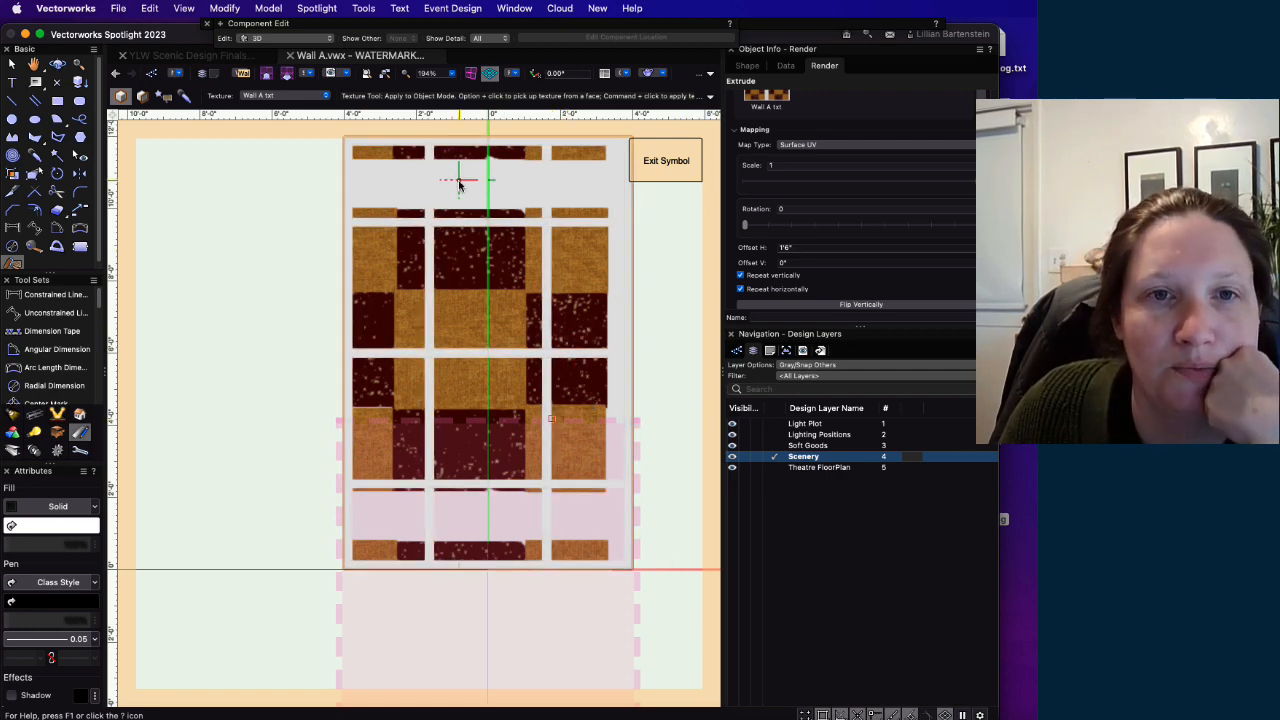
click(778, 210)
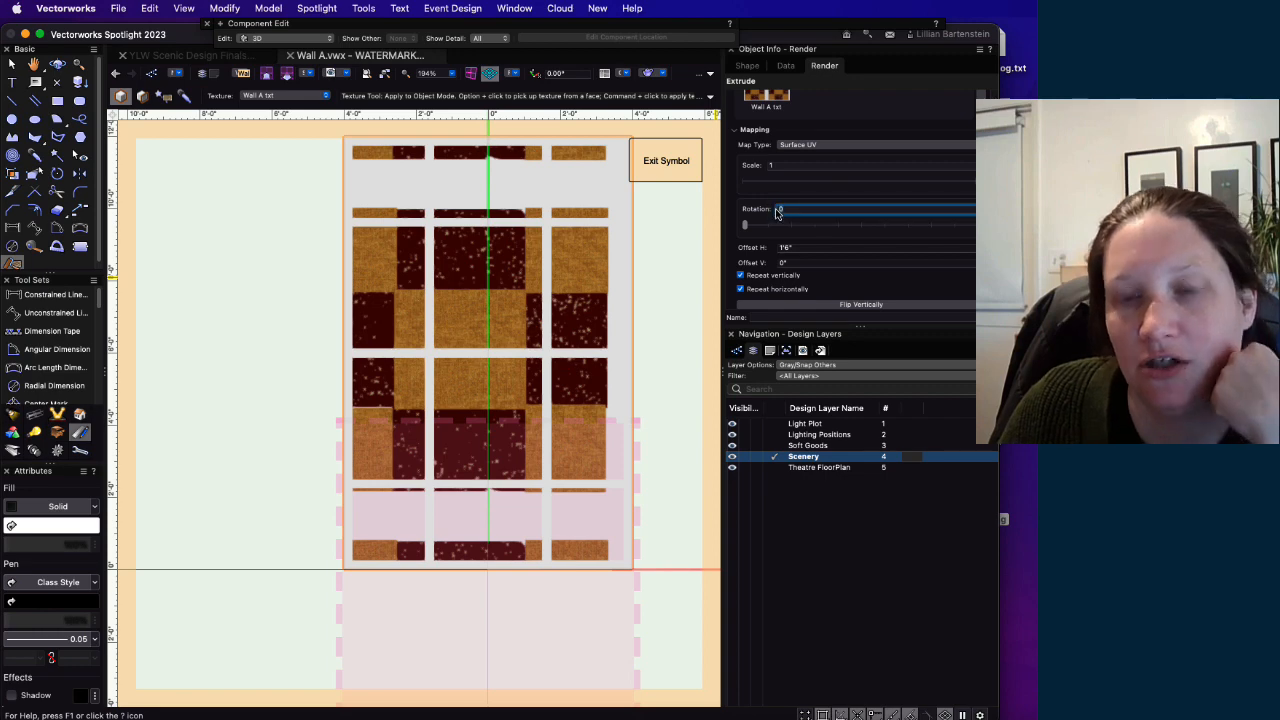
text(90)
key(Return)
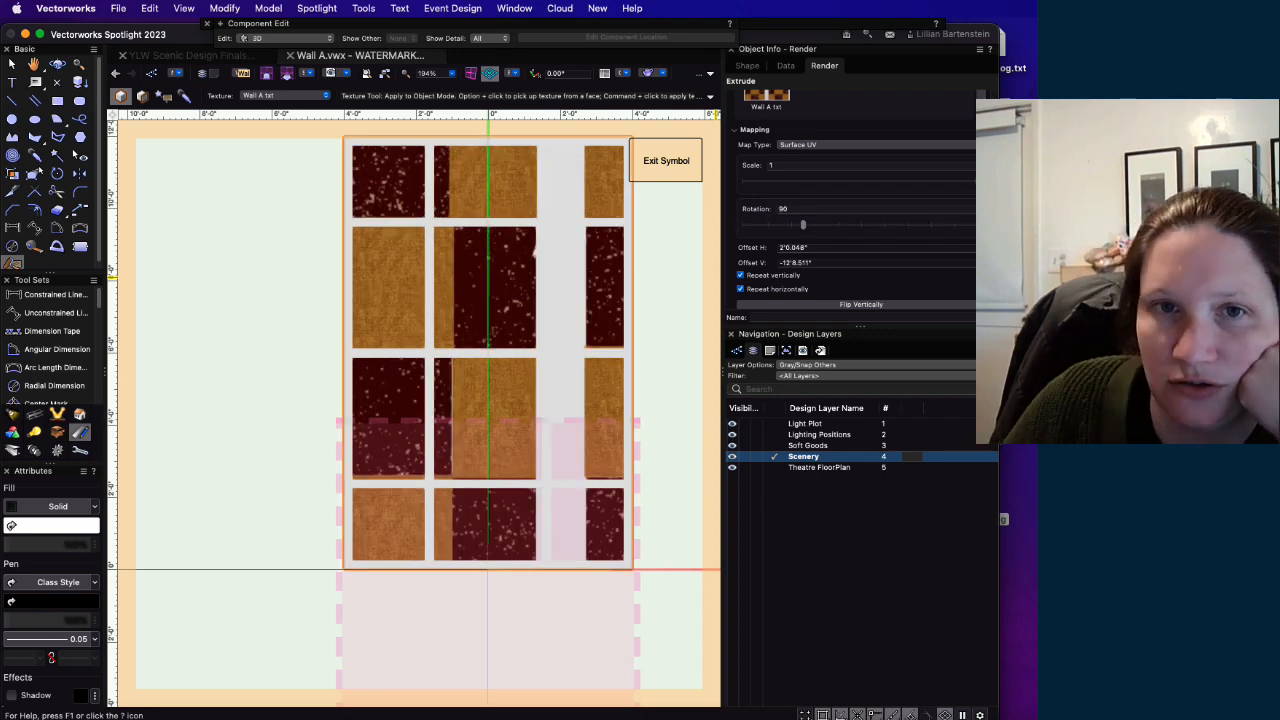
click(851, 250)
text(0)
key(Tab)
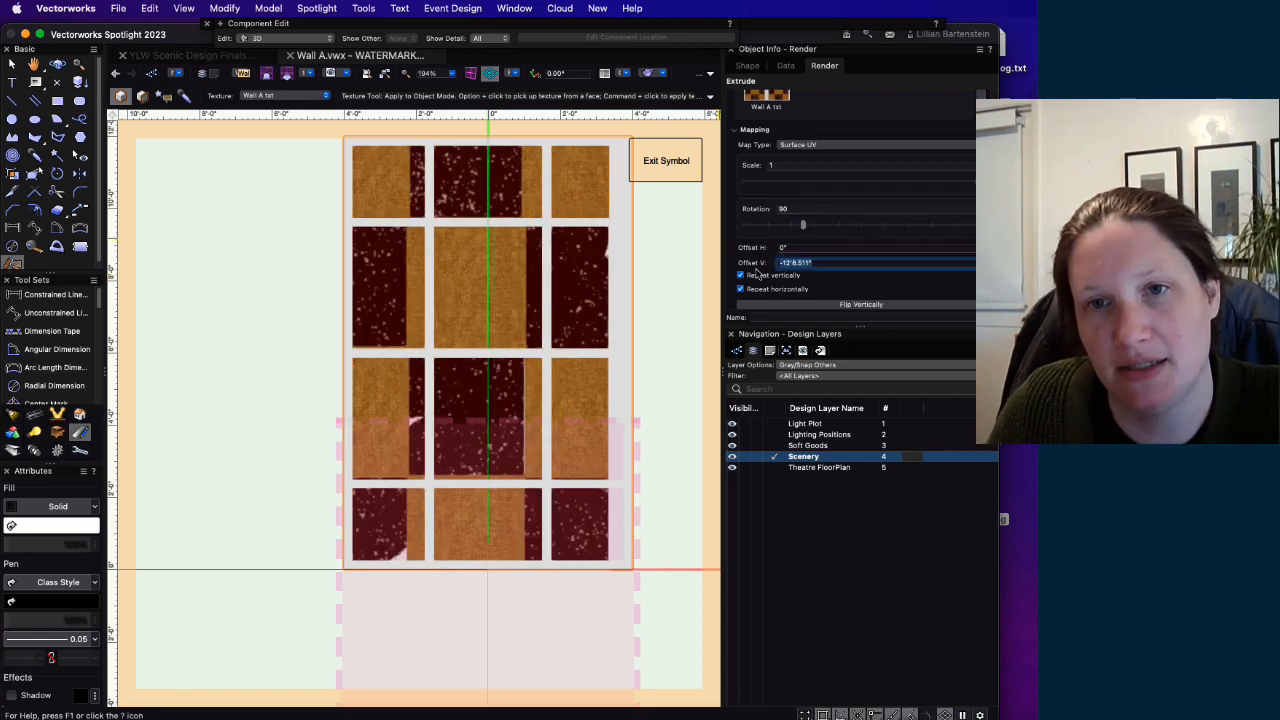
text(0)
Step: Try a horizontal texture offset of 6" on the panel, and replace it with -1'0"
click(829, 248)
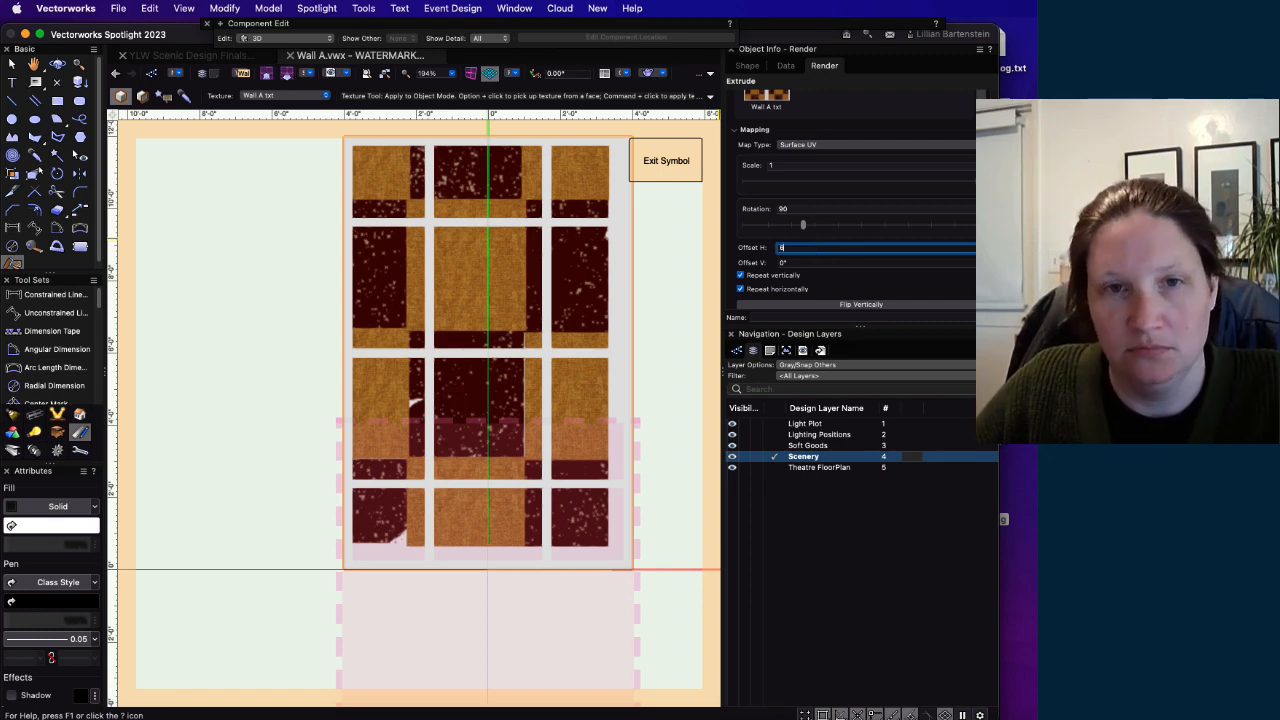
key(Return)
drag(822, 248, 638, 248)
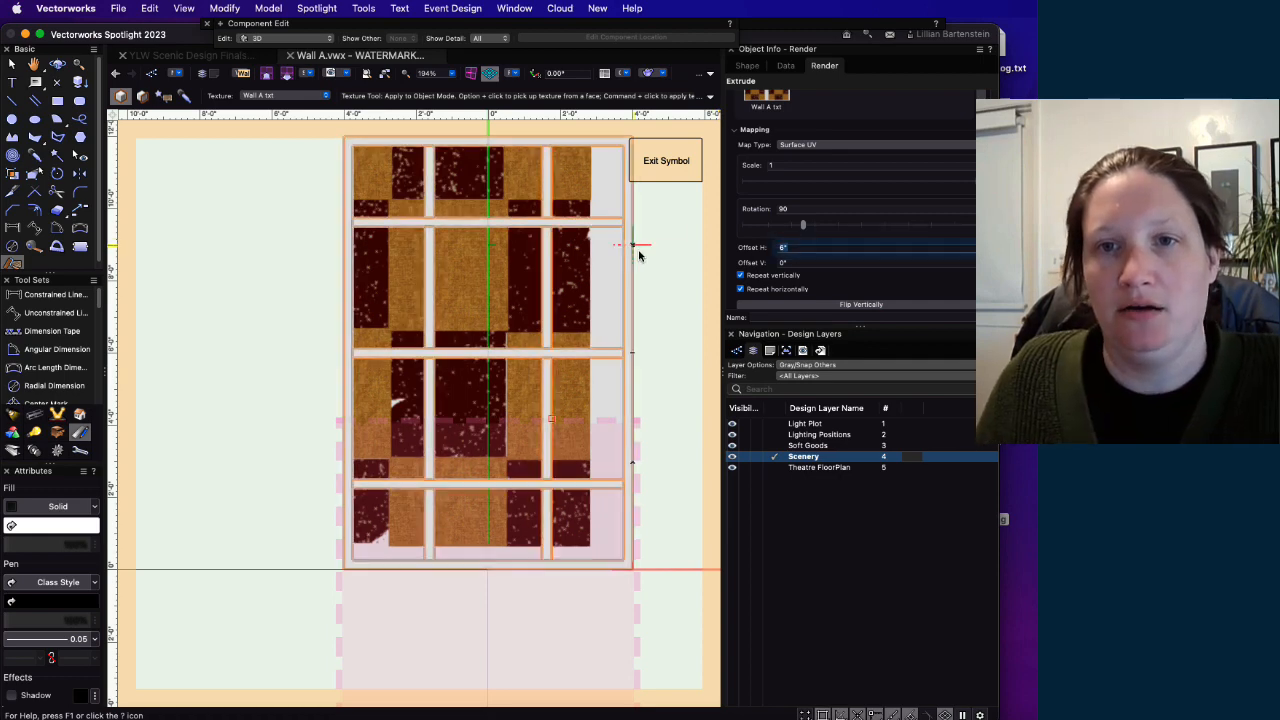
text(-1')
key(Return)
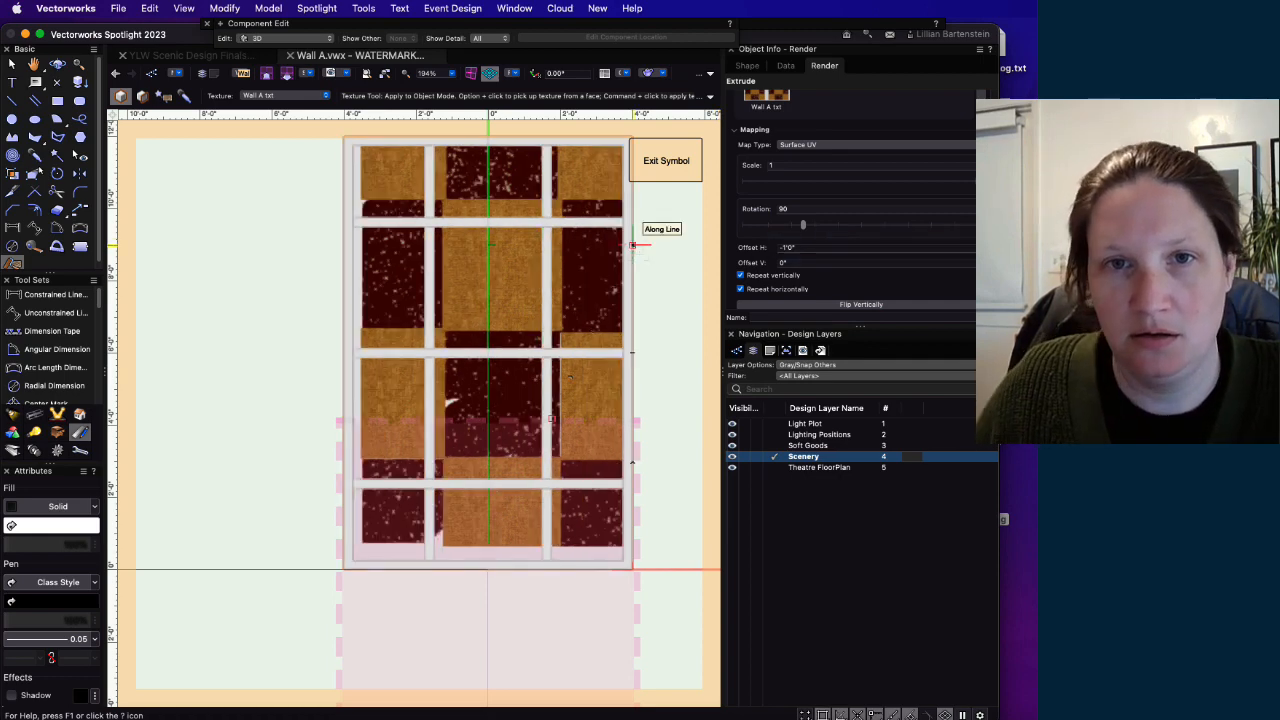
Step: Try horizontal texture offsets of -10" and -8" on the panel, and settle on -7"
click(795, 249)
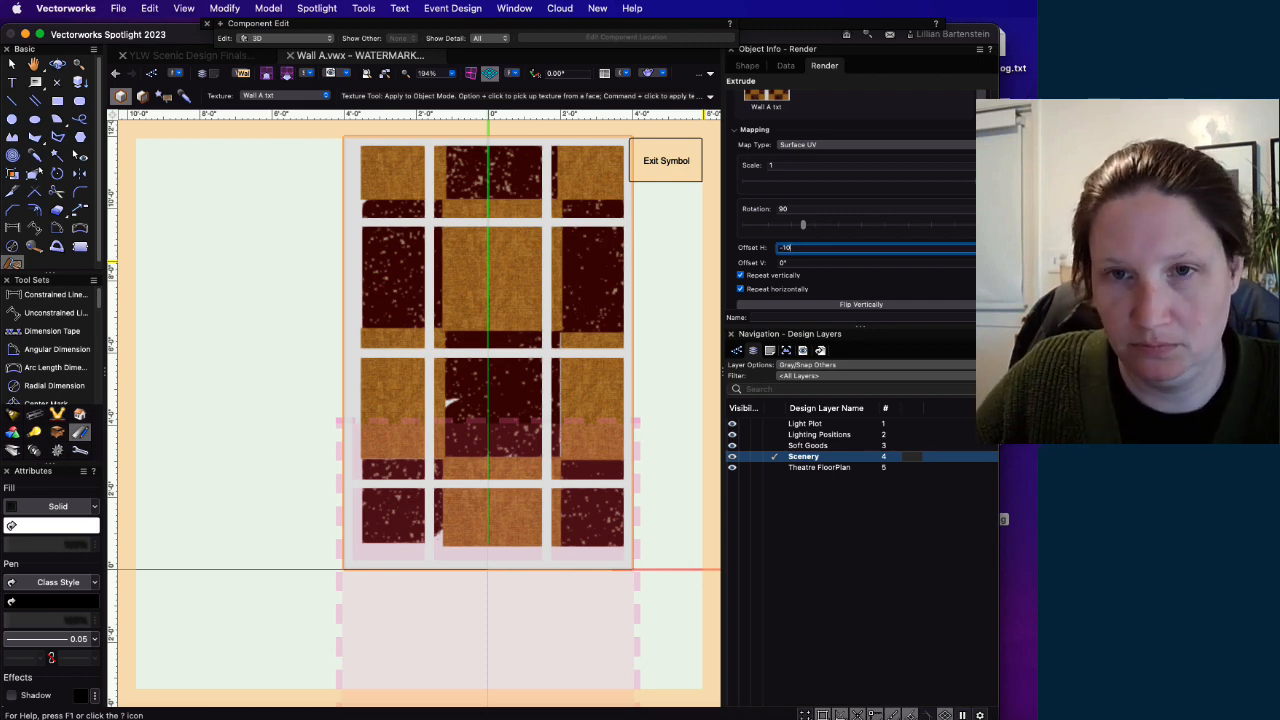
key(Return)
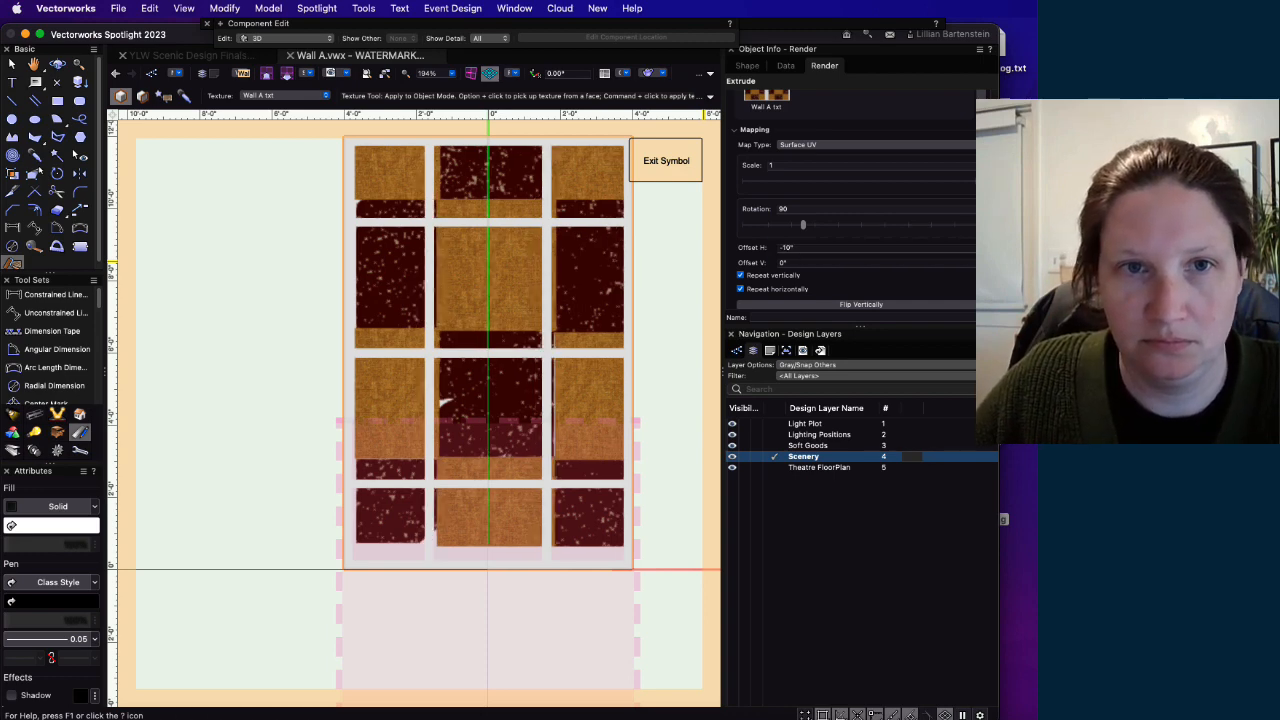
click(789, 249)
text(-8)
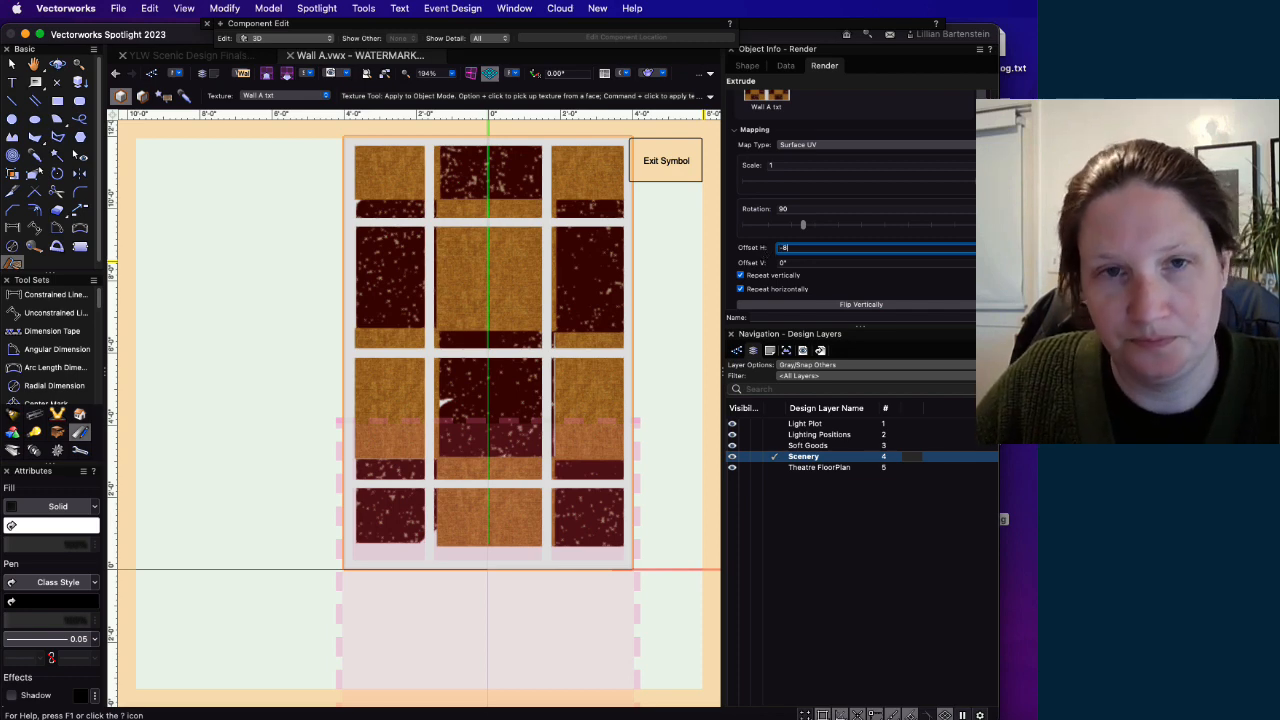
key(Return)
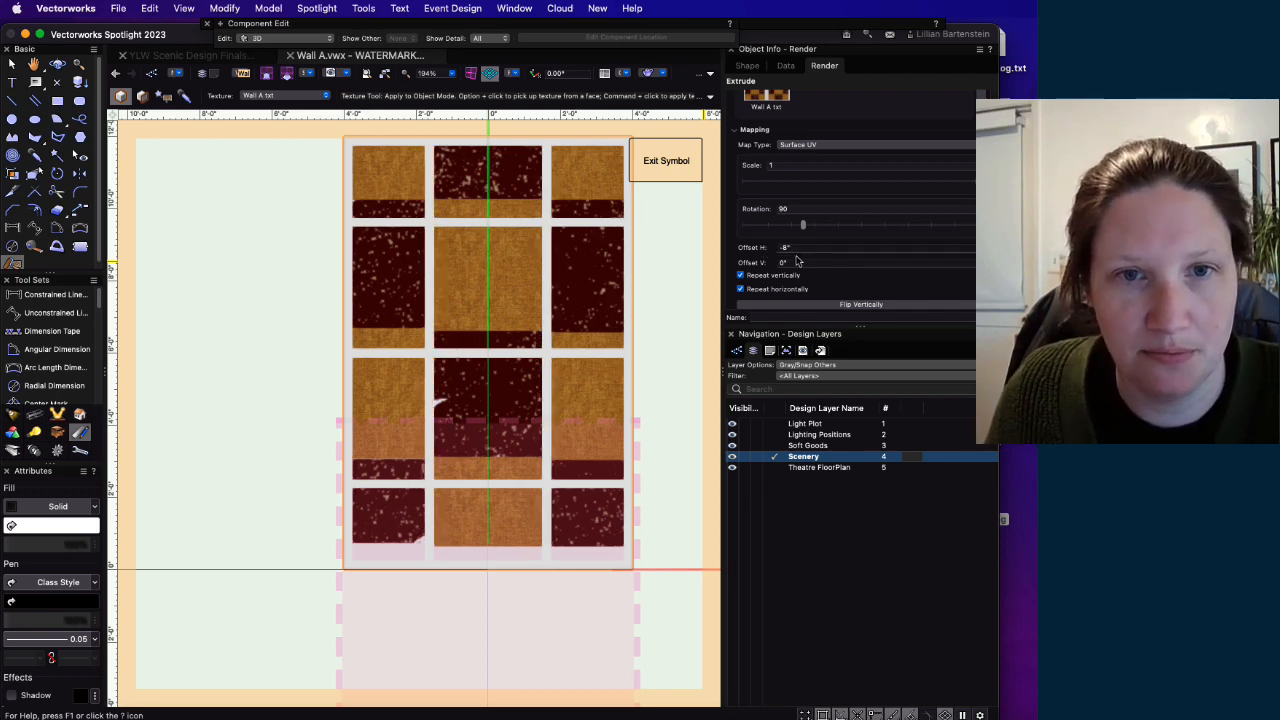
click(798, 249)
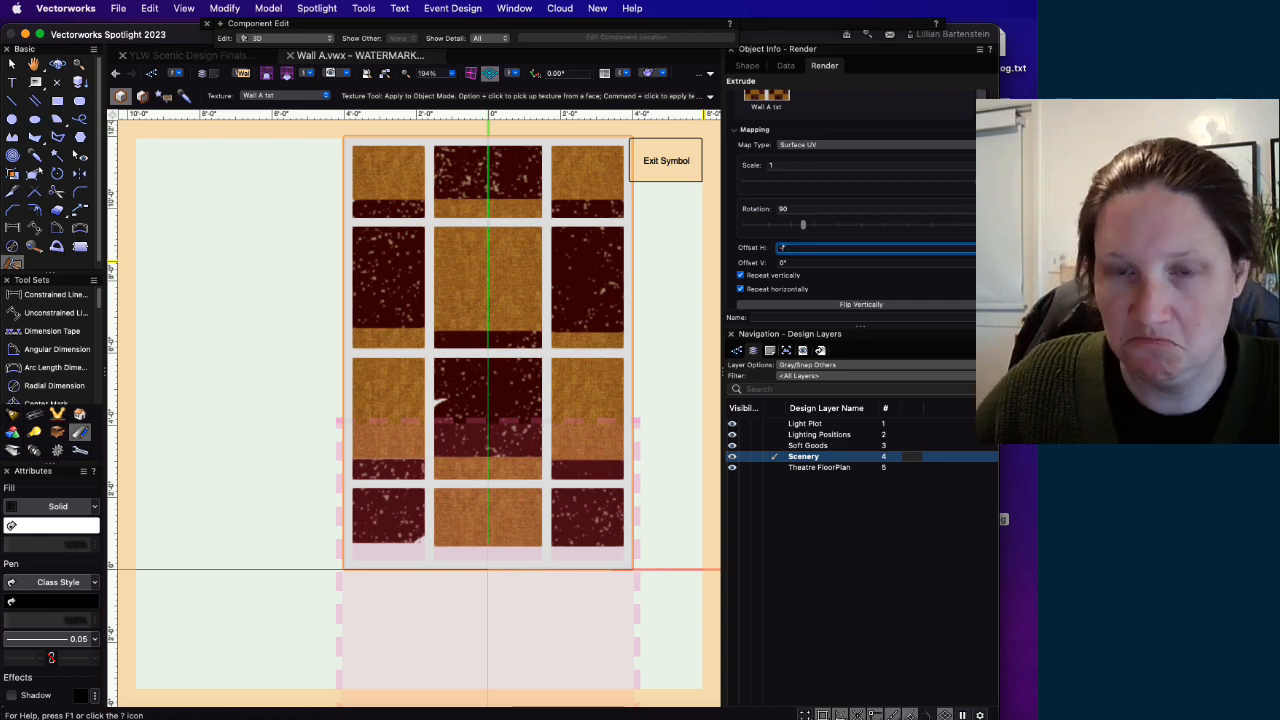
key(Return)
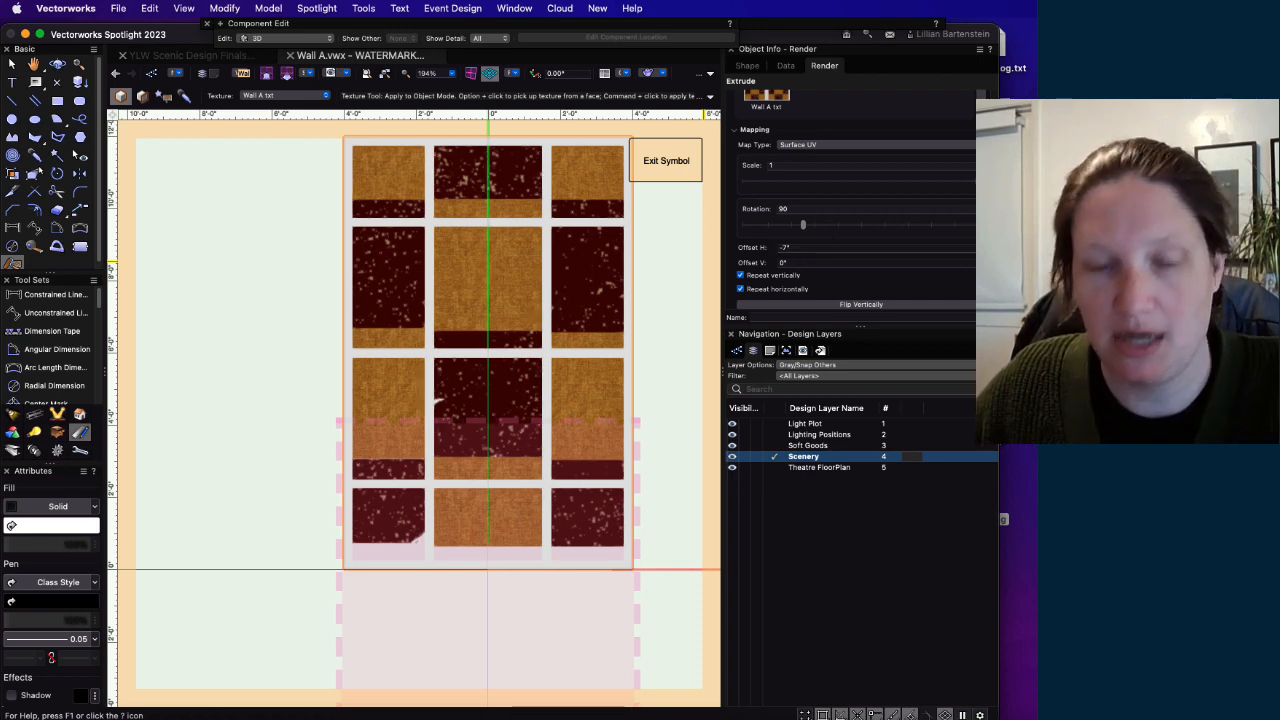
Step: Try a vertical texture offset of -7" on the panel, and replace it with 7"
click(790, 263)
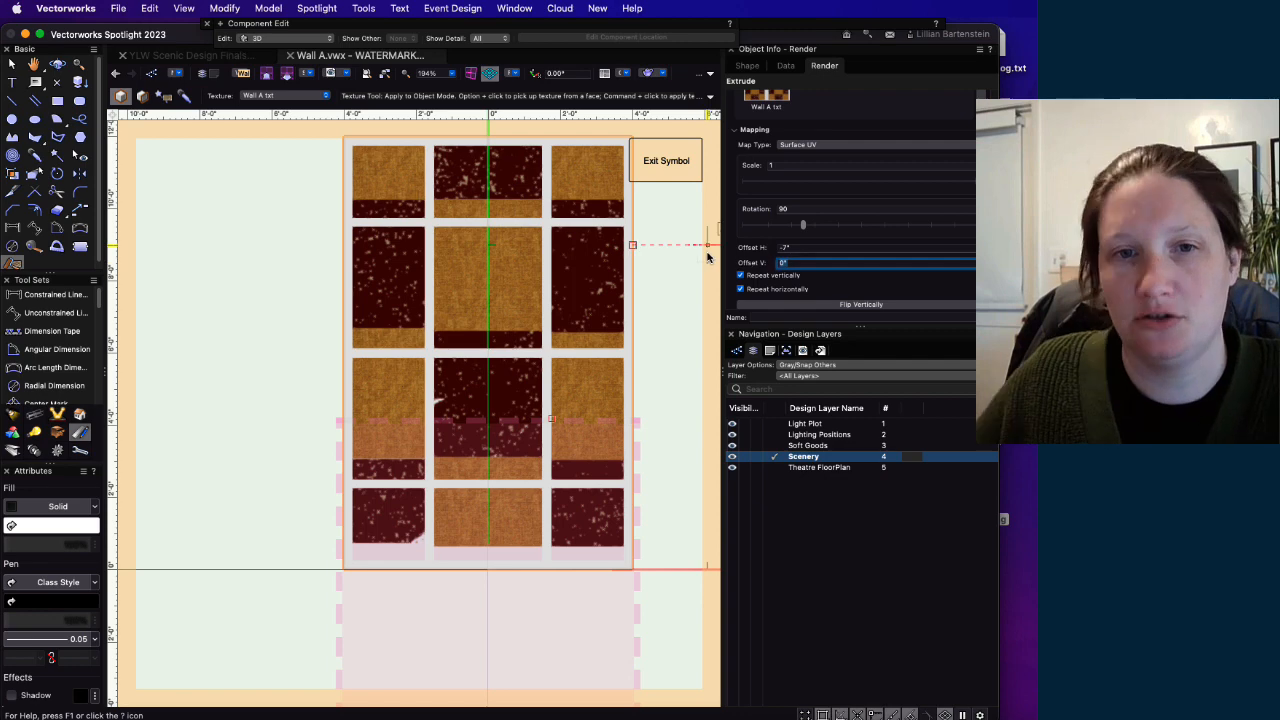
text(-7)
key(Return)
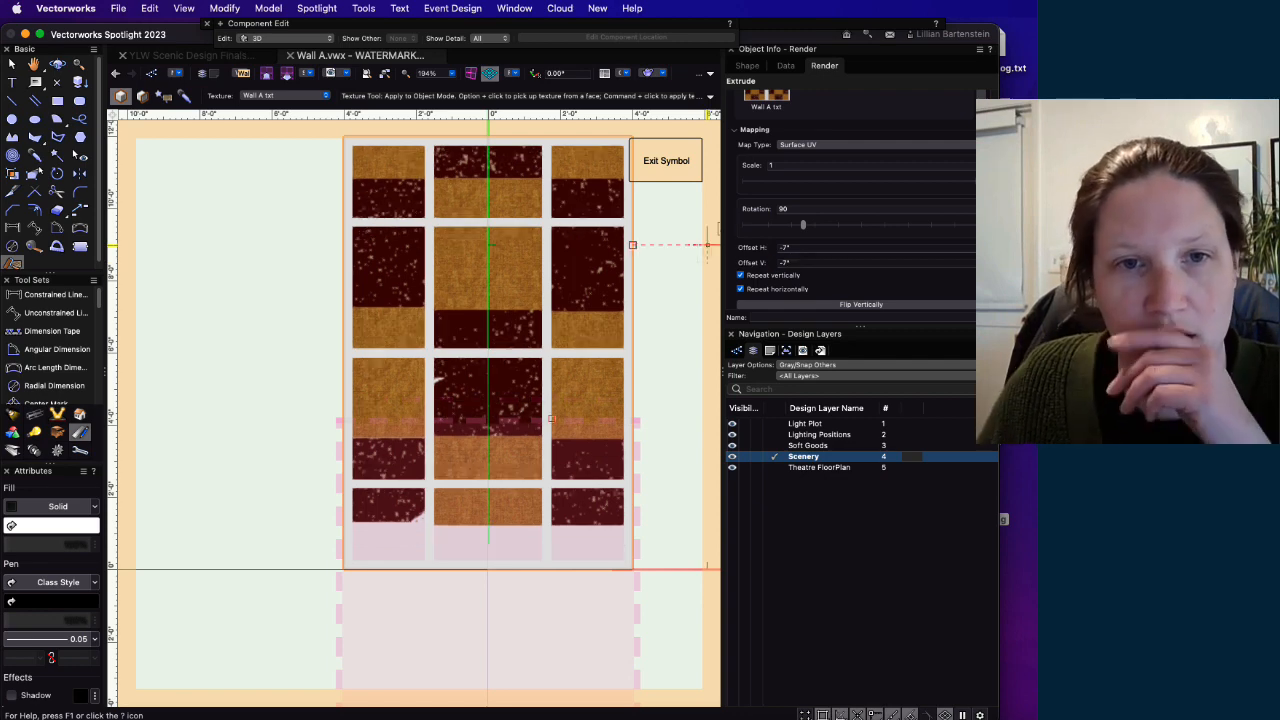
click(818, 264)
text(7)
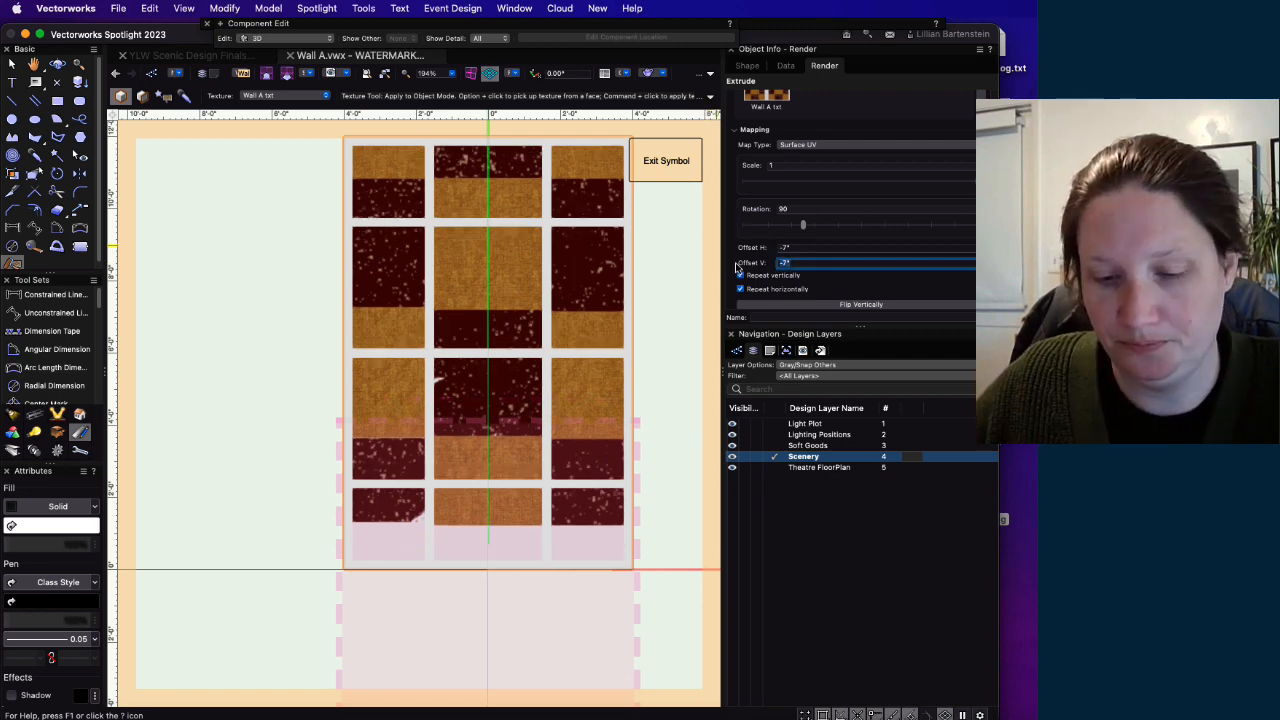
key(Return)
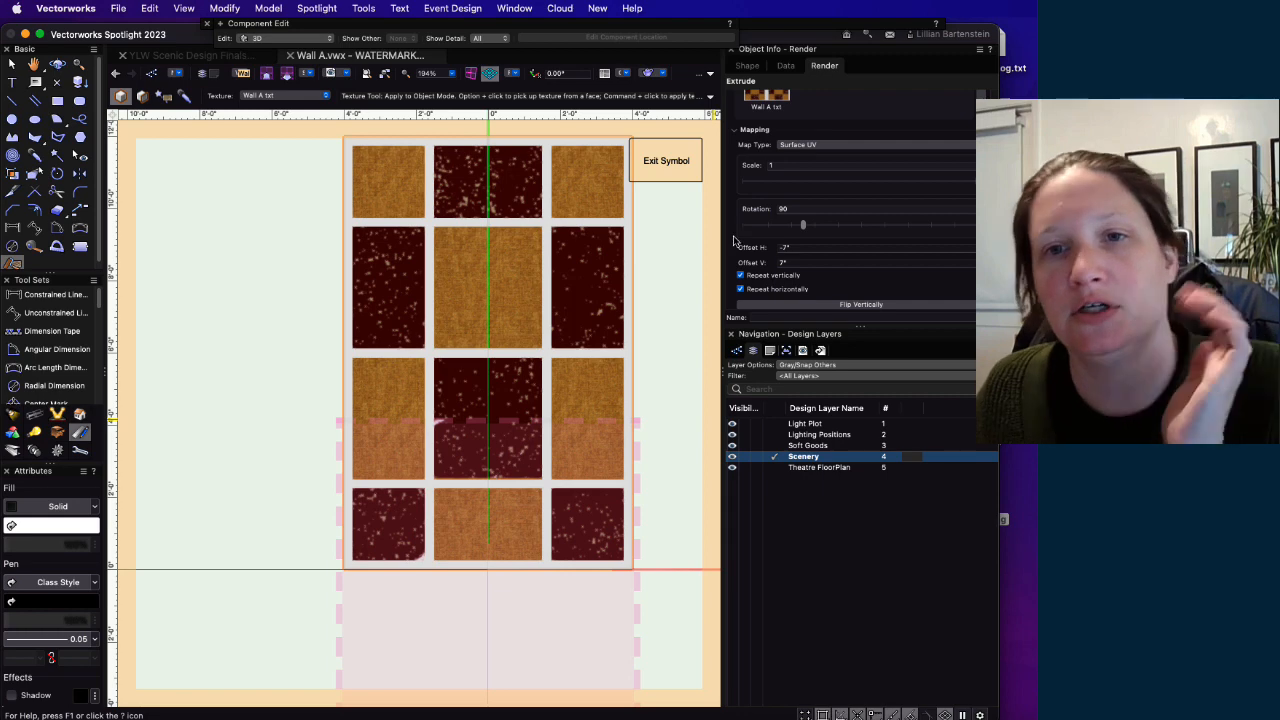
Step: Try the panel's texture flipped horizontally, and leave it flipped only vertically
scroll(746, 242, down, 2)
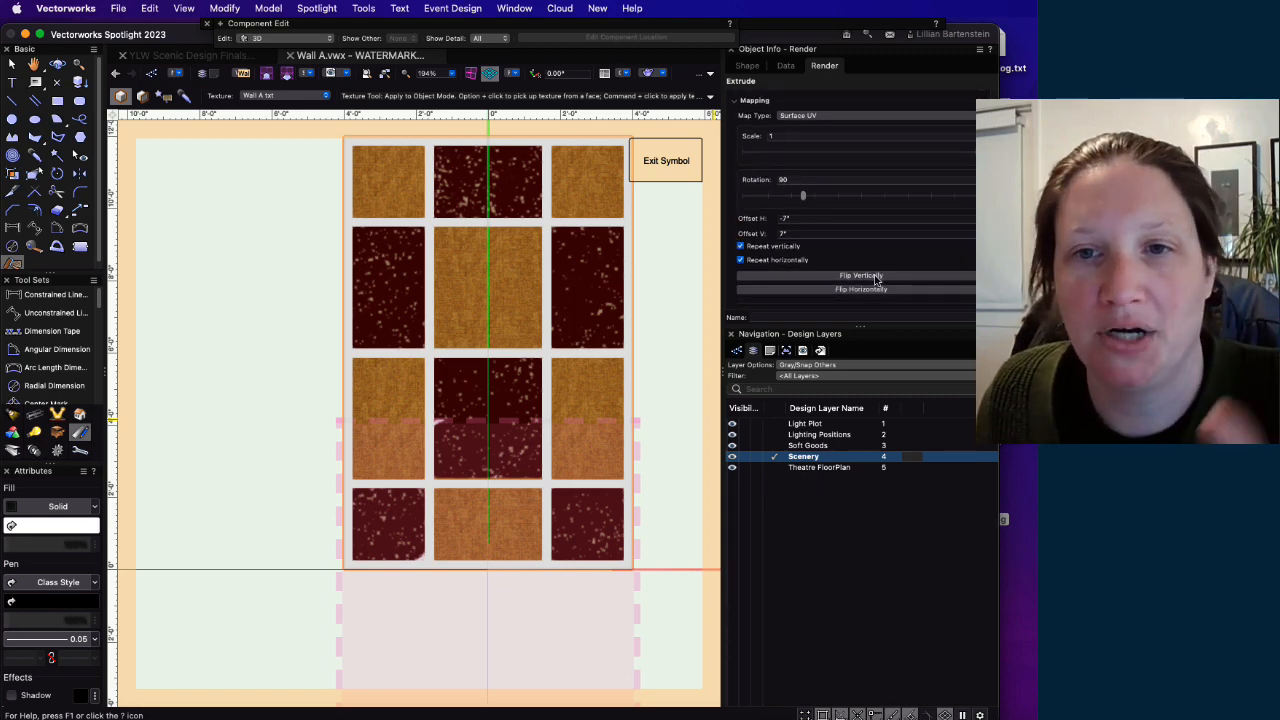
click(848, 290)
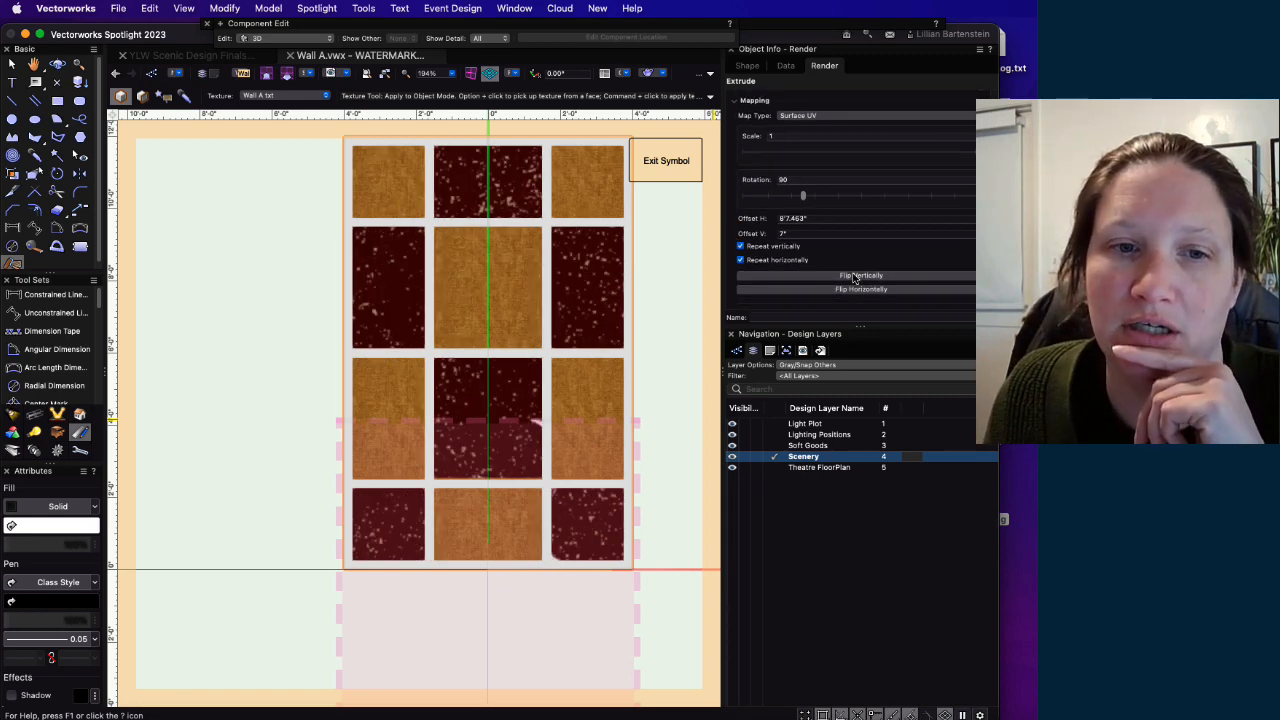
click(854, 276)
click(864, 278)
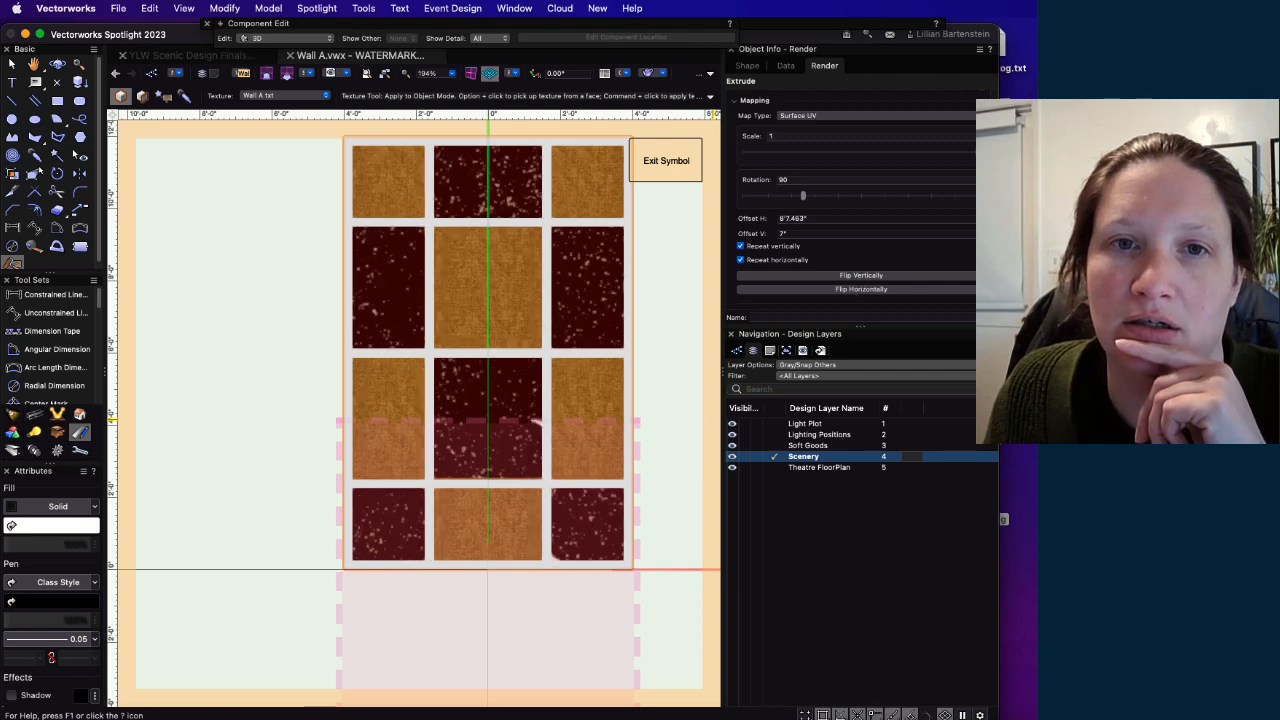
click(859, 290)
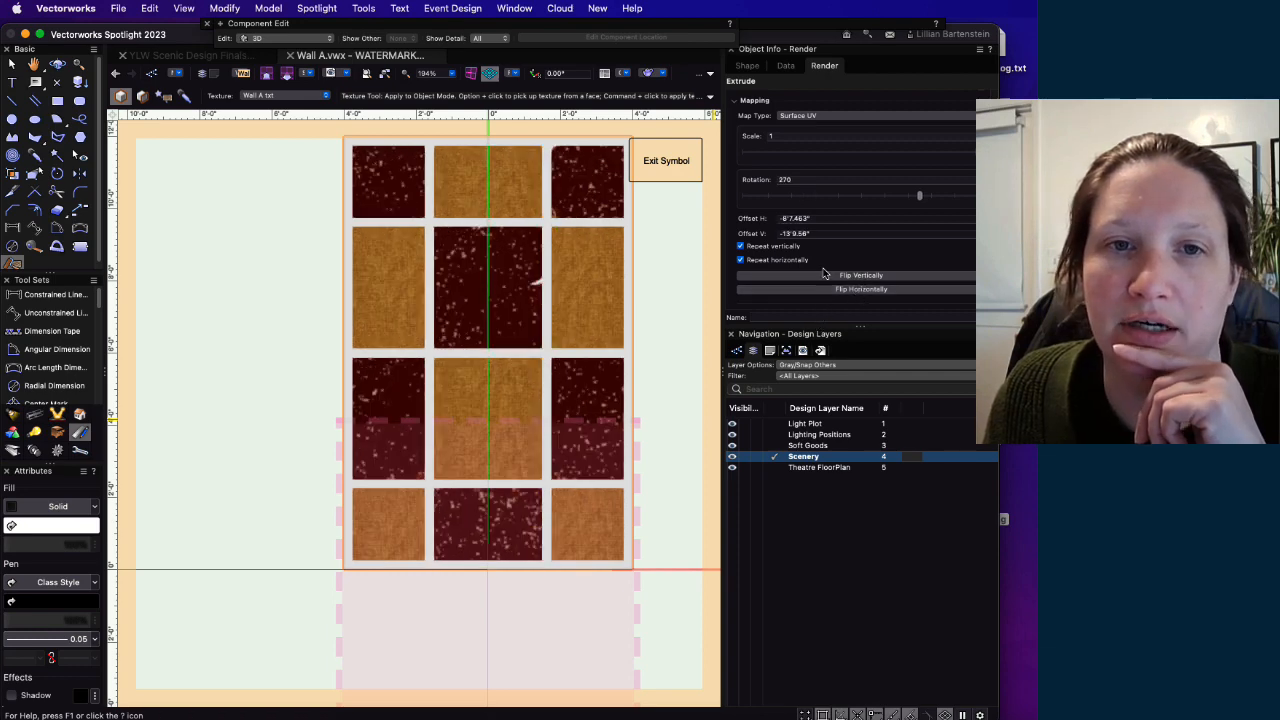
click(833, 278)
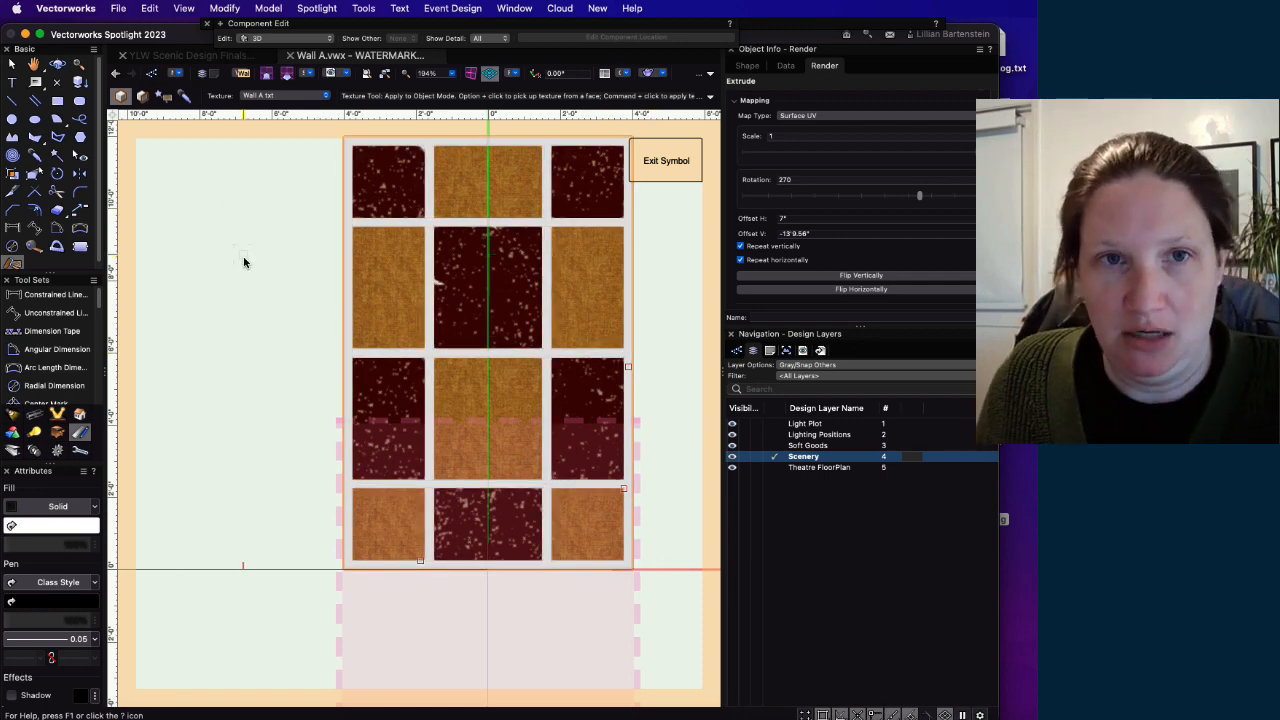
Step: Select the wall's frame extrude and switch its overall texture from By Class to Texture
key(x)
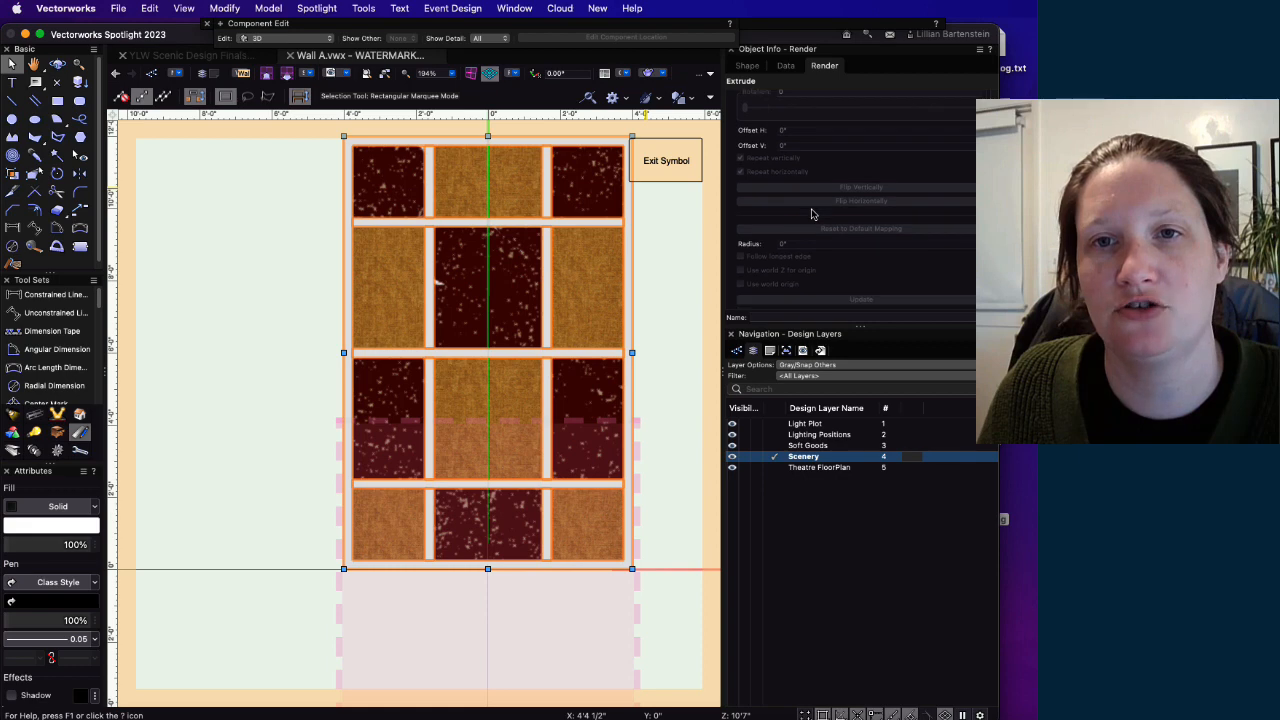
scroll(812, 214, up, 5)
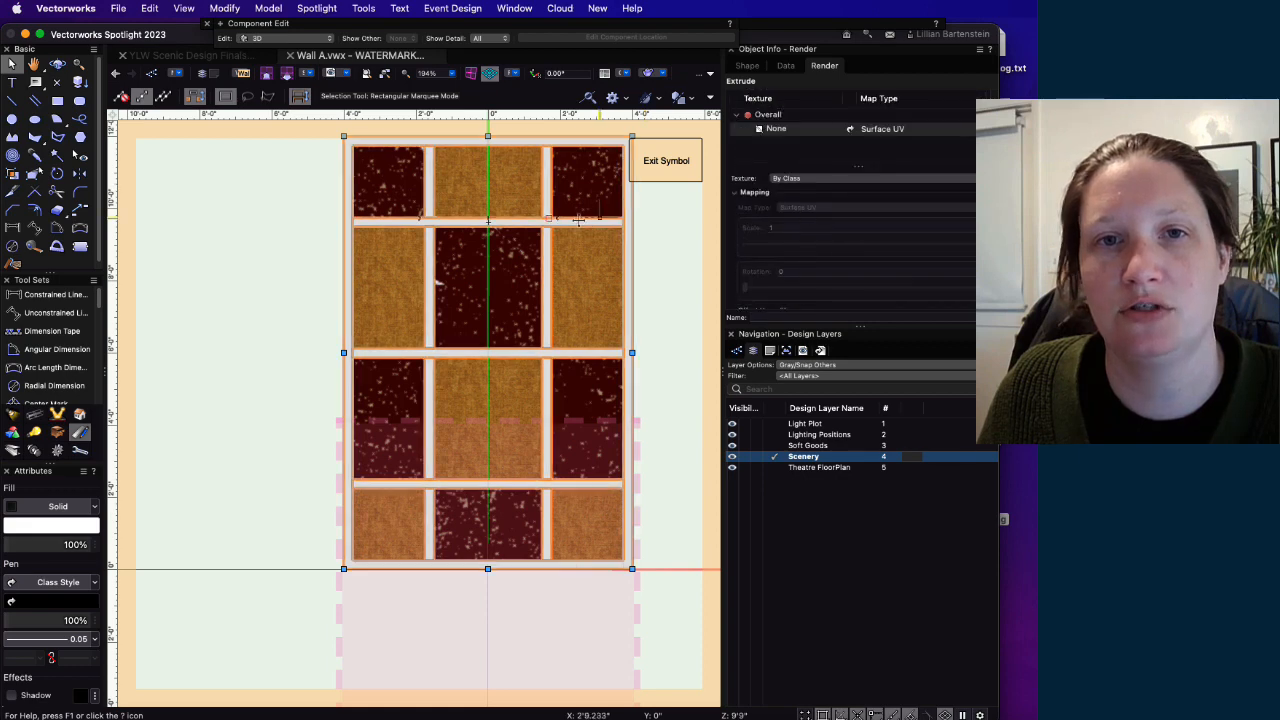
click(767, 130)
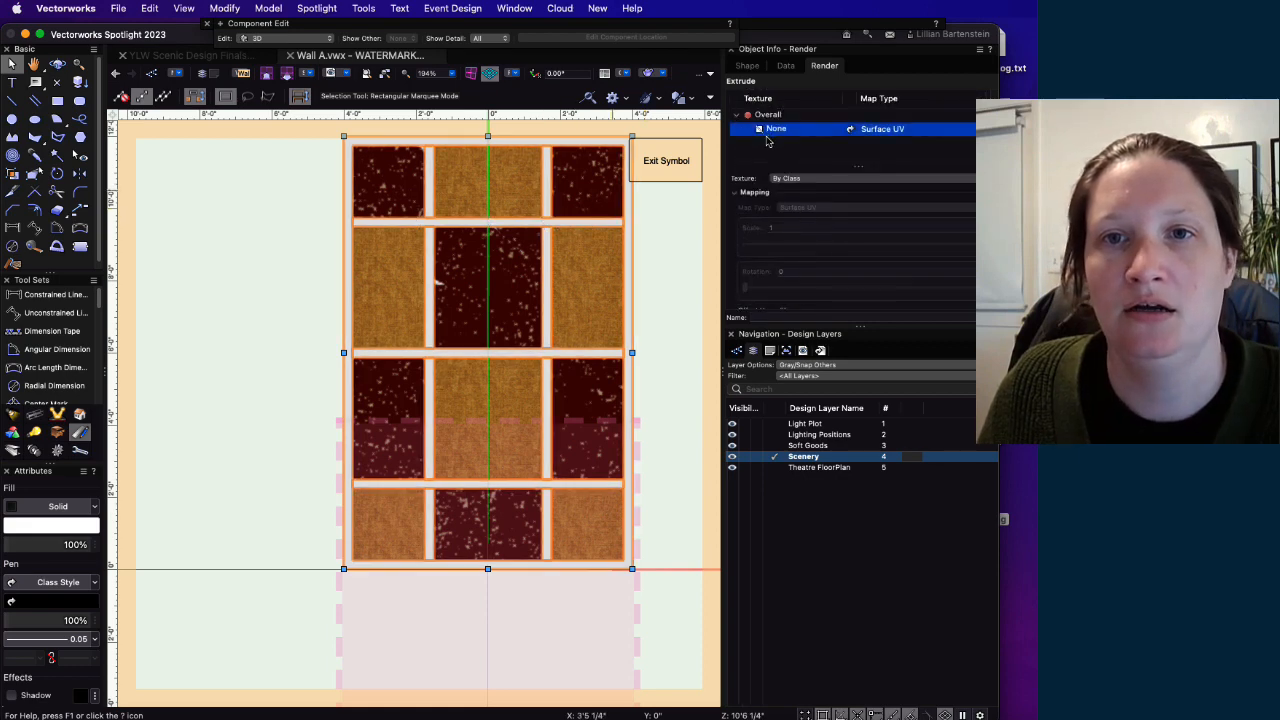
click(800, 177)
click(810, 218)
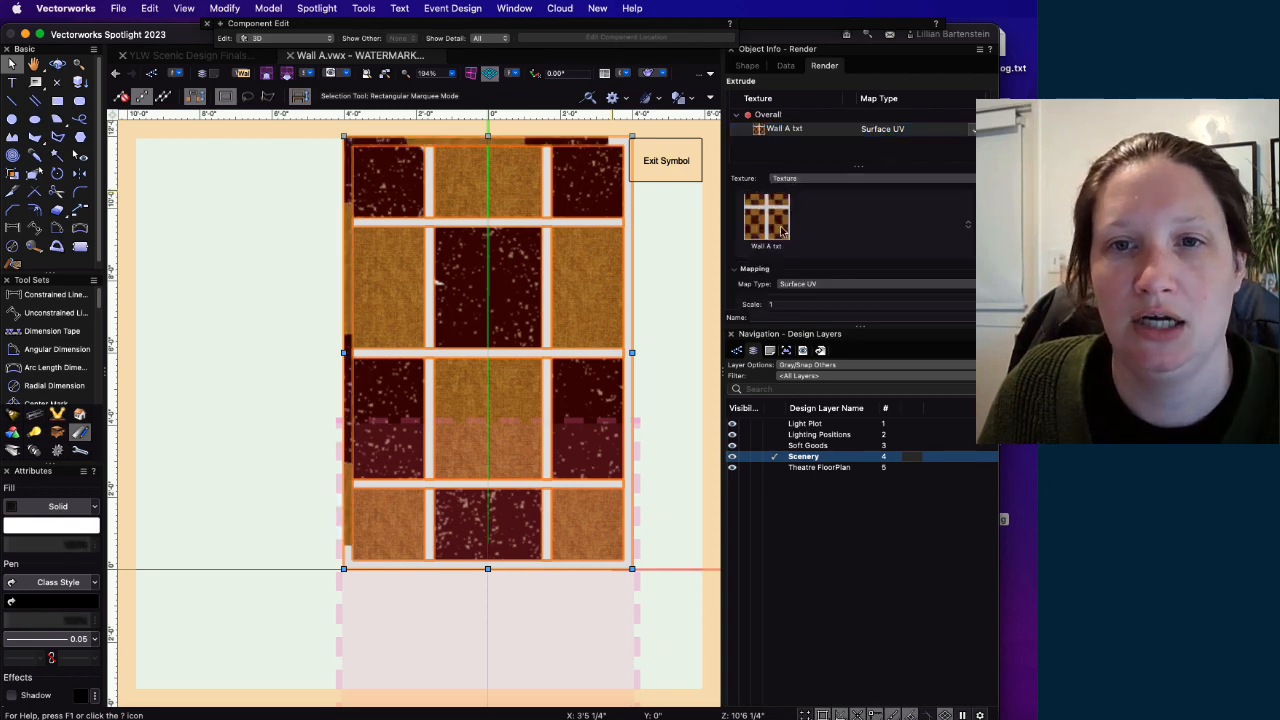
Step: Search the texture resources for "wood" and apply the Arroway Wood 002 texture to the frame
click(783, 229)
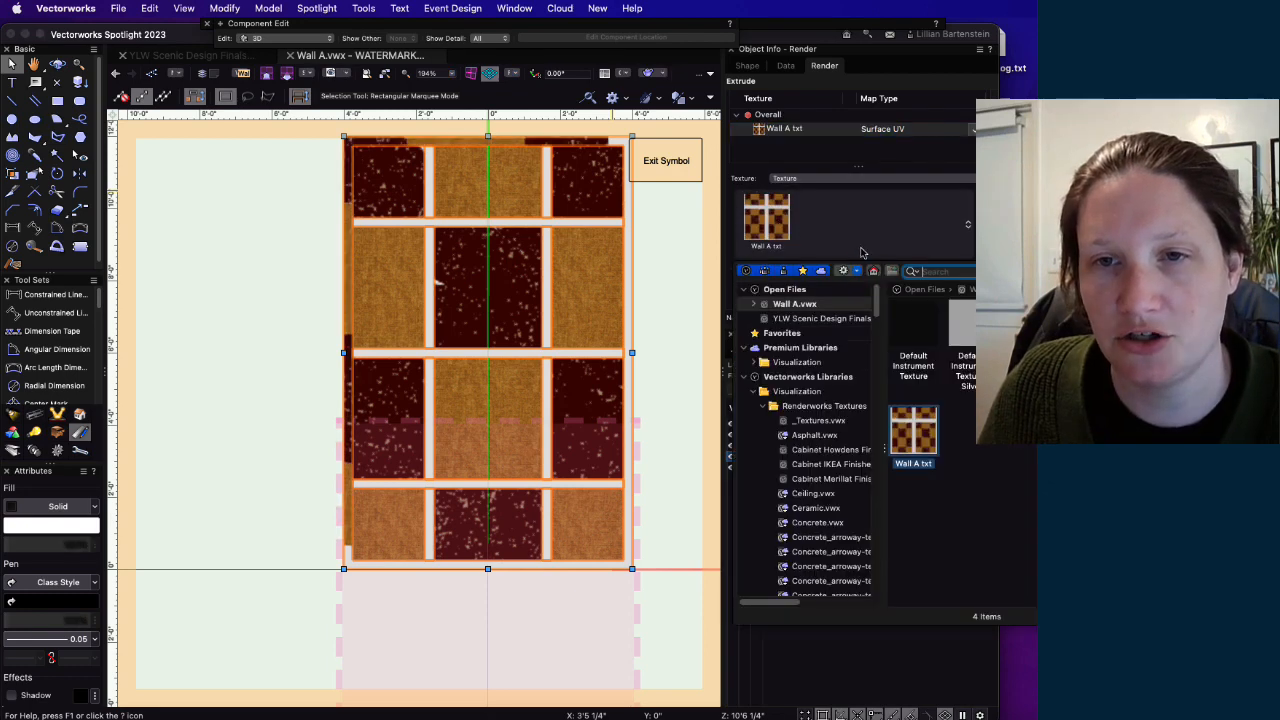
text(wood)
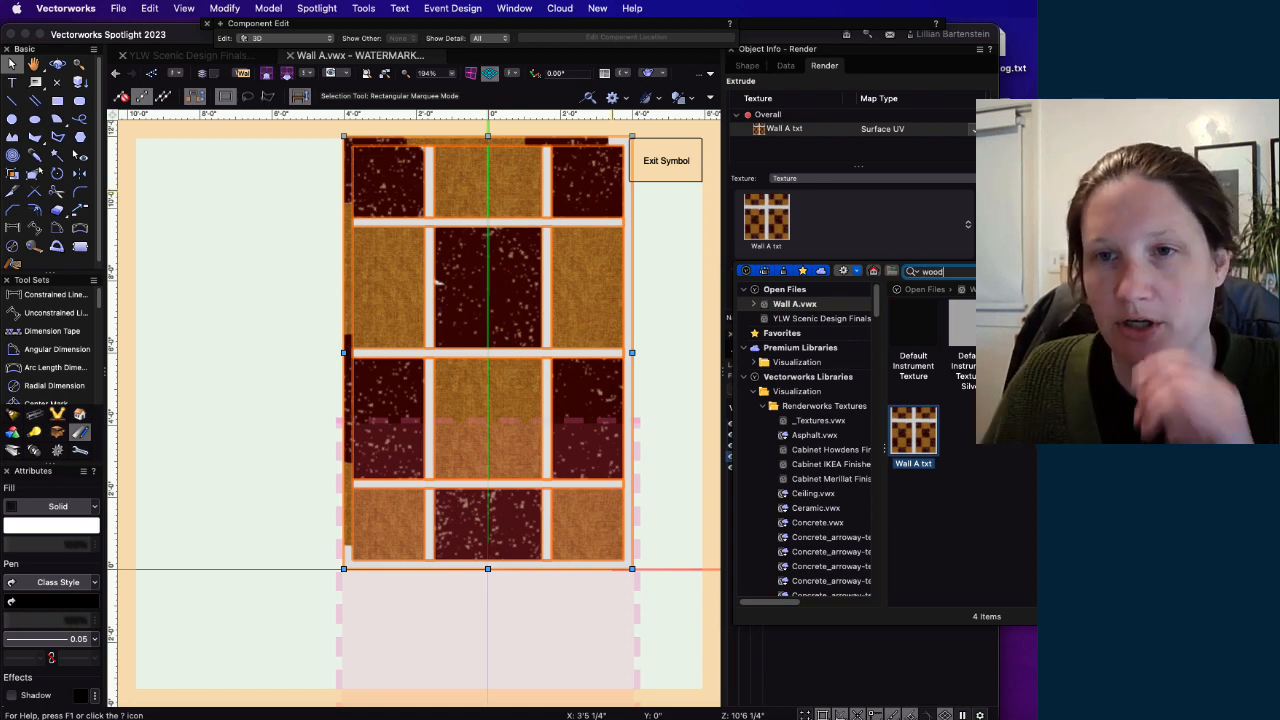
key(Return)
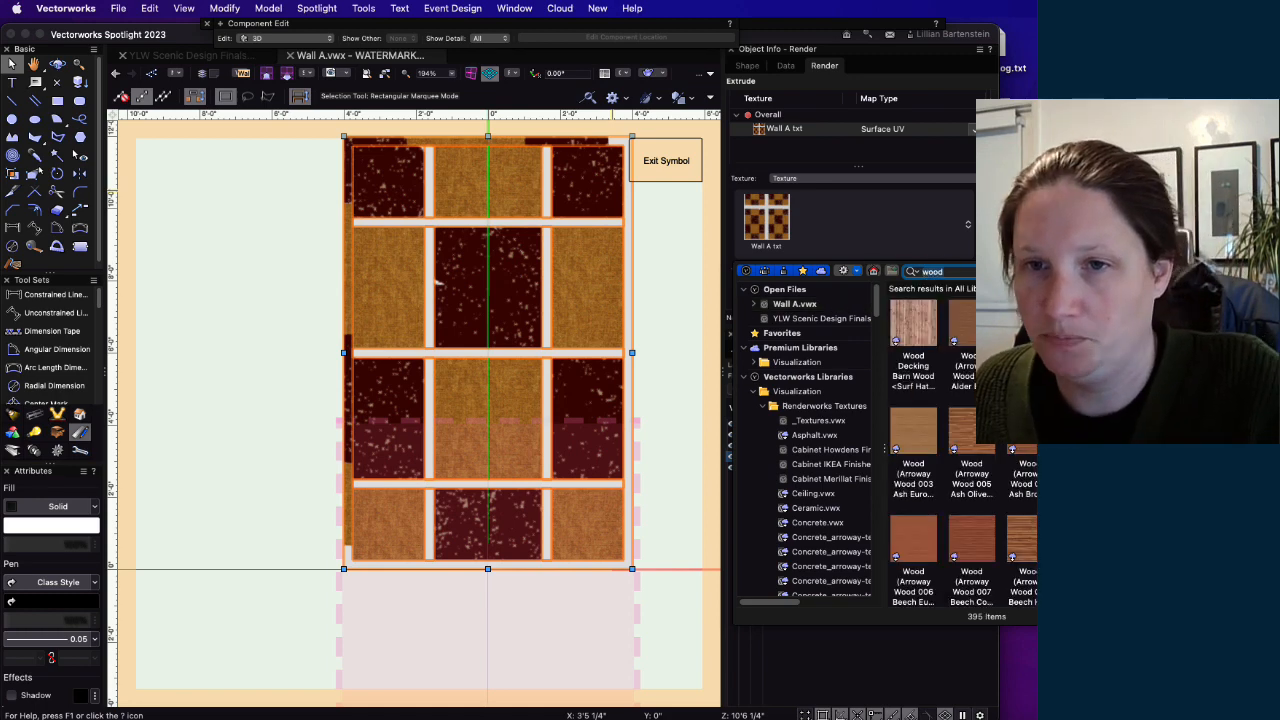
double_click(986, 428)
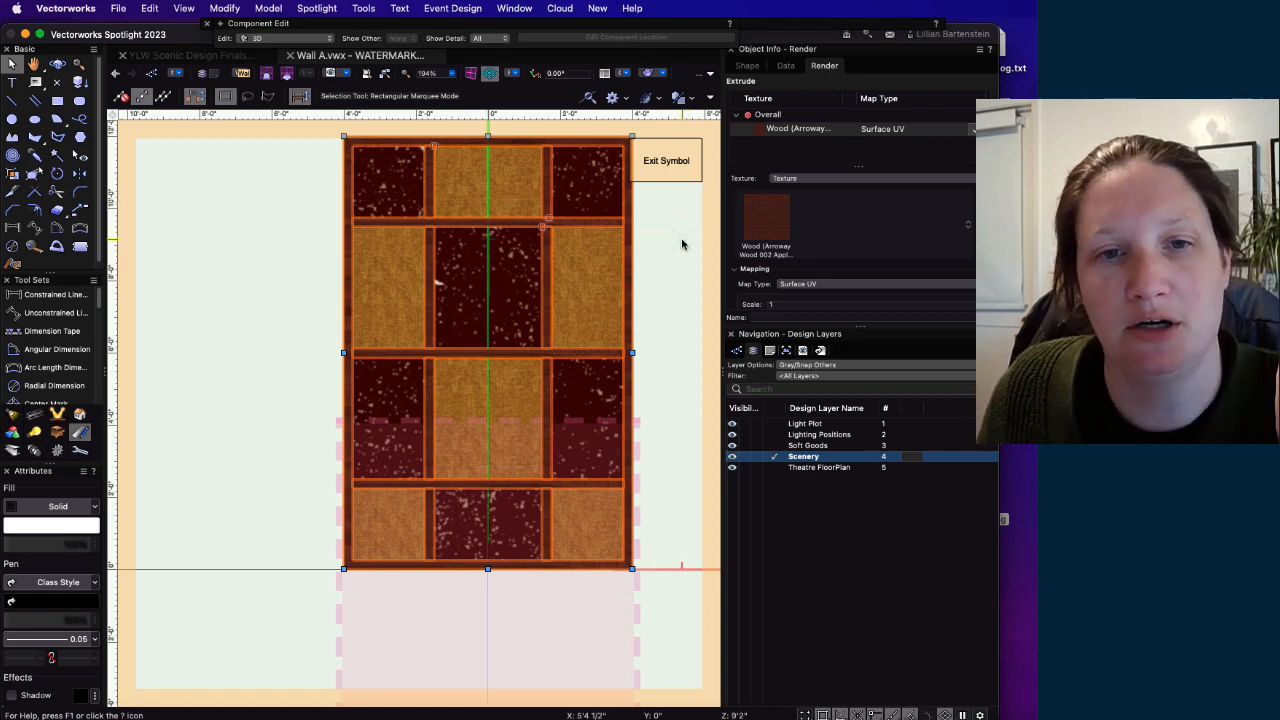
Step: Exit the symbol and set the drawing's render mode to Shaded
middle_drag(680, 243, 593, 230)
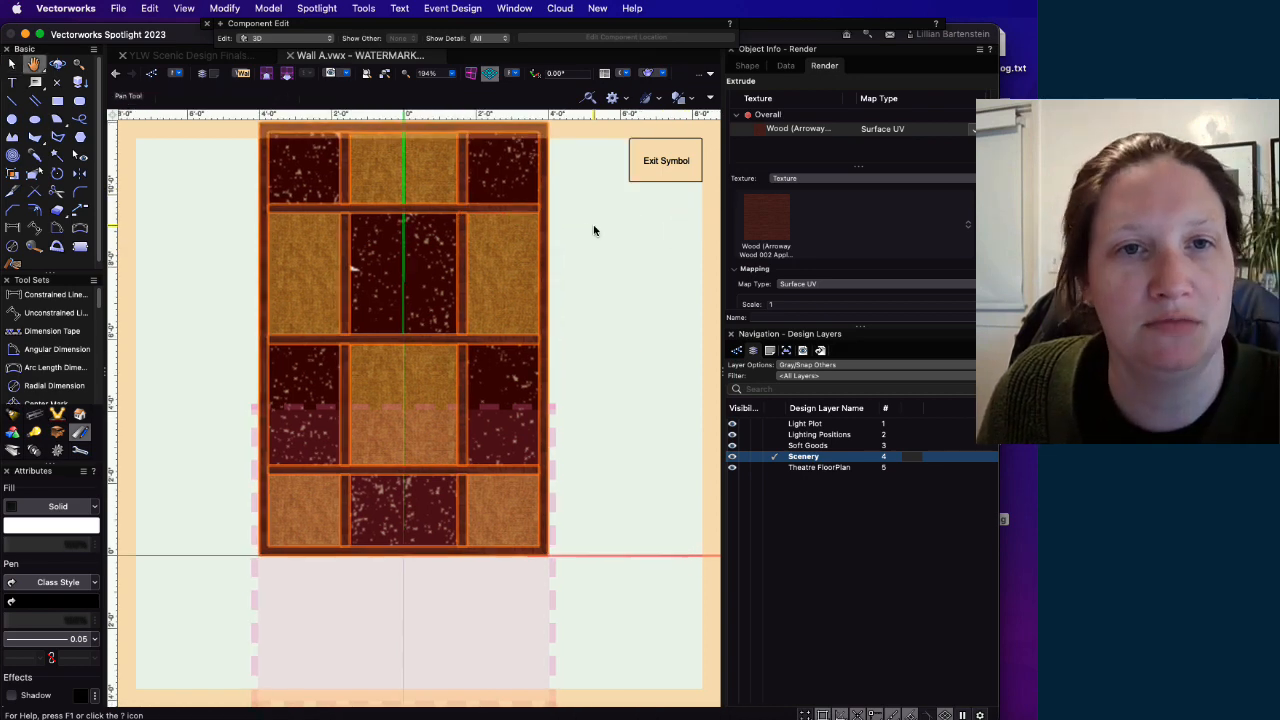
click(665, 163)
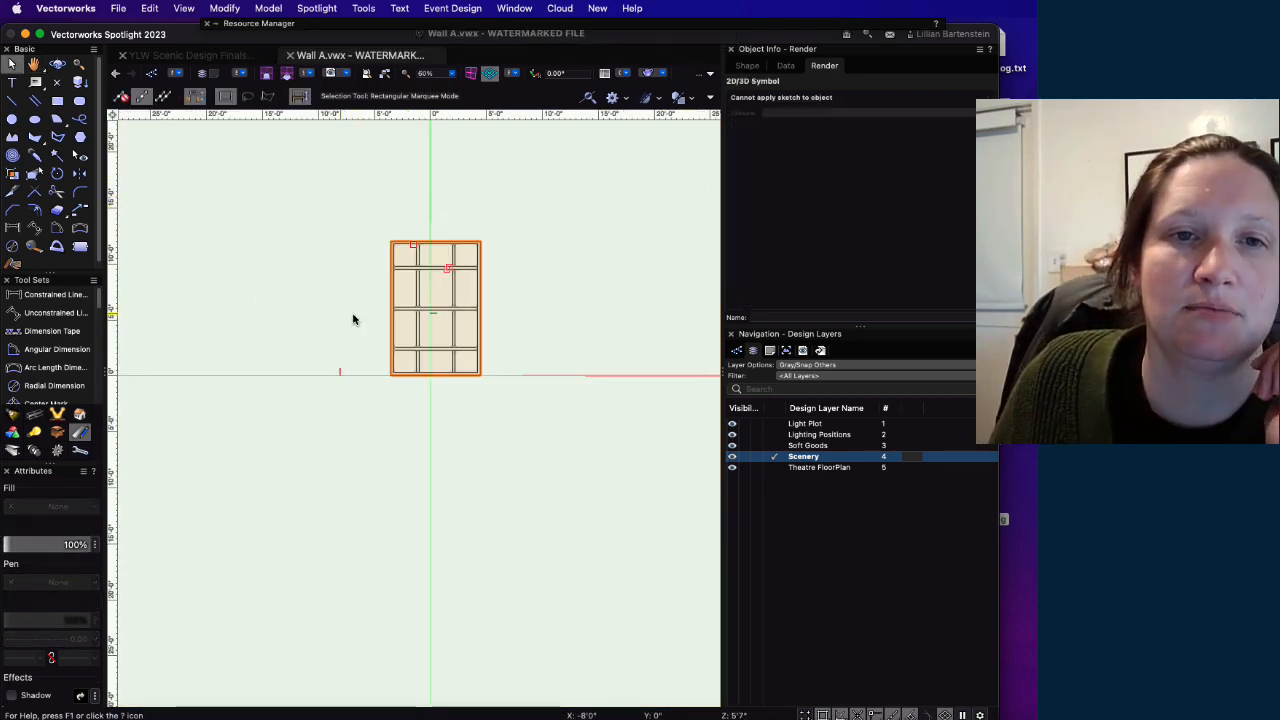
click(658, 97)
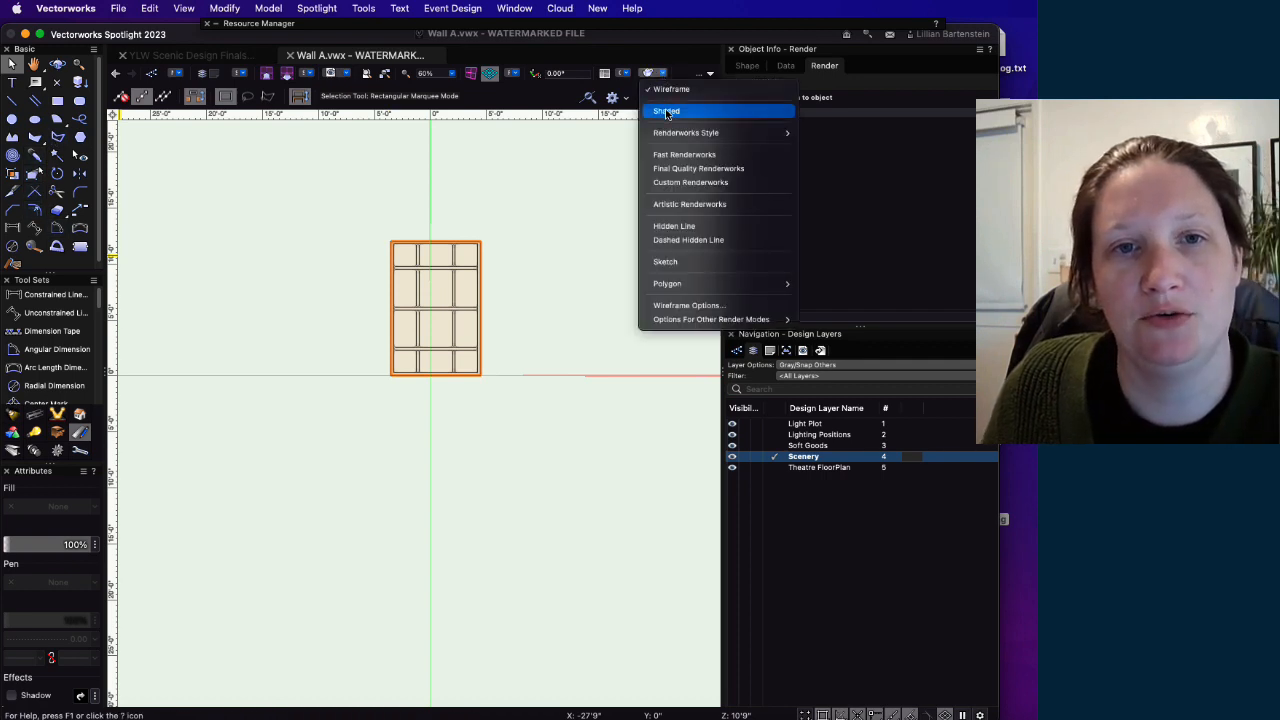
click(665, 110)
scroll(403, 305, up, 2)
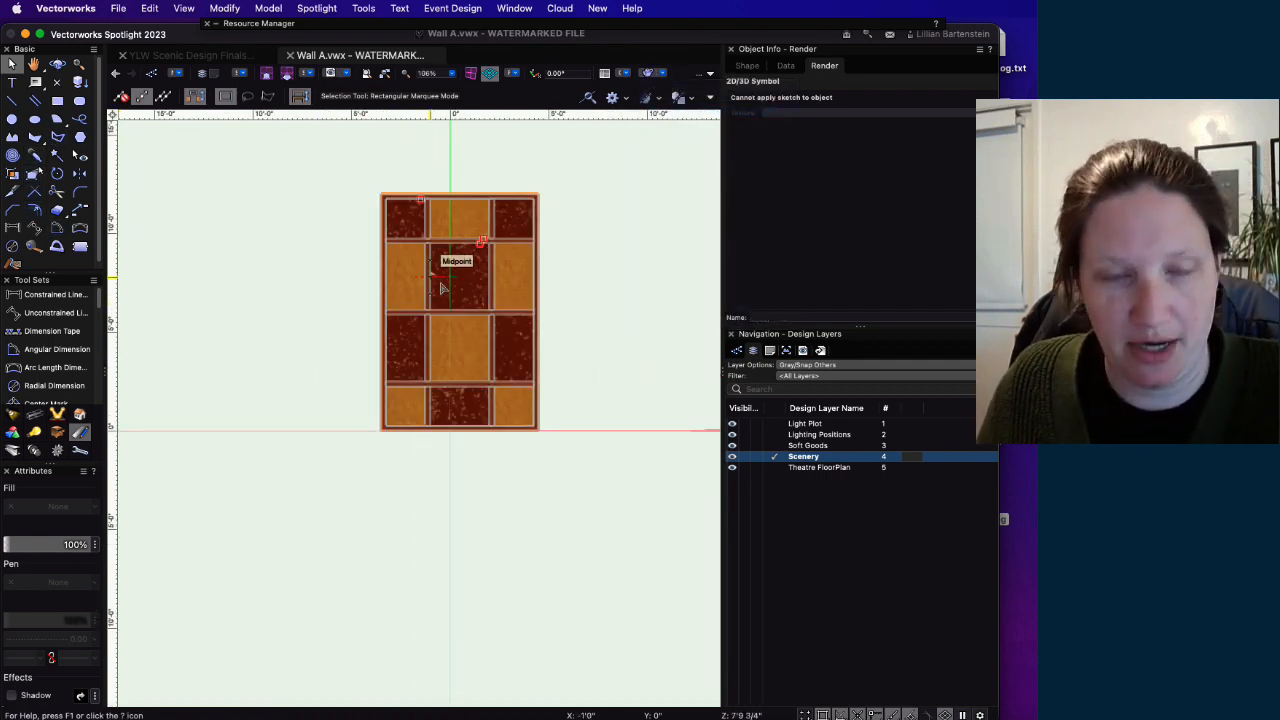
Step: Orbit the shaded wall to a slightly angled 3D view and frame the whole wall in the drawing area
key(shift+c)
click(845, 287)
drag(334, 303, 383, 434)
scroll(435, 232, up, 3)
scroll(429, 377, down, 2)
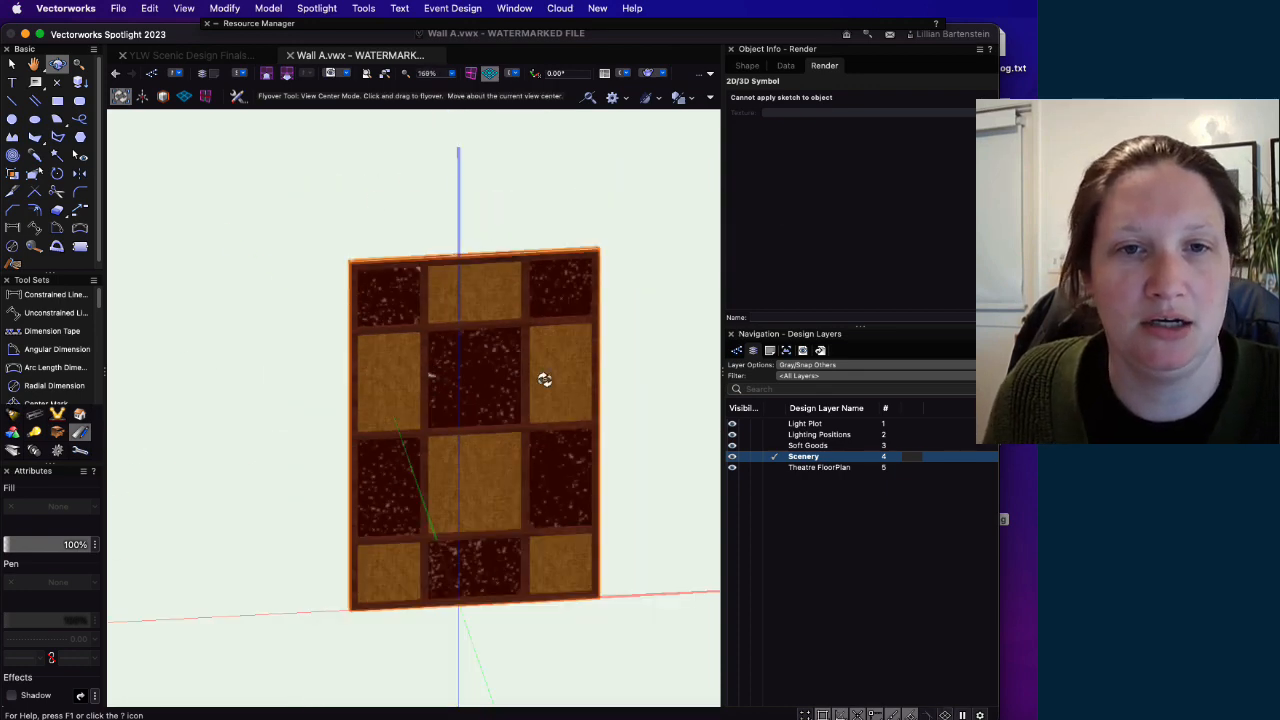
drag(543, 377, 447, 341)
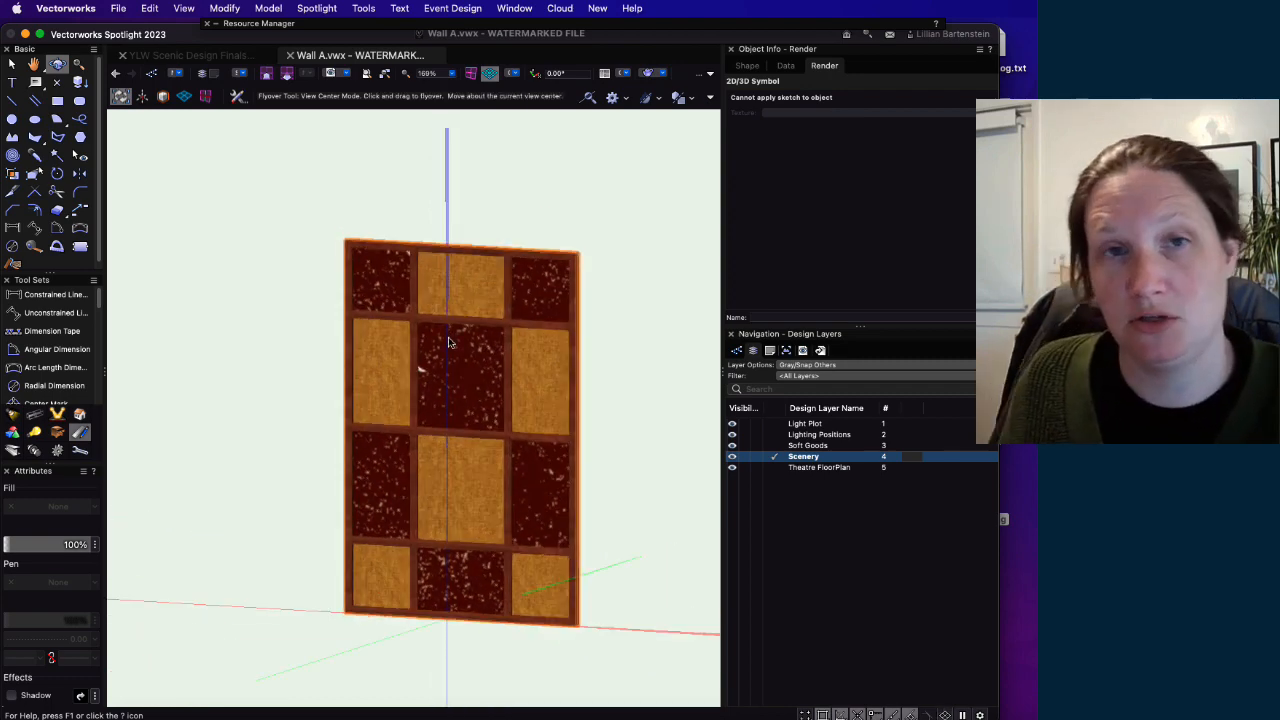
middle_drag(634, 462, 630, 389)
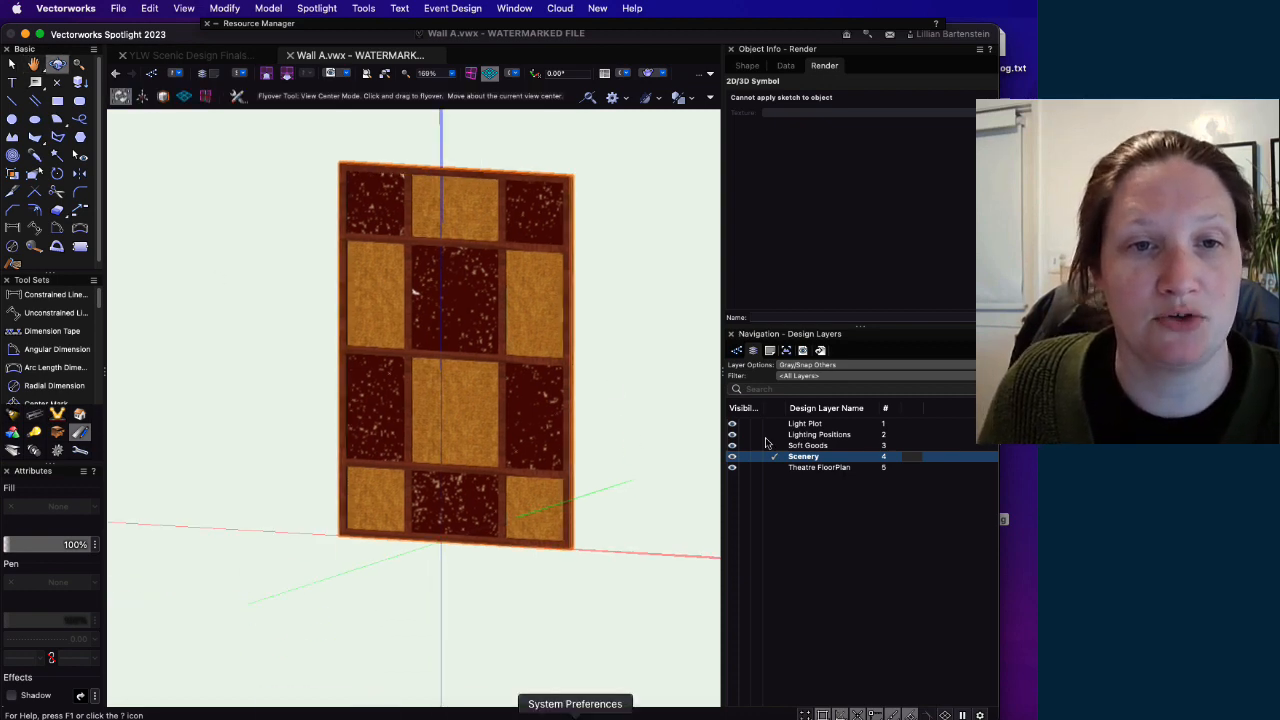
Step: Start an image file export, set the export area to Current View and render its preview
mouse_move(541, 28)
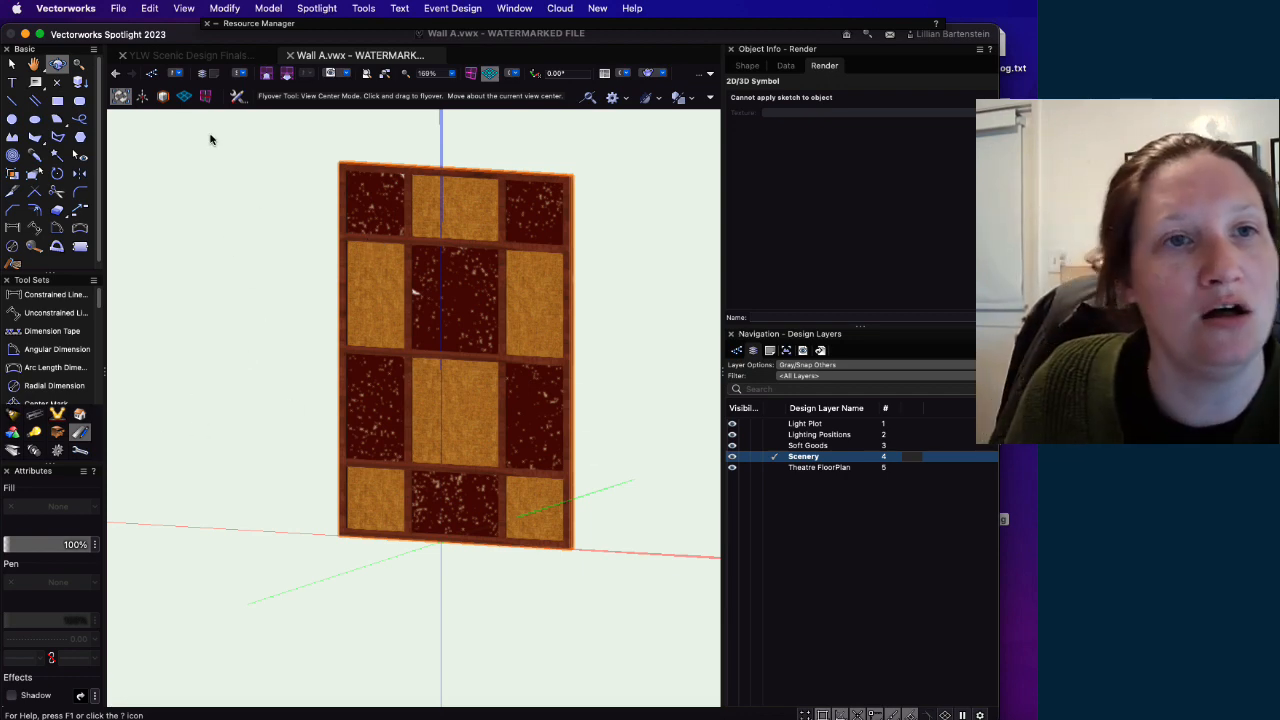
click(116, 9)
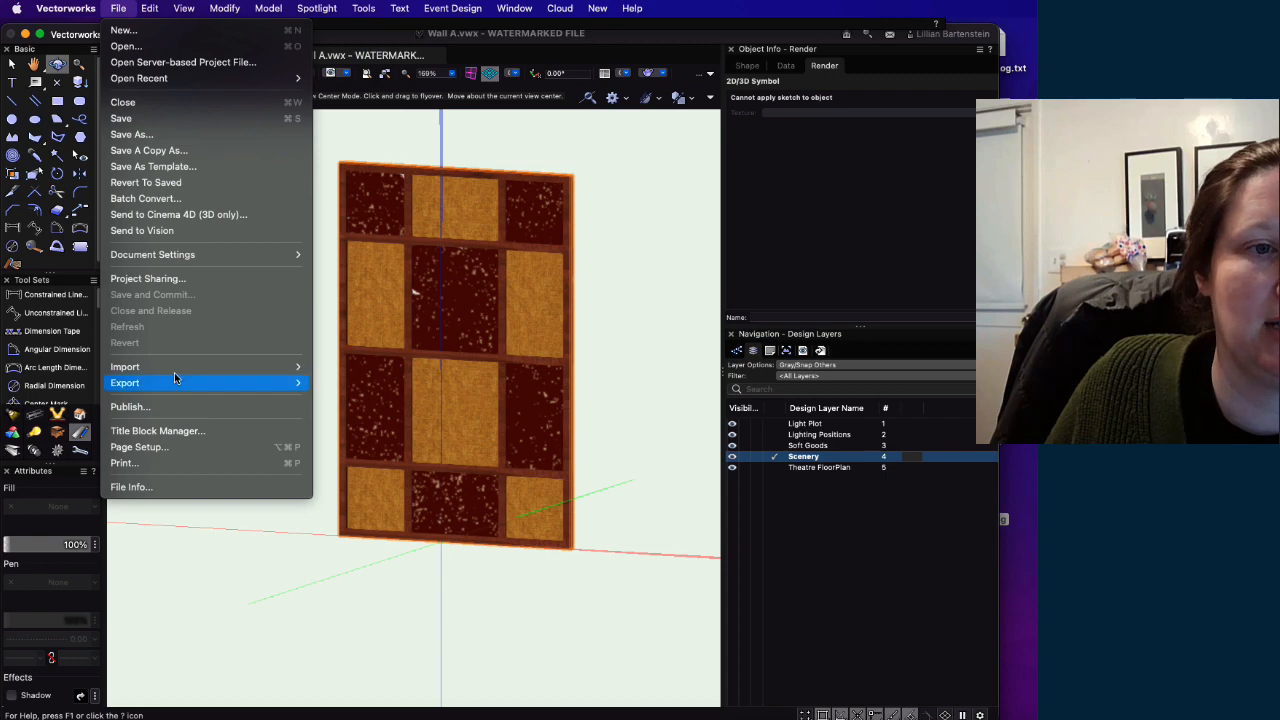
mouse_move(172, 382)
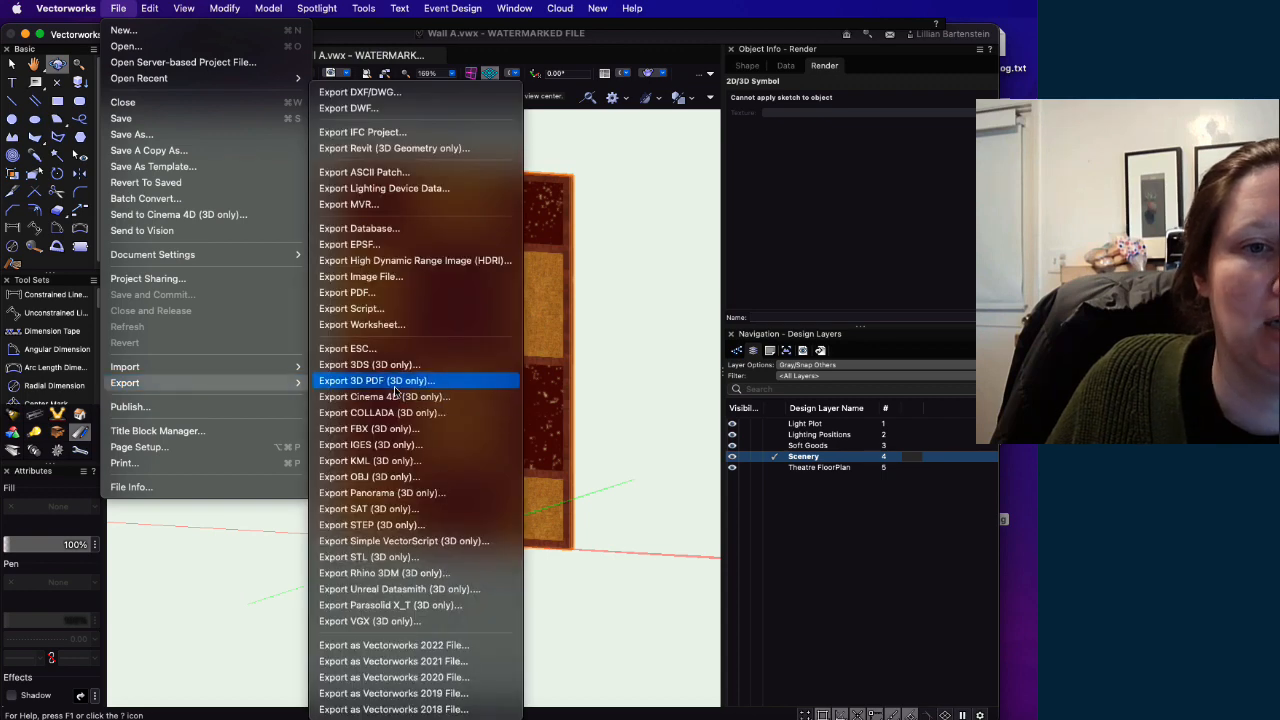
click(400, 276)
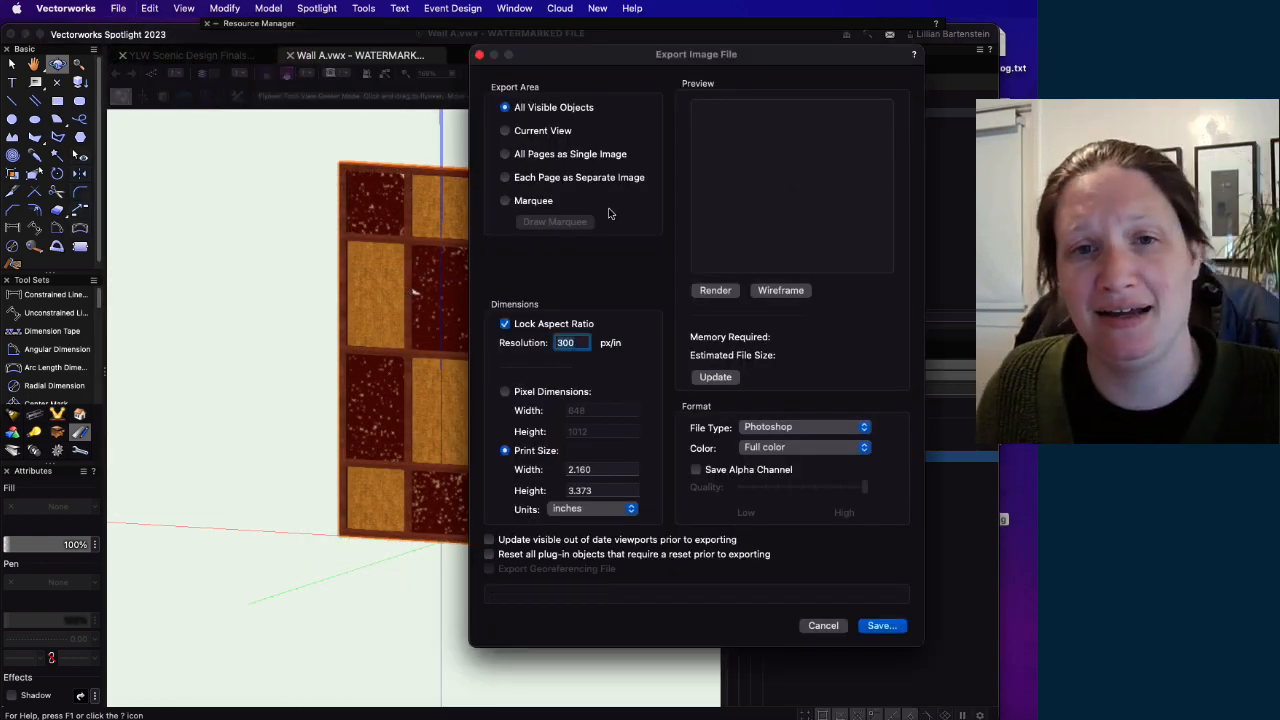
click(505, 131)
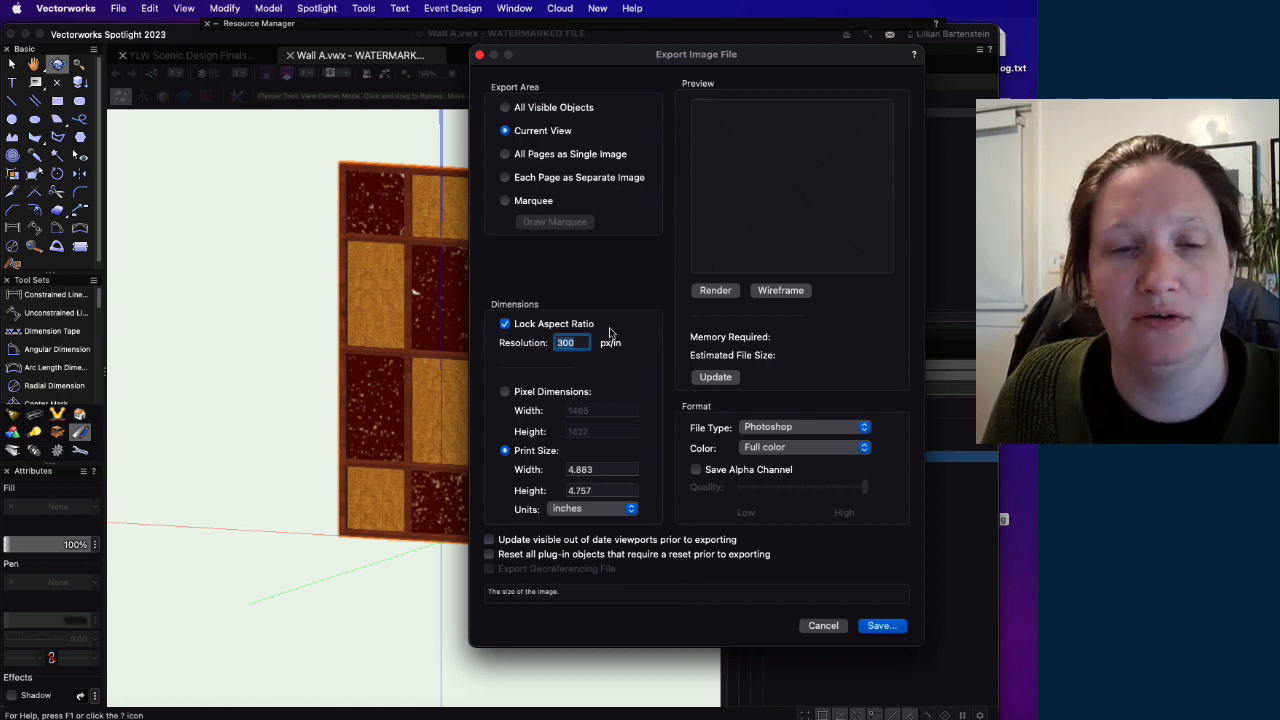
click(704, 291)
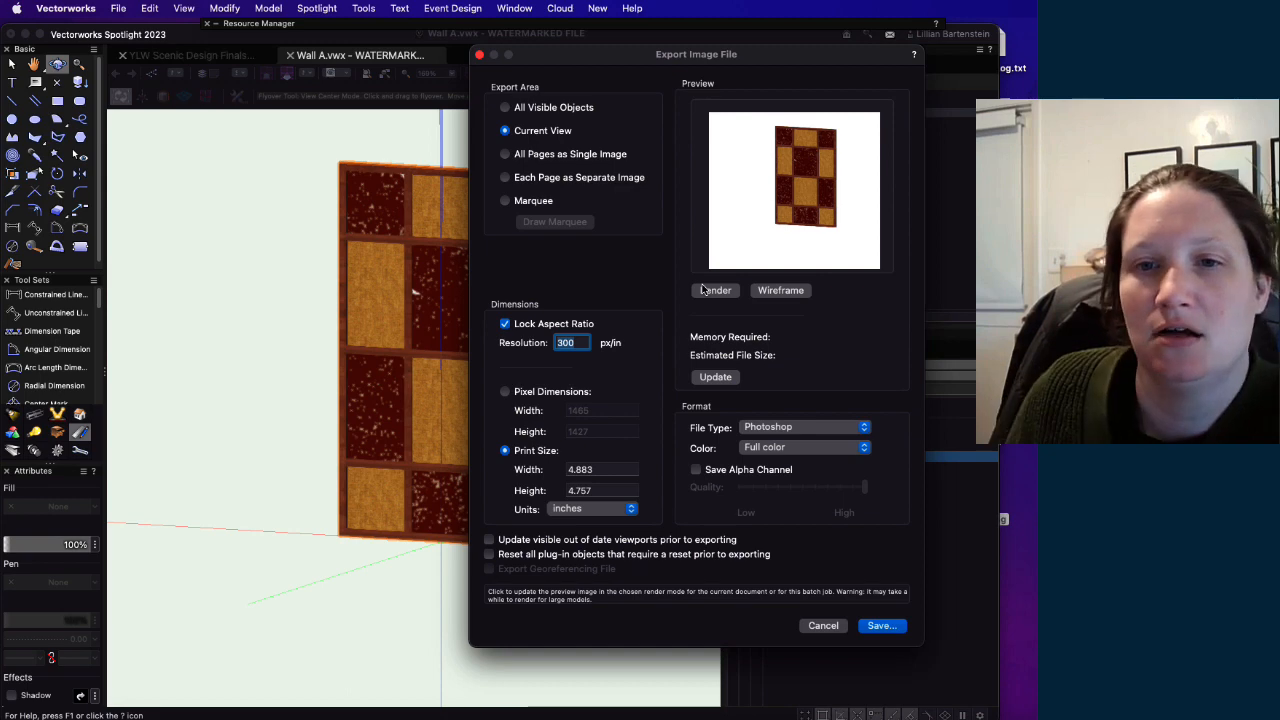
Step: Save the export as a Photoshop image on the Desktop, adding the author's surname before "Wall A" in the file name
click(895, 632)
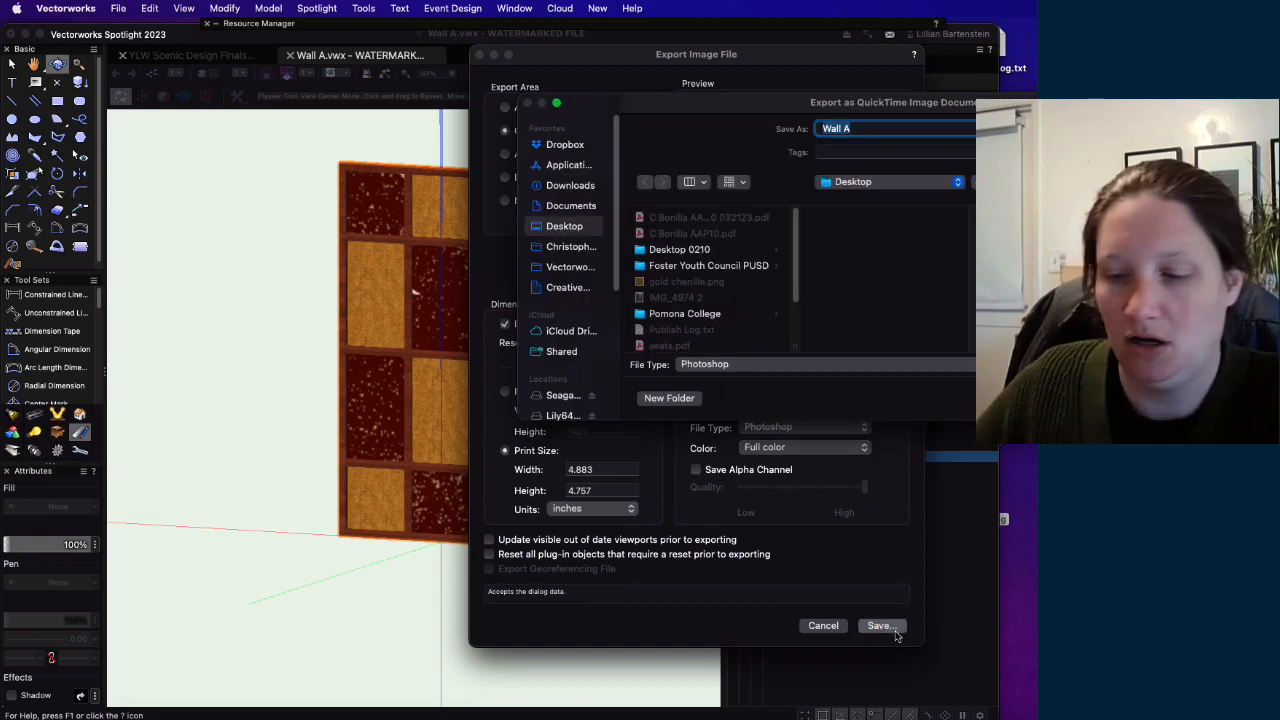
key(Left)
text(Bartesnte)
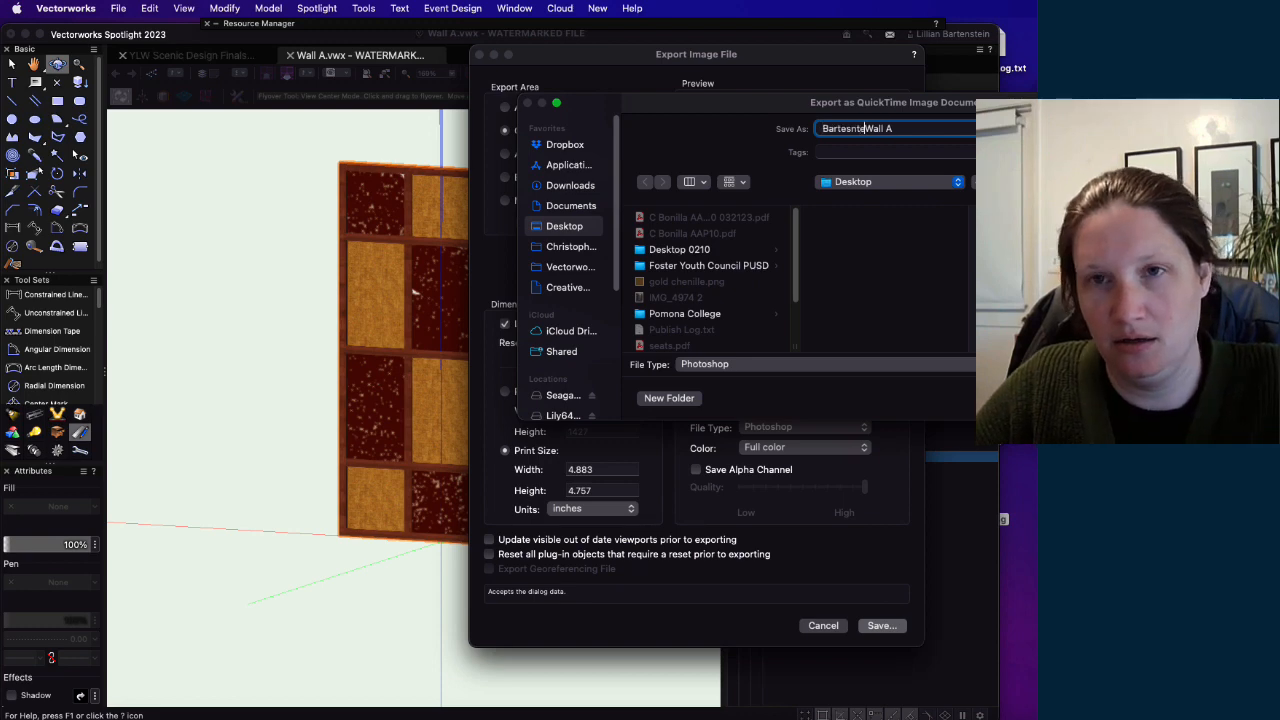
key(BackSpace)
key(BackSpace)
key(BackSpace)
key(BackSpace)
text(nstein)
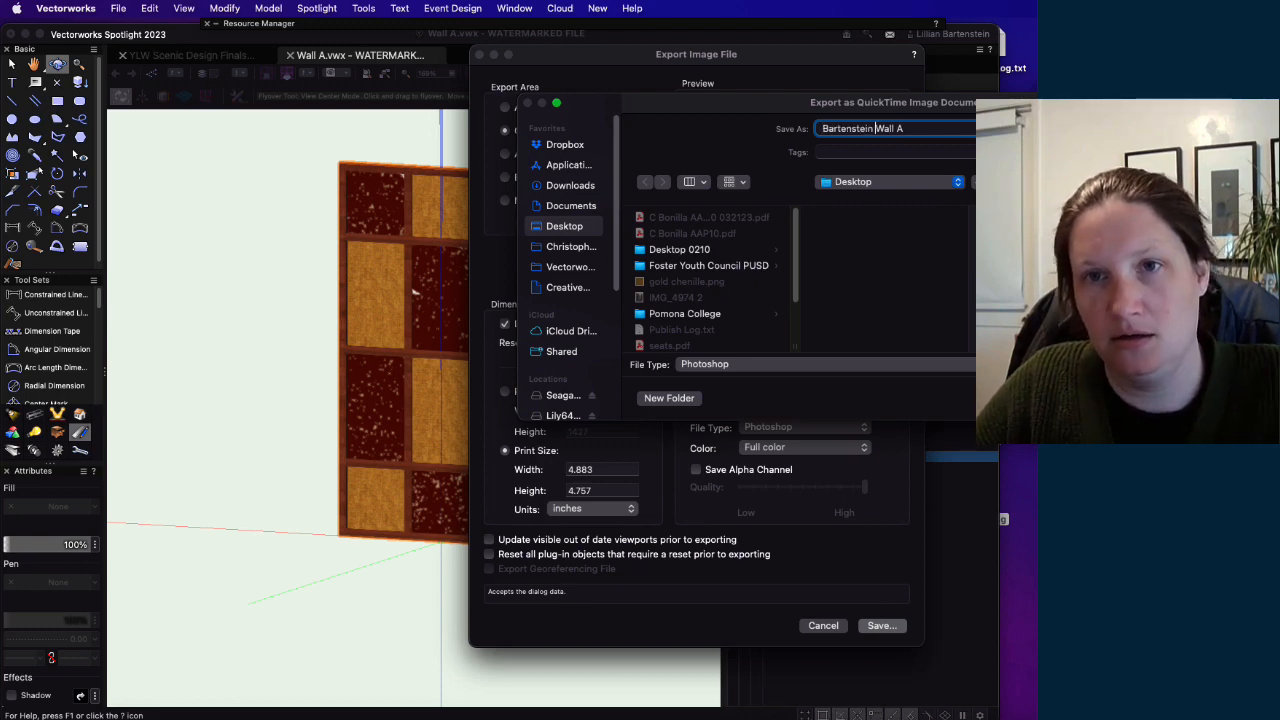
key(Return)
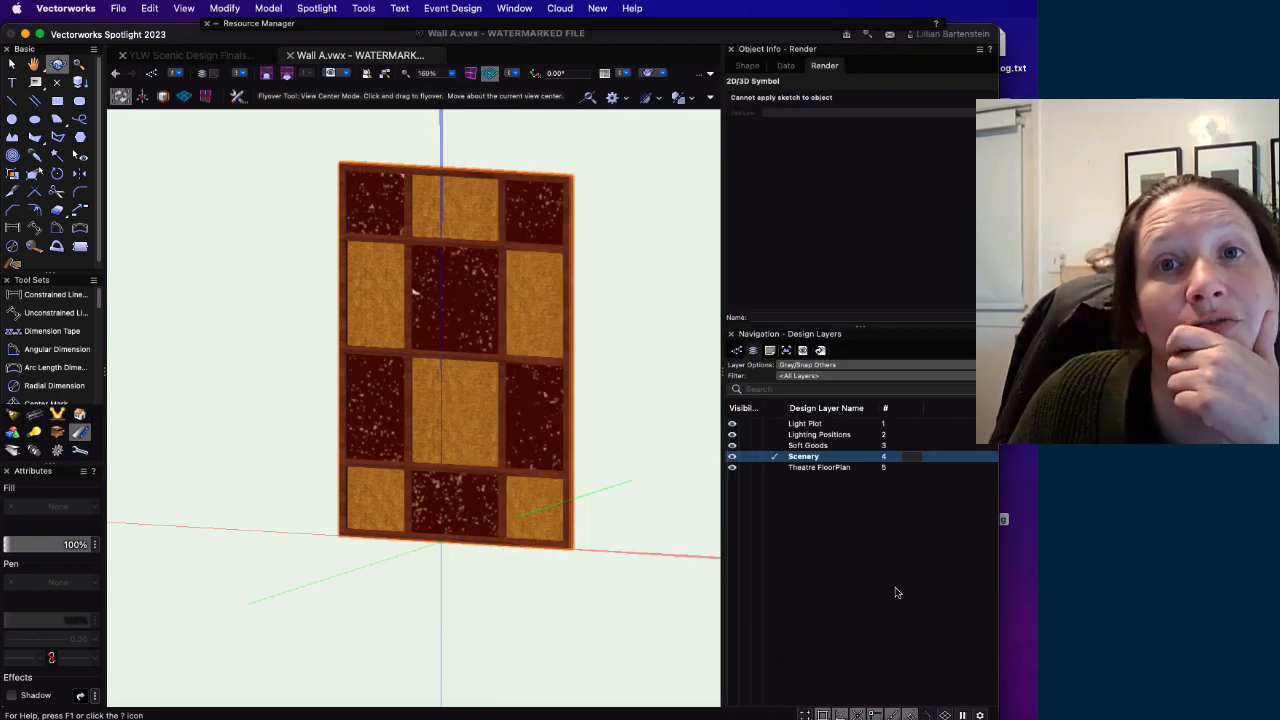